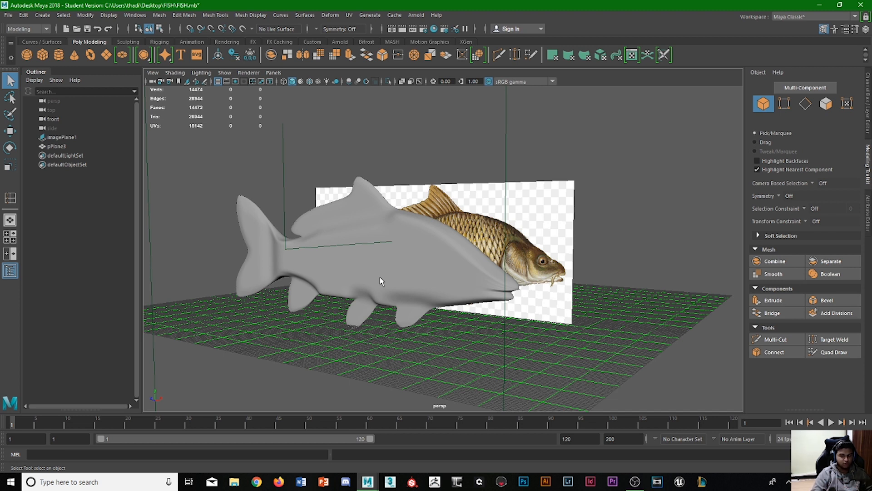
Step: Examine the finished fish mesh and its wireframe beside the carp reference image from several angles
{"action": "scroll", "coordinate": [369, 283], "scroll_direction": "up", "scroll_amount": 2}
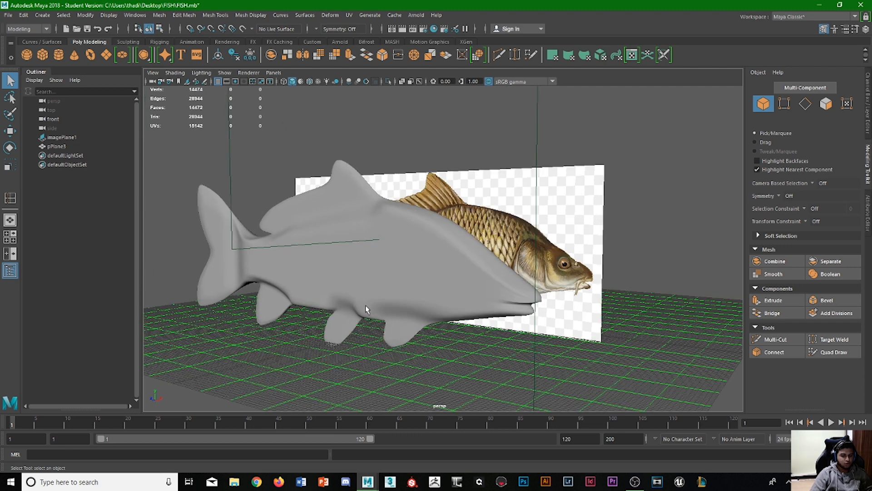
{"action": "scroll", "coordinate": [329, 317], "scroll_direction": "up", "scroll_amount": 3}
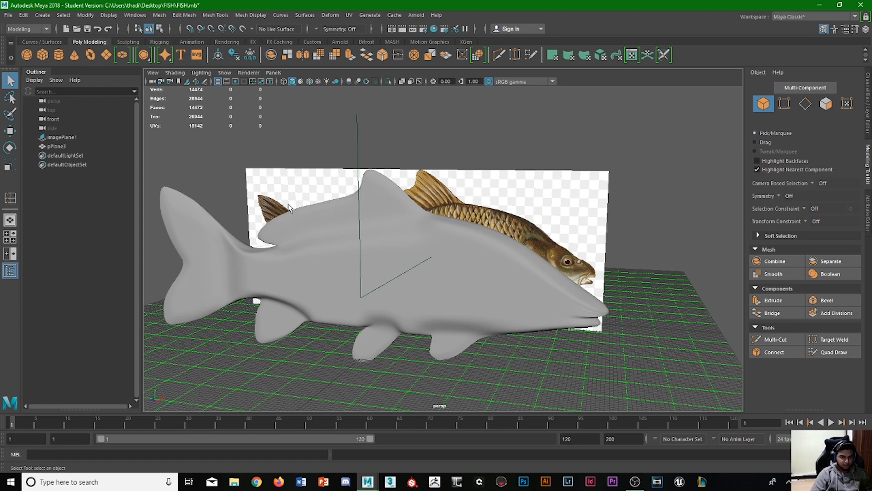
{"action": "left_click_drag", "start_coordinate": [360, 298], "coordinate": [368, 278], "text": "alt"}
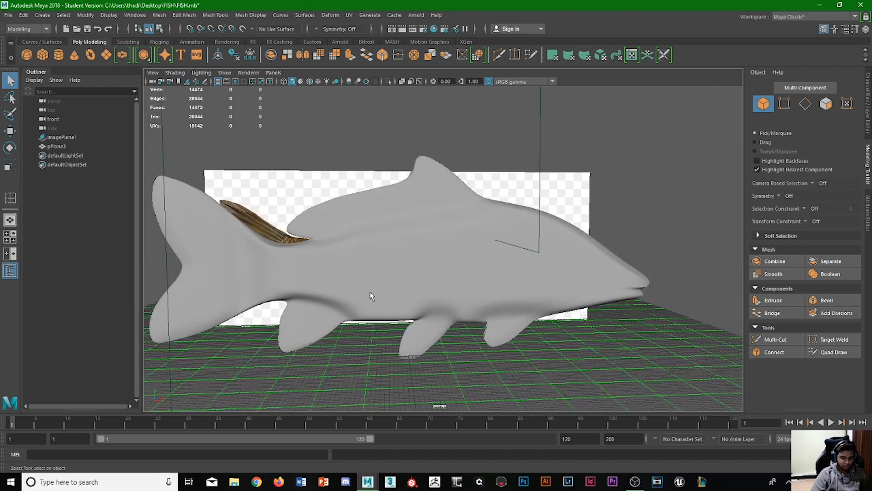
{"action": "left_click", "coordinate": [371, 276]}
{"action": "scroll", "coordinate": [348, 255], "scroll_direction": "up", "scroll_amount": 2}
{"action": "scroll", "coordinate": [348, 253], "scroll_direction": "down", "scroll_amount": 2}
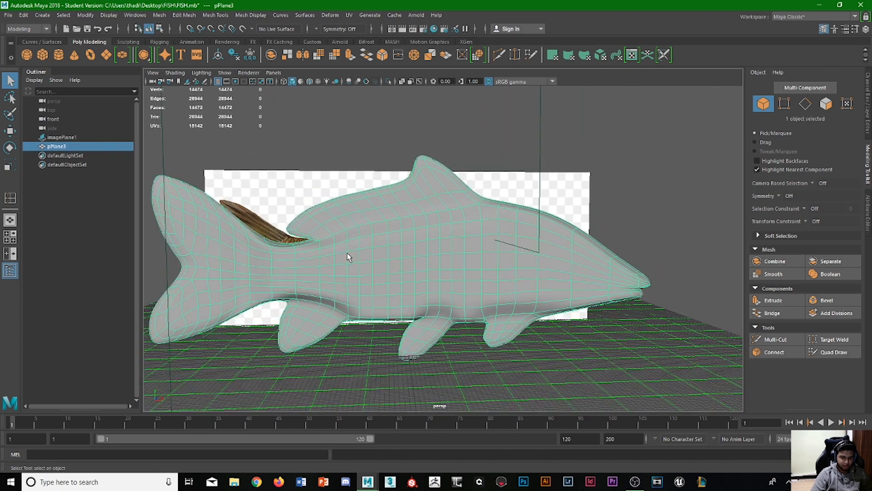
{"action": "left_click", "coordinate": [277, 138]}
{"action": "scroll", "coordinate": [268, 270], "scroll_direction": "down", "scroll_amount": 2}
{"action": "left_click_drag", "start_coordinate": [268, 274], "coordinate": [202, 271], "text": "alt"}
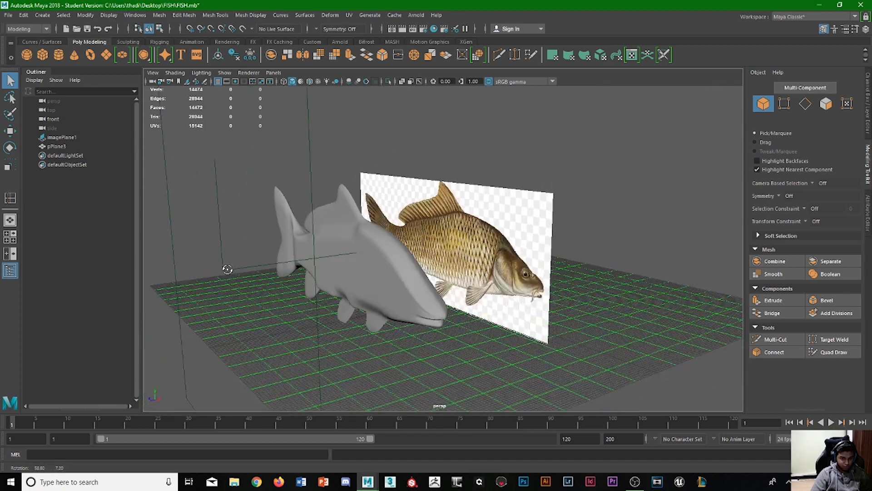
{"action": "scroll", "coordinate": [345, 256], "scroll_direction": "up", "scroll_amount": 2}
{"action": "left_click_drag", "start_coordinate": [345, 255], "coordinate": [347, 294], "text": "alt"}
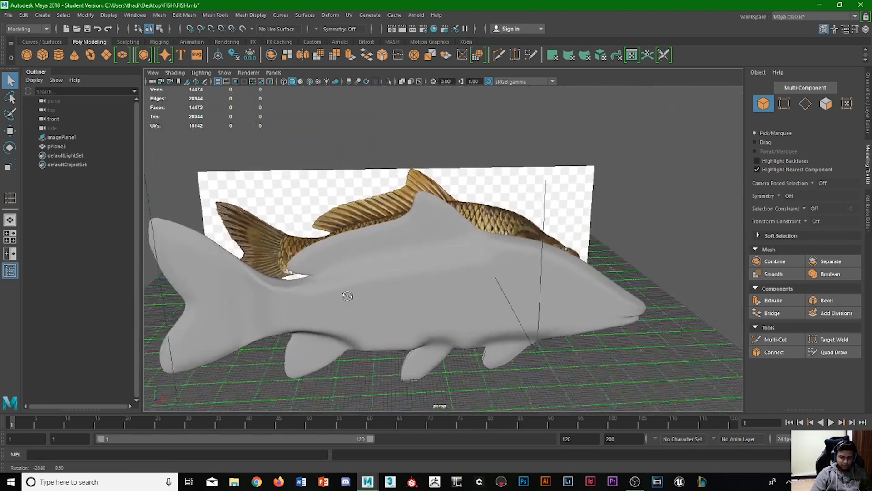
Step: View the fish mesh's UV layout in the UV Editor, then close the UV Toolkit and the editor
{"action": "left_click", "coordinate": [427, 298]}
{"action": "left_click", "coordinate": [349, 15]}
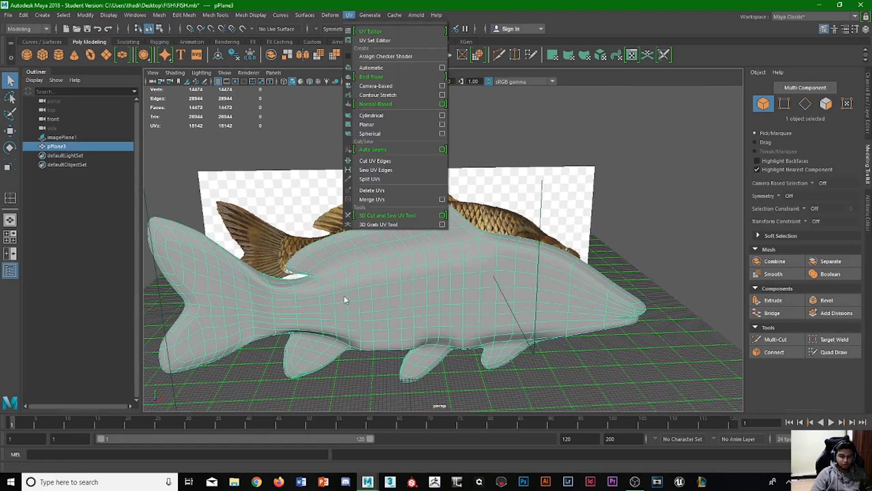
{"action": "left_click", "coordinate": [366, 31]}
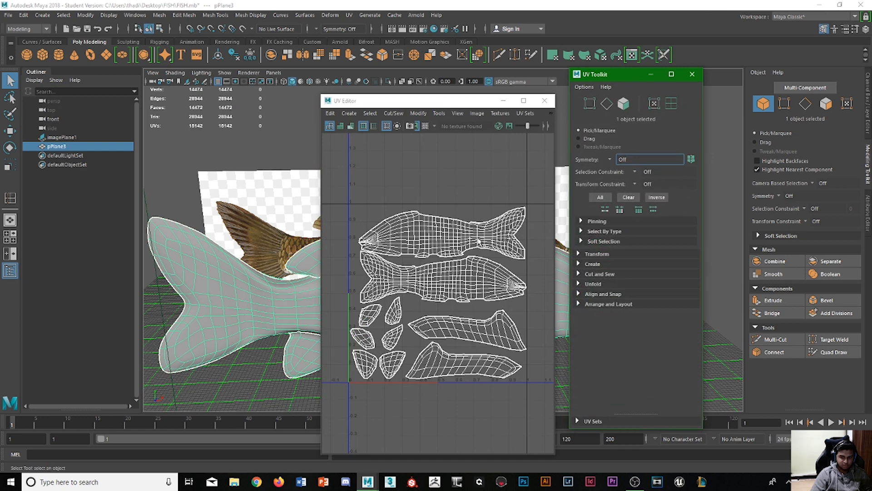
{"action": "left_click", "coordinate": [691, 74]}
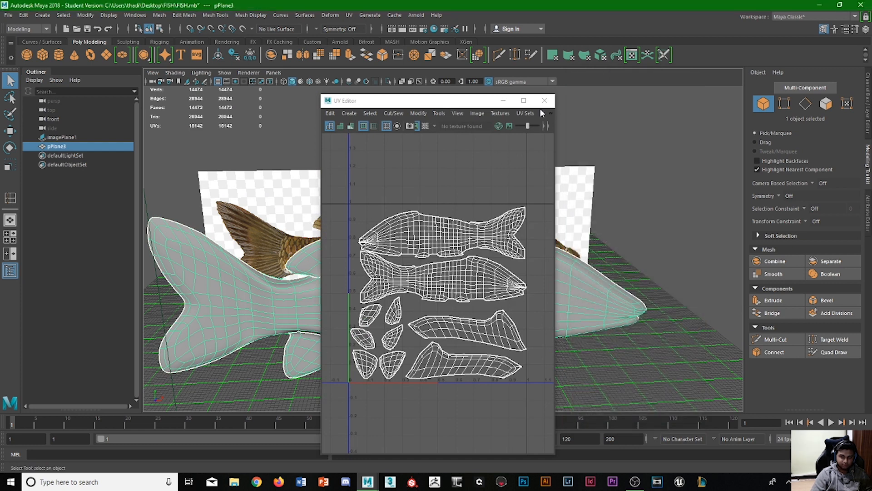
{"action": "left_click", "coordinate": [545, 100]}
Step: Start a new empty scene in place of the fish scene
{"action": "left_click", "coordinate": [8, 15]}
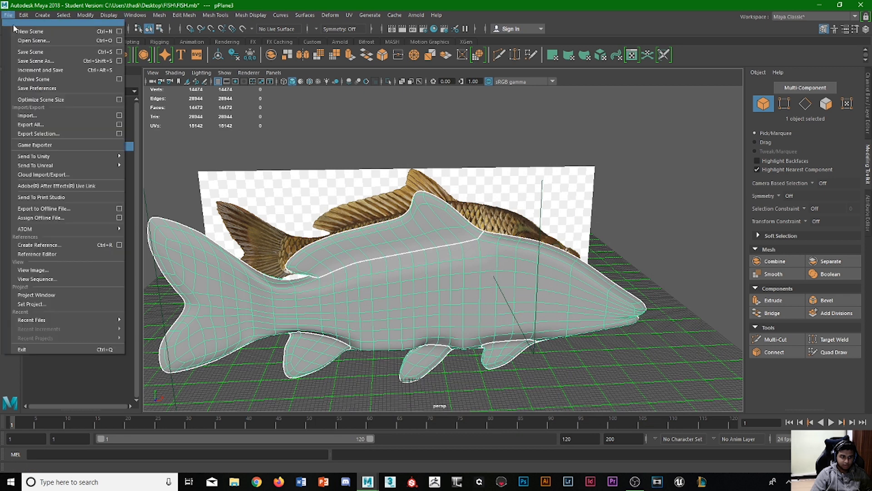
{"action": "left_click", "coordinate": [30, 31]}
{"action": "left_click", "coordinate": [429, 244]}
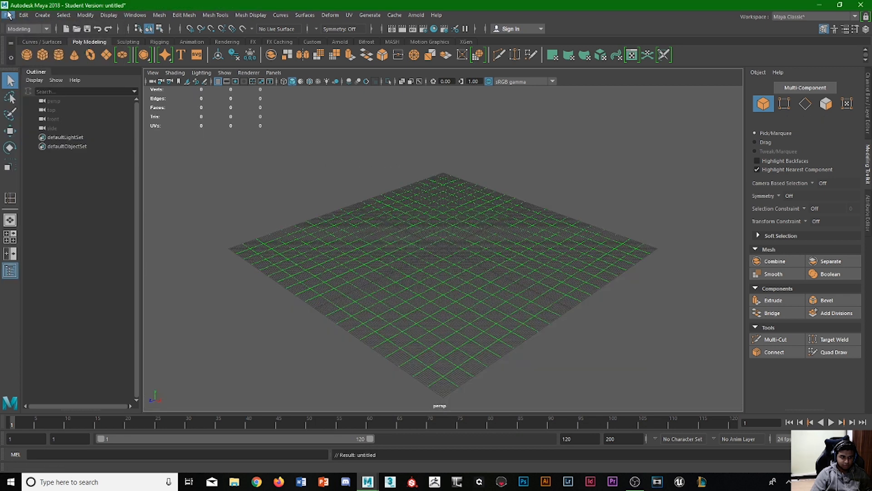
{"action": "left_click", "coordinate": [385, 235]}
Step: Import KoiCarp.jpg from the FISH folder on the Desktop as an image plane in the front view
{"action": "key", "text": "space"}
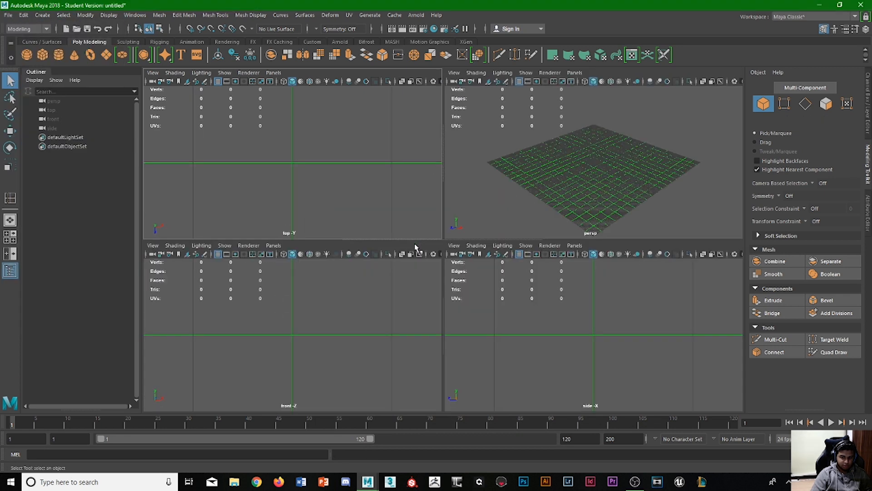
{"action": "left_click", "coordinate": [153, 246]}
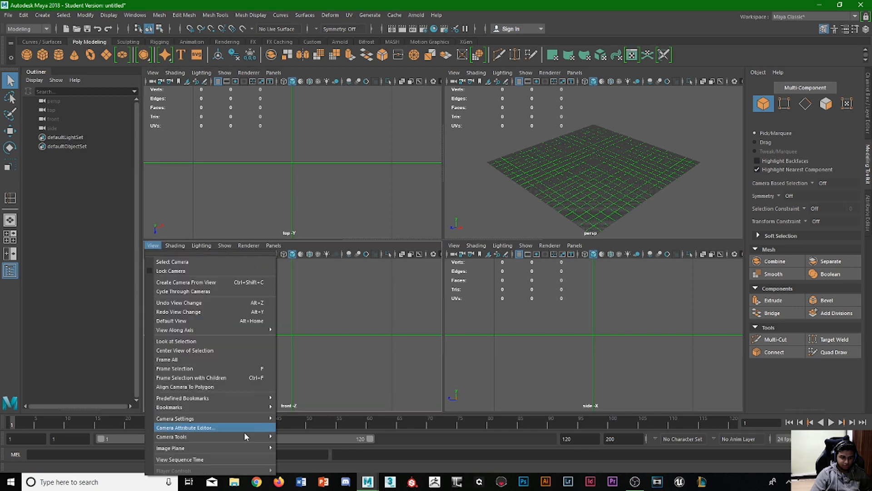
{"action": "mouse_move", "coordinate": [172, 448]}
{"action": "left_click", "coordinate": [301, 455]}
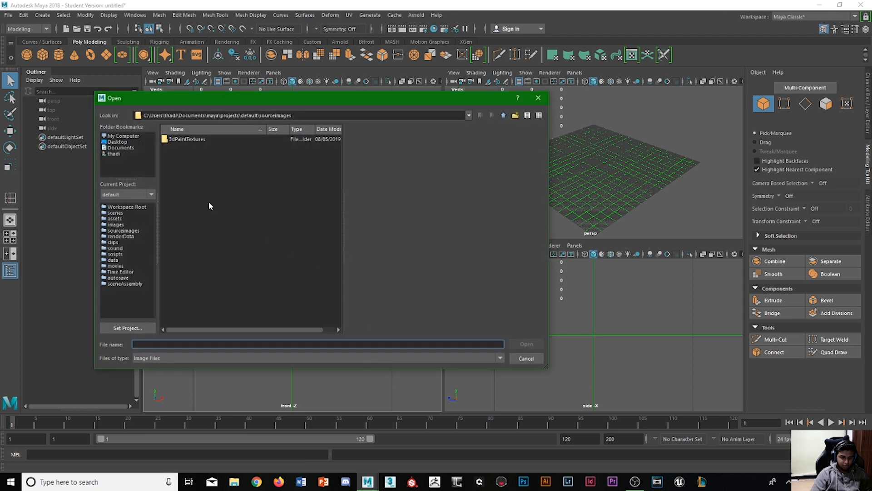
{"action": "left_click", "coordinate": [113, 154]}
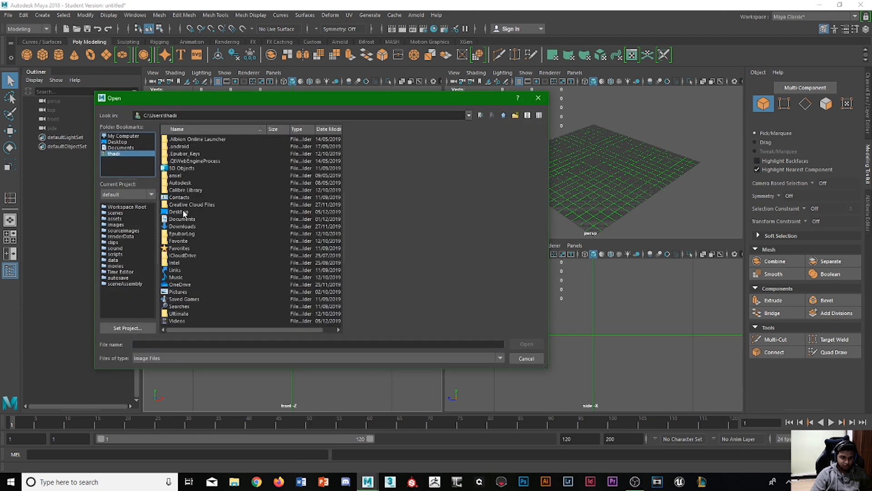
{"action": "left_click", "coordinate": [119, 142]}
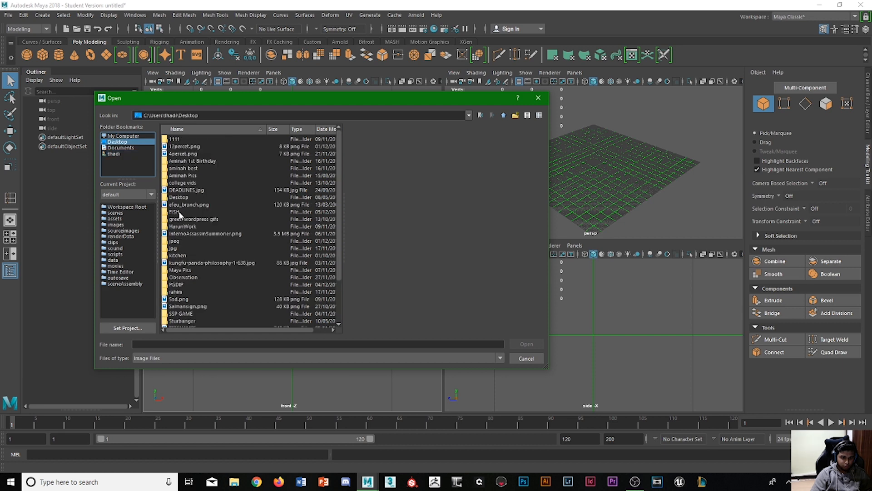
{"action": "double_click", "coordinate": [180, 212]}
{"action": "left_click", "coordinate": [184, 141]}
{"action": "double_click", "coordinate": [184, 141]}
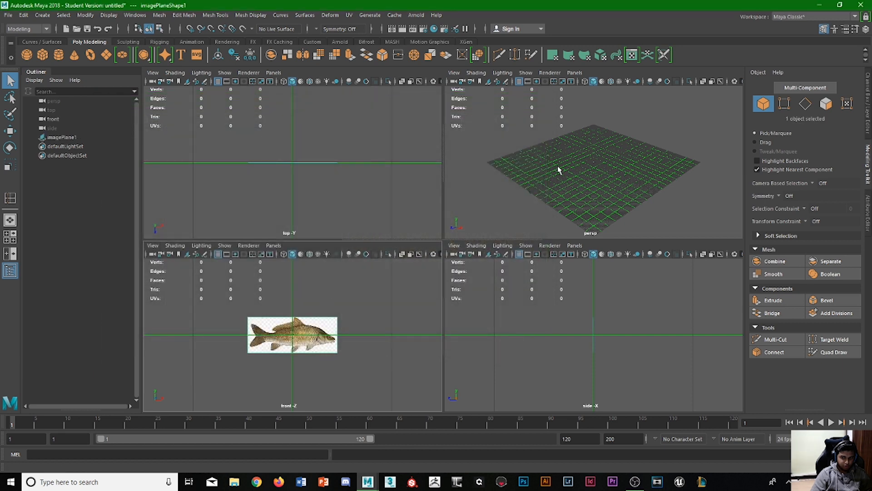
Step: Enlarge the carp image plane in the perspective view and raise it above the grid to about 338.5 in Y
{"action": "key", "text": "space"}
{"action": "key", "text": "r"}
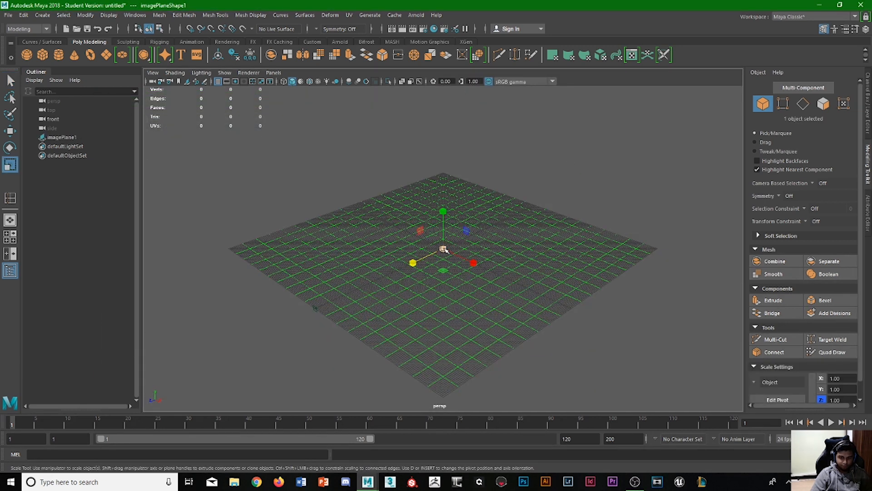
{"action": "key", "text": "w"}
{"action": "left_click_drag", "start_coordinate": [449, 216], "coordinate": [449, 169]}
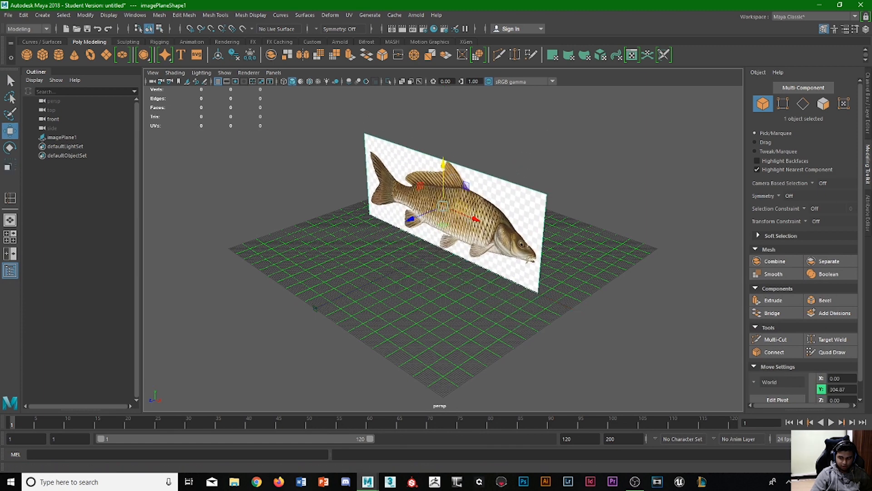
{"action": "key", "text": "r"}
{"action": "left_click_drag", "start_coordinate": [443, 206], "coordinate": [447, 187]}
{"action": "key", "text": "w"}
{"action": "scroll", "coordinate": [800, 327], "scroll_direction": "down", "scroll_amount": 1}
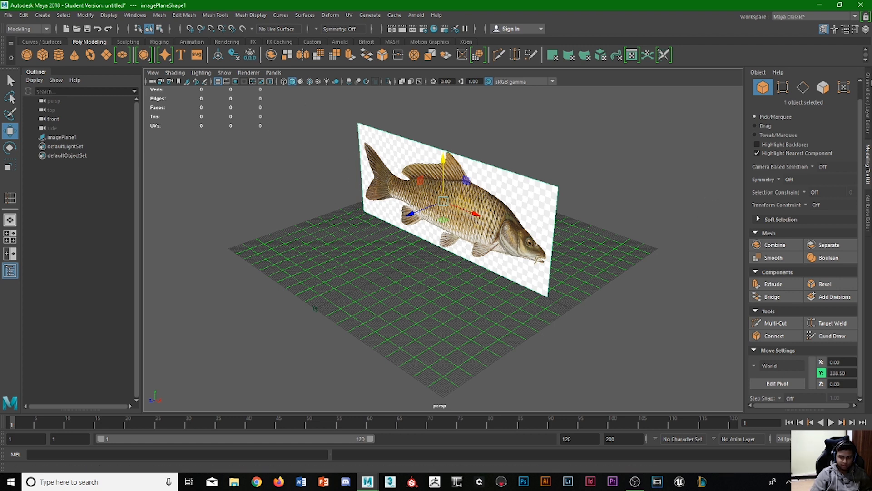
{"action": "left_click", "coordinate": [868, 201]}
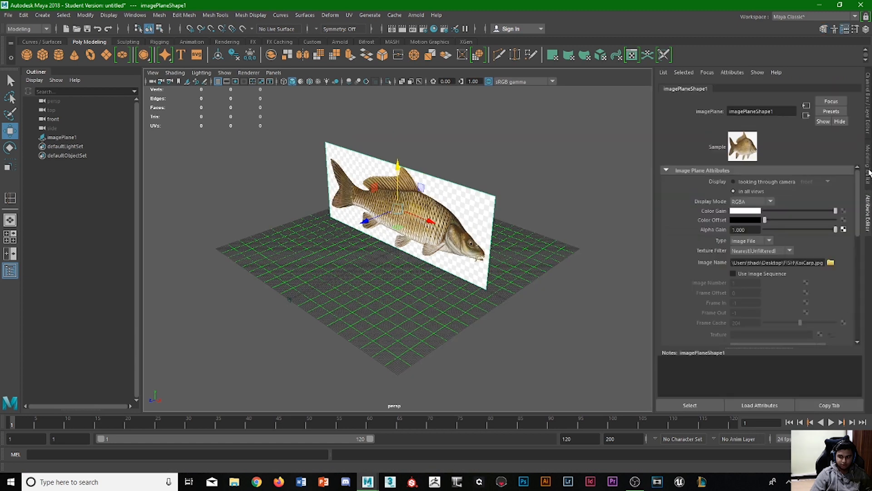
{"action": "left_click", "coordinate": [869, 173]}
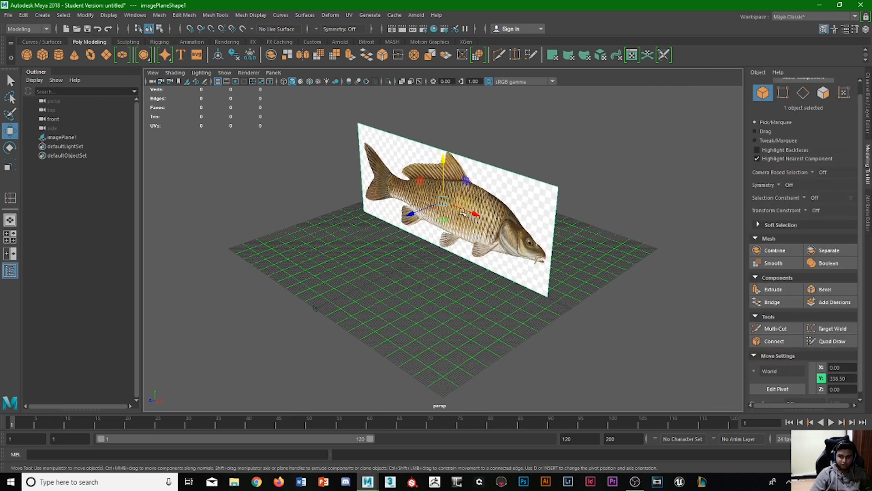
{"action": "left_click_drag", "start_coordinate": [410, 213], "coordinate": [389, 222]}
{"action": "key", "text": "ctrl+z"}
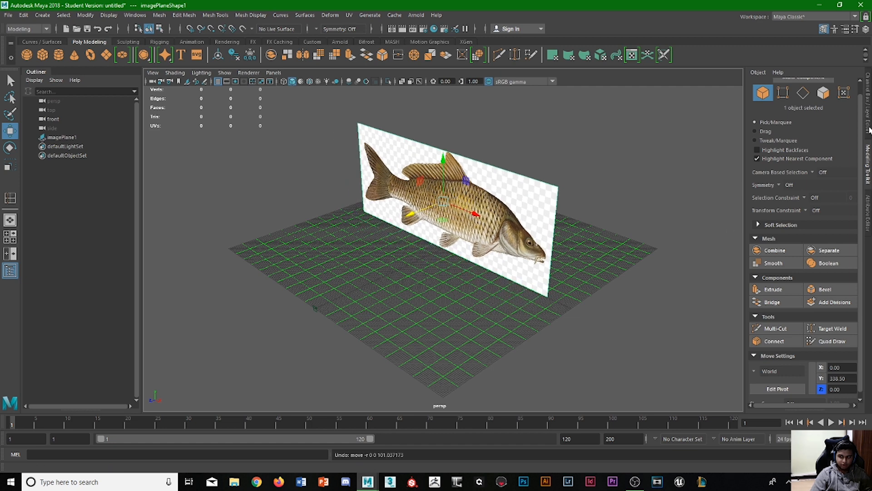
Step: Create a display layer from the selected image plane, set the layer to reference mode and deselect the image
{"action": "left_click", "coordinate": [869, 129]}
{"action": "left_click", "coordinate": [760, 329]}
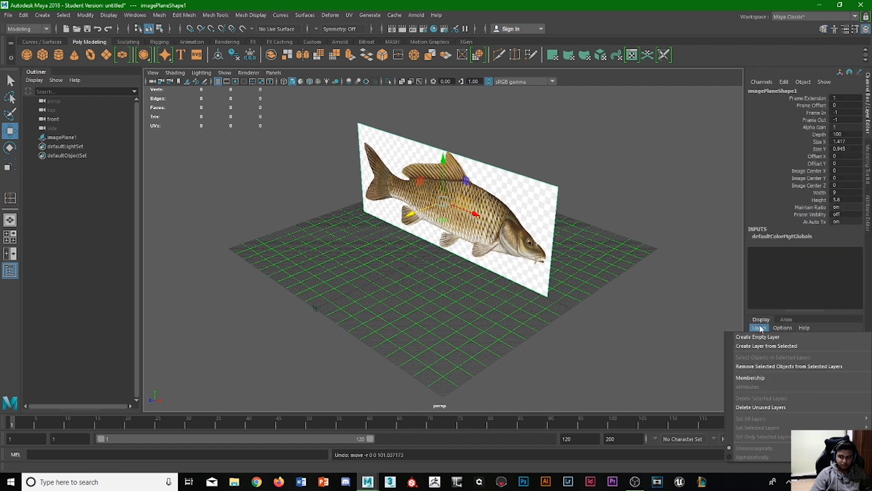
{"action": "left_click", "coordinate": [749, 348]}
{"action": "left_click", "coordinate": [777, 349]}
{"action": "left_click", "coordinate": [777, 350]}
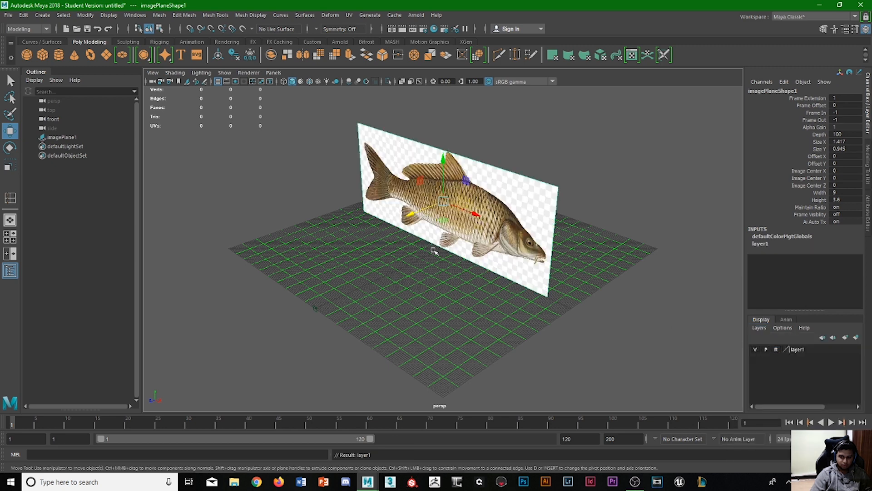
{"action": "left_click", "coordinate": [444, 252]}
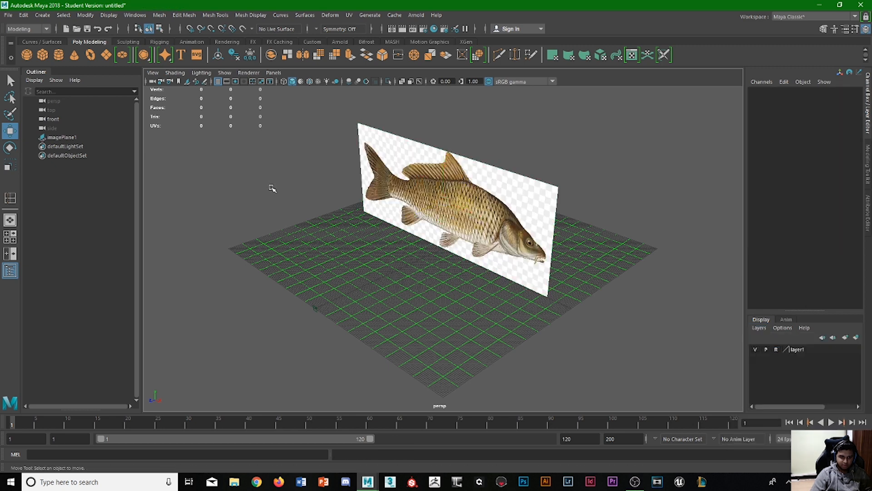
Step: Examine the carp reference image up close in the maximized front view, from the tail along the body
{"action": "key", "text": "space"}
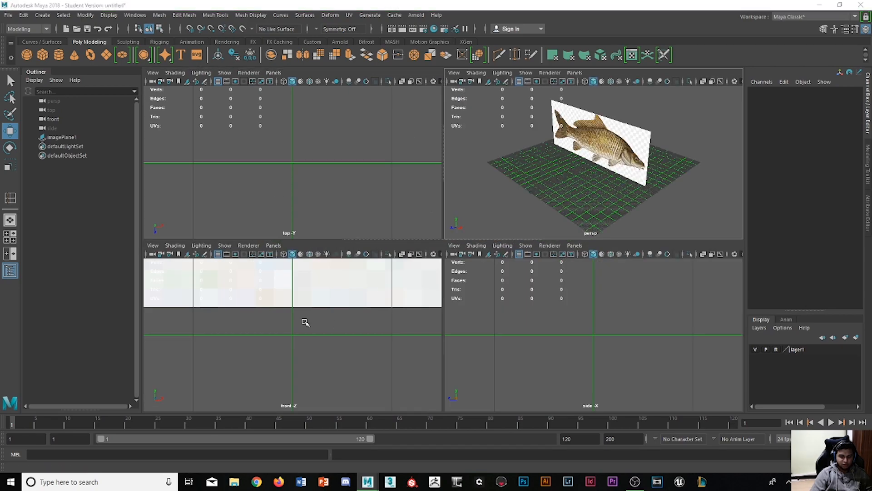
{"action": "key", "text": "space"}
{"action": "scroll", "coordinate": [315, 291], "scroll_direction": "up", "scroll_amount": 8}
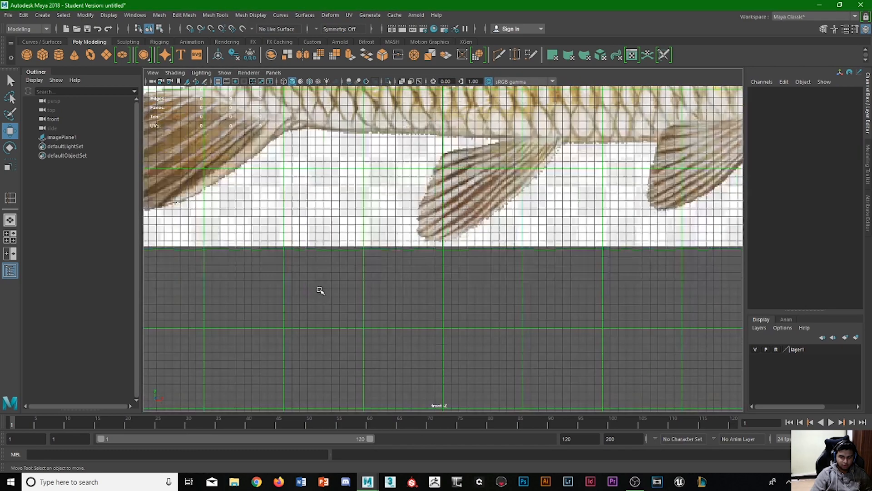
{"action": "scroll", "coordinate": [320, 291], "scroll_direction": "down", "scroll_amount": 8}
{"action": "scroll", "coordinate": [350, 222], "scroll_direction": "up", "scroll_amount": 6}
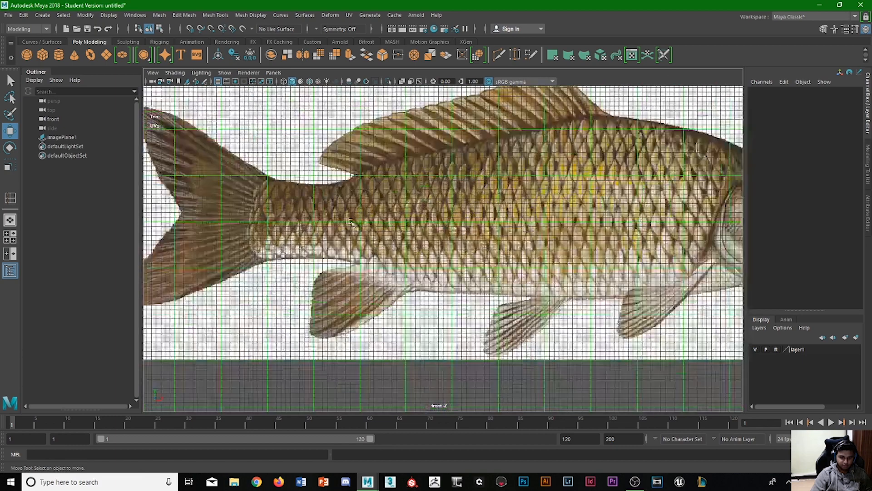
{"action": "middle_click_drag", "start_coordinate": [350, 222], "coordinate": [395, 256], "text": "alt"}
{"action": "scroll", "coordinate": [376, 247], "scroll_direction": "down", "scroll_amount": 1}
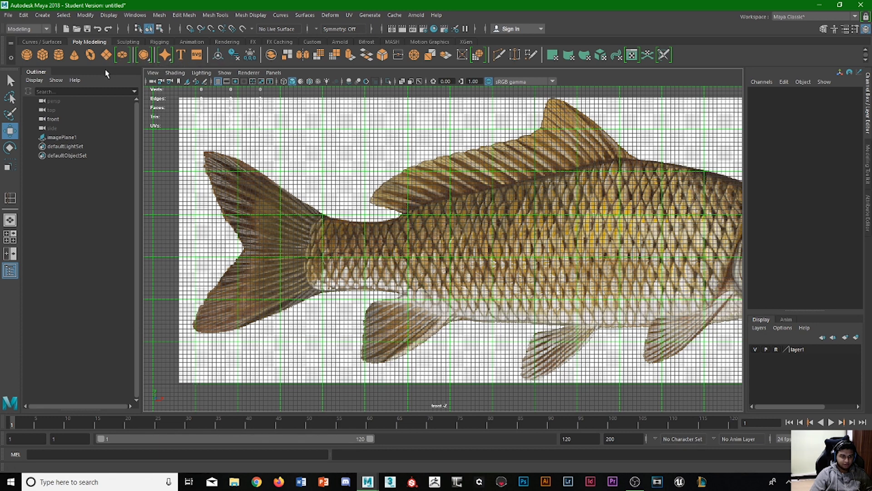
Step: Create a polygon plane, scale it uniformly to about 422 and place it in front of the image at about Y 111, Z 341
{"action": "left_click", "coordinate": [106, 55]}
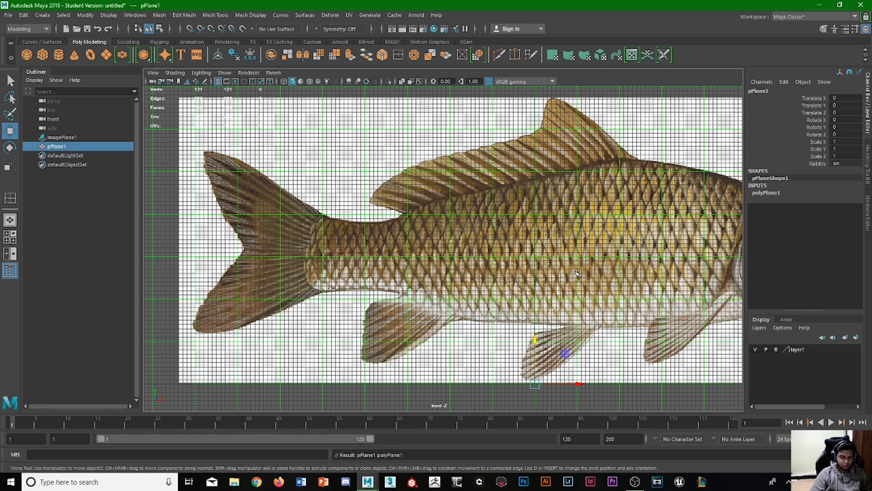
{"action": "key", "text": "space"}
{"action": "key", "text": "space"}
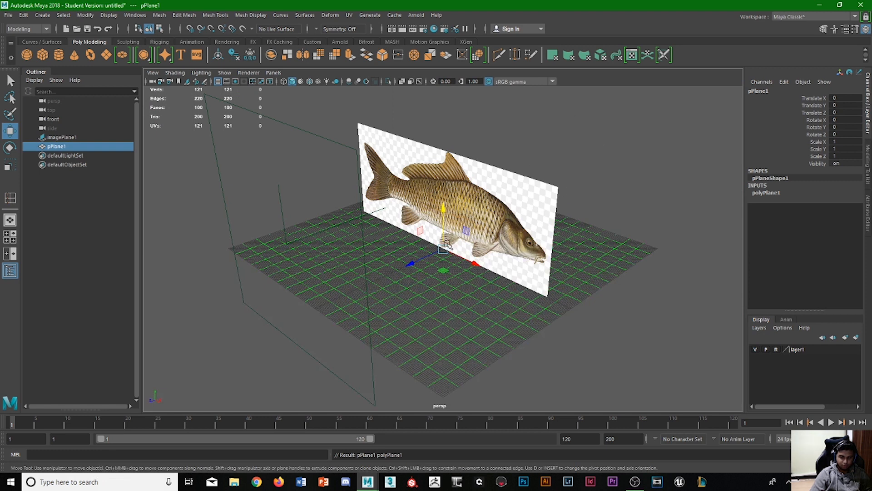
{"action": "left_click_drag", "start_coordinate": [447, 245], "coordinate": [483, 179]}
{"action": "key", "text": "r"}
{"action": "key", "text": "w"}
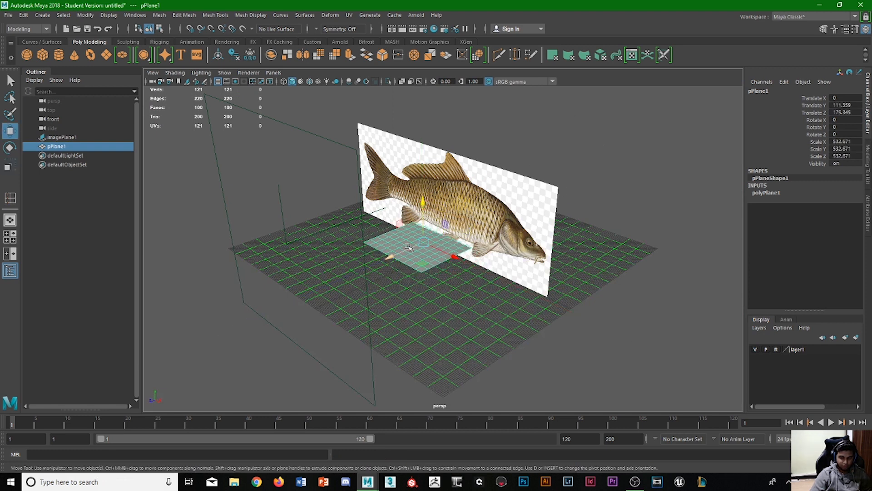
{"action": "mouse_move", "coordinate": [390, 258]}
{"action": "left_mouse_down"}
{"action": "mouse_move", "coordinate": [370, 267]}
{"action": "mouse_move", "coordinate": [396, 254]}
{"action": "left_mouse_up"}
{"action": "key", "text": "r"}
Step: Rotate the plane 90 degrees in X and position it over the fish's tail end at about X -382, Y 311, Z 82
{"action": "key", "text": "e"}
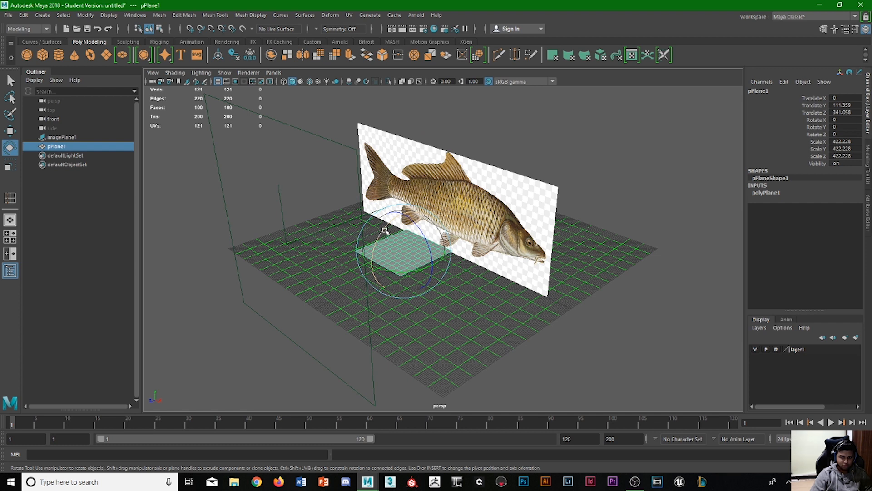
{"action": "left_click_drag", "start_coordinate": [387, 228], "coordinate": [379, 245]}
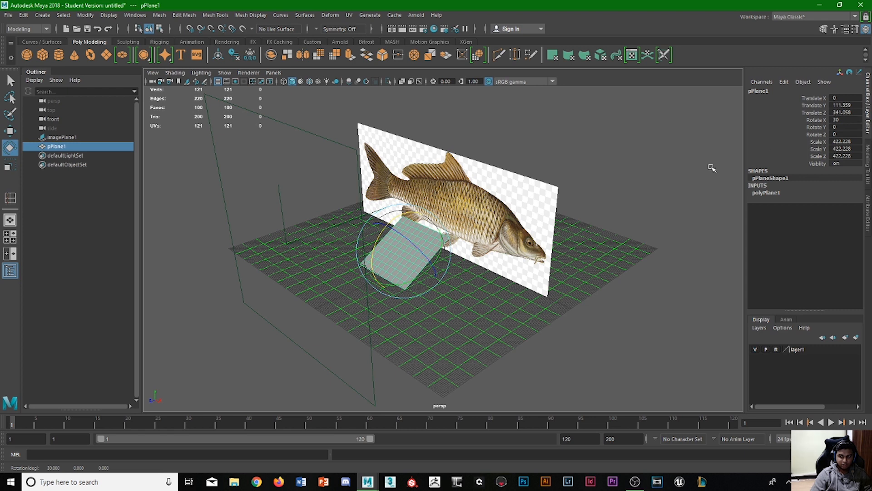
{"action": "left_click_drag", "start_coordinate": [381, 237], "coordinate": [401, 157]}
{"action": "key", "text": "w"}
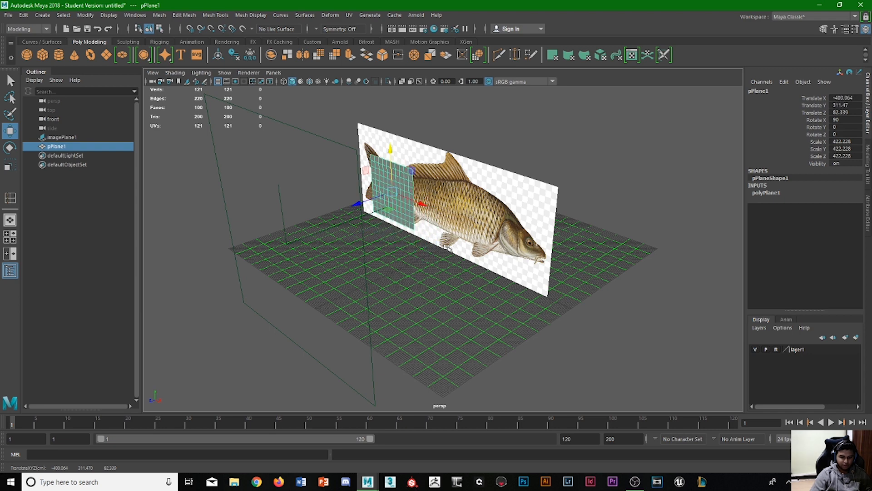
{"action": "key", "text": "space"}
{"action": "key", "text": "space"}
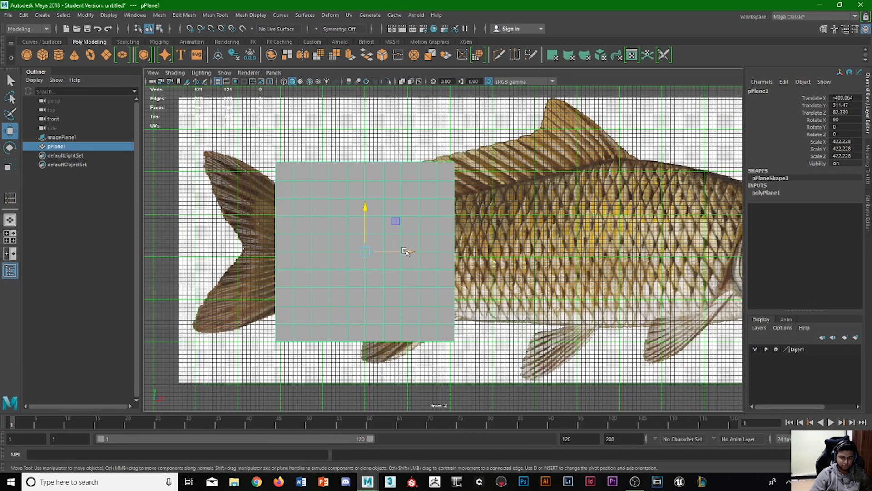
{"action": "mouse_move", "coordinate": [411, 250]}
{"action": "left_mouse_down"}
{"action": "mouse_move", "coordinate": [536, 254]}
{"action": "mouse_move", "coordinate": [423, 260]}
{"action": "mouse_move", "coordinate": [387, 251]}
{"action": "mouse_move", "coordinate": [403, 250]}
{"action": "left_mouse_up"}
{"action": "key", "text": "r"}
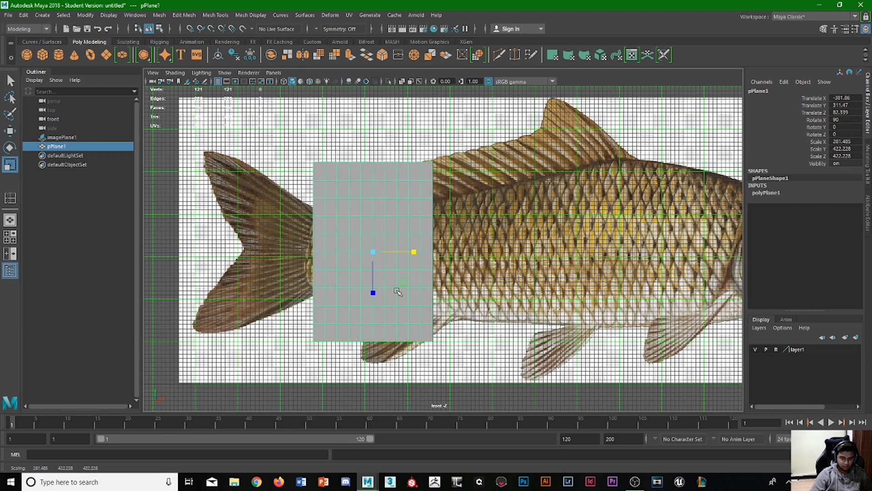
{"action": "key", "text": "ctrl+z"}
Step: Set the plane's width and height subdivisions to 1 in its polyPlane1 attributes
{"action": "left_click", "coordinate": [869, 165]}
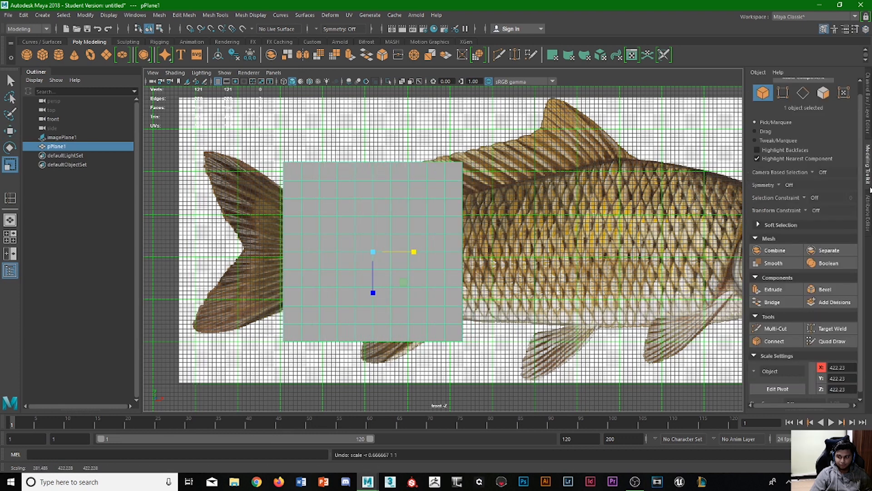
{"action": "left_click", "coordinate": [869, 206]}
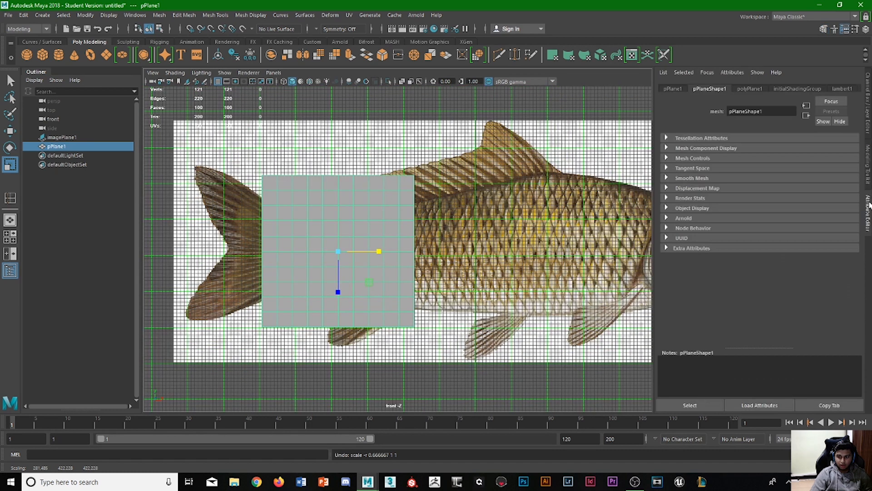
{"action": "left_click", "coordinate": [672, 89]}
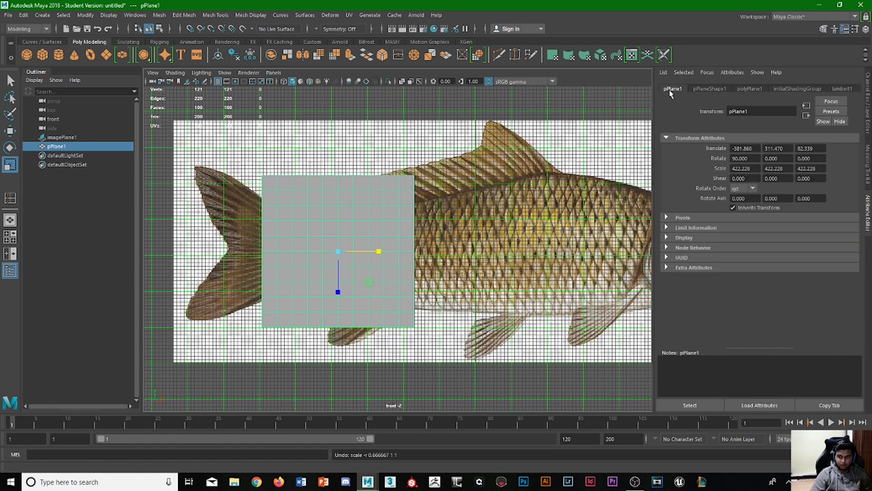
{"action": "left_click", "coordinate": [749, 89]}
{"action": "left_click", "coordinate": [738, 168]}
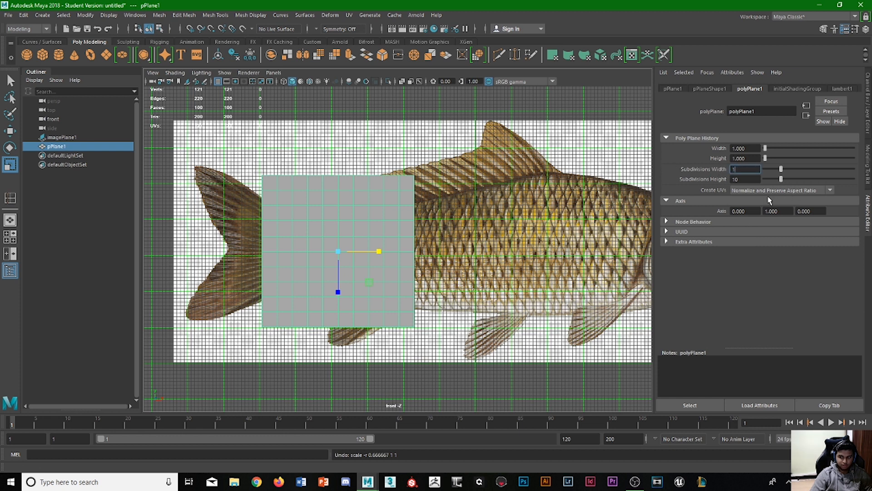
{"action": "key", "text": "Tab"}
{"action": "type", "text": "1"}
{"action": "key", "text": "Return"}
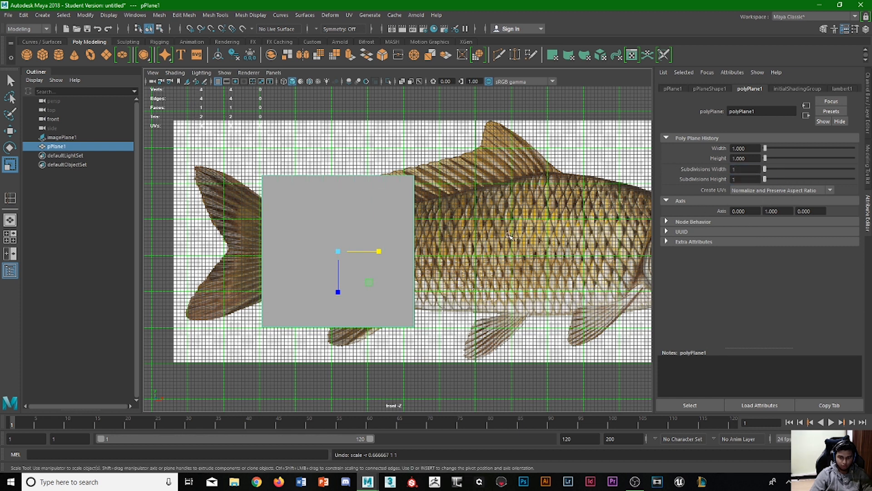
Step: Scale the plane down and move it over the narrow tail stalk, roughly matching the stalk's height
{"action": "left_click_drag", "start_coordinate": [379, 251], "coordinate": [359, 251]}
{"action": "left_click_drag", "start_coordinate": [338, 291], "coordinate": [336, 292]}
{"action": "mouse_move", "coordinate": [339, 272]}
{"action": "left_mouse_down"}
{"action": "mouse_move", "coordinate": [337, 285]}
{"action": "mouse_move", "coordinate": [333, 264]}
{"action": "left_mouse_up"}
{"action": "key", "text": "w"}
{"action": "key", "text": "r"}
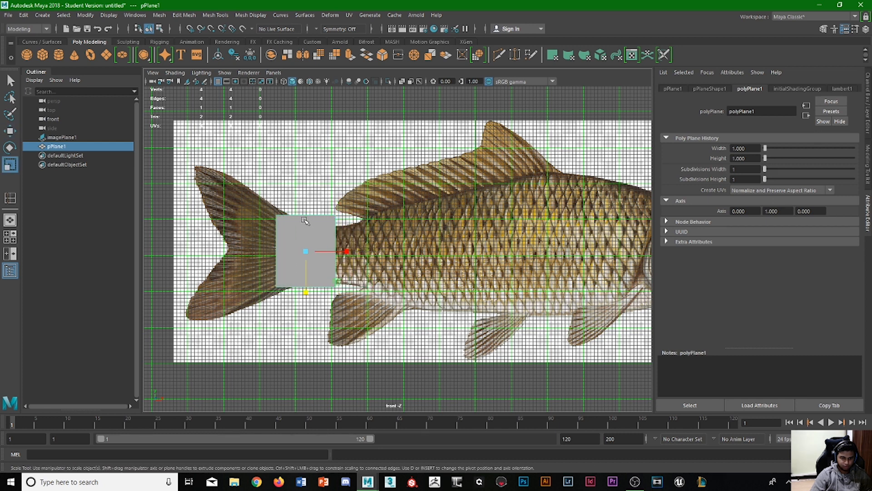
{"action": "left_click_drag", "start_coordinate": [304, 292], "coordinate": [304, 281]}
{"action": "left_click_drag", "start_coordinate": [346, 251], "coordinate": [332, 251]}
{"action": "left_click_drag", "start_coordinate": [305, 292], "coordinate": [305, 304]}
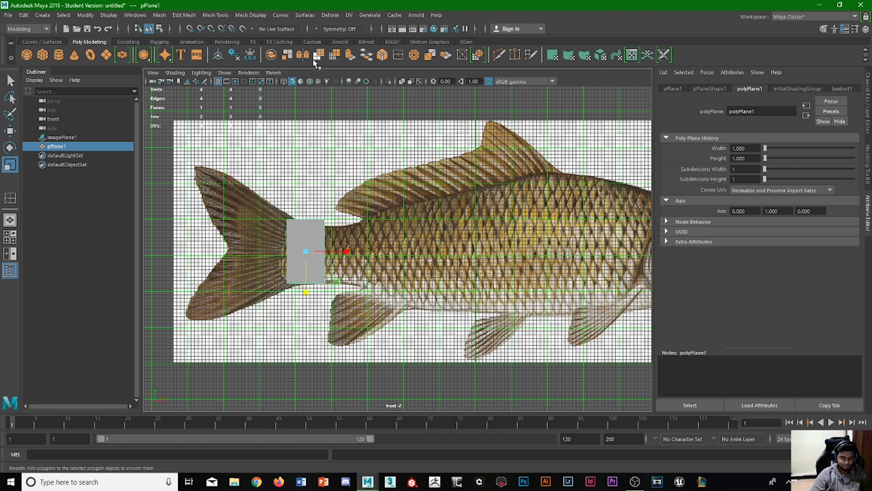
Step: Turn on X-ray display in the front view while keeping smooth shading
{"action": "left_click", "coordinate": [285, 82]}
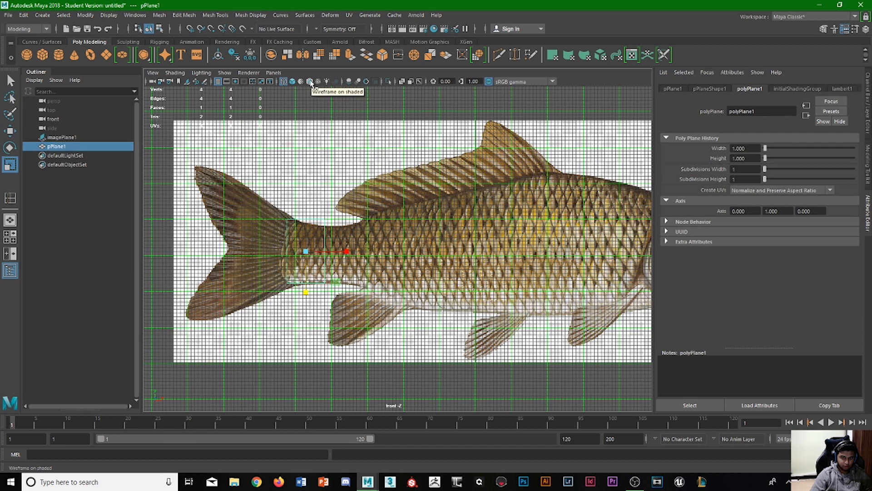
{"action": "left_click", "coordinate": [293, 82]}
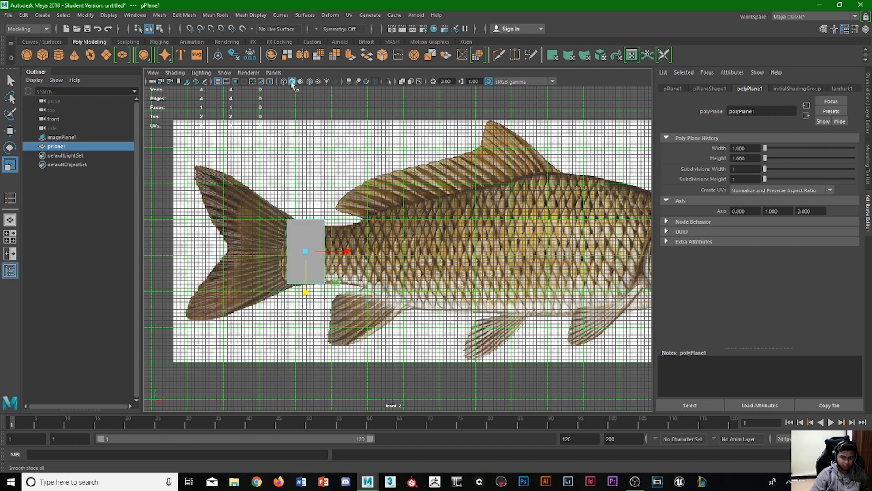
{"action": "left_click", "coordinate": [402, 82]}
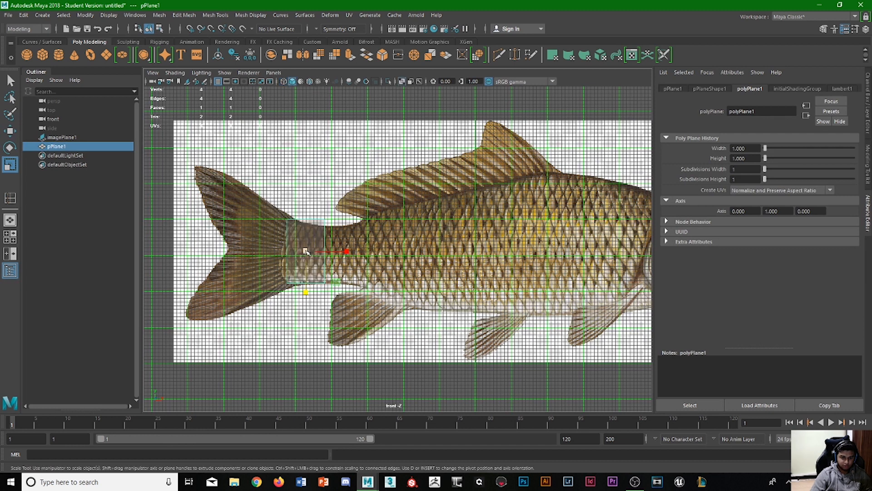
Step: Shift the plane along X so its rear edge lines up with the base of the tail fin
{"action": "scroll", "coordinate": [400, 259], "scroll_direction": "up", "scroll_amount": 2}
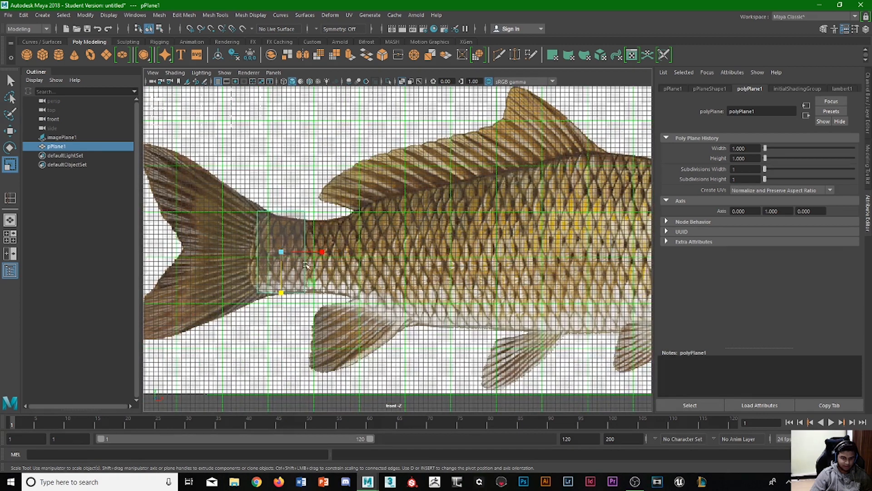
{"action": "key", "text": "w"}
{"action": "mouse_move", "coordinate": [318, 251]}
{"action": "left_mouse_down"}
{"action": "mouse_move", "coordinate": [303, 251]}
{"action": "mouse_move", "coordinate": [313, 252]}
{"action": "left_mouse_up"}
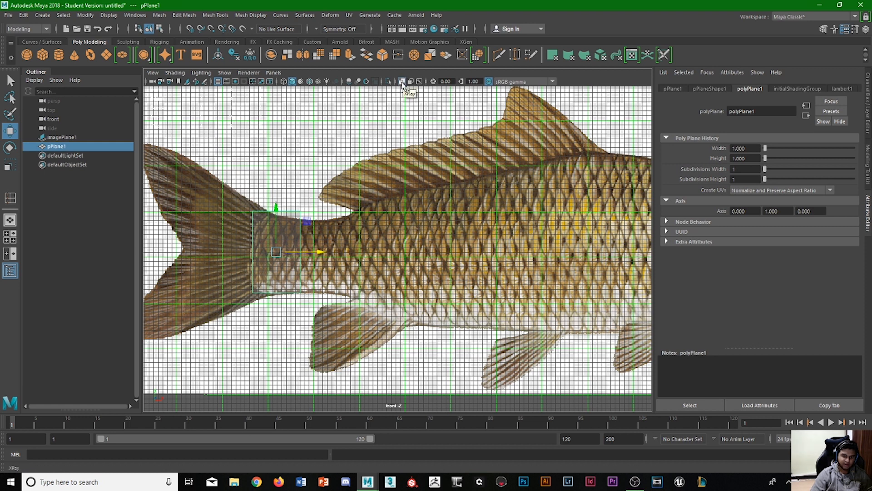
{"action": "left_click_drag", "start_coordinate": [322, 255], "coordinate": [318, 258]}
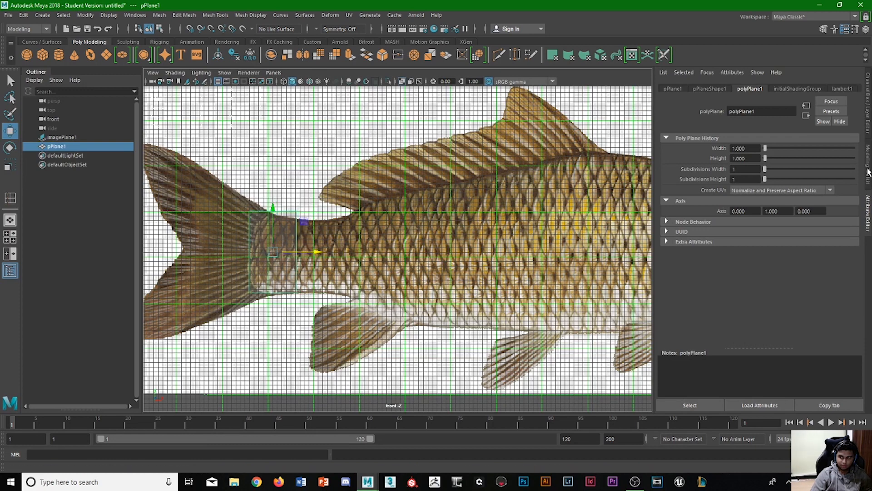
Step: Extrude the plane's body-side edge along the tail stalk to about X -365
{"action": "left_click", "coordinate": [868, 171]}
{"action": "left_click", "coordinate": [803, 92]}
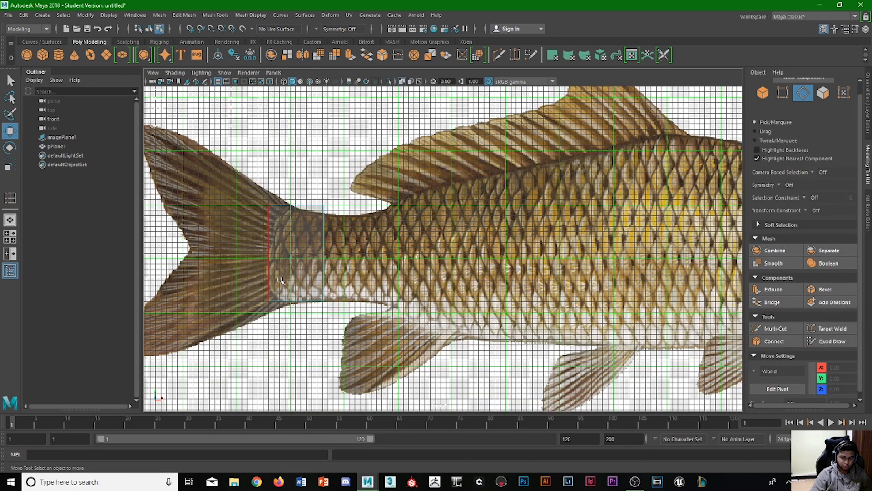
{"action": "left_click", "coordinate": [323, 254]}
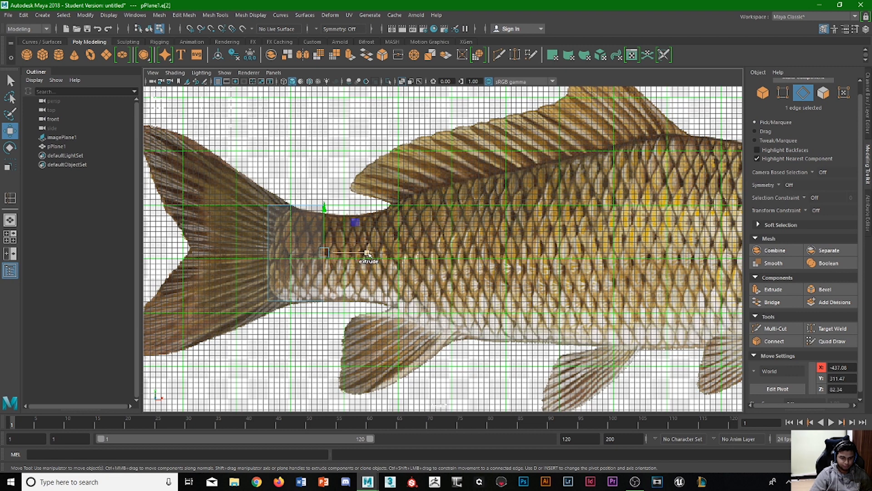
{"action": "left_click_drag", "start_coordinate": [367, 254], "coordinate": [399, 251], "text": "shift"}
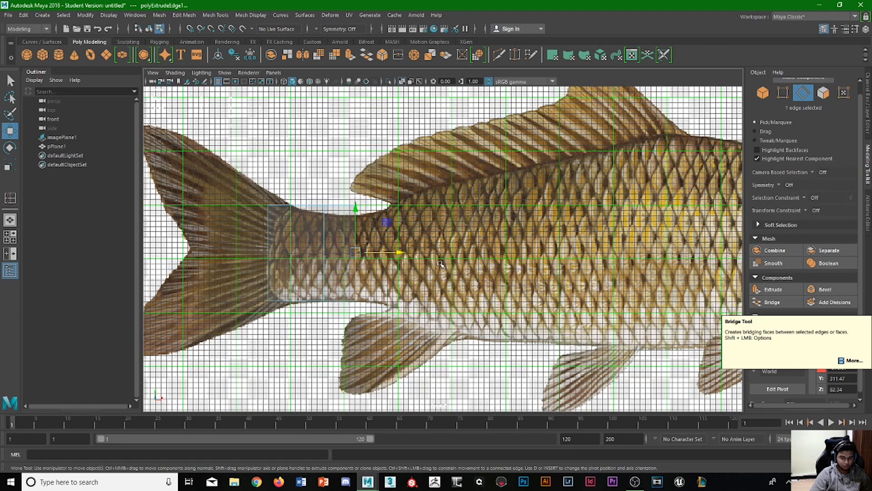
{"action": "left_click_drag", "start_coordinate": [393, 253], "coordinate": [401, 252]}
Step: Fit the extruded edge to the tail stalk and extrude a second segment, scaling its end edge by about 1.19 in Z
{"action": "scroll", "coordinate": [402, 246], "scroll_direction": "down", "scroll_amount": 1}
{"action": "scroll", "coordinate": [402, 246], "scroll_direction": "down", "scroll_amount": 4}
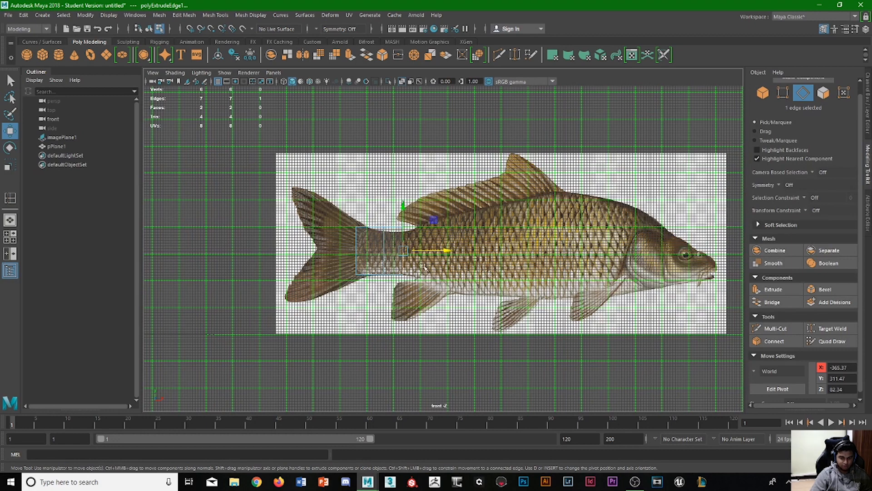
{"action": "scroll", "coordinate": [409, 269], "scroll_direction": "up", "scroll_amount": 3}
{"action": "scroll", "coordinate": [383, 251], "scroll_direction": "up", "scroll_amount": 2}
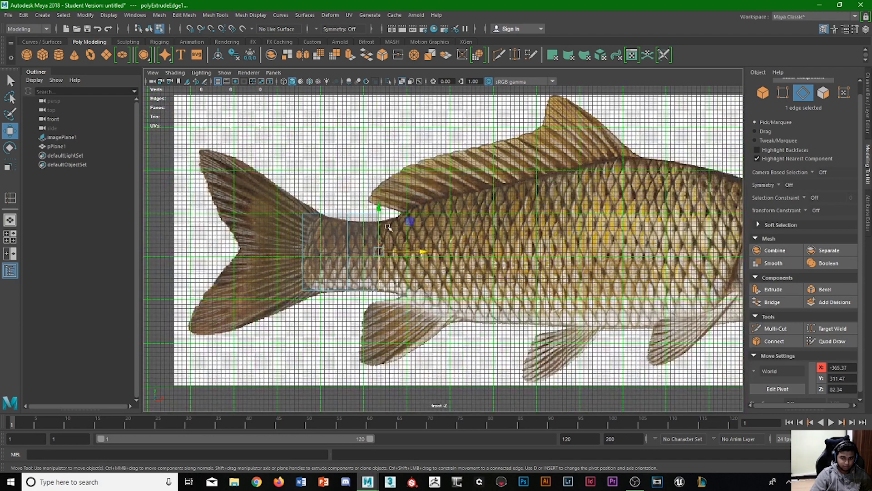
{"action": "key", "text": "r"}
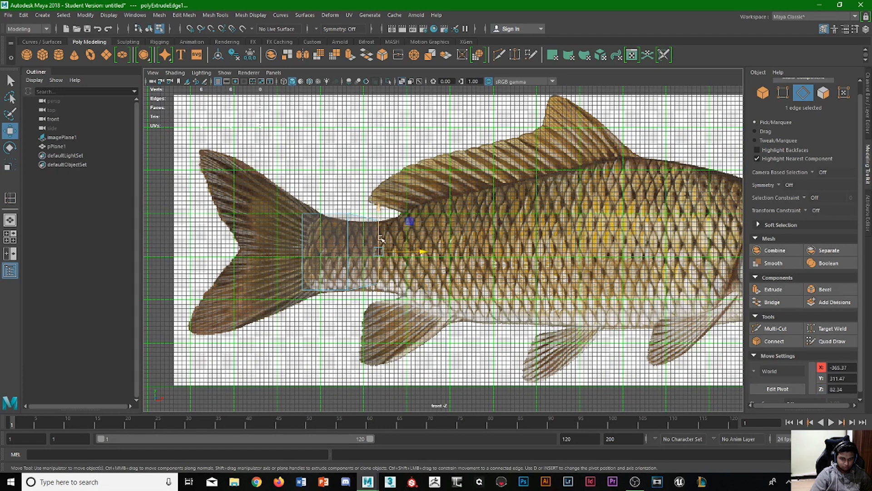
{"action": "key", "text": "w"}
{"action": "mouse_move", "coordinate": [411, 257]}
{"action": "left_mouse_down"}
{"action": "mouse_move", "coordinate": [398, 256]}
{"action": "mouse_move", "coordinate": [422, 256]}
{"action": "left_mouse_up"}
{"action": "key", "text": "r"}
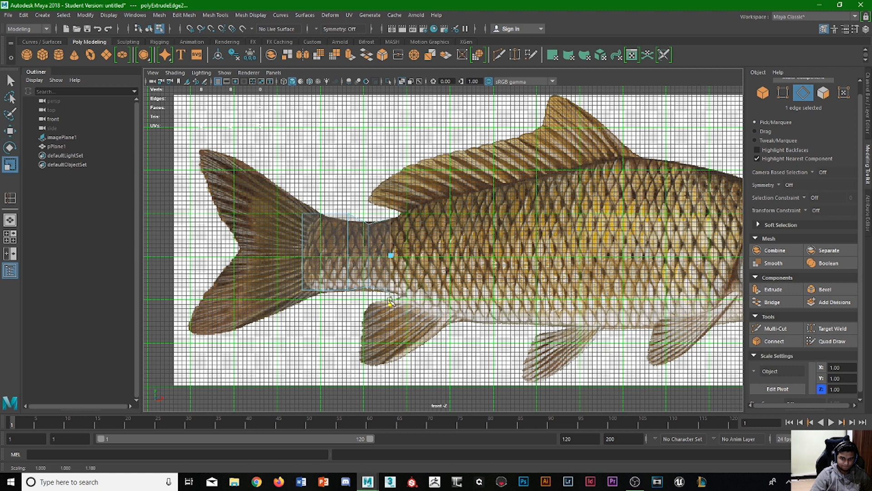
Step: Extrude a third segment to about X -216 and scale its end edge by 1.5 in Z to match the body outline
{"action": "key", "text": "w"}
{"action": "left_click_drag", "start_coordinate": [416, 256], "coordinate": [441, 257], "text": "shift"}
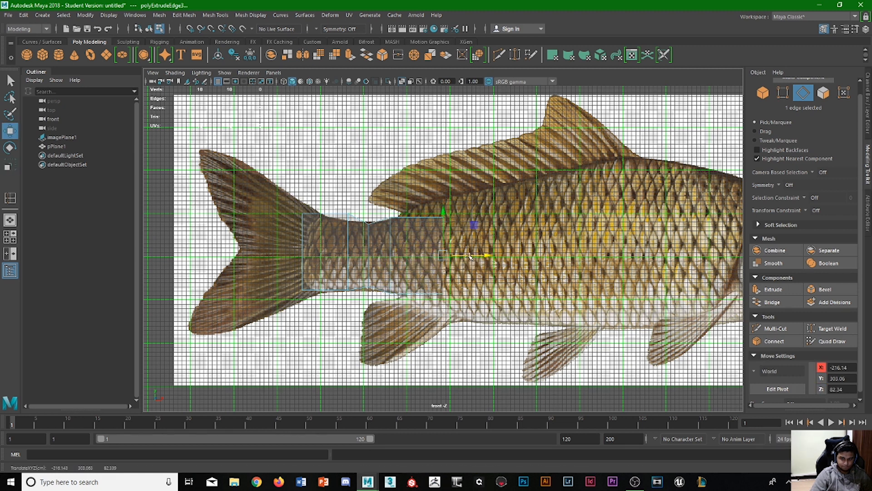
{"action": "key", "text": "r"}
{"action": "left_click_drag", "start_coordinate": [444, 297], "coordinate": [445, 318]}
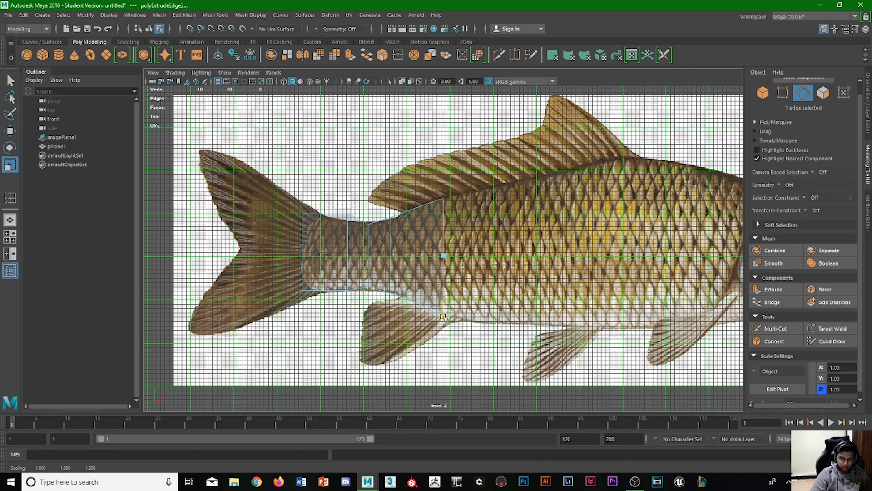
Step: Extrude a fourth segment forward to about X -105 and scale its end edge up to the body outline
{"action": "key", "text": "w"}
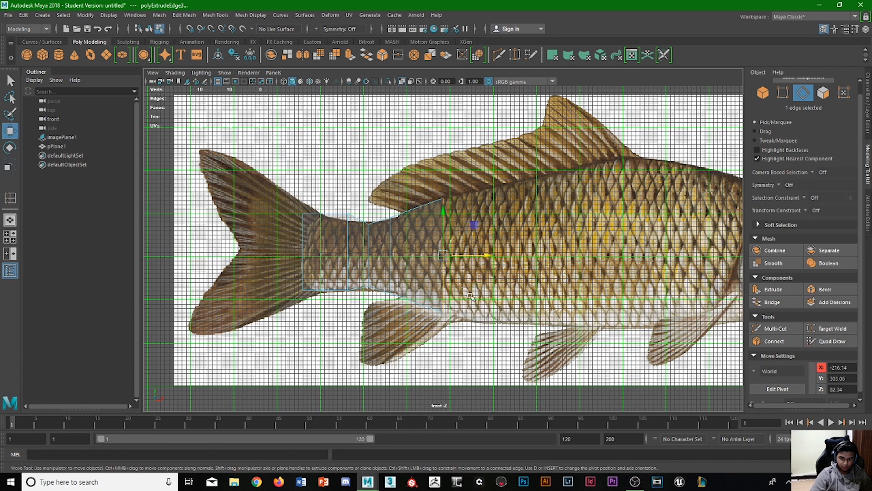
{"action": "left_click_drag", "start_coordinate": [481, 260], "coordinate": [528, 259], "text": "shift"}
{"action": "key", "text": "r"}
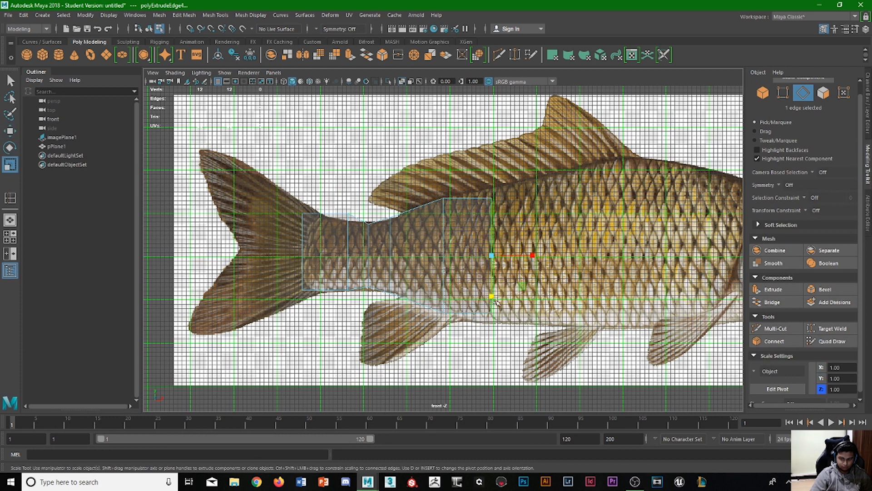
{"action": "mouse_move", "coordinate": [492, 299]}
{"action": "left_mouse_down"}
{"action": "mouse_move", "coordinate": [493, 325]}
{"action": "mouse_move", "coordinate": [493, 309]}
{"action": "left_mouse_up"}
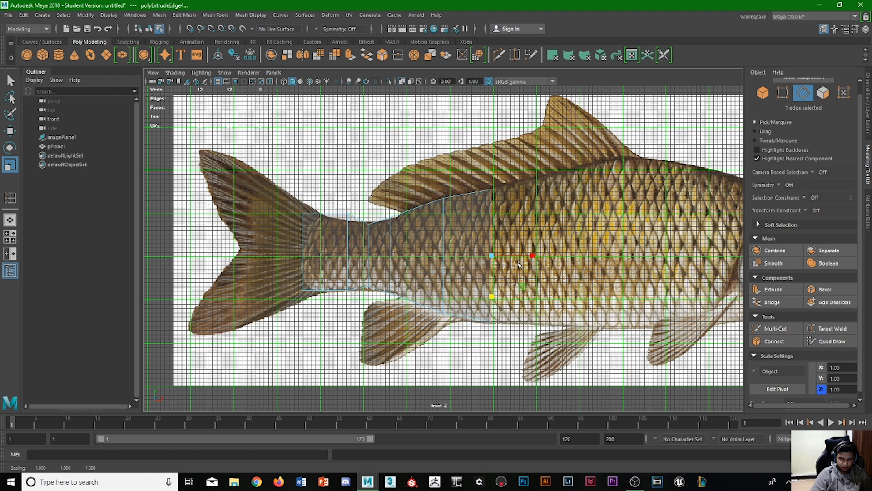
Step: Undo the stray edge move, extrude a fifth segment to about X -30 and scale its end edge to the body outline
{"action": "key", "text": "w"}
{"action": "left_click_drag", "start_coordinate": [521, 258], "coordinate": [636, 264]}
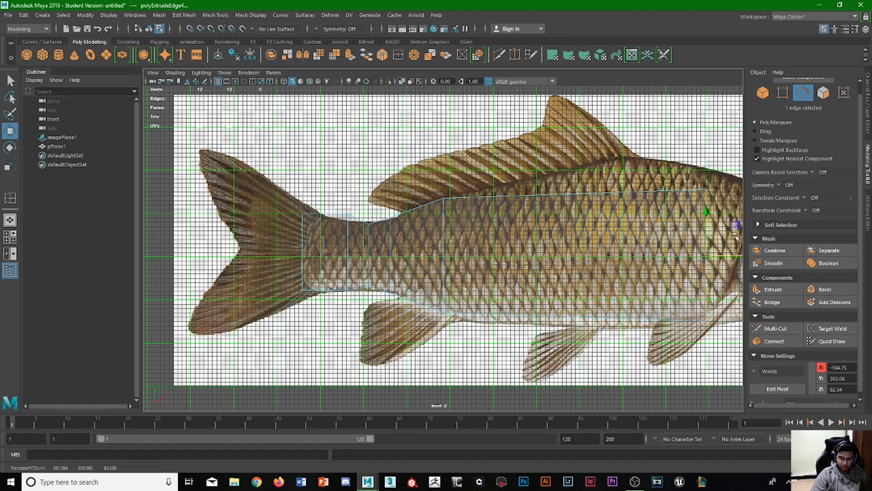
{"action": "key", "text": "ctrl+z"}
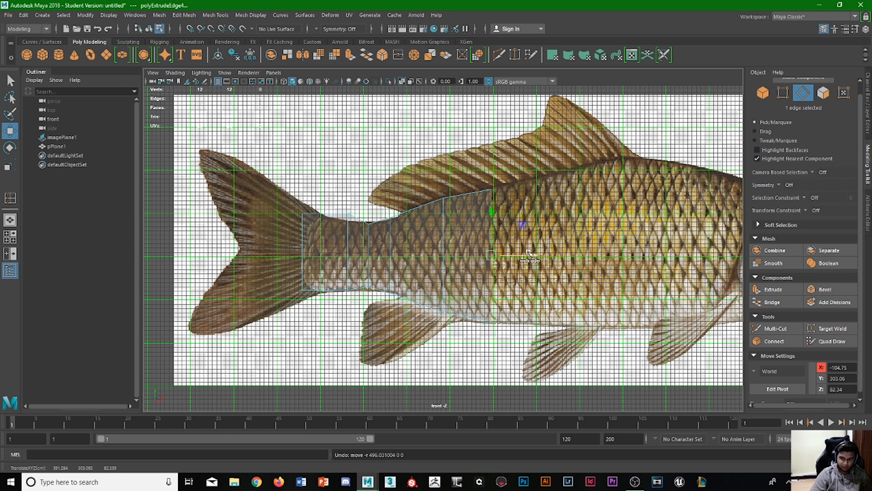
{"action": "left_click_drag", "start_coordinate": [529, 254], "coordinate": [560, 256], "text": "shift"}
{"action": "key", "text": "r"}
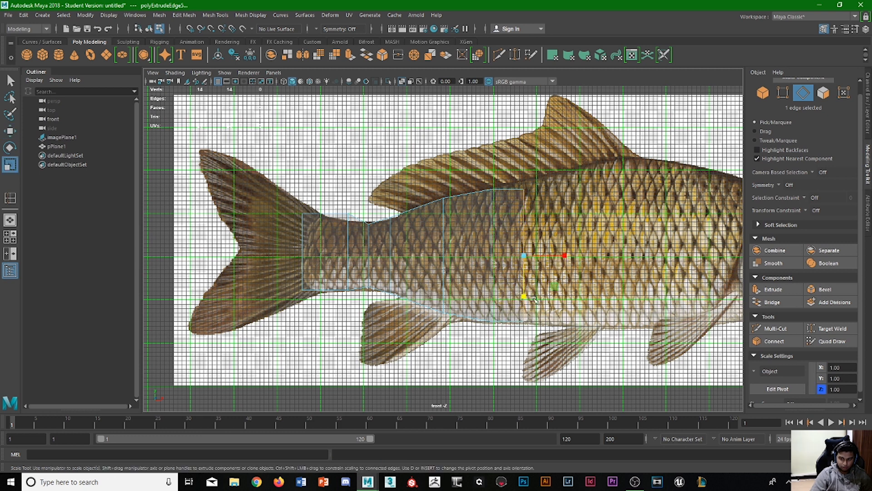
Step: Extrude a sixth segment to below the dorsal fin's peak and scale its end edge to the back and belly outline
{"action": "key", "text": "w"}
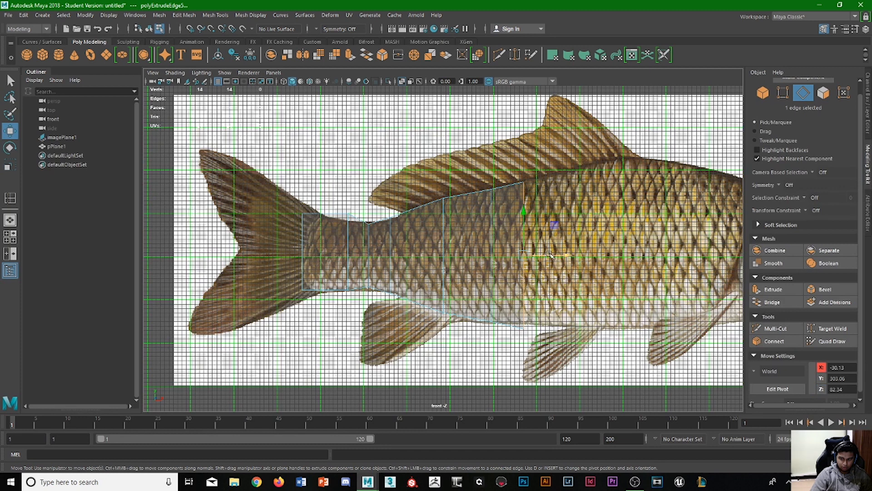
{"action": "left_click_drag", "start_coordinate": [552, 256], "coordinate": [563, 254], "text": "shift"}
{"action": "key", "text": "r"}
{"action": "left_click_drag", "start_coordinate": [567, 291], "coordinate": [568, 305], "text": "shift"}
{"action": "key", "text": "w"}
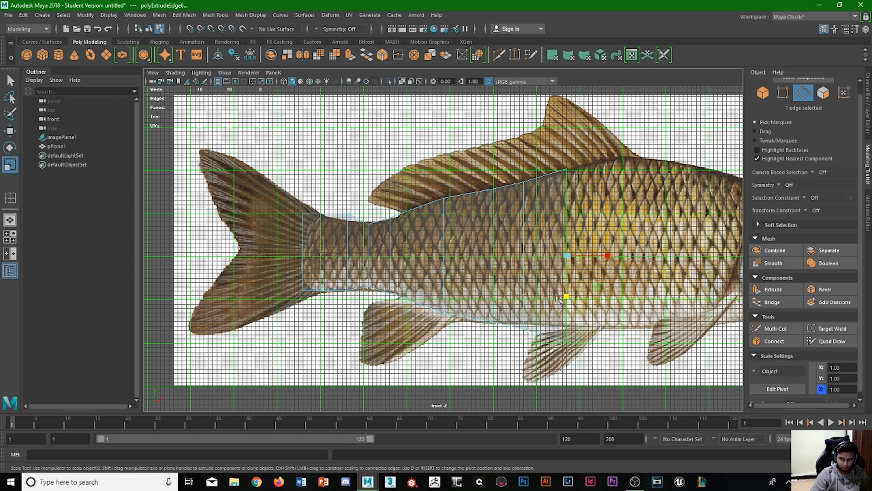
Step: Undo the last scaling of the sixth segment's end edge and refit it to the outline at about Y 321
{"action": "key", "text": "ctrl+z"}
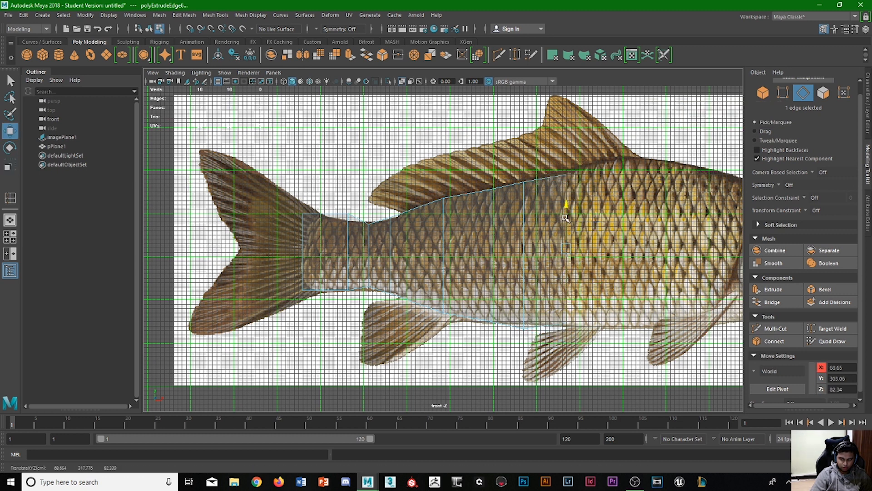
{"action": "key", "text": "ctrl+z"}
{"action": "key", "text": "r"}
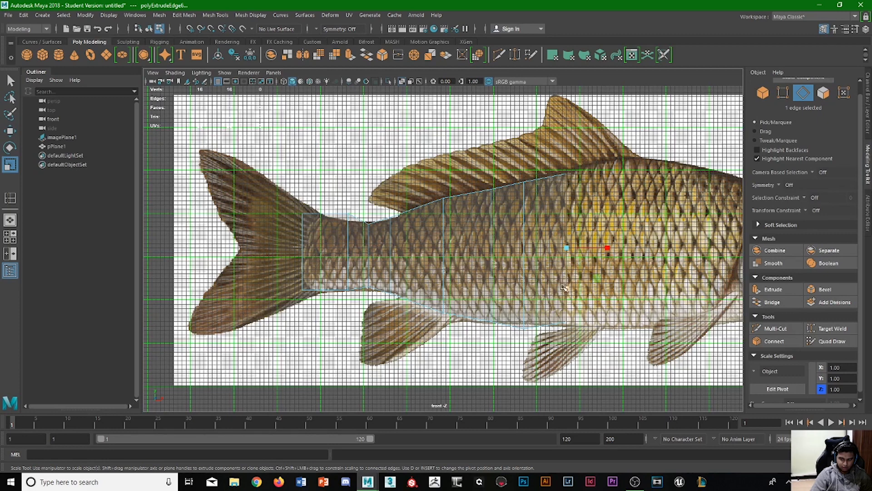
{"action": "key", "text": "w"}
Step: Extrude a seventh segment to about X 161, then raise and scale its end edge to the back and belly outline
{"action": "middle_click_drag", "start_coordinate": [617, 236], "coordinate": [440, 234], "text": "alt"}
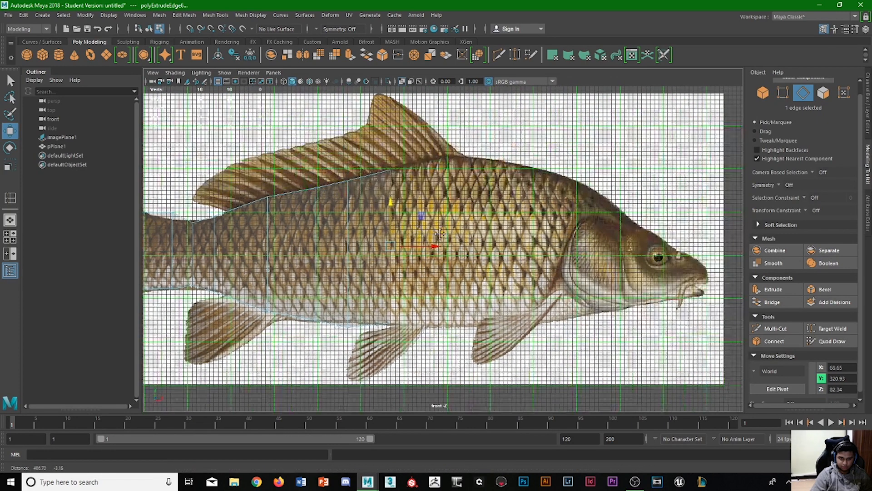
{"action": "left_click_drag", "start_coordinate": [433, 247], "coordinate": [472, 246], "text": "shift"}
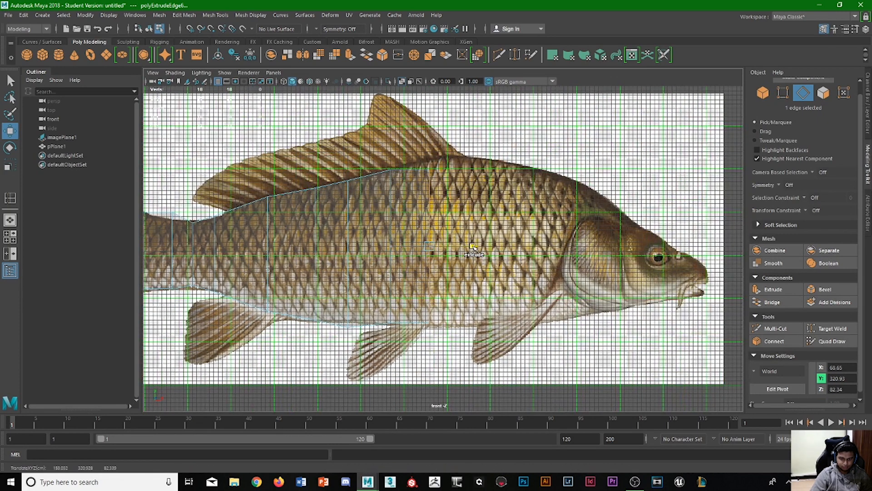
{"action": "left_click", "coordinate": [472, 247], "text": "shift"}
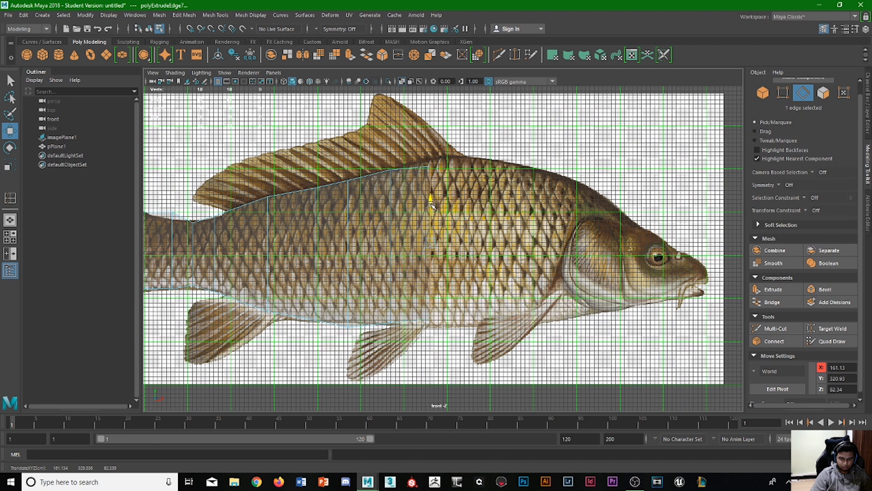
{"action": "key", "text": "r"}
{"action": "left_click_drag", "start_coordinate": [431, 285], "coordinate": [431, 290]}
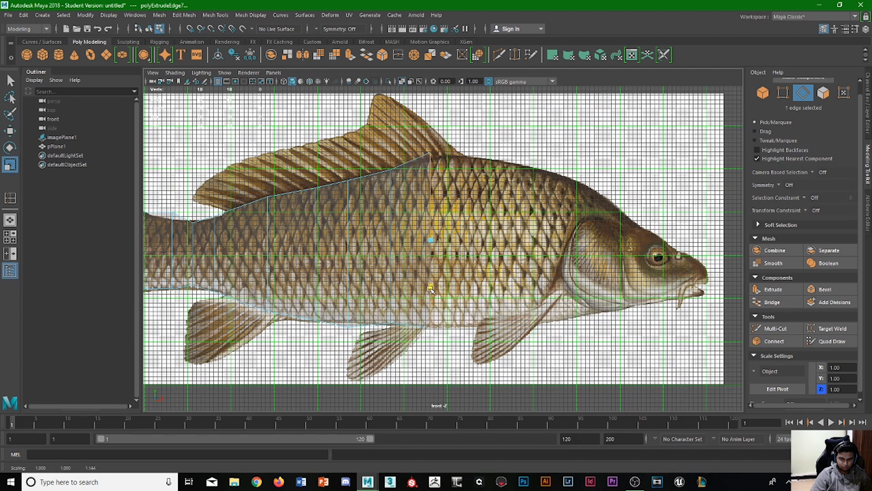
Step: Extrude an eighth segment to about X 275, just past the dorsal fin's front, and scale its end edge to the body outline
{"action": "key", "text": "w"}
{"action": "left_click_drag", "start_coordinate": [455, 236], "coordinate": [504, 237], "text": "shift"}
{"action": "key", "text": "r"}
{"action": "left_click_drag", "start_coordinate": [485, 274], "coordinate": [481, 288]}
Step: Extrude a ninth segment to roughly midway between the dorsal fin's front and the head, and scale its end edge to the back outline
{"action": "key", "text": "w"}
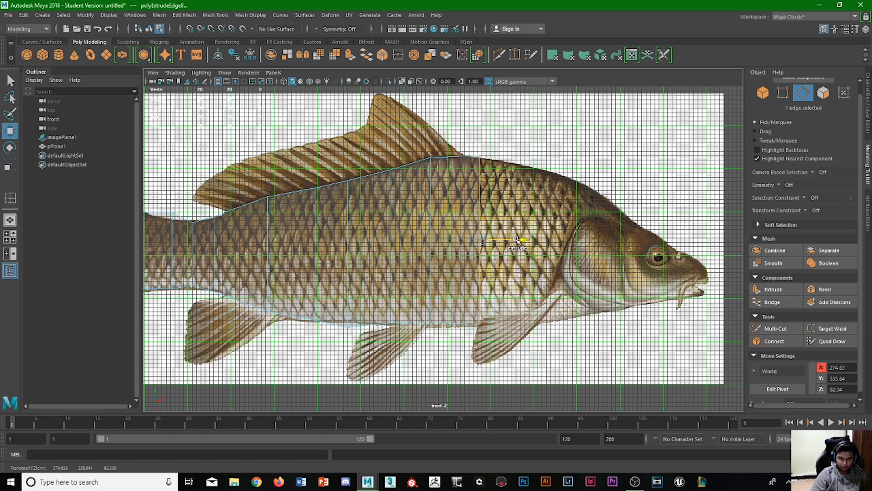
{"action": "left_click_drag", "start_coordinate": [512, 241], "coordinate": [557, 241], "text": "shift"}
{"action": "key", "text": "r"}
{"action": "mouse_move", "coordinate": [525, 289]}
{"action": "left_mouse_down"}
{"action": "mouse_move", "coordinate": [524, 276]}
{"action": "mouse_move", "coordinate": [525, 284]}
{"action": "left_mouse_up"}
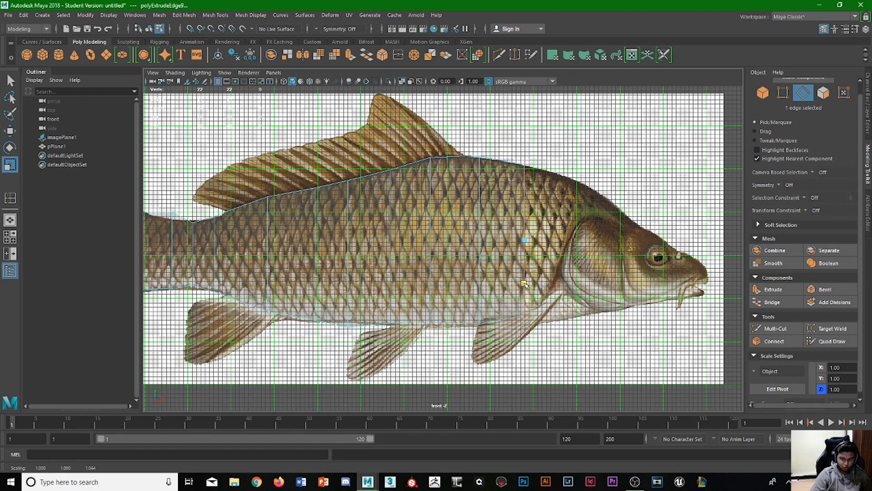
Step: Extrude a tenth segment to about X 497 at the gill cover, lower its end edge to Y 328 and scale it to the outline
{"action": "key", "text": "w"}
{"action": "left_click_drag", "start_coordinate": [560, 243], "coordinate": [612, 239], "text": "shift"}
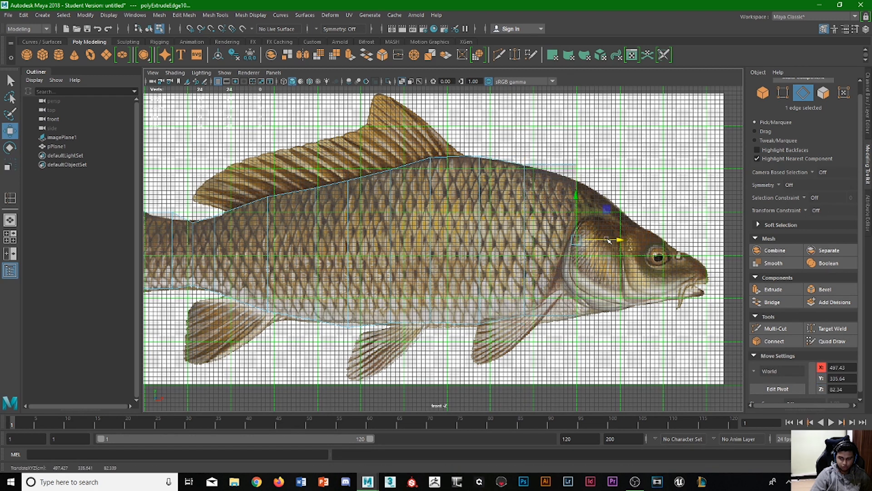
{"action": "key", "text": "r"}
{"action": "key", "text": "w"}
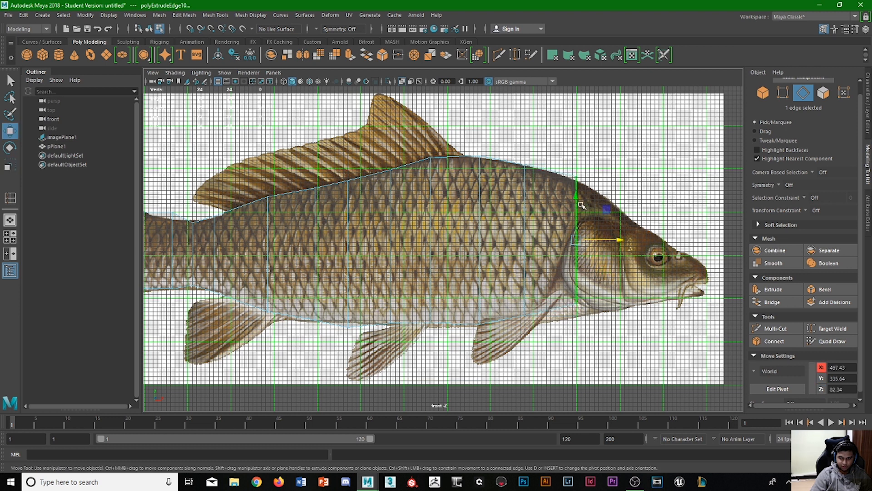
{"action": "key", "text": "r"}
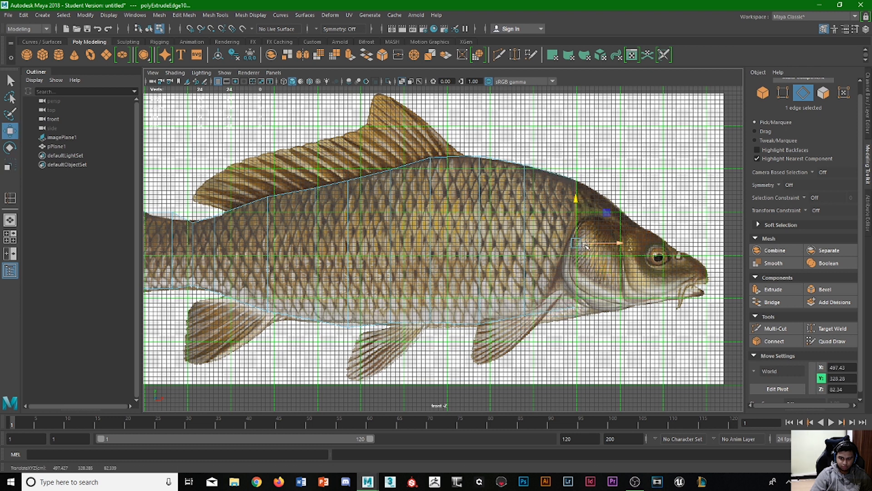
{"action": "mouse_move", "coordinate": [578, 287]}
{"action": "left_mouse_down"}
{"action": "mouse_move", "coordinate": [579, 294]}
{"action": "mouse_move", "coordinate": [579, 285]}
{"action": "left_mouse_up"}
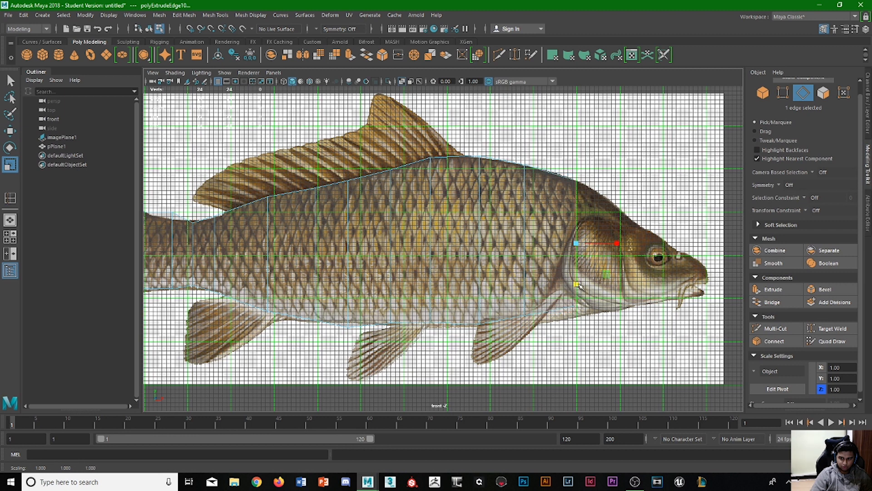
Step: Extrude an eleventh segment to about X 616 behind the eye, lower its end edge to about Y 283 and scale it to the head outline
{"action": "key", "text": "w"}
{"action": "left_click_drag", "start_coordinate": [601, 244], "coordinate": [651, 244], "text": "shift"}
{"action": "key", "text": "r"}
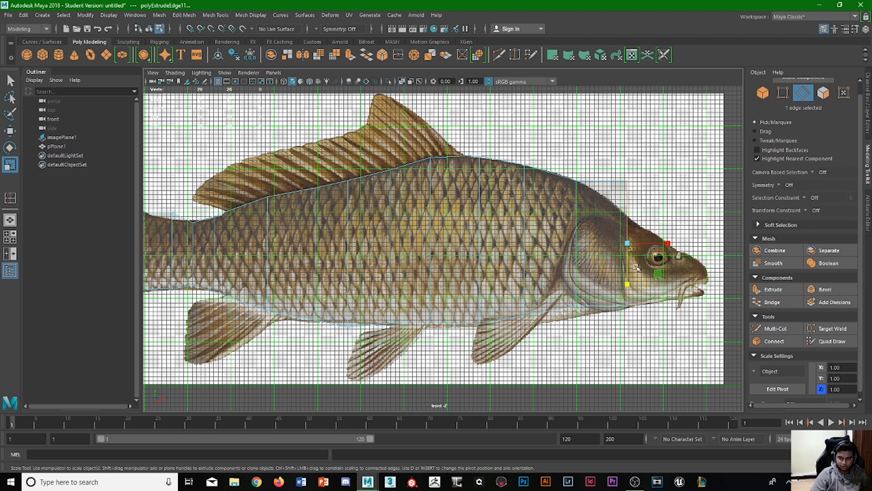
{"action": "key", "text": "w"}
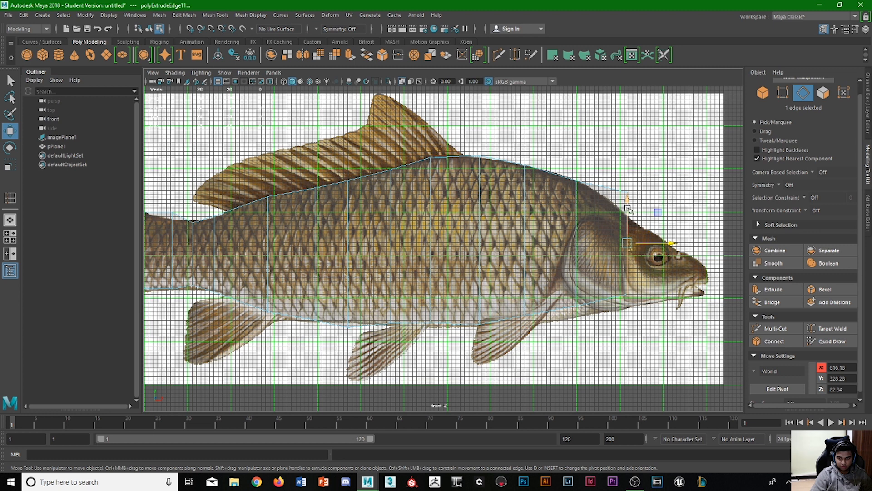
{"action": "left_click_drag", "start_coordinate": [628, 209], "coordinate": [628, 229]}
{"action": "key", "text": "r"}
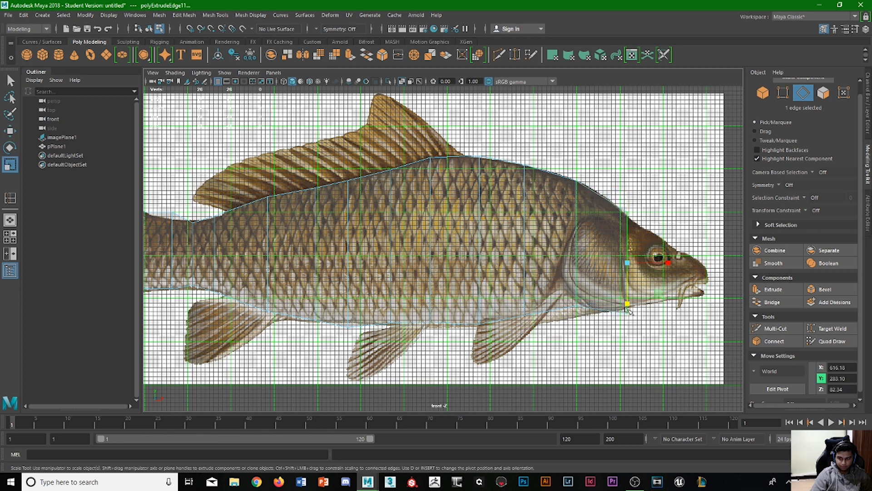
{"action": "left_click_drag", "start_coordinate": [628, 309], "coordinate": [629, 305]}
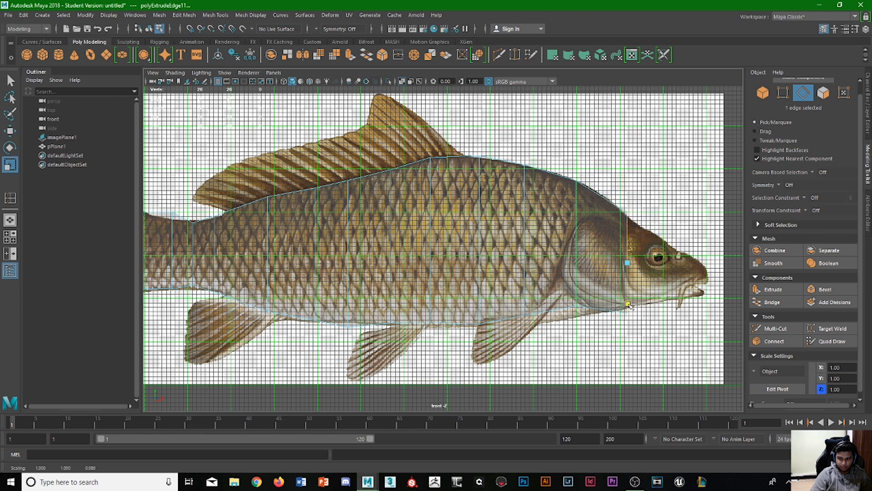
Step: Extrude a twelfth segment to about X 696 at the eye and fit its end edge to the head outline at about Y 263
{"action": "key", "text": "w"}
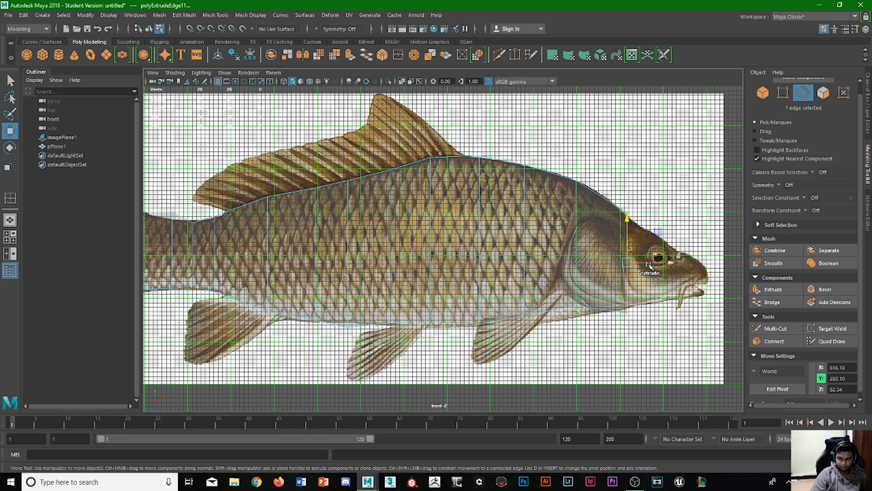
{"action": "left_click_drag", "start_coordinate": [649, 265], "coordinate": [683, 264], "text": "shift"}
{"action": "key", "text": "r"}
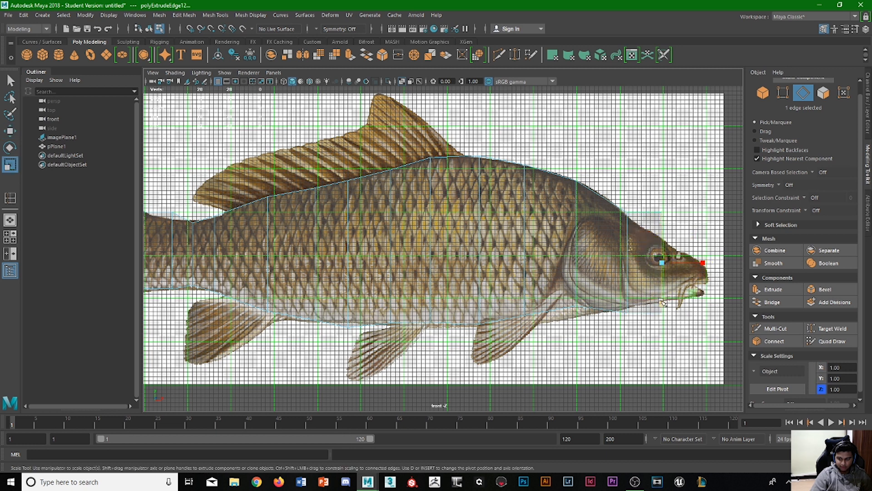
{"action": "key", "text": "w"}
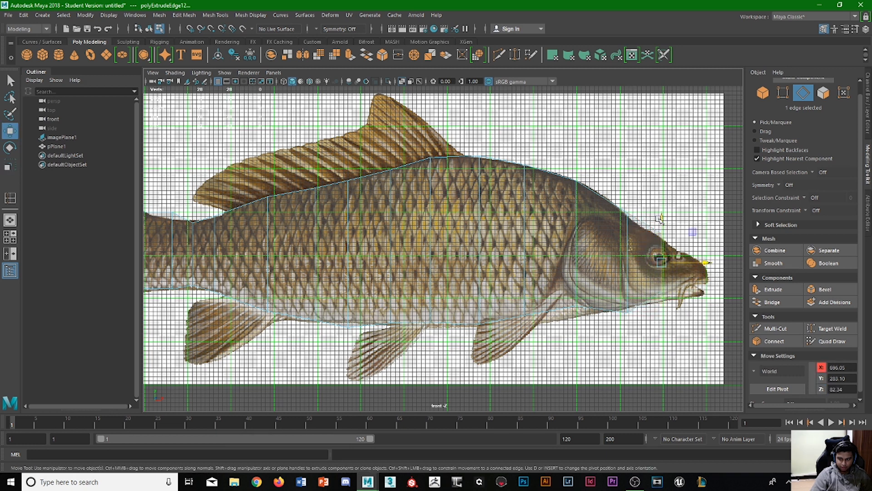
{"action": "left_click_drag", "start_coordinate": [661, 218], "coordinate": [661, 228]}
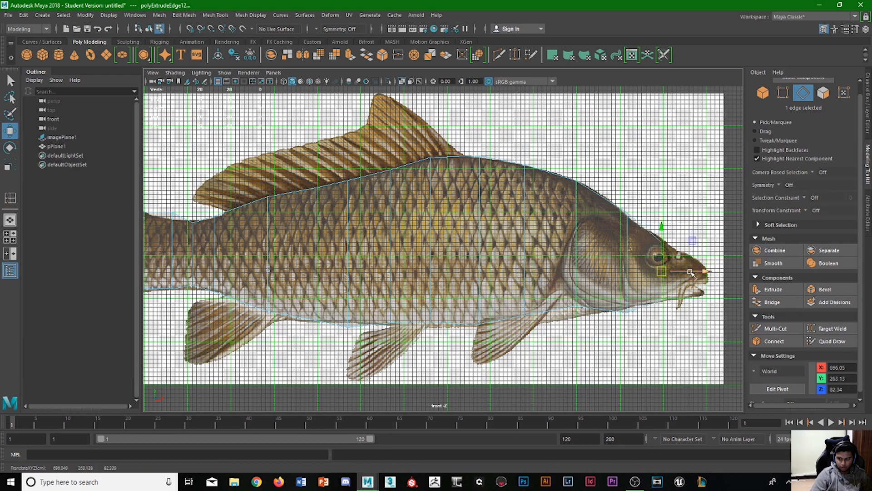
Step: Extrude a thirteenth segment to the snout tip at about X 801, lower its end edge to about Y 243 and scale it to the mouth
{"action": "left_click_drag", "start_coordinate": [690, 271], "coordinate": [736, 272], "text": "shift"}
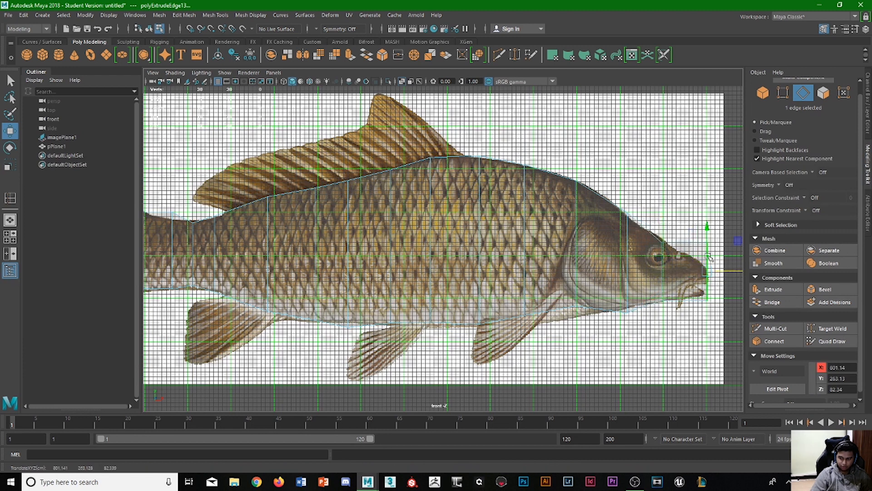
{"action": "key", "text": "r"}
{"action": "left_click", "coordinate": [711, 306], "text": "shift"}
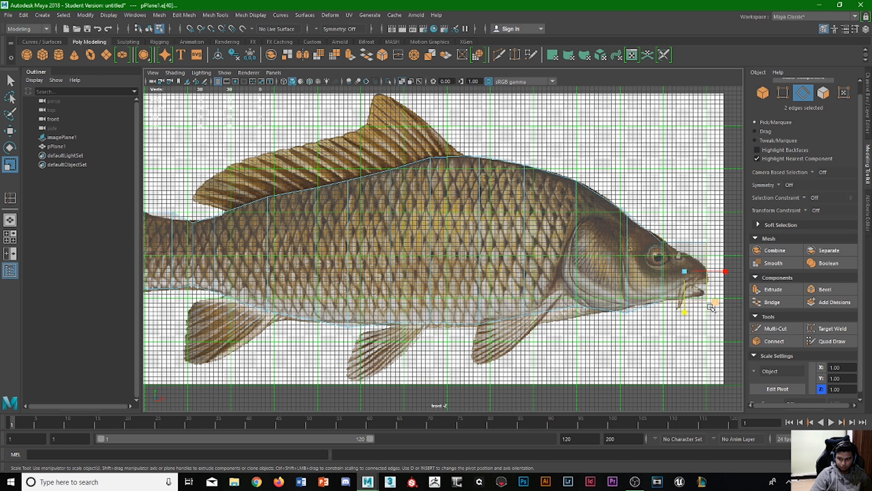
{"action": "key", "text": "w"}
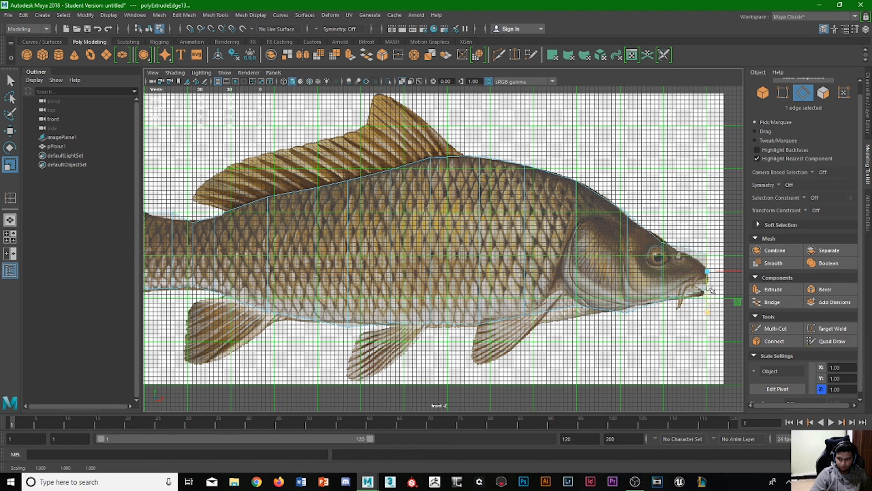
{"action": "key", "text": "ctrl+z"}
{"action": "left_click_drag", "start_coordinate": [702, 238], "coordinate": [703, 247]}
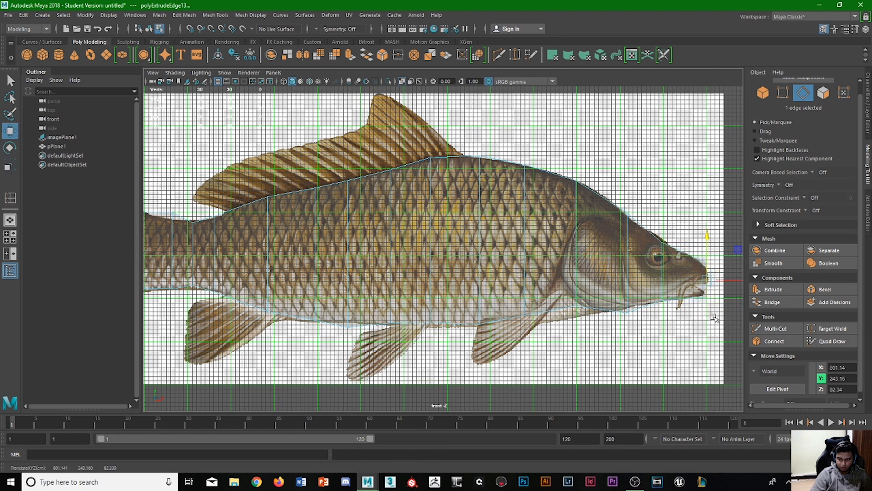
{"action": "key", "text": "r"}
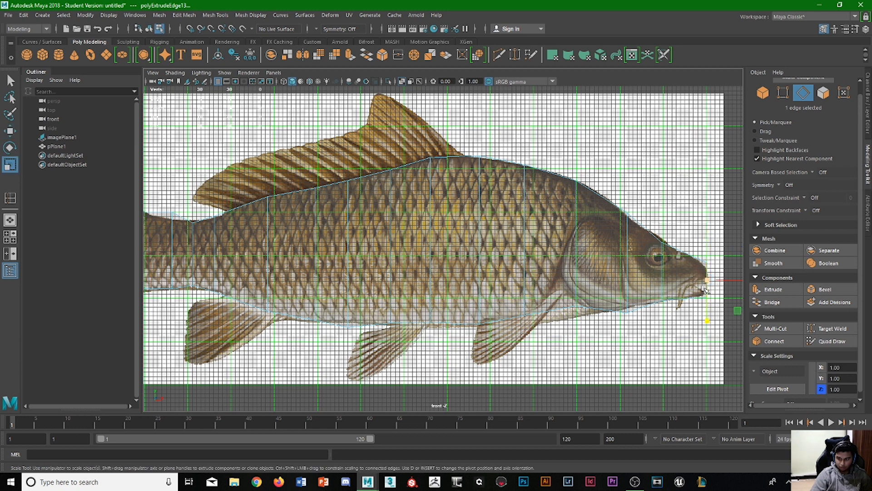
{"action": "left_click_drag", "start_coordinate": [711, 321], "coordinate": [712, 316]}
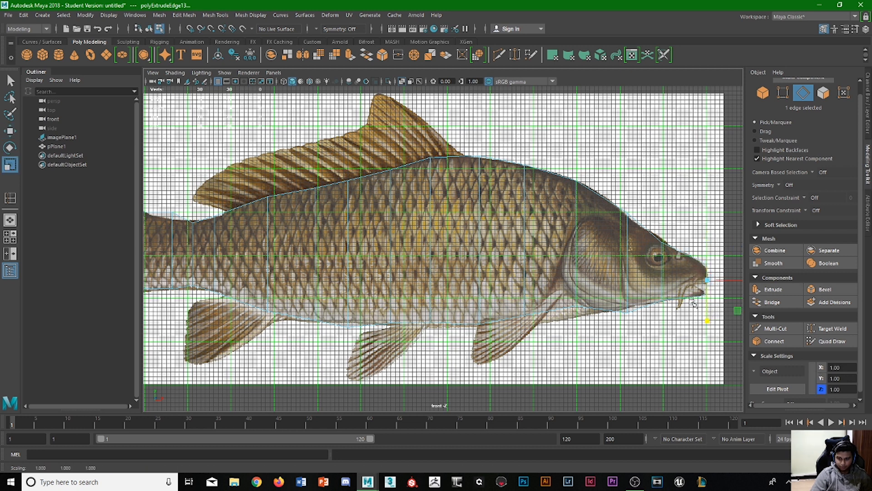
Step: Move the lower vertices under the gill cover and around the pectoral fin onto the belly outline
{"action": "key", "text": "F9"}
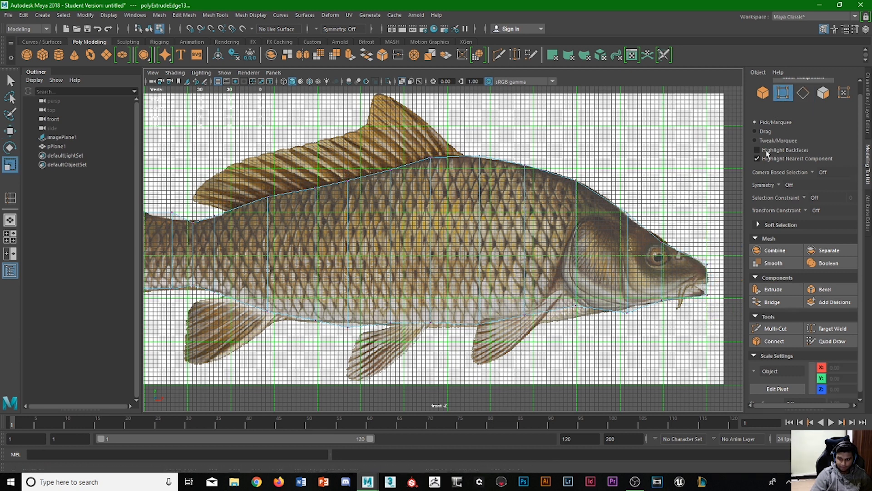
{"action": "left_click", "coordinate": [577, 306]}
{"action": "key", "text": "w"}
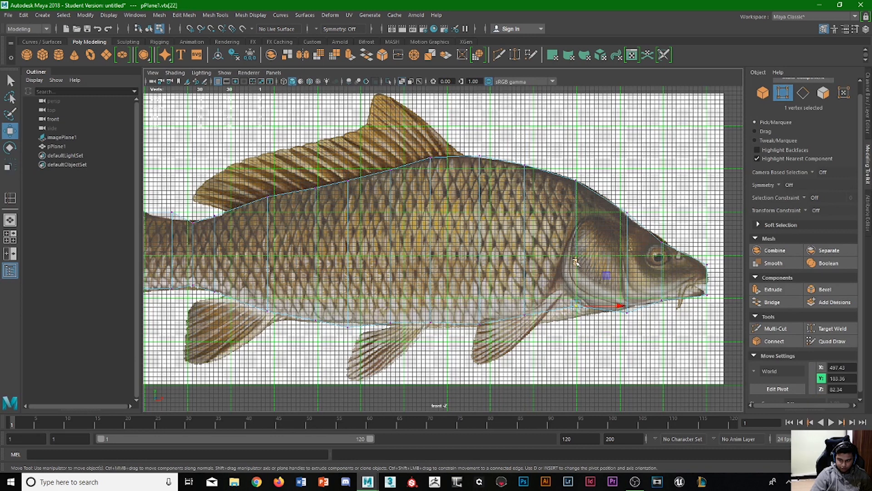
{"action": "left_click_drag", "start_coordinate": [575, 263], "coordinate": [525, 281]}
{"action": "left_click", "coordinate": [524, 315]}
{"action": "left_click", "coordinate": [480, 323]}
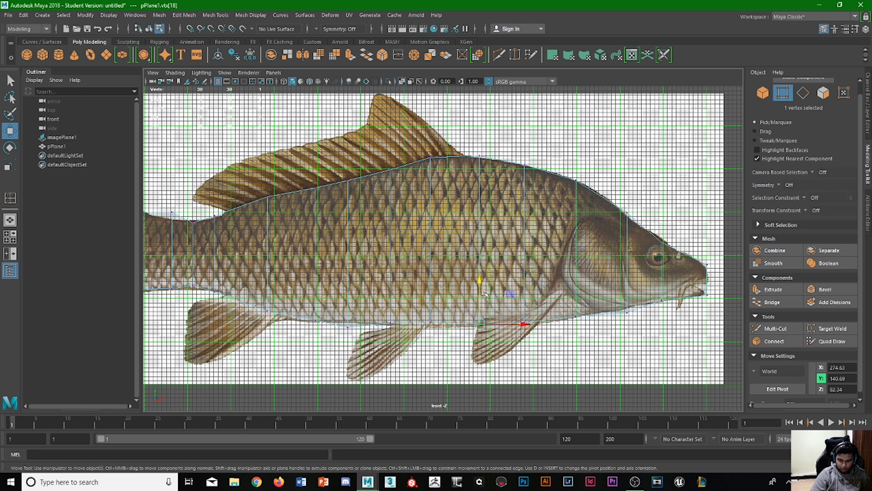
Step: Lower the two bottom vertices above the pelvic fin together onto the belly outline
{"action": "left_click", "coordinate": [431, 323]}
{"action": "left_click", "coordinate": [391, 321], "text": "shift"}
{"action": "left_click_drag", "start_coordinate": [407, 284], "coordinate": [408, 287]}
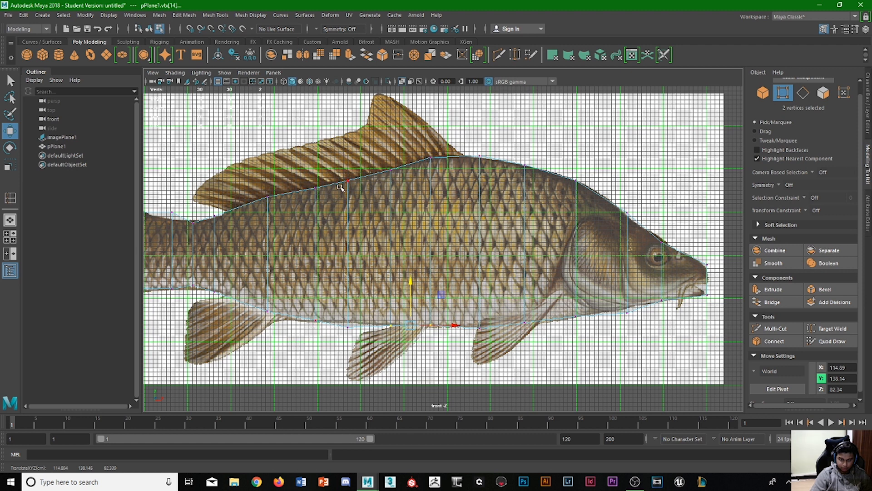
Step: Adjust the upper vertices of the narrow tail stalk to the body outline, lowering the one near the tail to about Y 385
{"action": "left_click", "coordinate": [194, 222]}
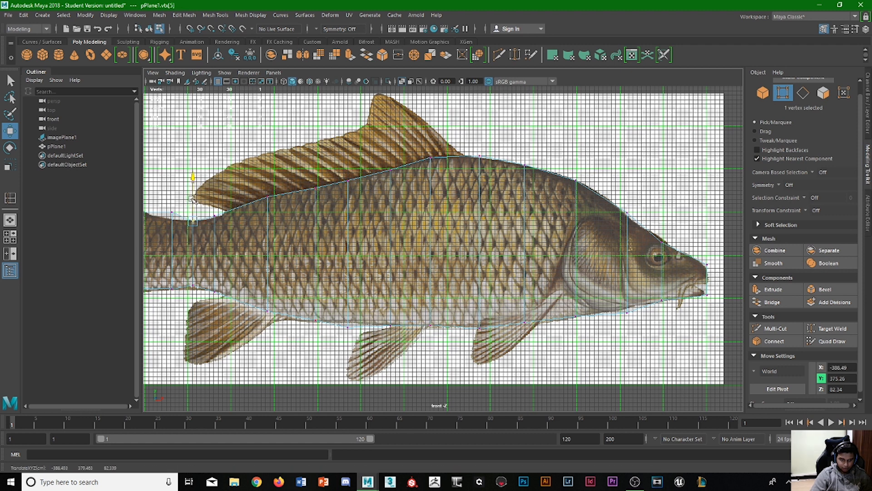
{"action": "left_click", "coordinate": [193, 284]}
{"action": "middle_click_drag", "start_coordinate": [194, 251], "coordinate": [314, 285], "text": "alt"}
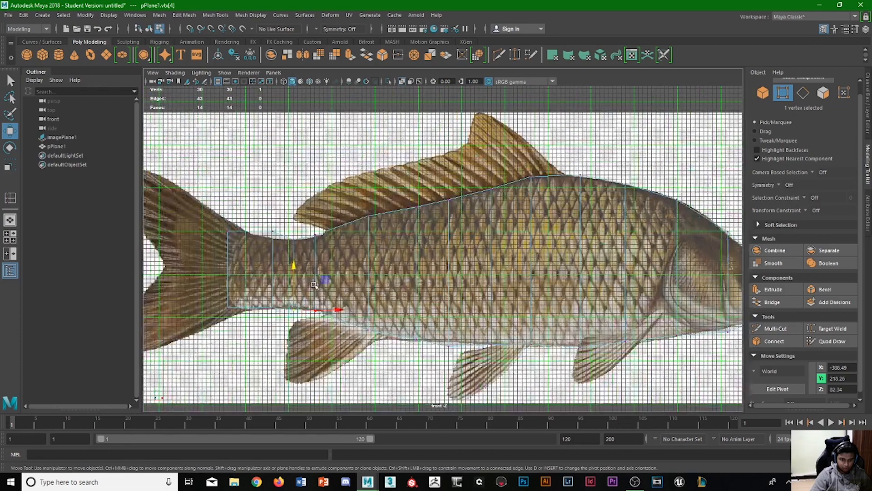
{"action": "left_click", "coordinate": [272, 232]}
{"action": "left_click_drag", "start_coordinate": [273, 190], "coordinate": [273, 197]}
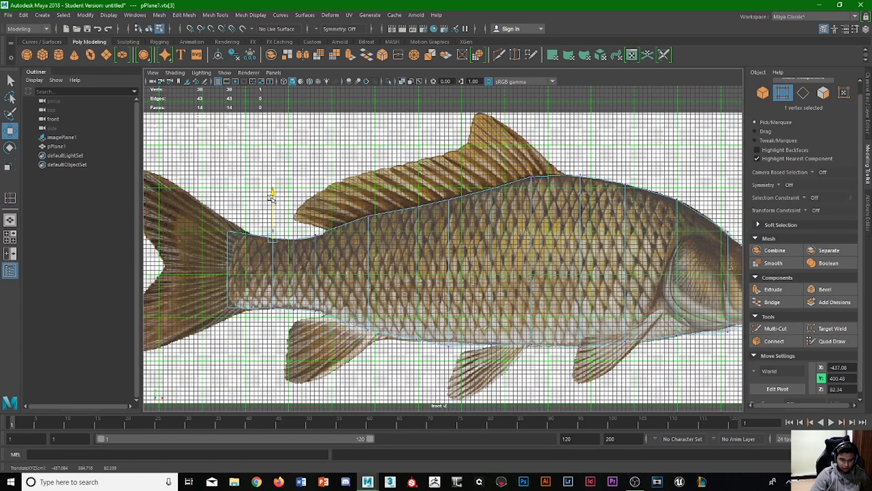
Step: Move the upper and lower vertices at the tail end of the body together to about X -540
{"action": "left_click", "coordinate": [228, 232]}
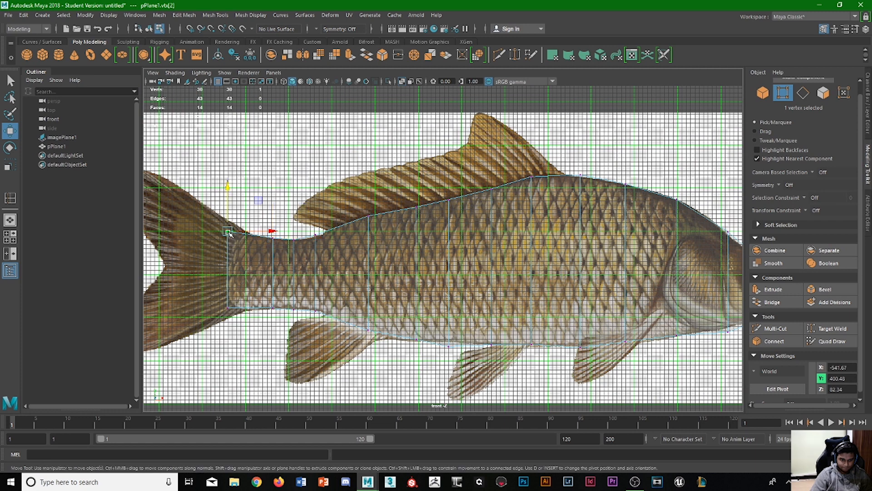
{"action": "left_click", "coordinate": [227, 307], "text": "shift"}
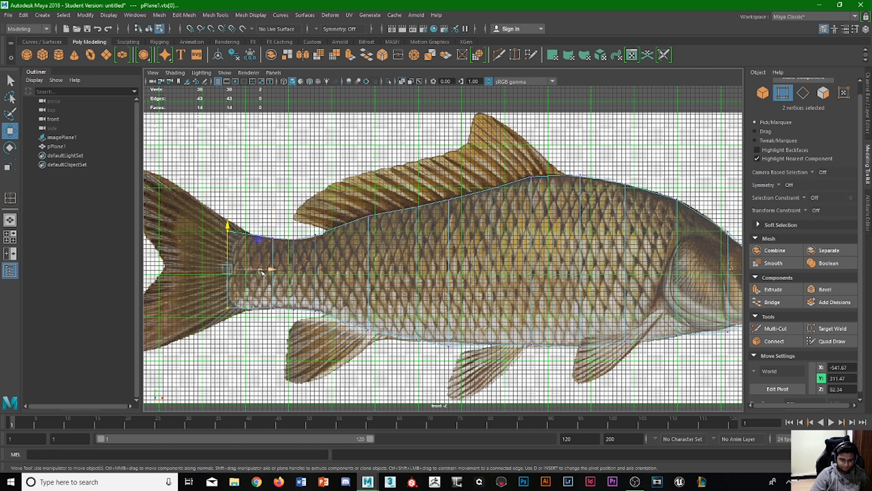
{"action": "left_click_drag", "start_coordinate": [262, 272], "coordinate": [267, 271]}
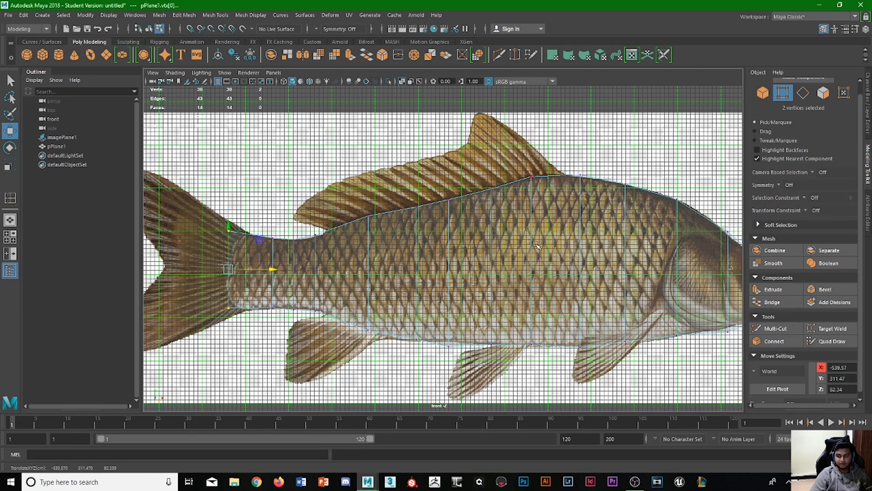
Step: Show the fish mesh in the perspective view and switch to edge selection at the tail end
{"action": "key", "text": "space"}
{"action": "key", "text": "space"}
{"action": "left_click_drag", "start_coordinate": [591, 143], "coordinate": [410, 291], "text": "alt"}
{"action": "left_click", "coordinate": [440, 282]}
{"action": "scroll", "coordinate": [448, 262], "scroll_direction": "up", "scroll_amount": 3}
{"action": "scroll", "coordinate": [395, 282], "scroll_direction": "up", "scroll_amount": 3}
{"action": "scroll", "coordinate": [381, 286], "scroll_direction": "down", "scroll_amount": 1}
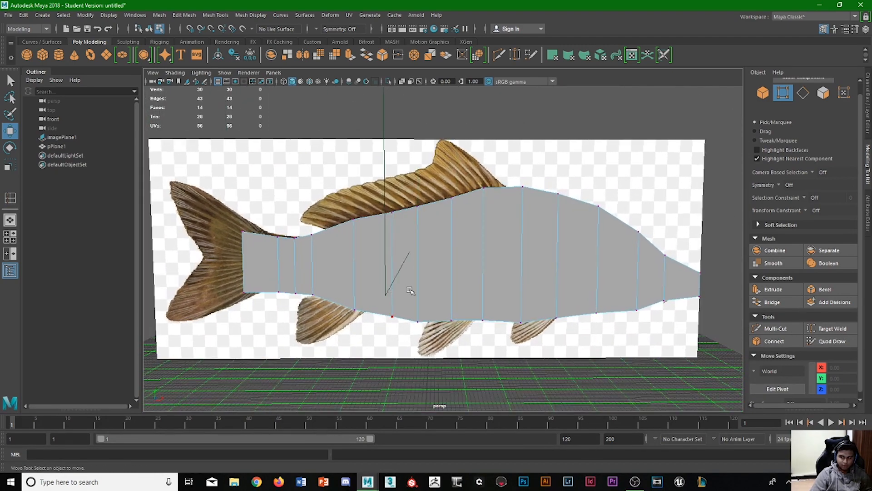
{"action": "left_click", "coordinate": [804, 93]}
{"action": "left_click", "coordinate": [252, 264]}
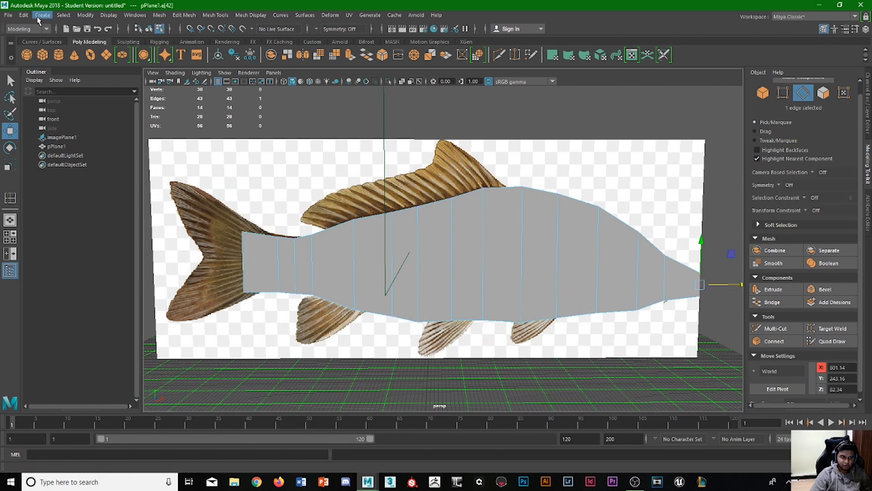
Step: Save the scene as FishTutorial in the FISH folder as a Maya Binary file
{"action": "left_click", "coordinate": [9, 15]}
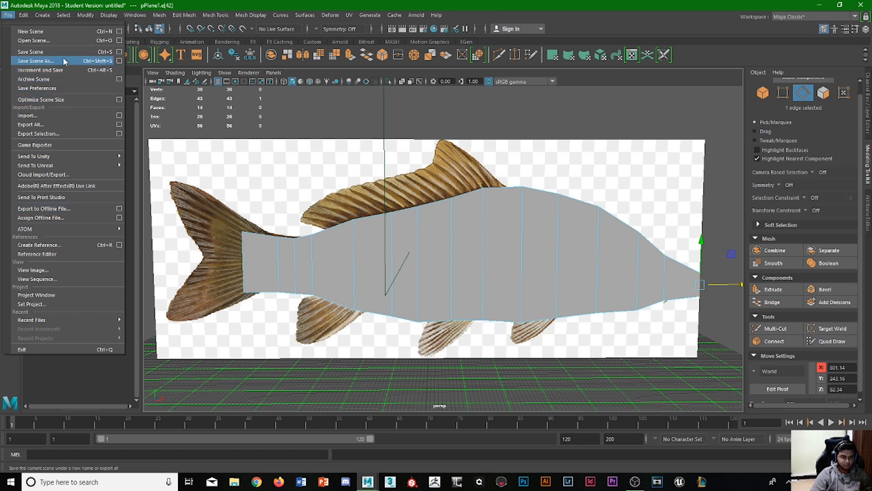
{"action": "left_click", "coordinate": [47, 62]}
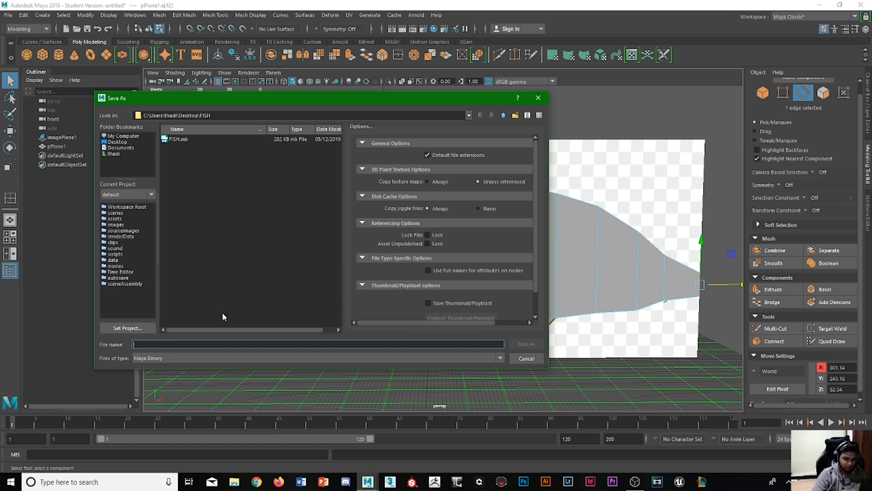
{"action": "type", "text": "FishTutorial"}
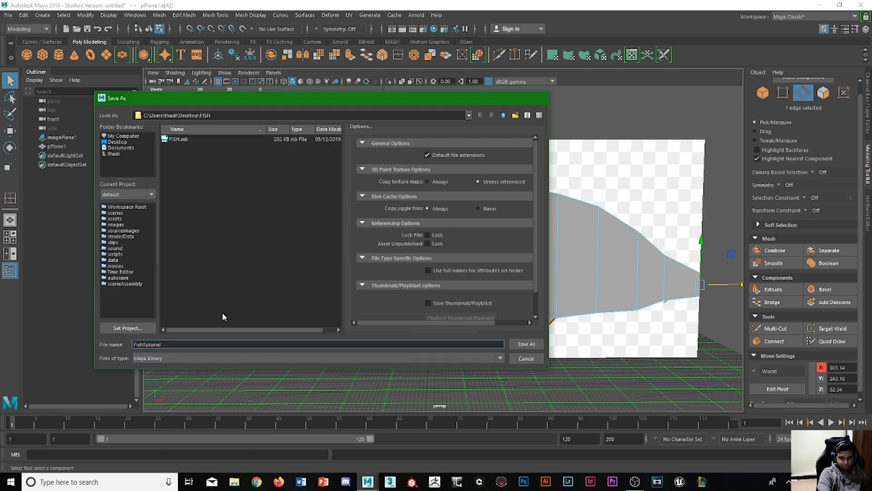
{"action": "key", "text": "Return"}
{"action": "key", "text": "Return"}
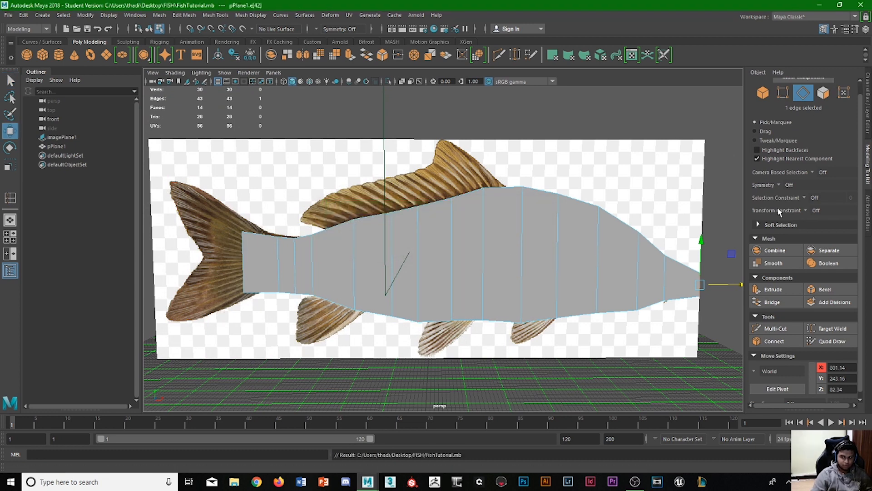
Step: Insert five edge loops lengthwise through the body from tail to snout with the Insert Edge Loop tool, dividing it into six rows
{"action": "right_click", "coordinate": [256, 262], "text": "shift"}
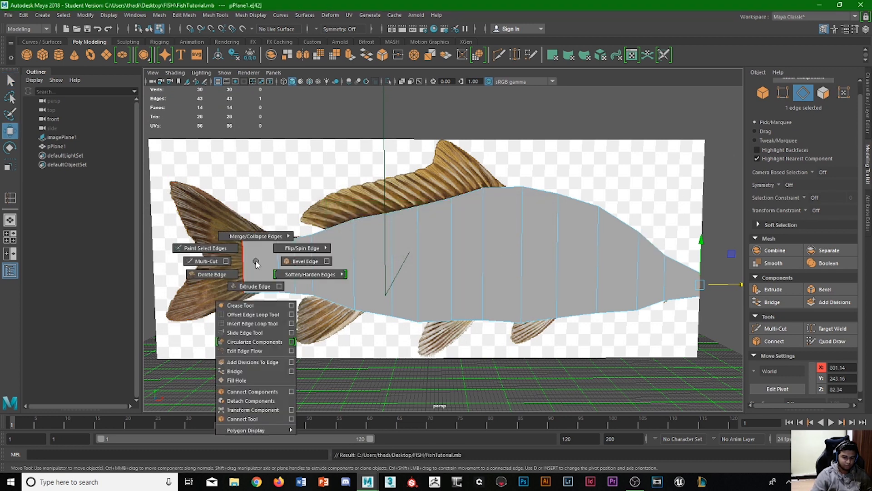
{"action": "left_click", "coordinate": [255, 324]}
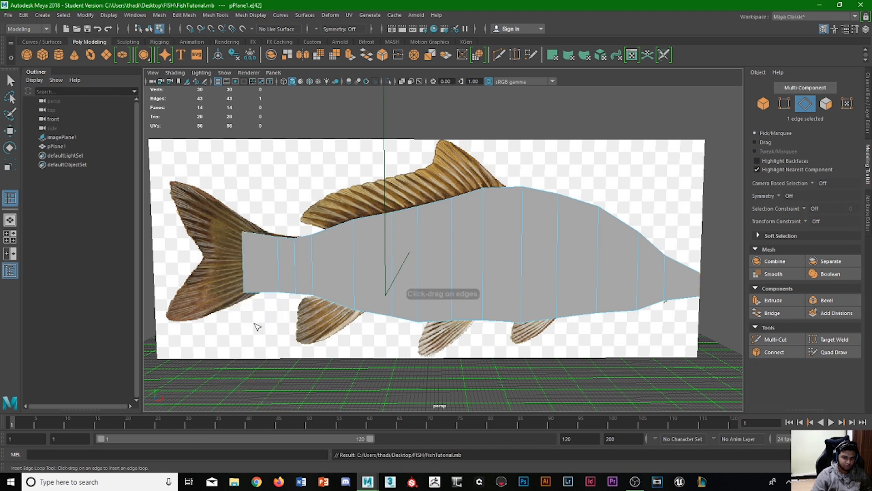
{"action": "left_click", "coordinate": [194, 17]}
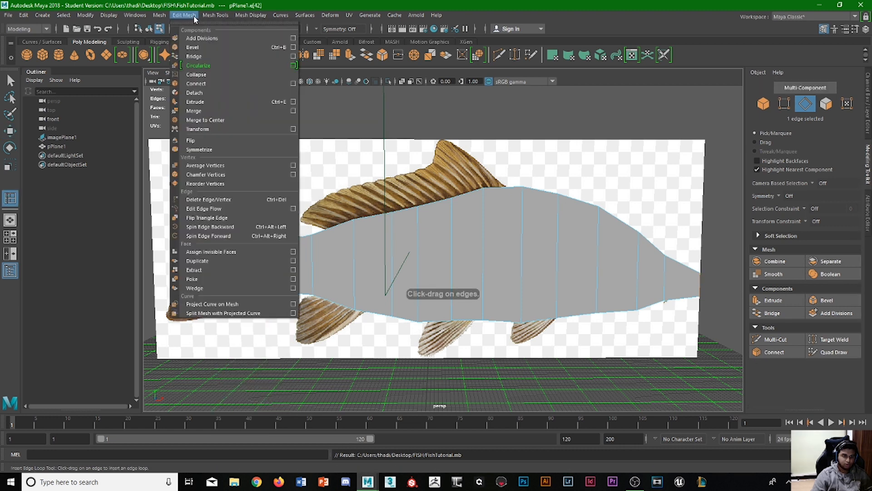
{"action": "mouse_move", "coordinate": [215, 15]}
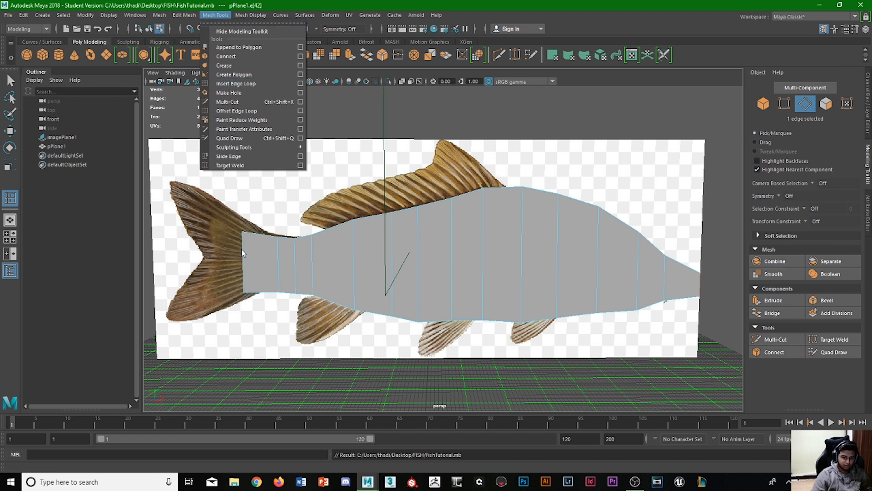
{"action": "left_click_drag", "start_coordinate": [241, 248], "coordinate": [244, 242]}
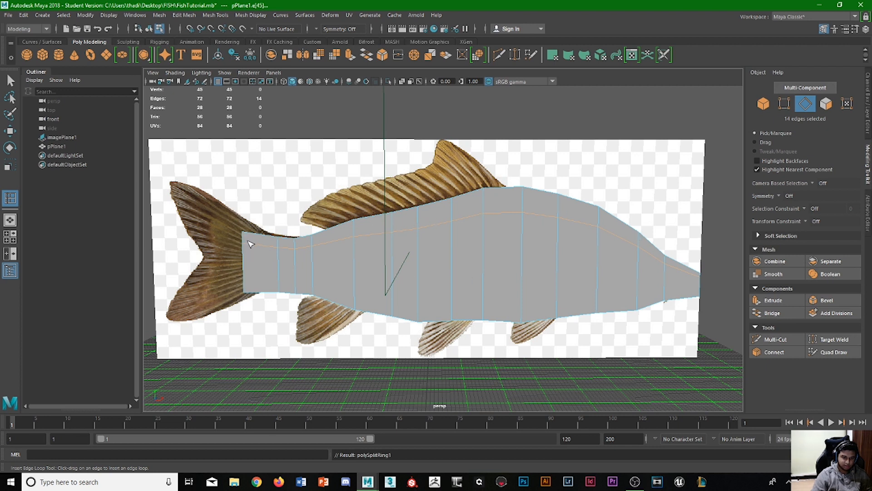
{"action": "left_click_drag", "start_coordinate": [245, 259], "coordinate": [246, 291]}
Step: Extrude the six tail-end edges into the tail fin to about X -602 and scale them vertically to the fin's height
{"action": "middle_click_drag", "start_coordinate": [409, 276], "coordinate": [372, 278], "text": "alt"}
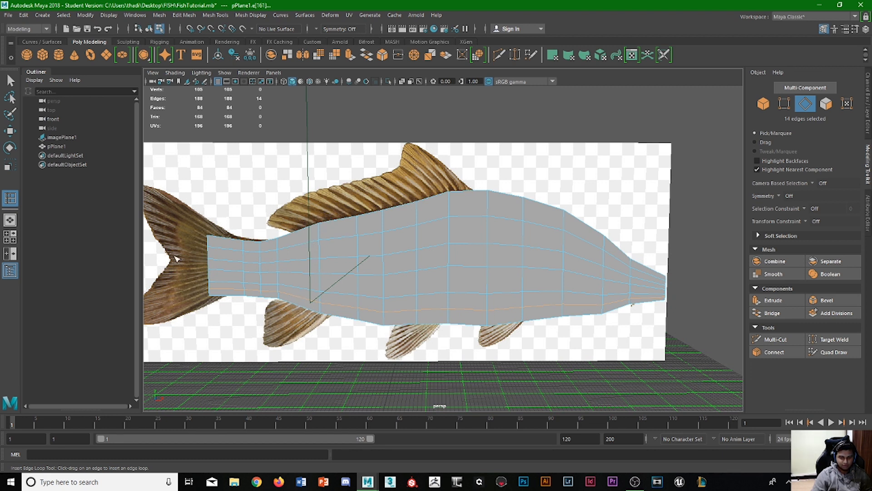
{"action": "key", "text": "space"}
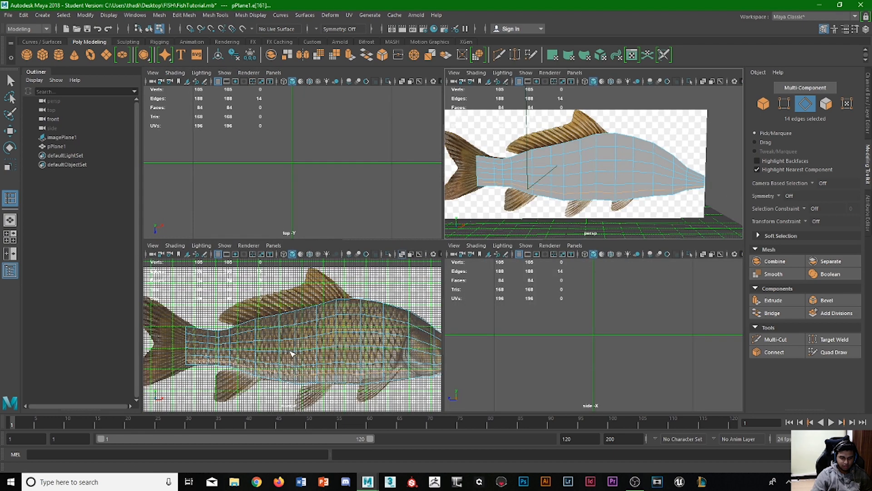
{"action": "key", "text": "space"}
{"action": "middle_click_drag", "start_coordinate": [191, 245], "coordinate": [317, 267], "text": "alt"}
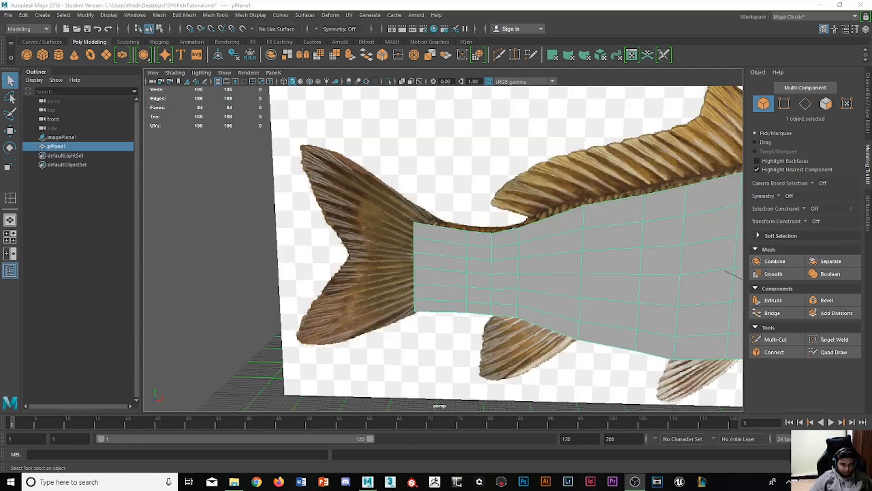
{"action": "left_click", "coordinate": [801, 106]}
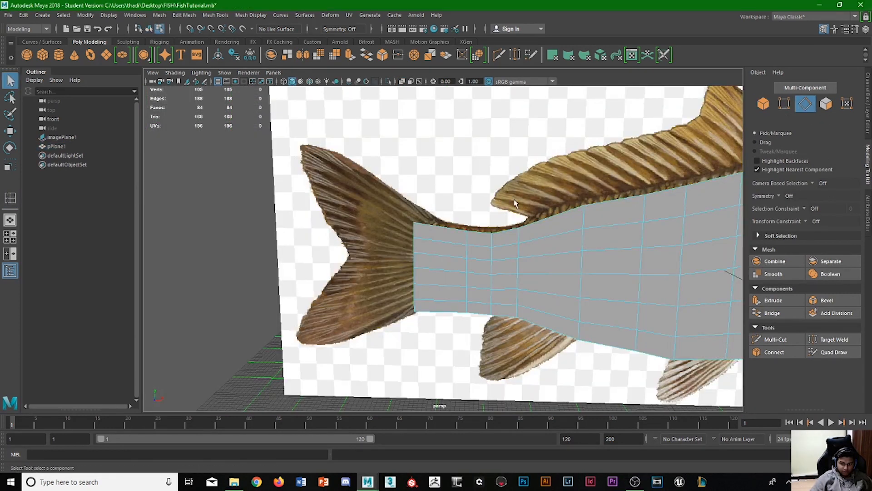
{"action": "double_click", "coordinate": [412, 232]}
{"action": "left_click", "coordinate": [415, 244]}
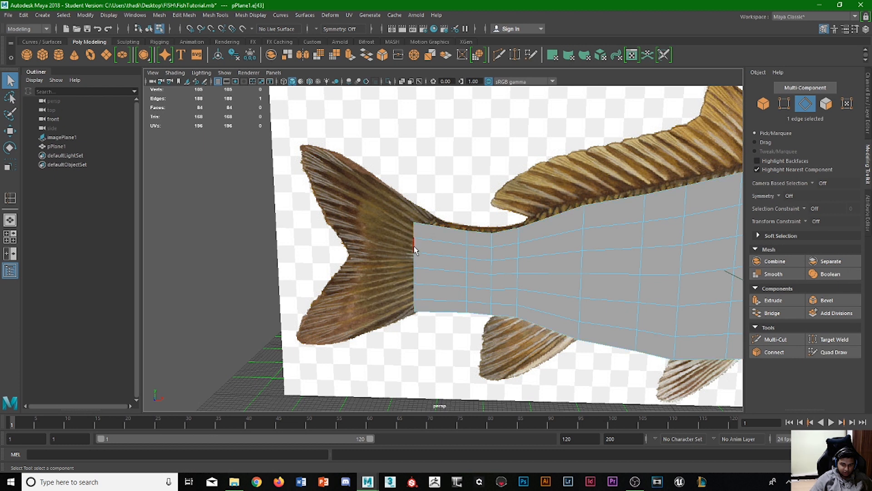
{"action": "left_click", "coordinate": [415, 253], "text": "shift"}
{"action": "left_click", "coordinate": [414, 312], "text": "shift"}
{"action": "key", "text": "ctrl+e"}
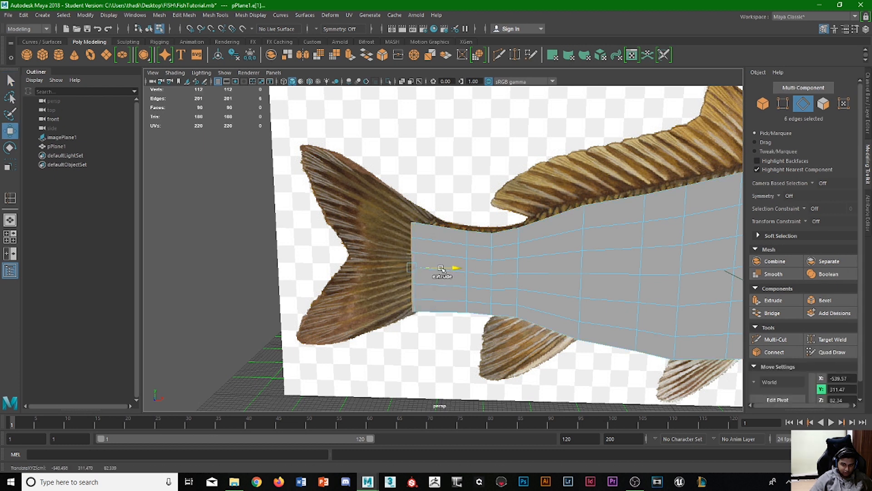
{"action": "left_click_drag", "start_coordinate": [441, 269], "coordinate": [383, 268]}
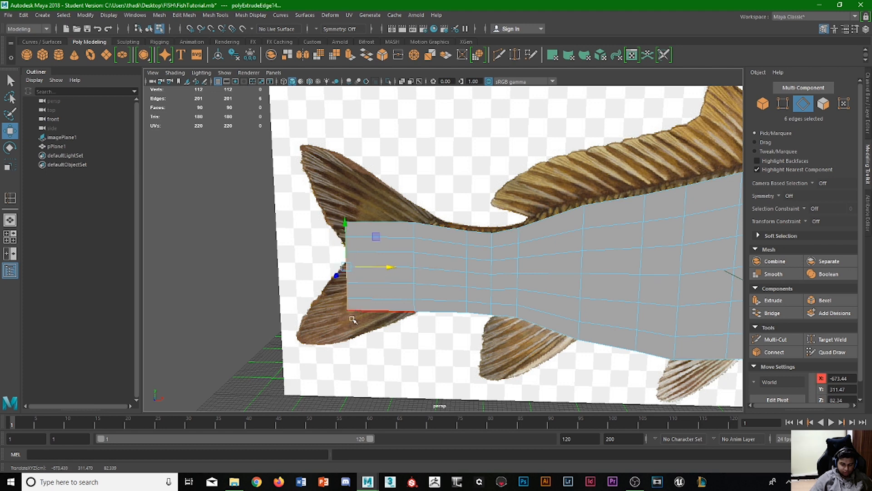
{"action": "left_click_drag", "start_coordinate": [357, 300], "coordinate": [354, 308], "text": "alt"}
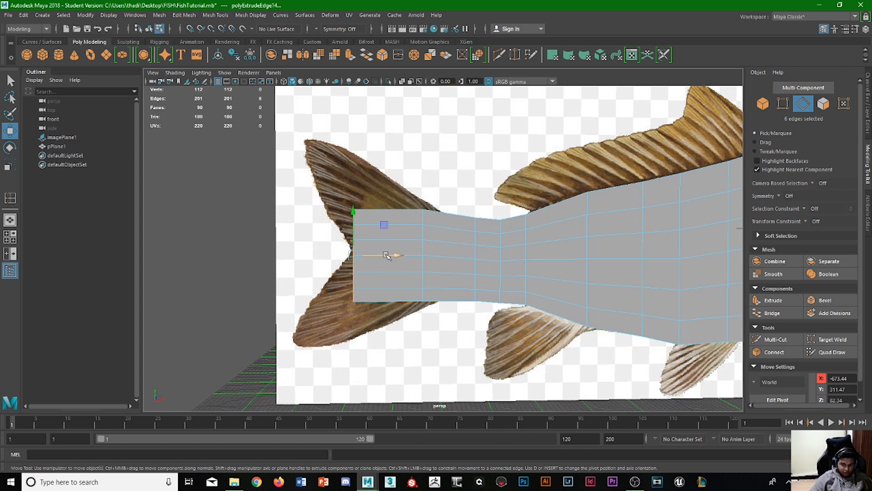
{"action": "left_click_drag", "start_coordinate": [387, 256], "coordinate": [423, 256]}
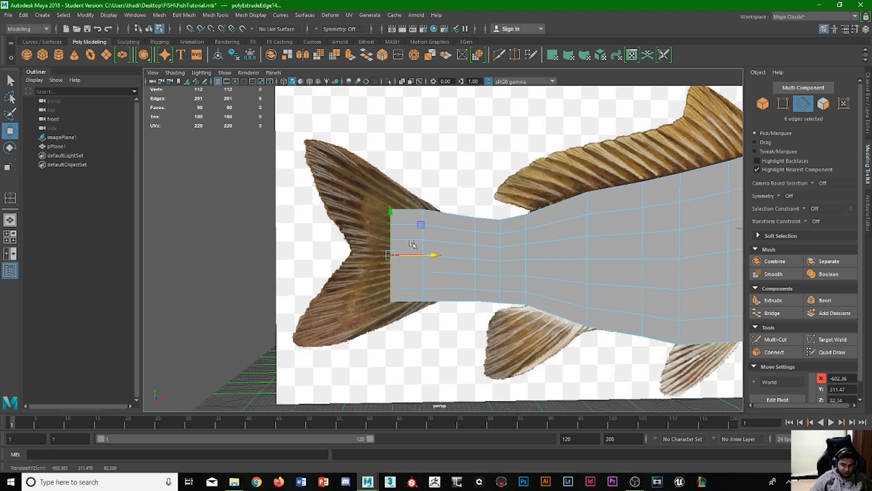
{"action": "key", "text": "r"}
{"action": "left_click_drag", "start_coordinate": [389, 300], "coordinate": [393, 317]}
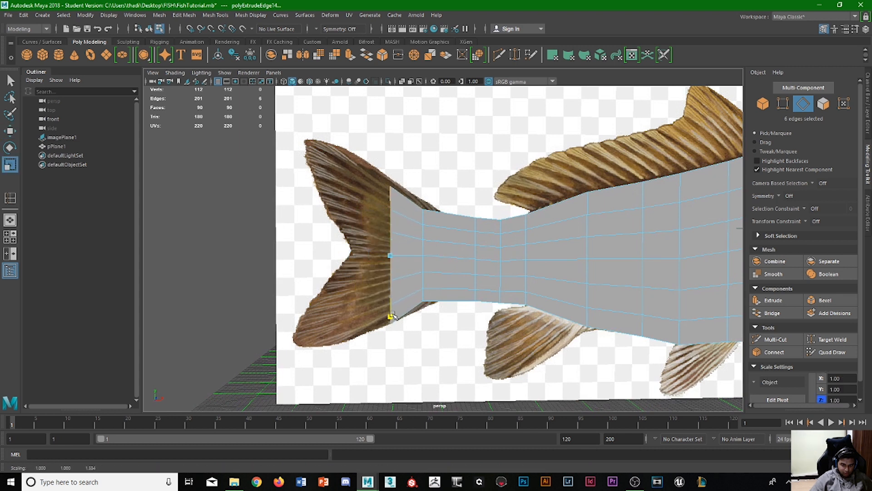
Step: In the front view, extrude a second tail fin segment to about X -642 and scale its end edges to the fin outline
{"action": "key", "text": "space"}
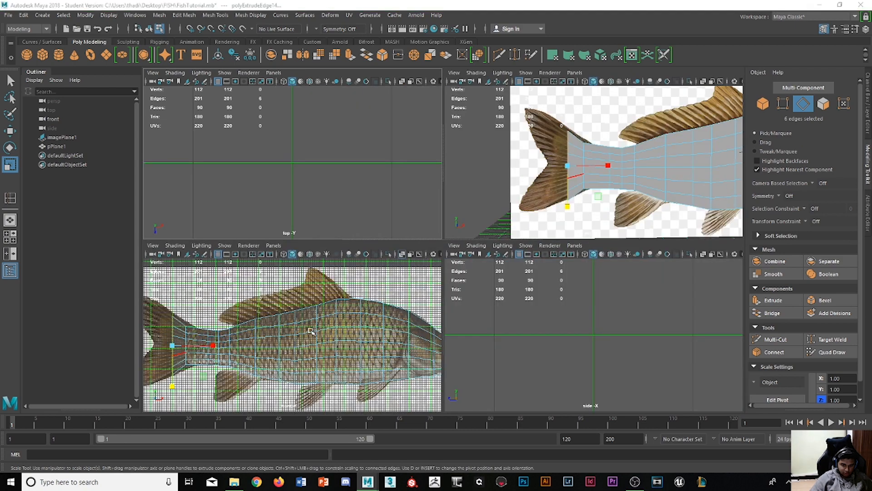
{"action": "key", "text": "space"}
{"action": "middle_click_drag", "start_coordinate": [226, 282], "coordinate": [375, 332], "text": "alt"}
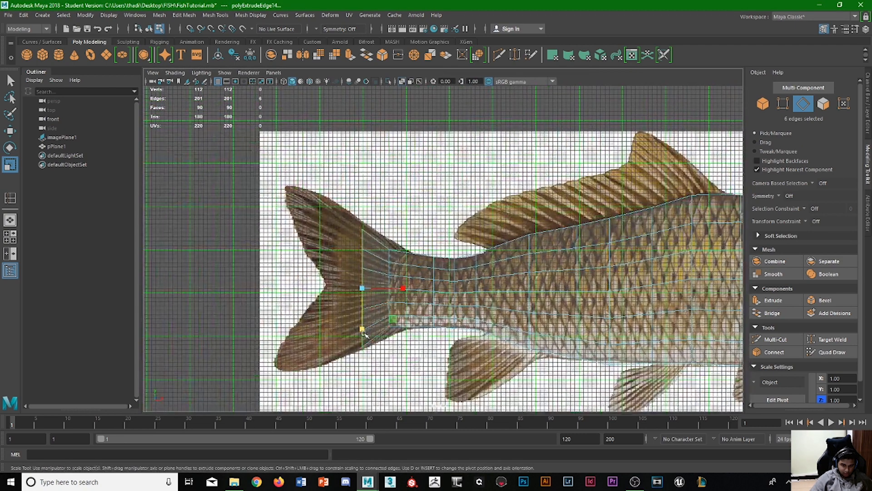
{"action": "key", "text": "w"}
{"action": "left_click_drag", "start_coordinate": [398, 288], "coordinate": [380, 288], "text": "shift"}
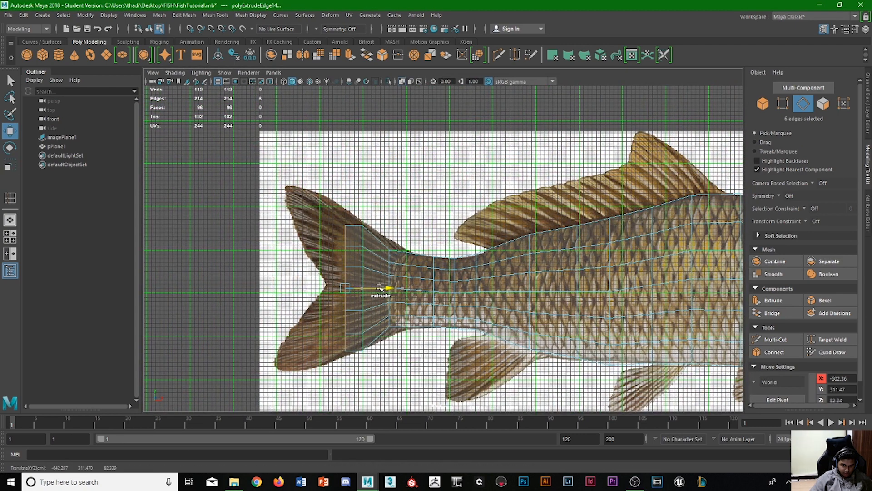
{"action": "key", "text": "r"}
Step: Extrude two more tail fin segments, the first scaled at about X -706 and raised to about Y 329, the second reaching the fin tips
{"action": "key", "text": "w"}
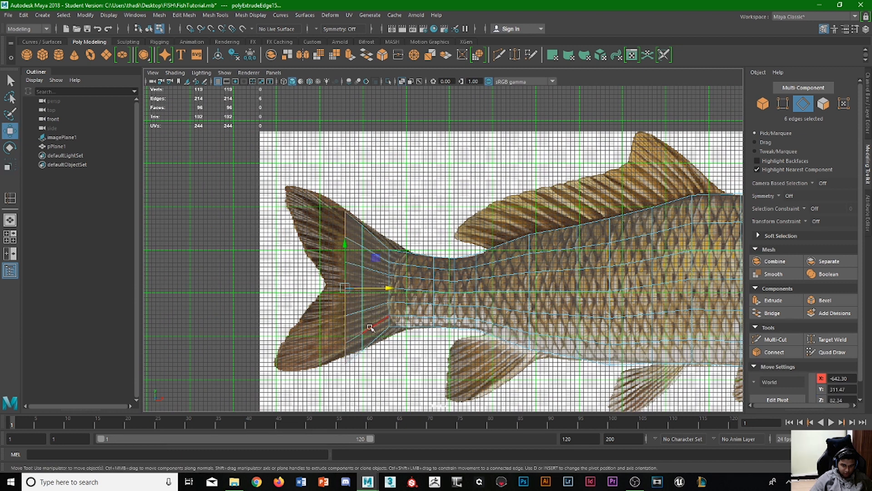
{"action": "left_click_drag", "start_coordinate": [384, 288], "coordinate": [357, 289], "text": "shift"}
{"action": "key", "text": "r"}
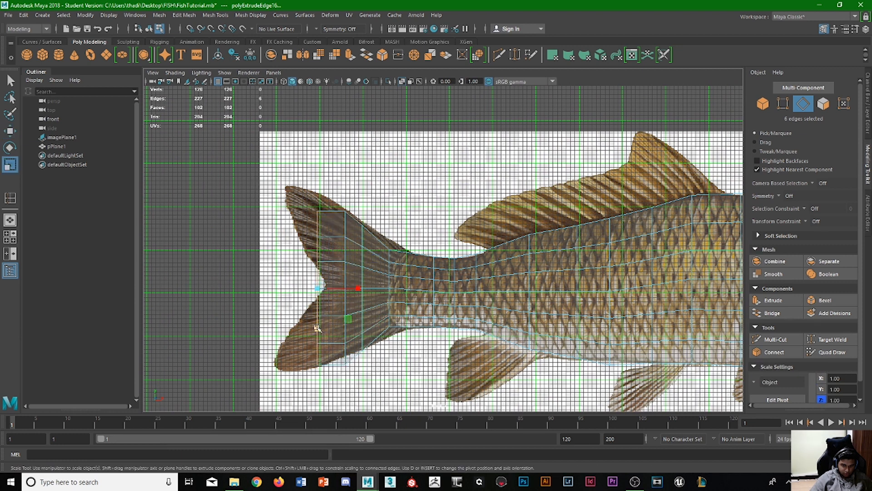
{"action": "left_click_drag", "start_coordinate": [317, 325], "coordinate": [318, 333]}
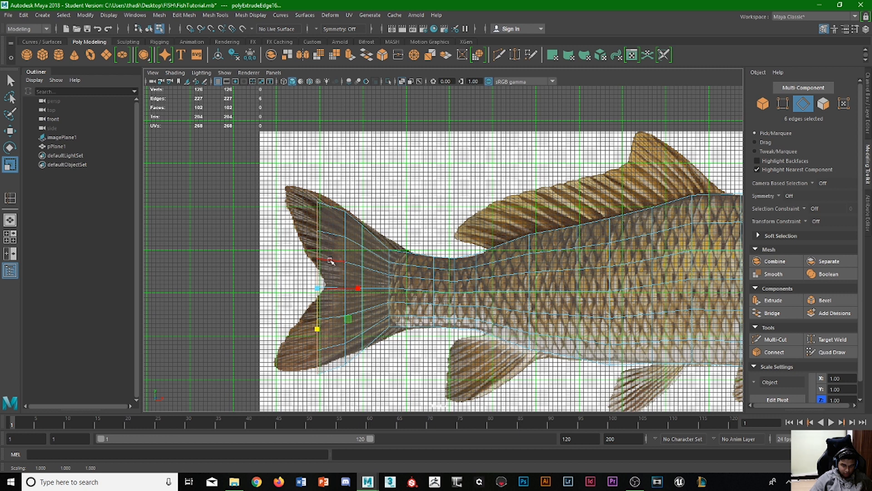
{"action": "key", "text": "w"}
{"action": "left_click_drag", "start_coordinate": [317, 237], "coordinate": [317, 240]}
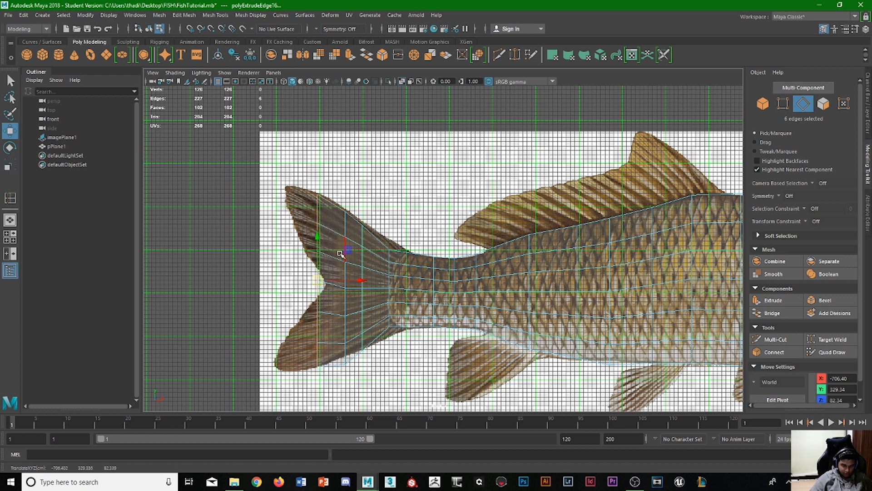
{"action": "left_click_drag", "start_coordinate": [357, 280], "coordinate": [308, 286], "text": "shift"}
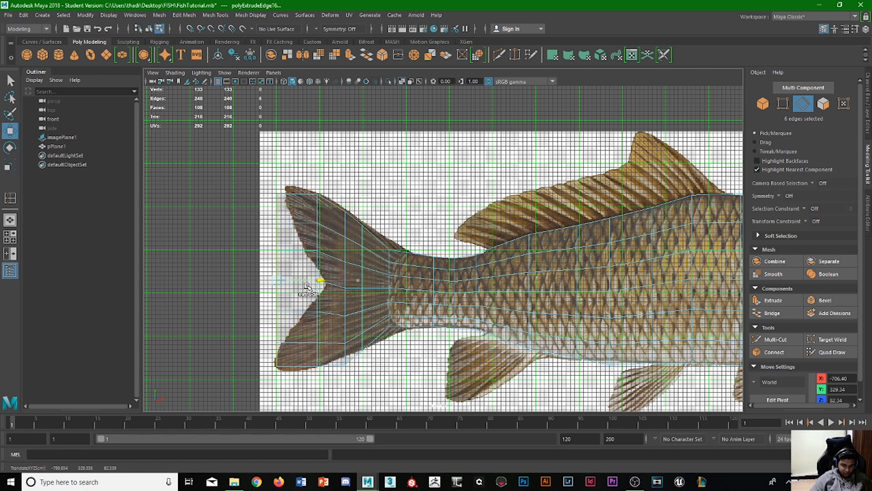
Step: Fit three top-edge vertices where the tail meets the body to the outline, moving two to about X -589 and X -462 and raising the one between
{"action": "key", "text": "F9"}
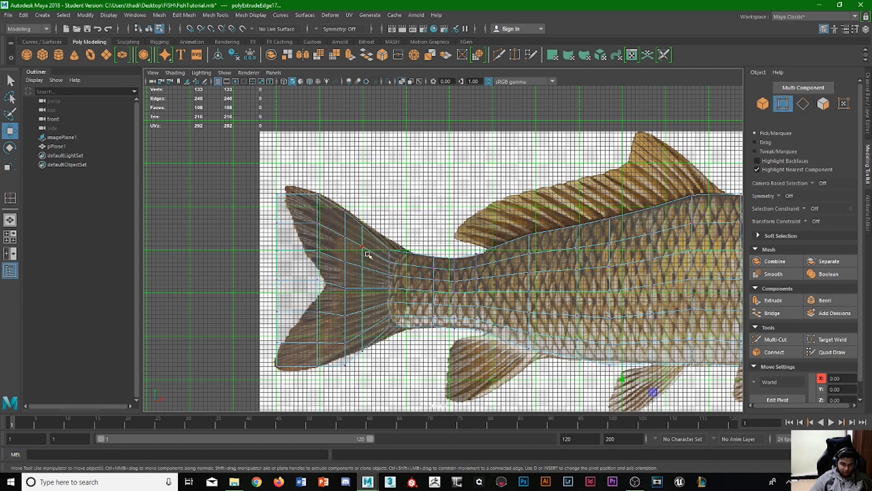
{"action": "scroll", "coordinate": [368, 254], "scroll_direction": "up", "scroll_amount": 5}
{"action": "middle_click_drag", "start_coordinate": [289, 243], "coordinate": [360, 255], "text": "alt"}
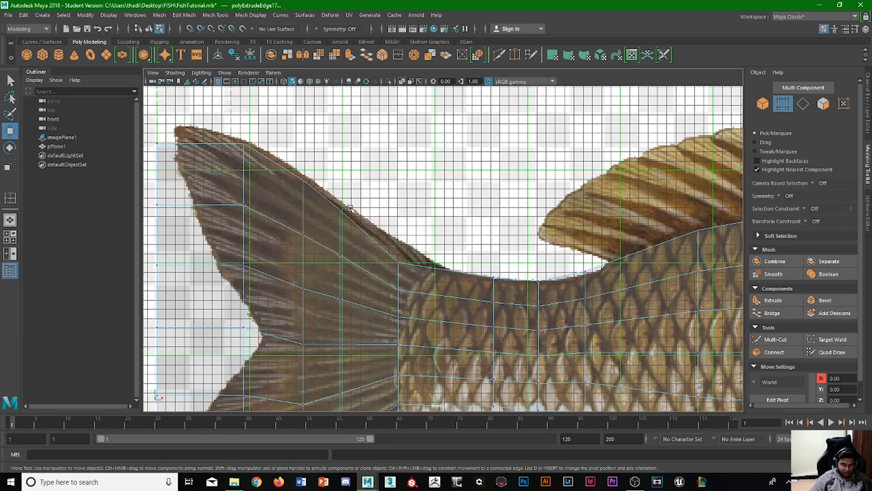
{"action": "left_click", "coordinate": [340, 210]}
{"action": "left_click_drag", "start_coordinate": [363, 213], "coordinate": [373, 210]}
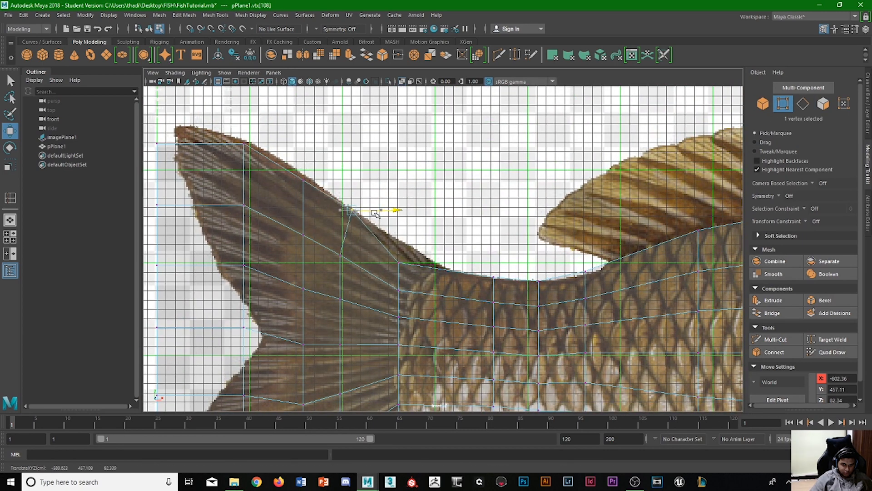
{"action": "left_click", "coordinate": [398, 261]}
{"action": "left_click_drag", "start_coordinate": [399, 249], "coordinate": [399, 227]}
{"action": "left_click", "coordinate": [495, 278]}
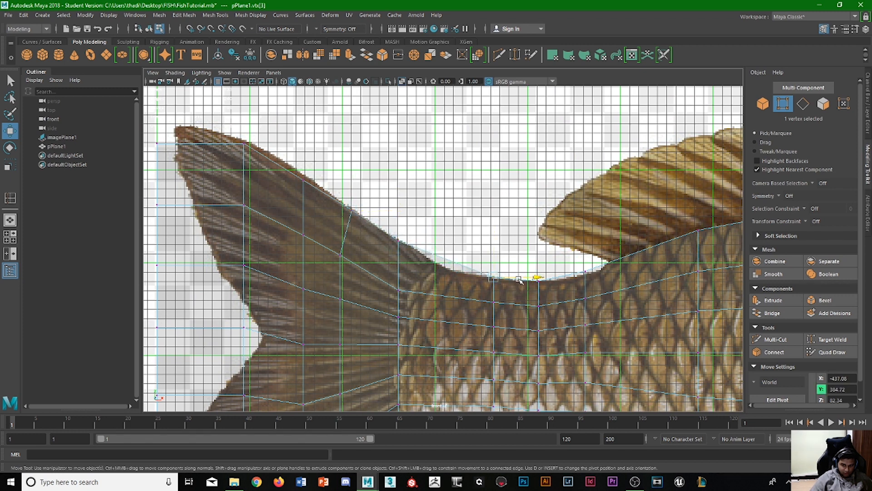
{"action": "left_click_drag", "start_coordinate": [516, 277], "coordinate": [490, 275]}
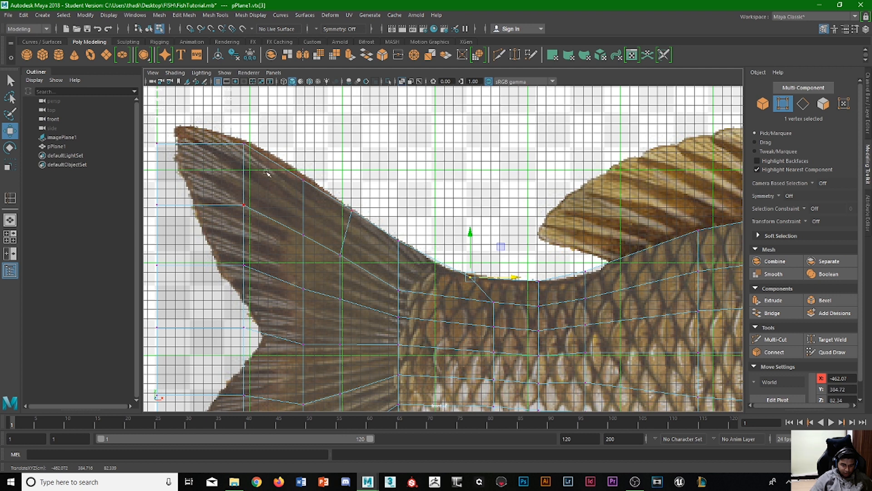
Step: Fit the upper lobe's top-edge vertices to the fin outline, placing the tip vertex at about X -775, Y 546
{"action": "left_click", "coordinate": [305, 177]}
{"action": "left_click_drag", "start_coordinate": [302, 132], "coordinate": [301, 129]}
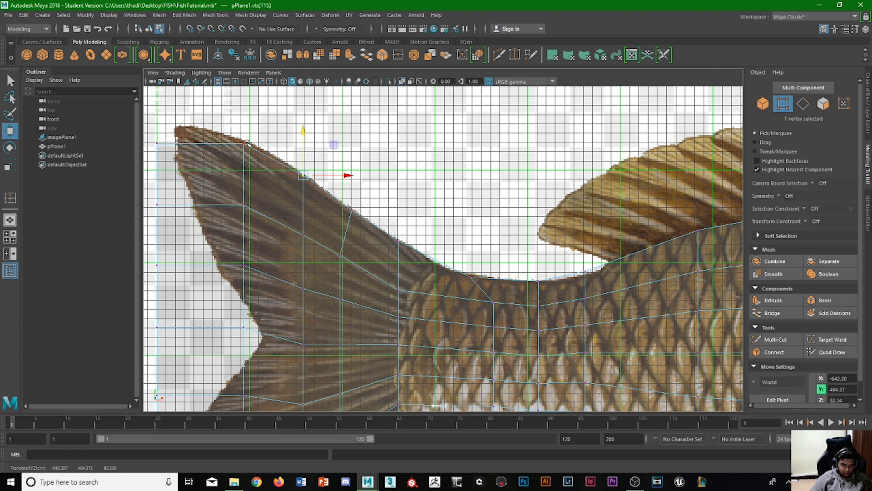
{"action": "left_click", "coordinate": [245, 144]}
{"action": "left_click_drag", "start_coordinate": [253, 144], "coordinate": [259, 144]}
{"action": "left_click", "coordinate": [156, 143]}
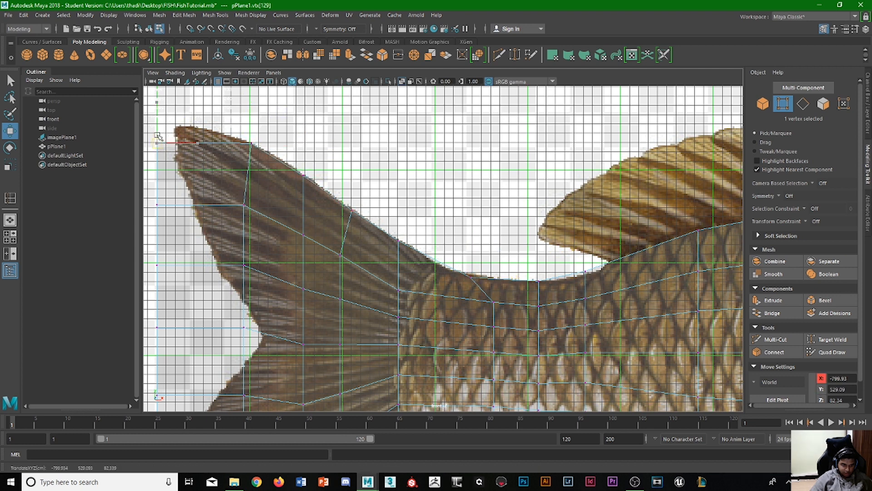
{"action": "left_click_drag", "start_coordinate": [156, 143], "coordinate": [217, 119]}
{"action": "left_click_drag", "start_coordinate": [179, 95], "coordinate": [179, 104]}
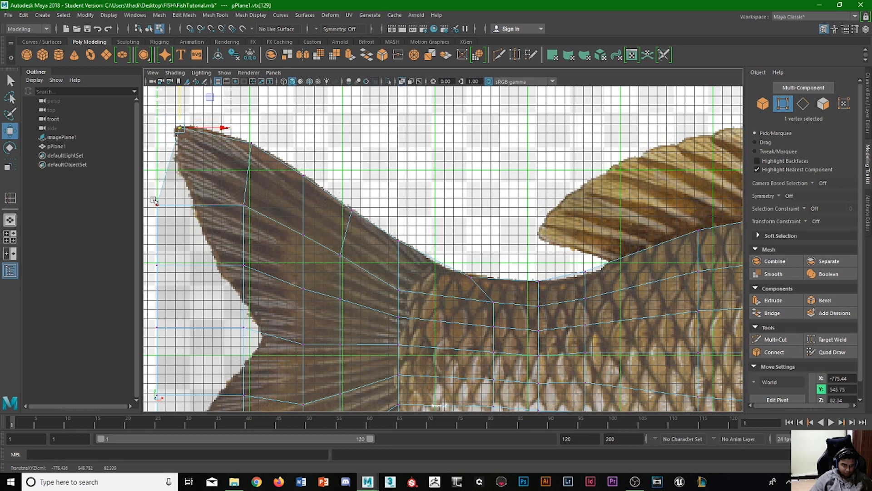
Step: Move the two rear-edge vertices below the upper fin tip onto the upper lobe's rear outline
{"action": "left_click", "coordinate": [157, 204]}
{"action": "left_click_drag", "start_coordinate": [190, 204], "coordinate": [193, 146]}
{"action": "left_click_drag", "start_coordinate": [207, 175], "coordinate": [178, 166]}
{"action": "left_click", "coordinate": [157, 262]}
{"action": "left_click_drag", "start_coordinate": [196, 262], "coordinate": [255, 266]}
Step: Shift the three upper vertices of the column in front of the rear edge toward the body, the lower two to about X -669
{"action": "left_click", "coordinate": [170, 330]}
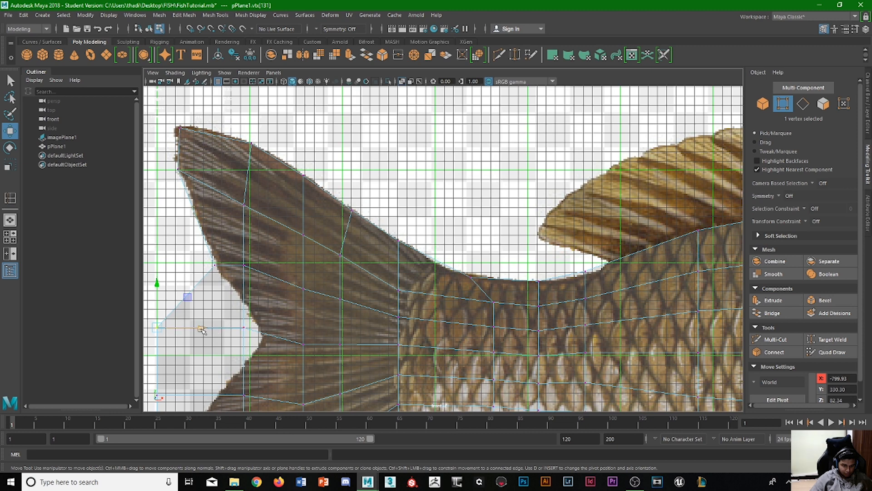
{"action": "left_click", "coordinate": [245, 329]}
{"action": "middle_click_drag", "start_coordinate": [257, 330], "coordinate": [276, 270], "text": "alt"}
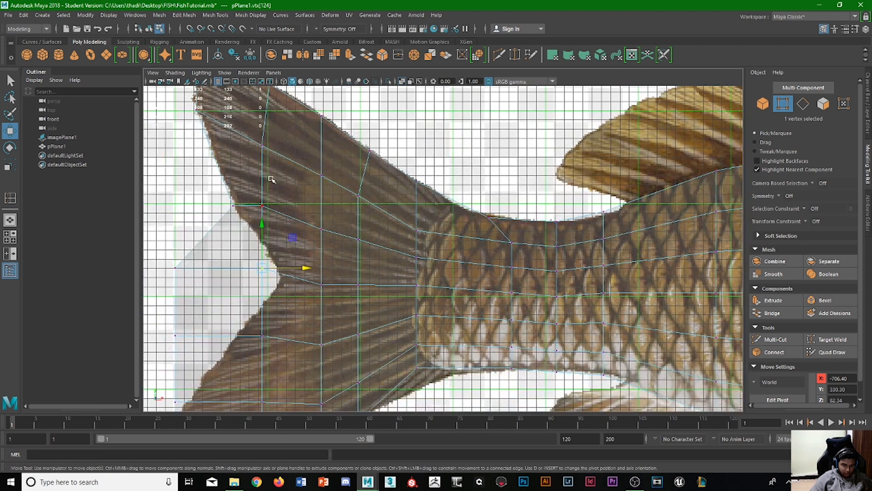
{"action": "left_click", "coordinate": [263, 144]}
{"action": "left_click_drag", "start_coordinate": [263, 144], "coordinate": [288, 145]}
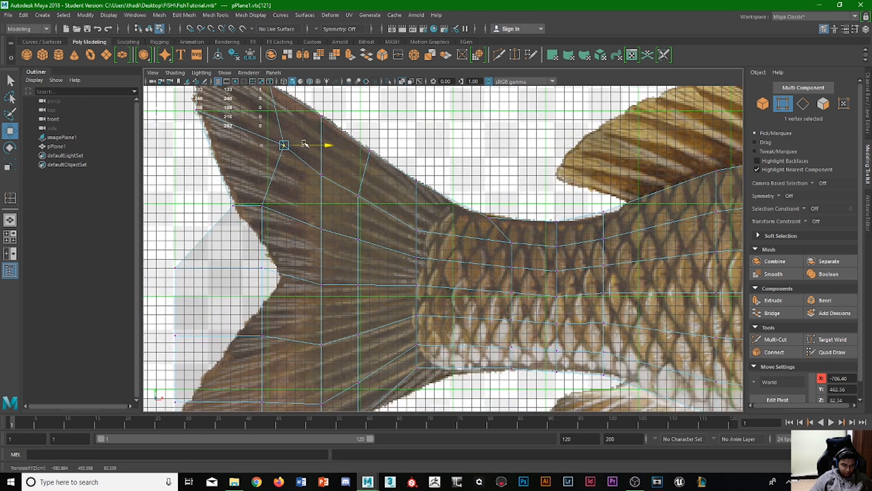
{"action": "left_click", "coordinate": [285, 205]}
{"action": "left_click_drag", "start_coordinate": [295, 209], "coordinate": [329, 209]}
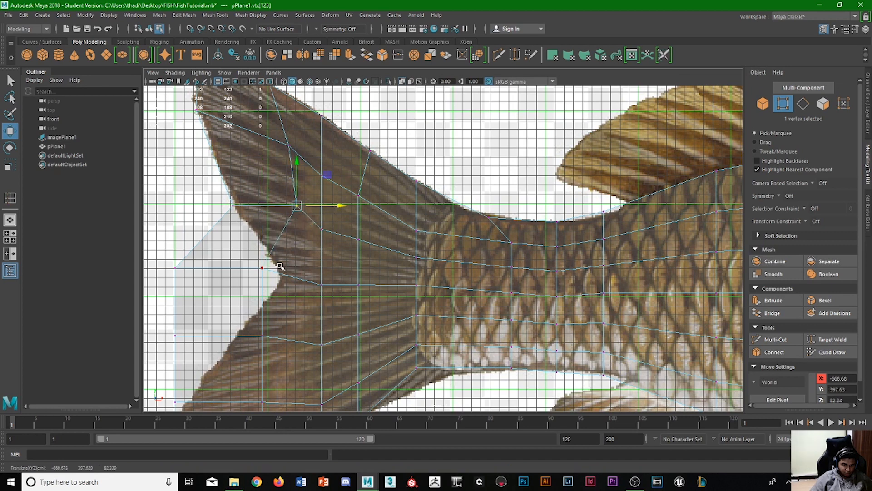
{"action": "left_click", "coordinate": [264, 268]}
{"action": "left_click_drag", "start_coordinate": [285, 266], "coordinate": [321, 267]}
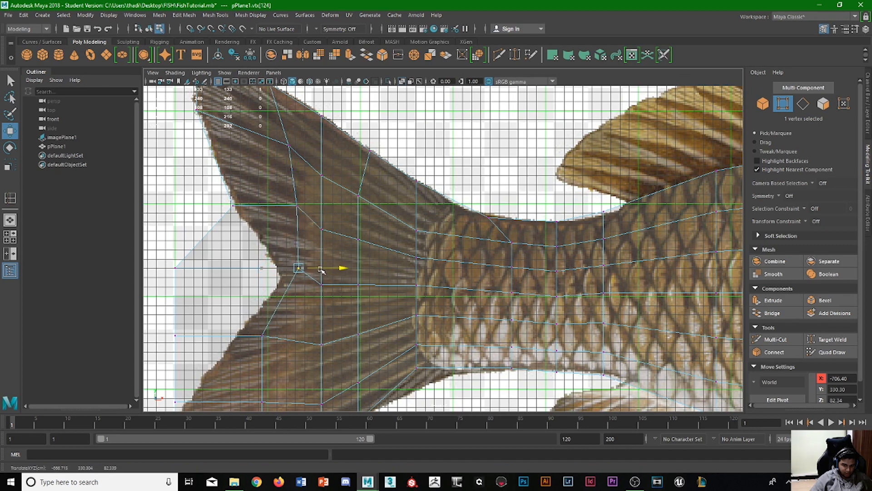
Step: Move the rear-edge vertex at the tail notch and the one below it onto the fin outline
{"action": "left_click", "coordinate": [175, 268]}
{"action": "left_click_drag", "start_coordinate": [223, 268], "coordinate": [320, 288]}
{"action": "middle_click_drag", "start_coordinate": [234, 322], "coordinate": [240, 279], "text": "alt"}
{"action": "left_click", "coordinate": [182, 293]}
{"action": "left_click_drag", "start_coordinate": [225, 297], "coordinate": [320, 295]}
Step: Shift the lower lobe's two interior column vertices toward the body to about X -672
{"action": "left_click", "coordinate": [270, 294]}
{"action": "left_click", "coordinate": [268, 359]}
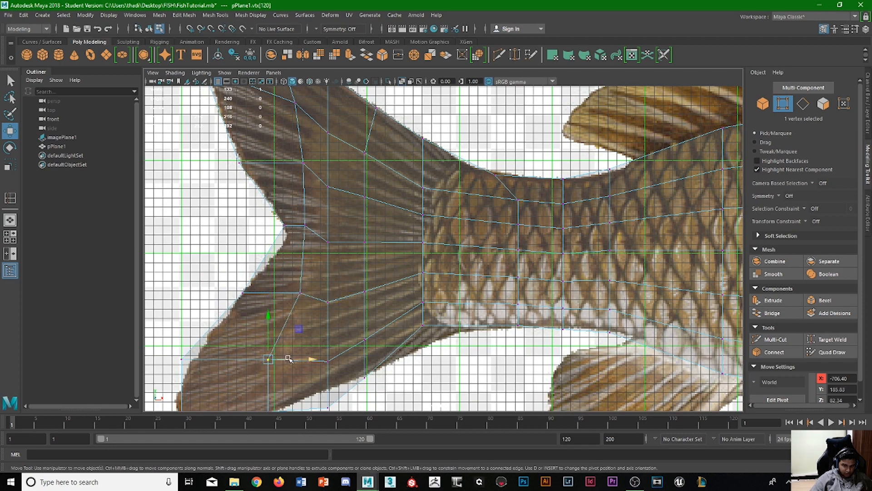
{"action": "left_click_drag", "start_coordinate": [289, 359], "coordinate": [321, 360]}
Step: Fit the lower lobe's end vertices to the outline, with the tip at about X -810 and the adjacent bottom-edge vertex at about X -767
{"action": "middle_click_drag", "start_coordinate": [293, 347], "coordinate": [284, 305], "text": "alt"}
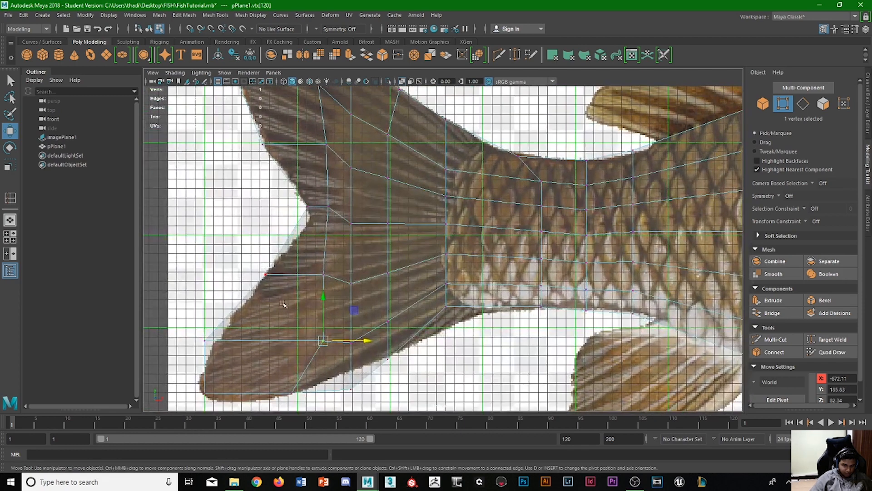
{"action": "left_click", "coordinate": [203, 340]}
{"action": "left_click_drag", "start_coordinate": [234, 341], "coordinate": [244, 343]}
{"action": "left_click", "coordinate": [207, 391]}
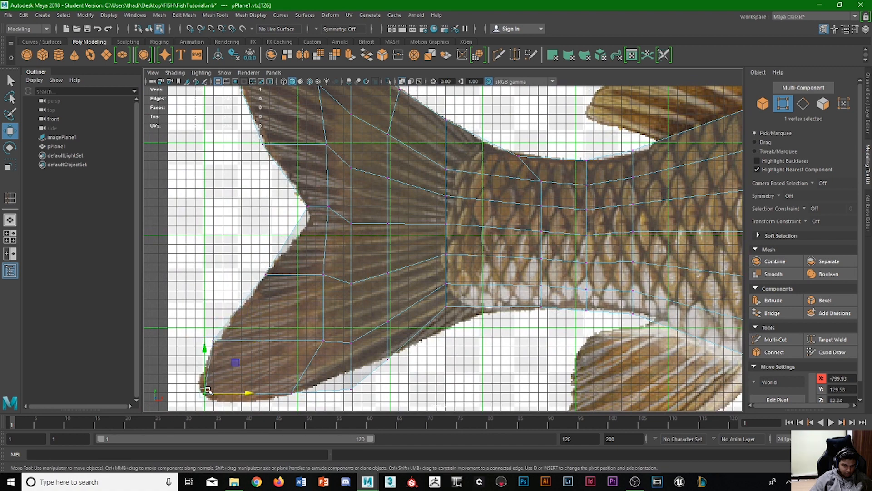
{"action": "middle_click_drag", "start_coordinate": [259, 385], "coordinate": [287, 350], "text": "alt"}
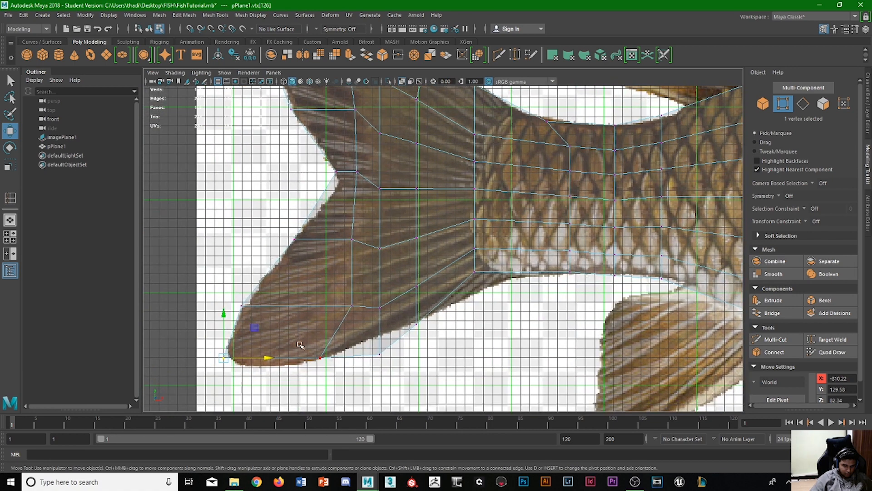
{"action": "left_click", "coordinate": [307, 348]}
{"action": "left_click_drag", "start_coordinate": [335, 356], "coordinate": [281, 359]}
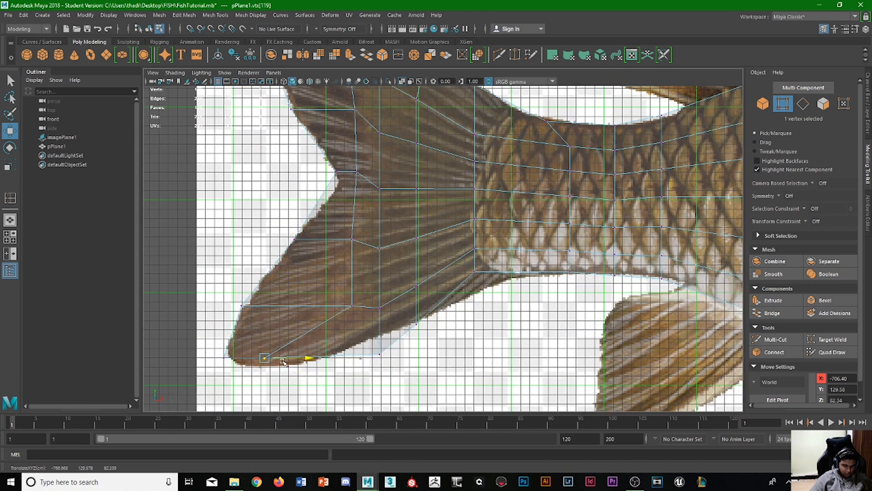
Step: Shift the lower lobe's two interior column vertices toward the fin's rear, to about X -706 and X -680
{"action": "left_click", "coordinate": [356, 306]}
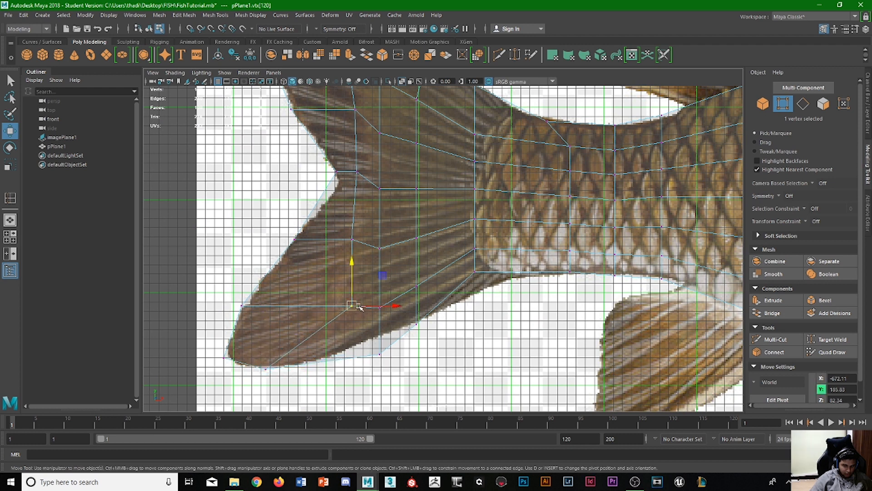
{"action": "left_click_drag", "start_coordinate": [359, 306], "coordinate": [363, 241]}
{"action": "left_click", "coordinate": [353, 239]}
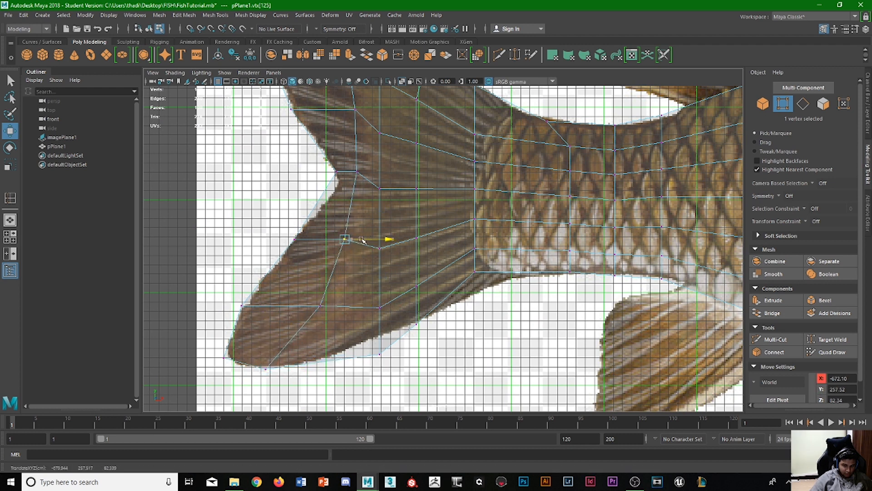
Step: Fit two bottom-edge vertices to the outline, raising the fin one to about Y 153 and lowering the tail-base one to about Y 200
{"action": "left_click", "coordinate": [371, 341]}
{"action": "left_click_drag", "start_coordinate": [380, 327], "coordinate": [382, 316]}
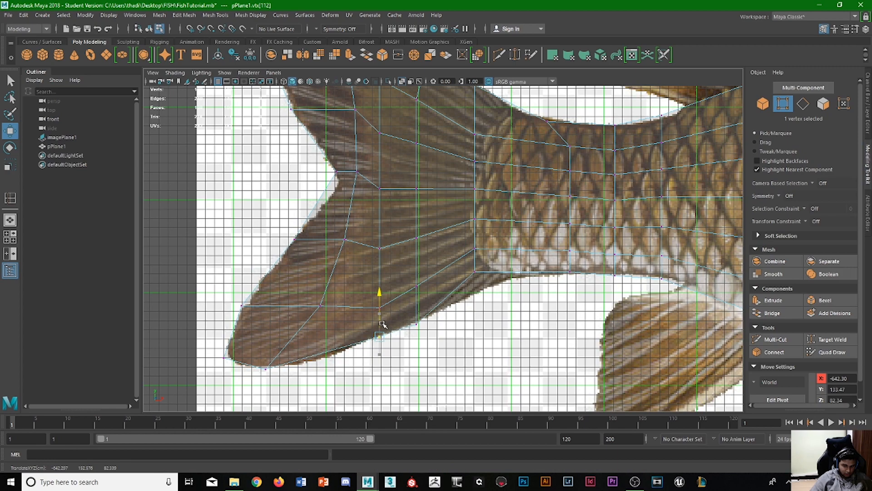
{"action": "left_click", "coordinate": [477, 274]}
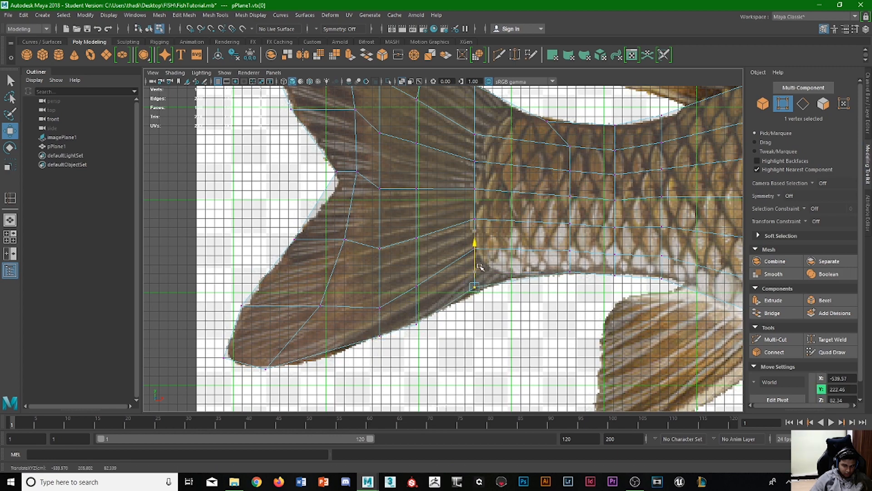
{"action": "left_click_drag", "start_coordinate": [477, 274], "coordinate": [475, 291]}
Step: Insert an edge loop across the full height of the tail fin just in front of the notch, and return to vertex editing
{"action": "scroll", "coordinate": [343, 302], "scroll_direction": "down", "scroll_amount": 5}
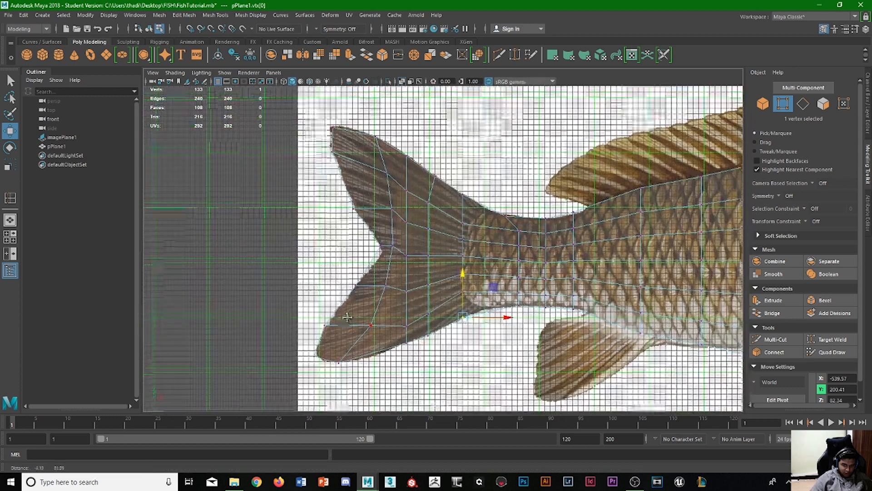
{"action": "middle_click_drag", "start_coordinate": [347, 317], "coordinate": [337, 290], "text": "alt"}
{"action": "left_click", "coordinate": [368, 315]}
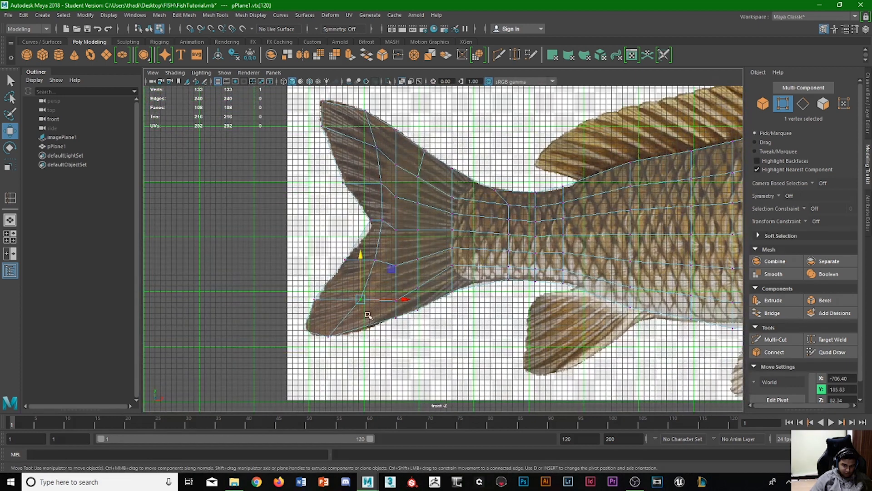
{"action": "left_click", "coordinate": [383, 314]}
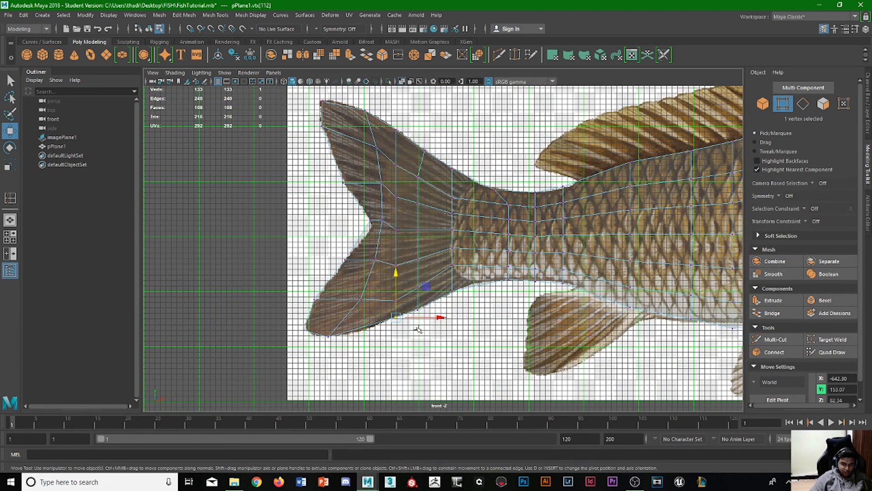
{"action": "right_click", "coordinate": [381, 304], "text": "shift"}
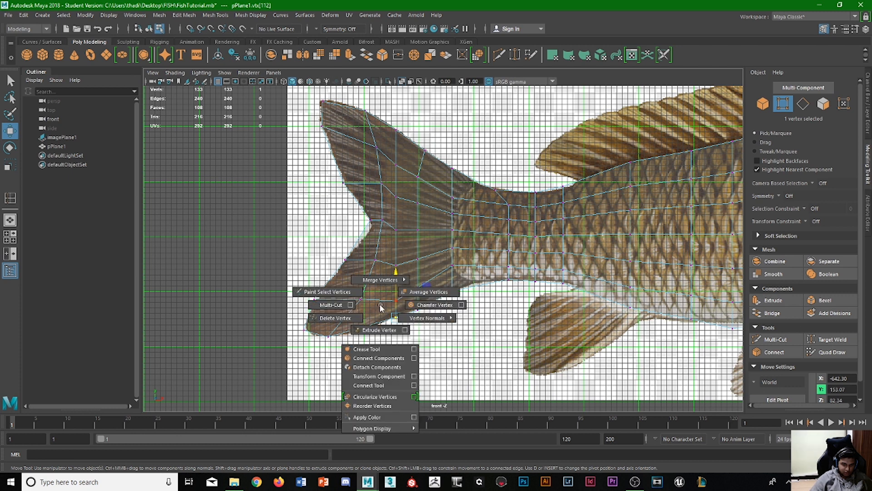
{"action": "left_click", "coordinate": [804, 103]}
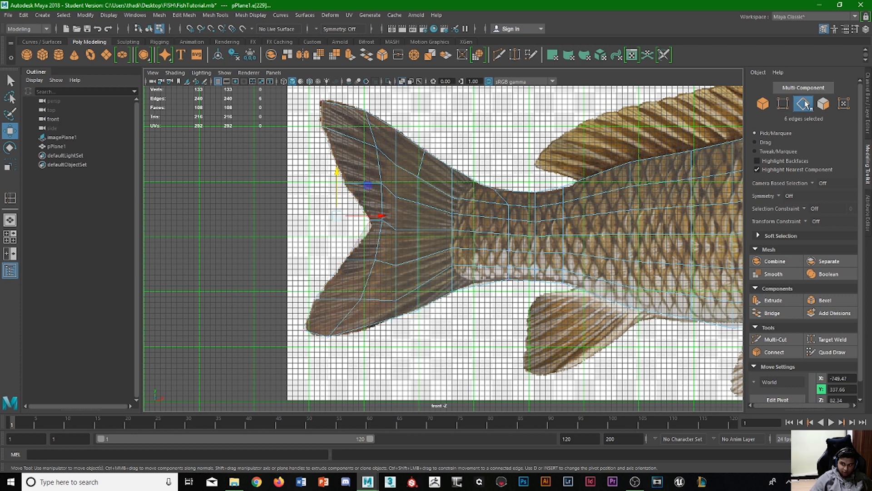
{"action": "right_click", "coordinate": [382, 307], "text": "shift"}
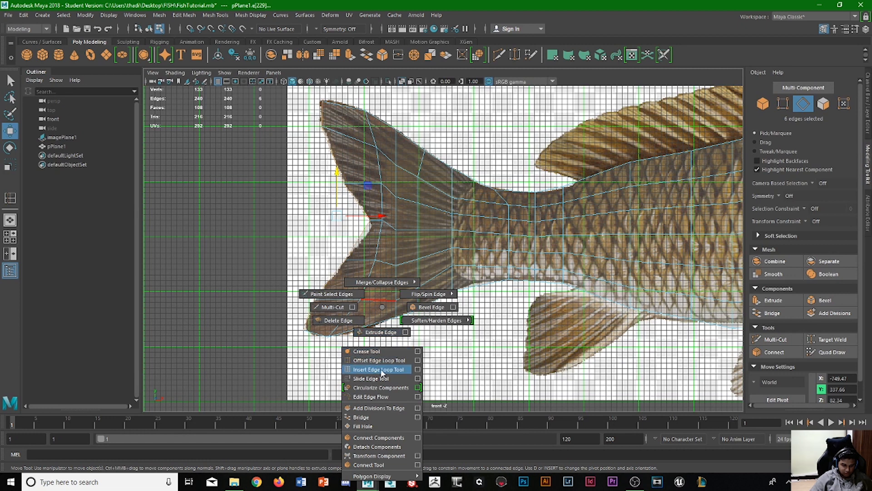
{"action": "left_click", "coordinate": [381, 370]}
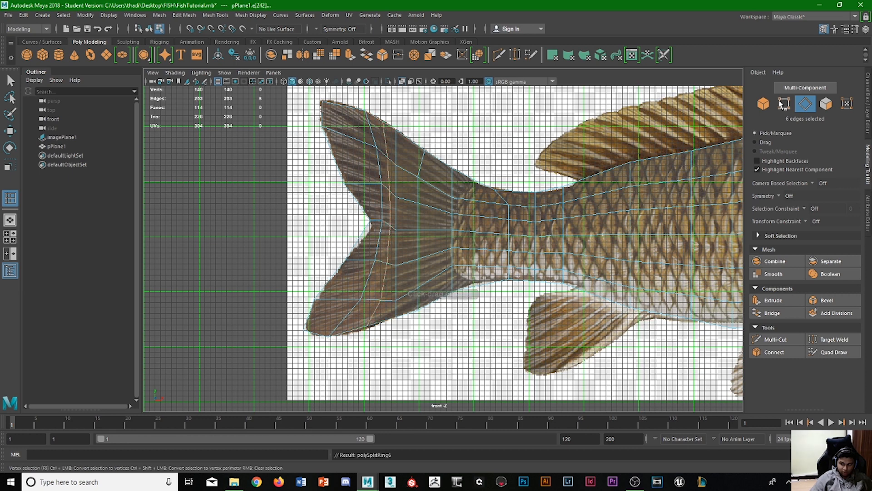
{"action": "key", "text": "F9"}
{"action": "scroll", "coordinate": [327, 354], "scroll_direction": "up", "scroll_amount": 3}
{"action": "middle_click_drag", "start_coordinate": [327, 353], "coordinate": [344, 318], "text": "alt"}
{"action": "left_click", "coordinate": [344, 318]}
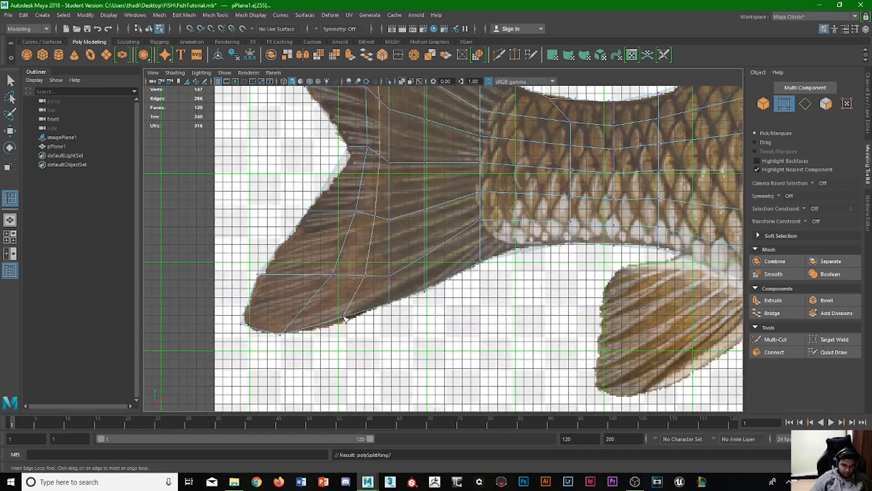
{"action": "key", "text": "q"}
{"action": "key", "text": "ctrl+z"}
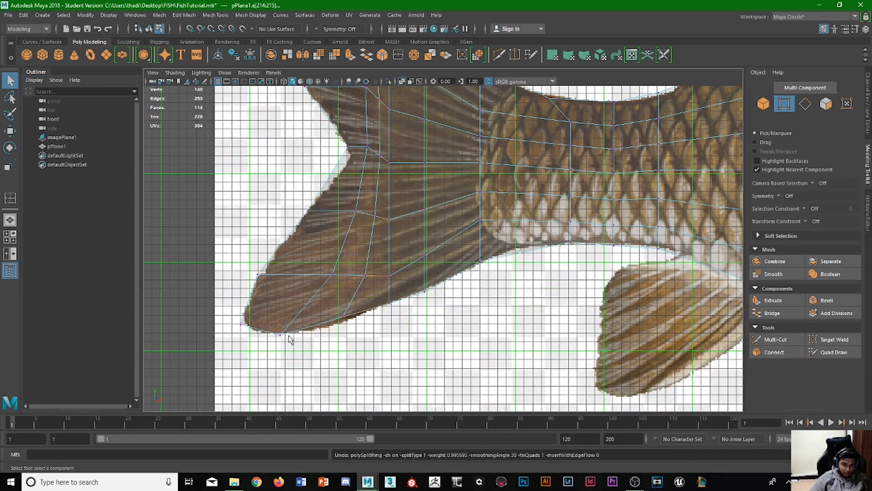
Step: Lower the new edge loop's bottom vertex to about Y 131 on the lower fin outline
{"action": "left_click", "coordinate": [344, 318]}
{"action": "key", "text": "w"}
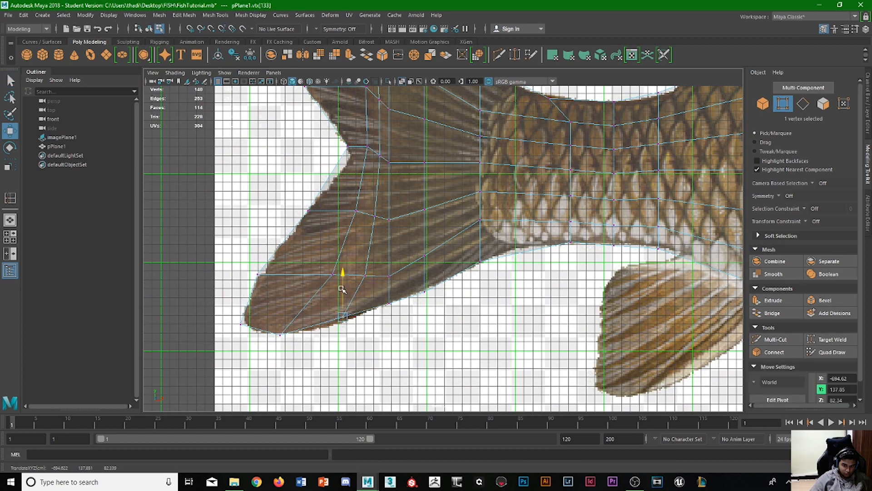
{"action": "left_click_drag", "start_coordinate": [342, 287], "coordinate": [340, 295]}
Step: Move the new edge loop's top vertex to about X -667, Y 515 and raise the upper fin tip to about Y 547
{"action": "middle_click_drag", "start_coordinate": [389, 320], "coordinate": [384, 381], "text": "alt"}
{"action": "middle_click_drag", "start_coordinate": [364, 90], "coordinate": [359, 225], "text": "alt"}
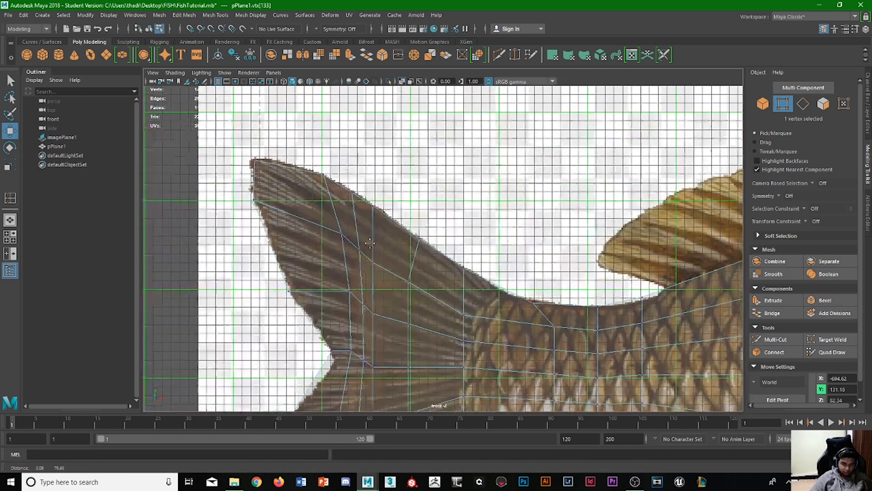
{"action": "middle_click_drag", "start_coordinate": [357, 177], "coordinate": [353, 193], "text": "alt"}
{"action": "left_click", "coordinate": [353, 195]}
{"action": "left_click_drag", "start_coordinate": [352, 193], "coordinate": [350, 189]}
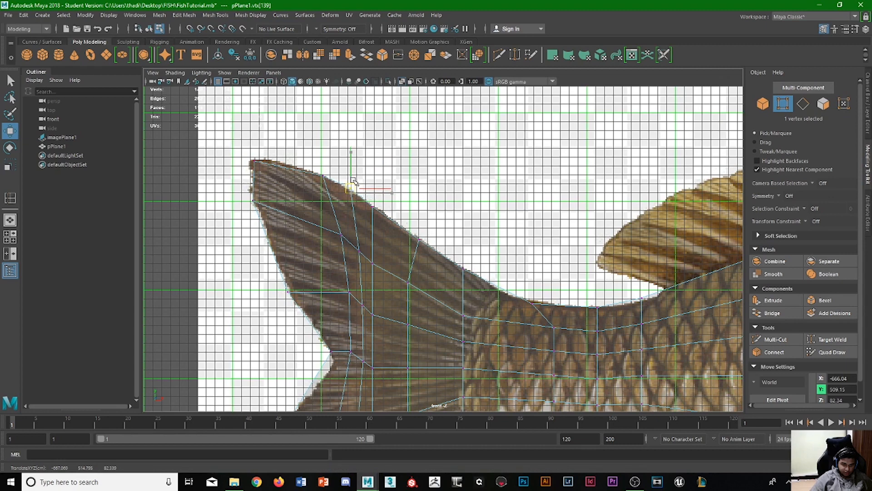
{"action": "left_click", "coordinate": [256, 165]}
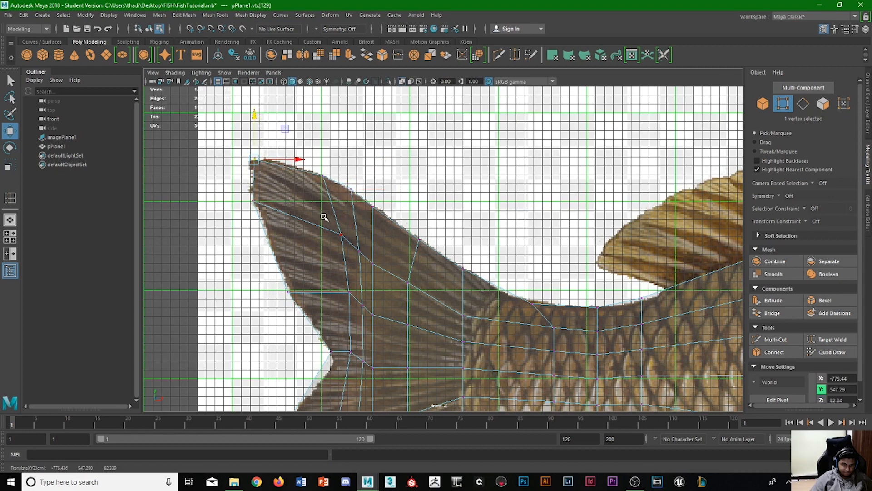
Step: Shift the vertical edge loop nearest the tail notch back toward the tail to about X -730
{"action": "scroll", "coordinate": [324, 218], "scroll_direction": "down", "scroll_amount": 5}
{"action": "key", "text": "space"}
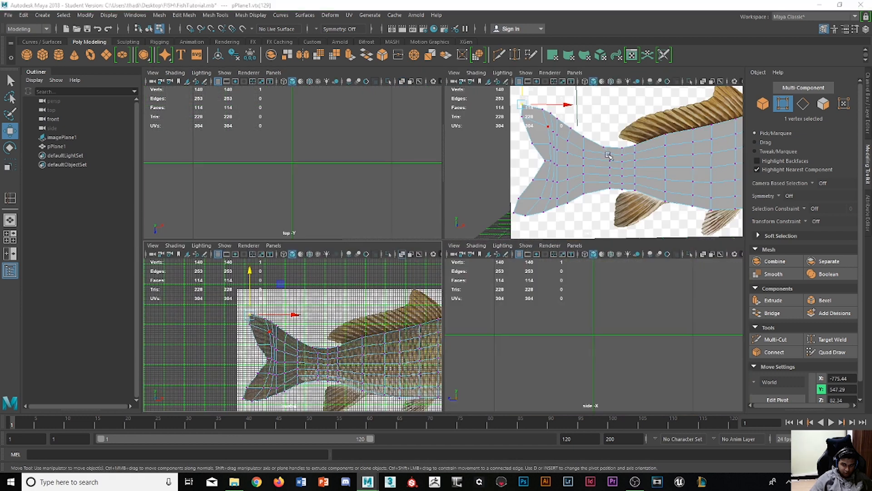
{"action": "key", "text": "space"}
{"action": "middle_click_drag", "start_coordinate": [496, 210], "coordinate": [465, 204], "text": "alt"}
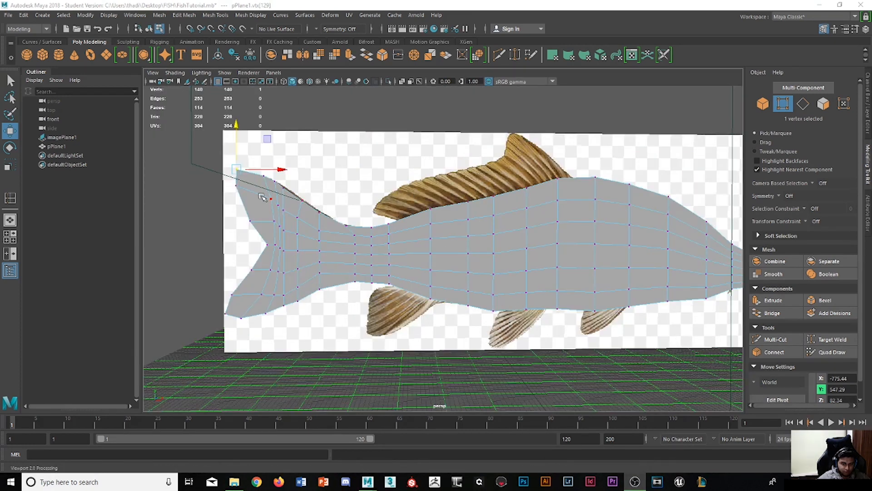
{"action": "middle_click_drag", "start_coordinate": [255, 203], "coordinate": [335, 217], "text": "alt"}
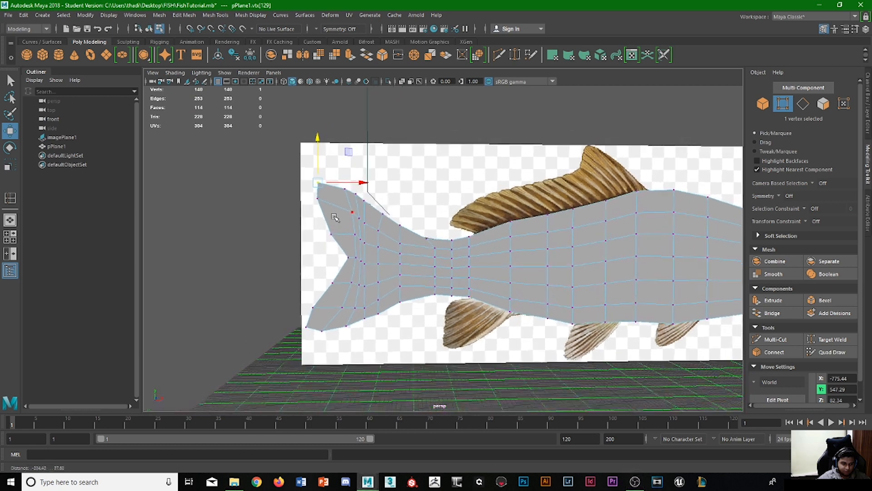
{"action": "scroll", "coordinate": [319, 235], "scroll_direction": "up", "scroll_amount": 3}
{"action": "middle_click_drag", "start_coordinate": [301, 263], "coordinate": [306, 259], "text": "alt"}
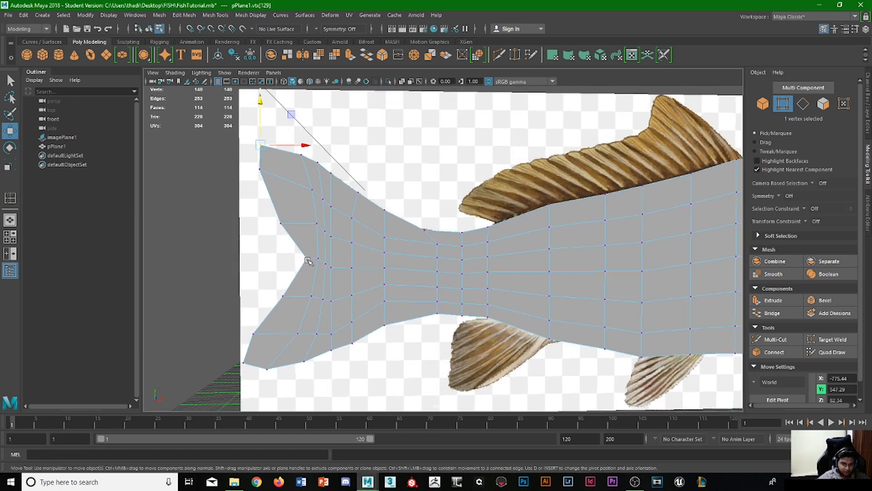
{"action": "left_click", "coordinate": [802, 104]}
{"action": "double_click", "coordinate": [314, 217]}
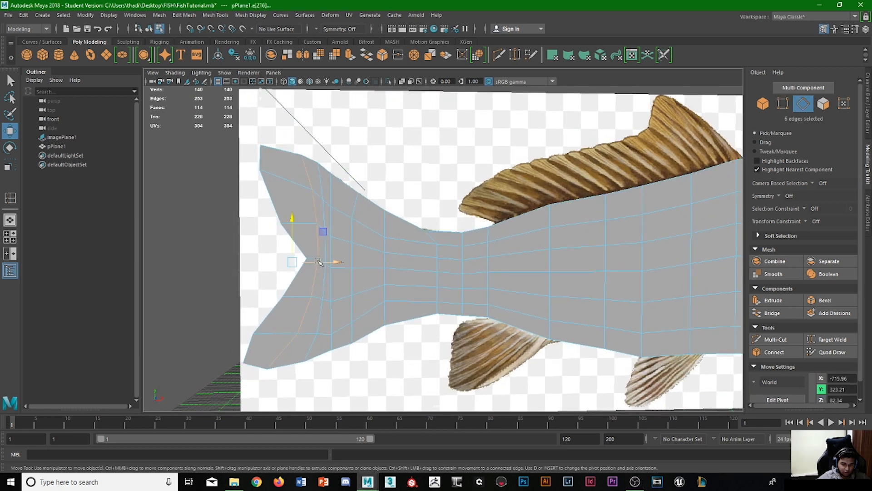
{"action": "mouse_move", "coordinate": [318, 262]}
{"action": "left_mouse_down"}
{"action": "mouse_move", "coordinate": [301, 262]}
{"action": "mouse_move", "coordinate": [311, 261]}
{"action": "left_mouse_up"}
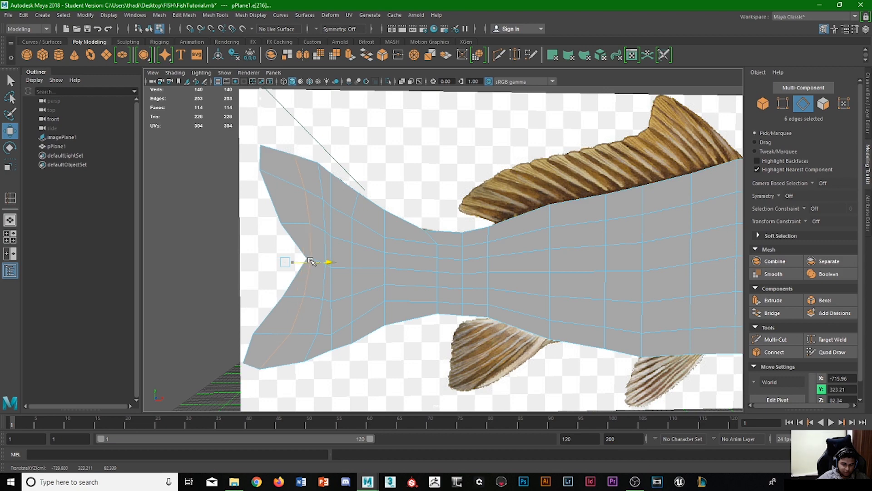
Step: Raise the shifted edge loop's top vertex to about Y 533 on the upper tail fin outline
{"action": "key", "text": "space"}
{"action": "key", "text": "space"}
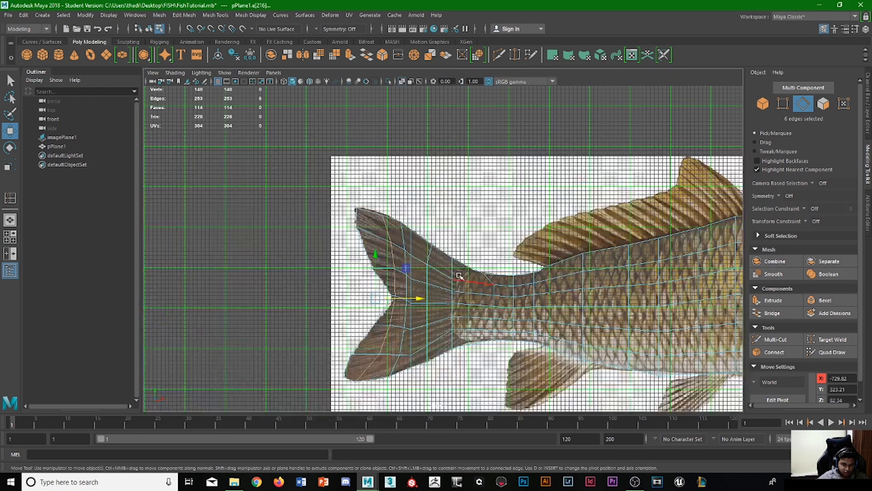
{"action": "scroll", "coordinate": [424, 287], "scroll_direction": "up", "scroll_amount": 1}
{"action": "middle_click_drag", "start_coordinate": [422, 284], "coordinate": [422, 243], "text": "alt"}
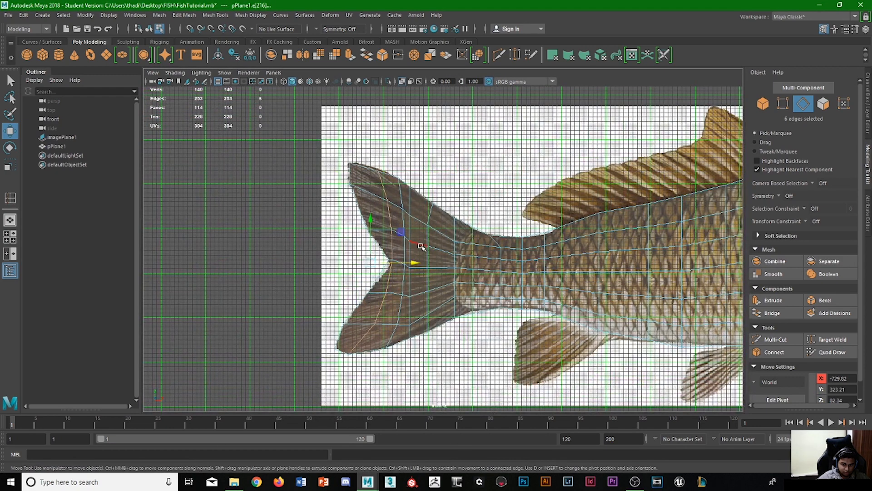
{"action": "left_click", "coordinate": [782, 104]}
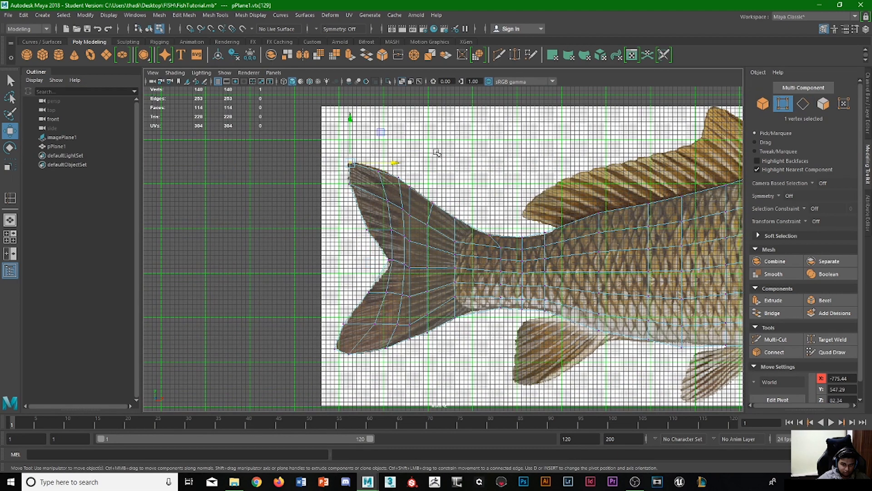
{"action": "left_click", "coordinate": [378, 172]}
{"action": "scroll", "coordinate": [380, 176], "scroll_direction": "up", "scroll_amount": 5}
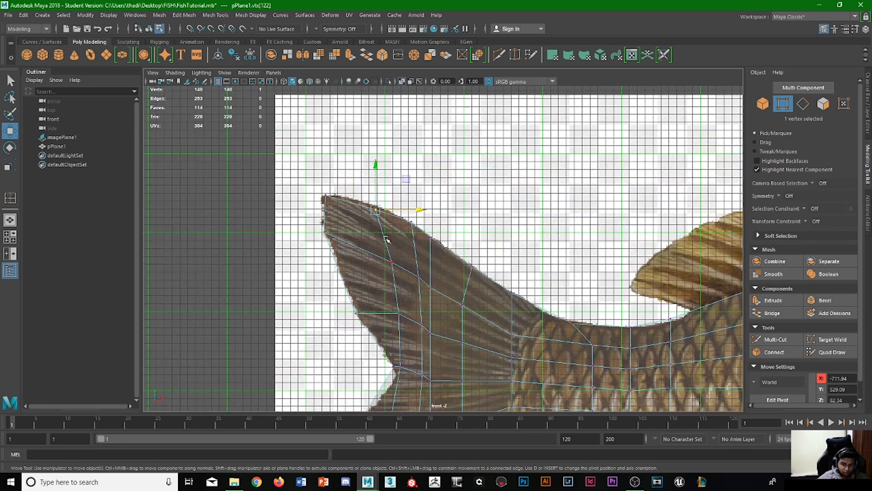
{"action": "left_click_drag", "start_coordinate": [376, 198], "coordinate": [377, 195]}
{"action": "scroll", "coordinate": [404, 291], "scroll_direction": "down", "scroll_amount": 1}
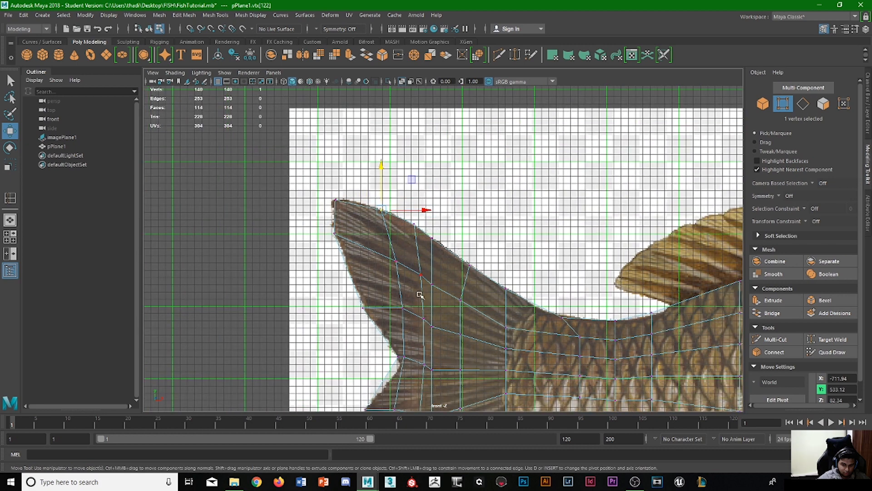
Step: Lower the tail notch vertex to about Y 320 and place the vertex just in front of it at about X -672, Y 320
{"action": "middle_click_drag", "start_coordinate": [403, 308], "coordinate": [405, 213], "text": "alt"}
{"action": "left_click", "coordinate": [399, 257]}
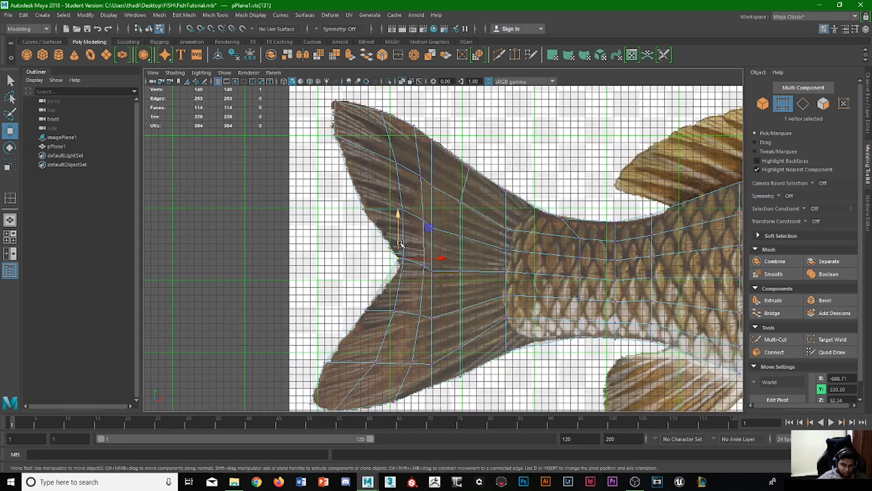
{"action": "left_click_drag", "start_coordinate": [398, 244], "coordinate": [400, 252]}
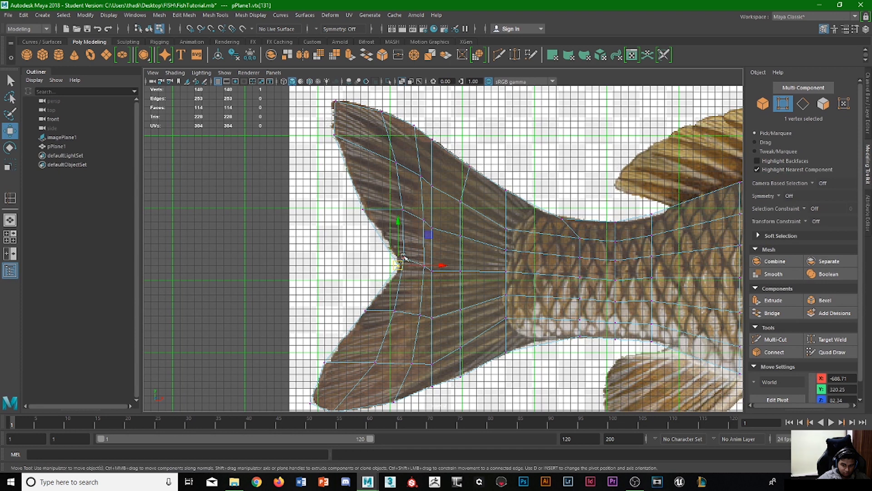
{"action": "left_click", "coordinate": [404, 258]}
{"action": "left_click_drag", "start_coordinate": [421, 258], "coordinate": [425, 258]}
{"action": "left_click_drag", "start_coordinate": [407, 217], "coordinate": [407, 225]}
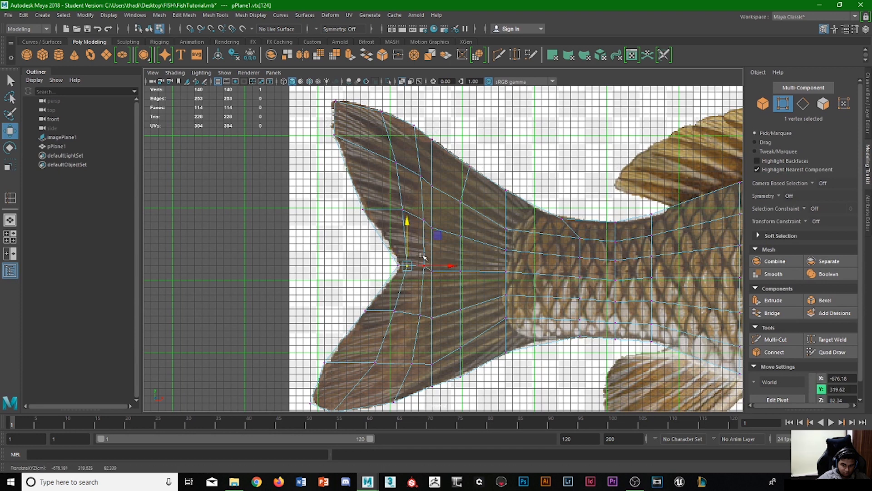
{"action": "left_click_drag", "start_coordinate": [427, 265], "coordinate": [430, 265]}
Step: Extrude the six back edges along the dorsal fin's base up to about Y 590 and shift them toward the tail to about X -155
{"action": "key", "text": "space"}
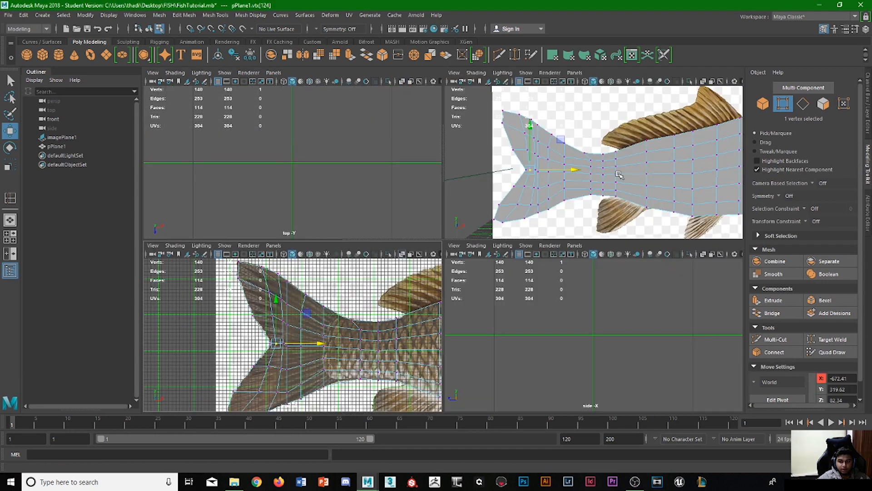
{"action": "key", "text": "space"}
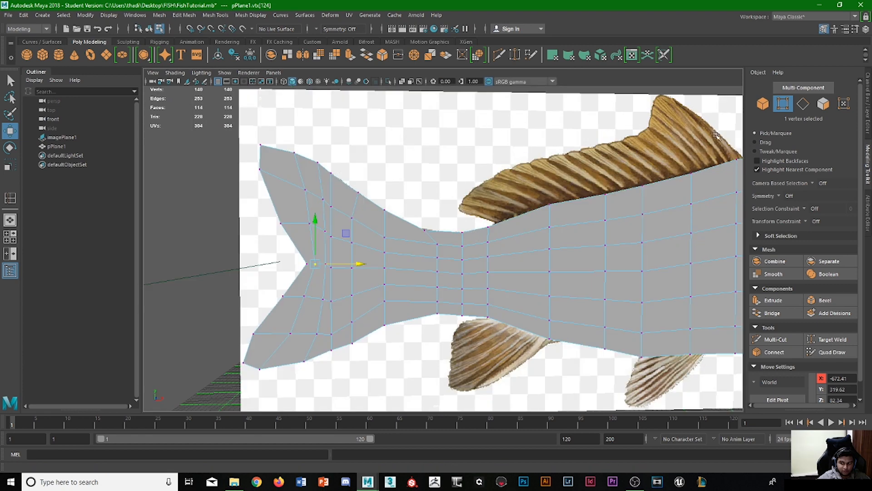
{"action": "left_click", "coordinate": [803, 104]}
{"action": "scroll", "coordinate": [465, 288], "scroll_direction": "down", "scroll_amount": 3}
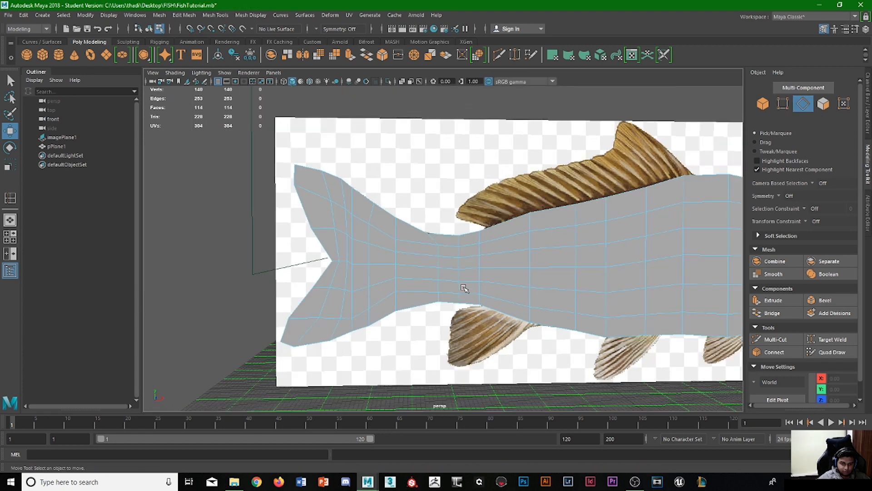
{"action": "left_click_drag", "start_coordinate": [464, 289], "coordinate": [400, 243], "text": "alt"}
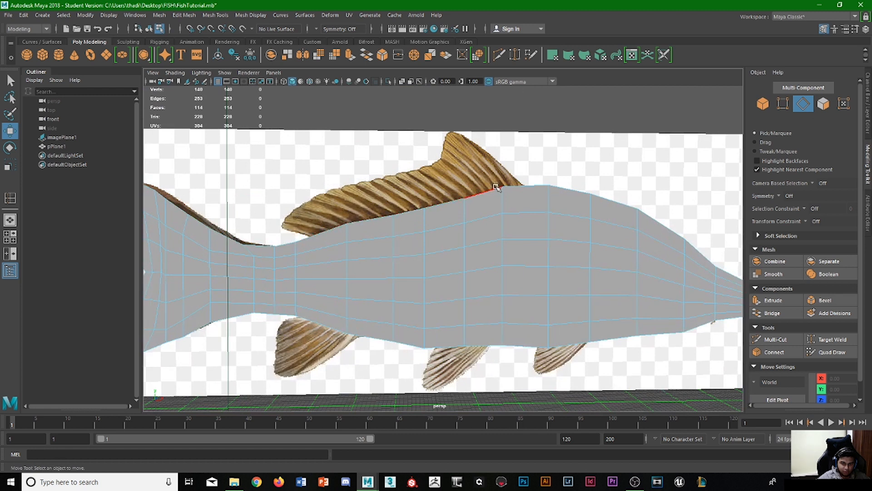
{"action": "left_click", "coordinate": [520, 185]}
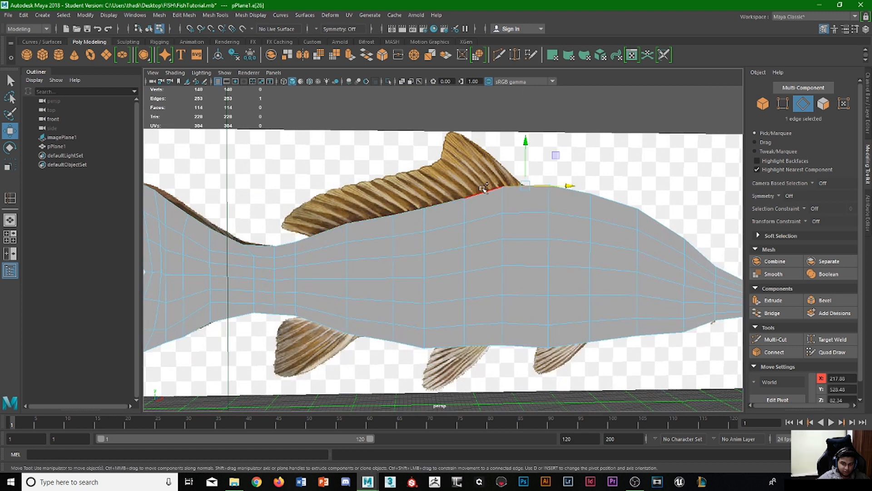
{"action": "left_click", "coordinate": [483, 191], "text": "shift"}
{"action": "left_click", "coordinate": [445, 200], "text": "shift"}
{"action": "left_click", "coordinate": [408, 208], "text": "shift"}
{"action": "left_click", "coordinate": [369, 218], "text": "shift"}
{"action": "left_click", "coordinate": [320, 230], "text": "shift"}
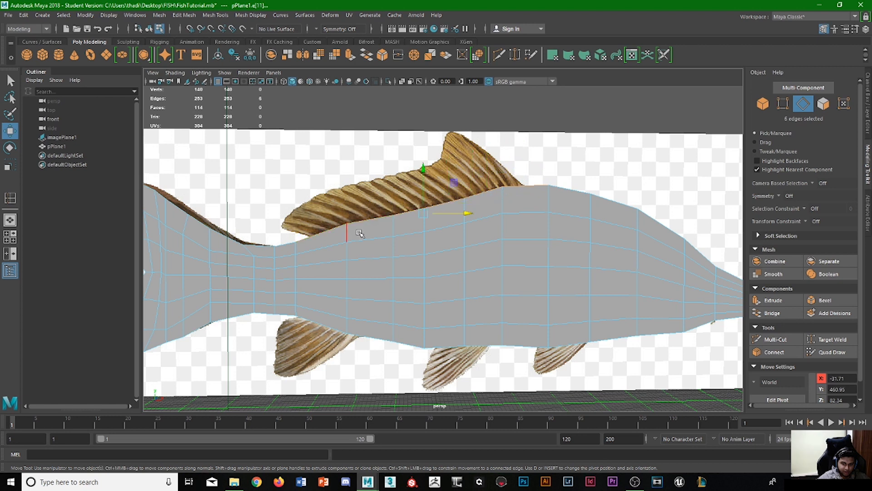
{"action": "key", "text": "w"}
{"action": "left_click_drag", "start_coordinate": [426, 194], "coordinate": [424, 134], "text": "shift"}
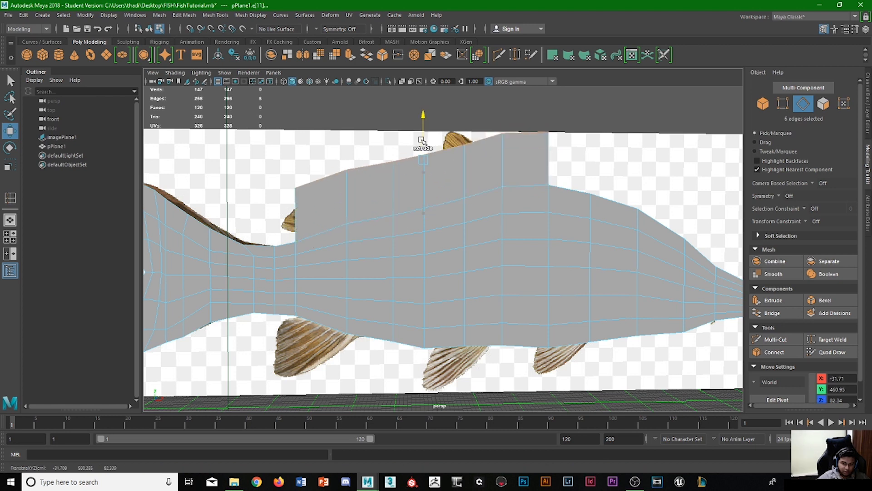
{"action": "mouse_move", "coordinate": [414, 167]}
{"action": "left_mouse_down"}
{"action": "mouse_move", "coordinate": [403, 163]}
{"action": "mouse_move", "coordinate": [413, 164]}
{"action": "left_mouse_up"}
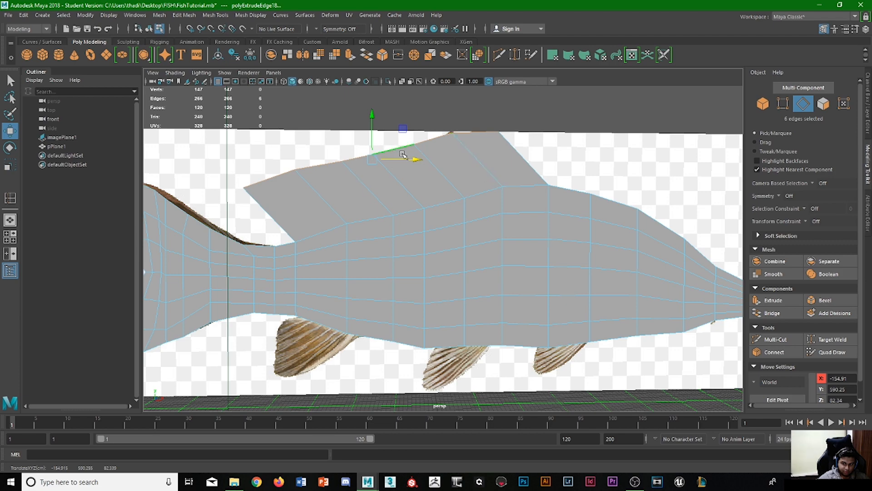
Step: Insert four lengthwise edge loops across the extruded dorsal fin at increasing heights, and return to vertex editing
{"action": "key", "text": "space"}
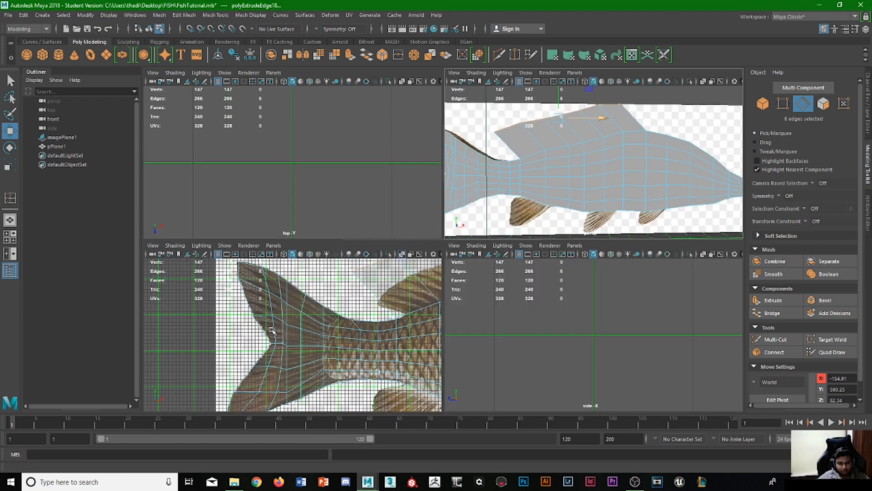
{"action": "key", "text": "space"}
{"action": "scroll", "coordinate": [284, 350], "scroll_direction": "up", "scroll_amount": 5}
{"action": "scroll", "coordinate": [274, 270], "scroll_direction": "down", "scroll_amount": 3}
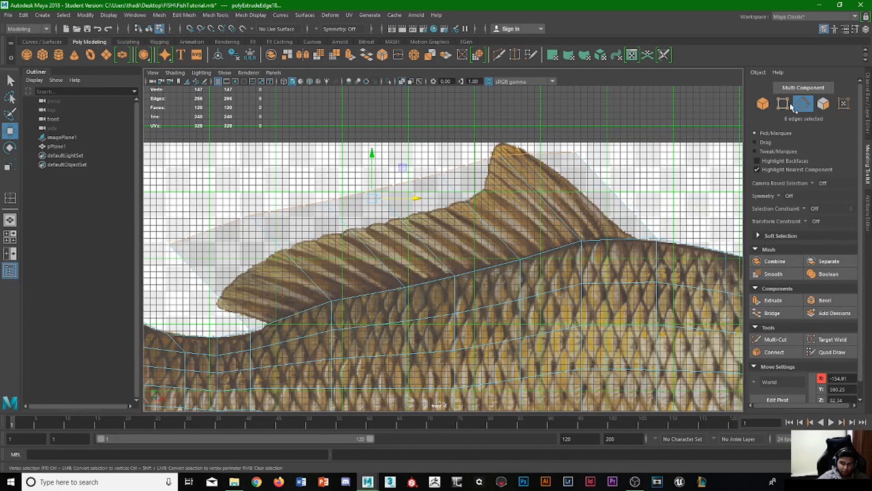
{"action": "right_click", "coordinate": [214, 286], "text": "shift"}
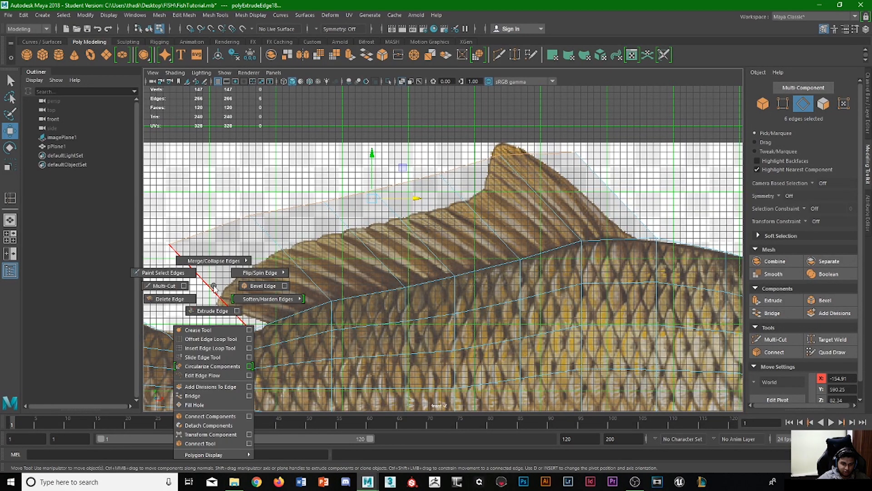
{"action": "left_click", "coordinate": [210, 348]}
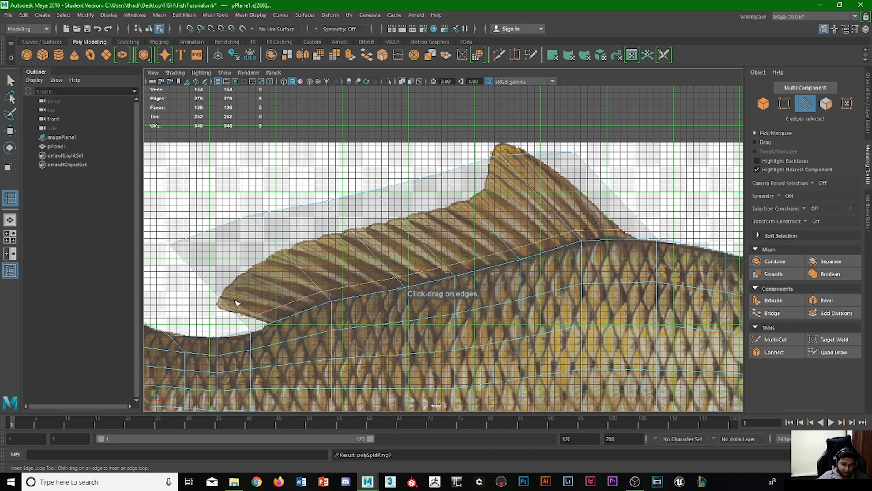
{"action": "left_click", "coordinate": [230, 303]}
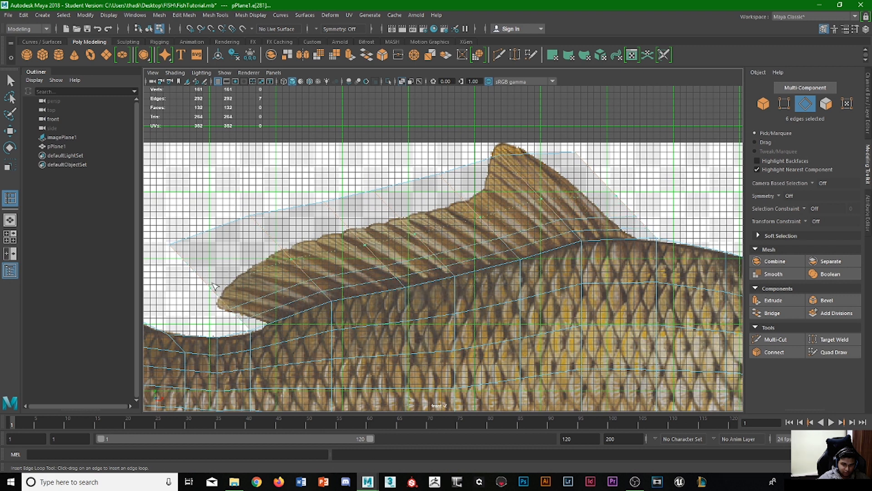
{"action": "left_click", "coordinate": [214, 285]}
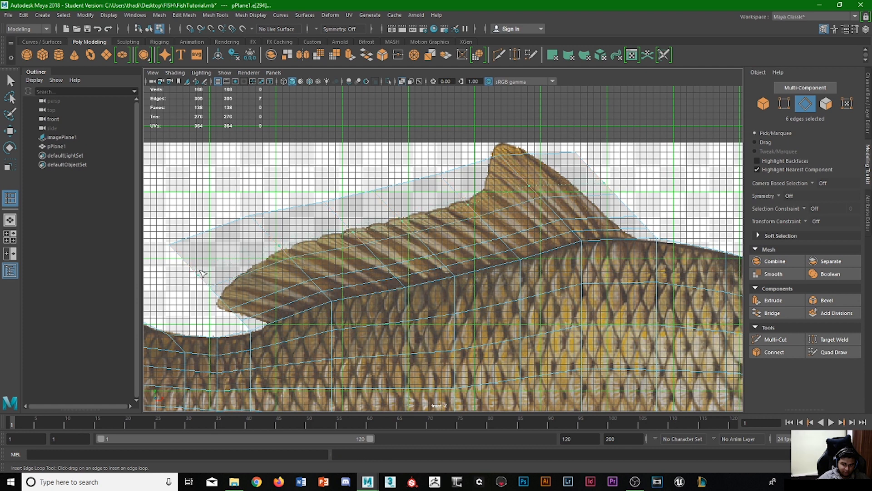
{"action": "left_click", "coordinate": [198, 271]}
{"action": "left_click", "coordinate": [784, 104]}
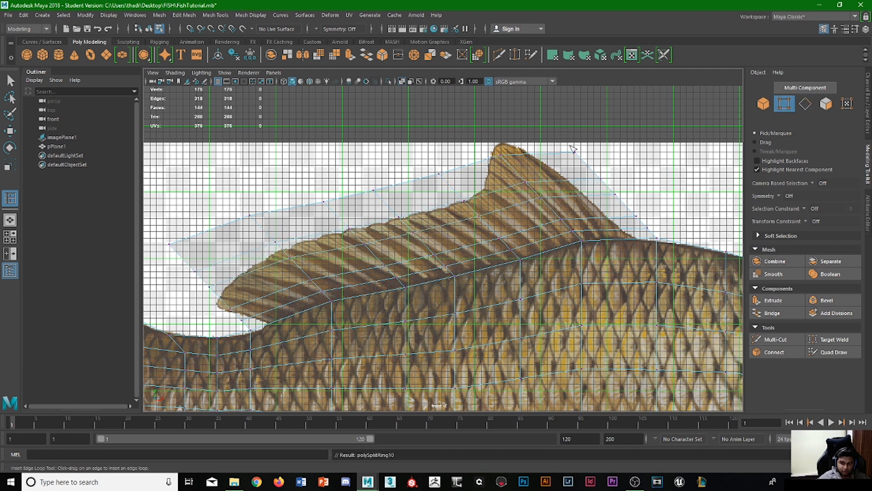
{"action": "scroll", "coordinate": [580, 200], "scroll_direction": "up", "scroll_amount": 5}
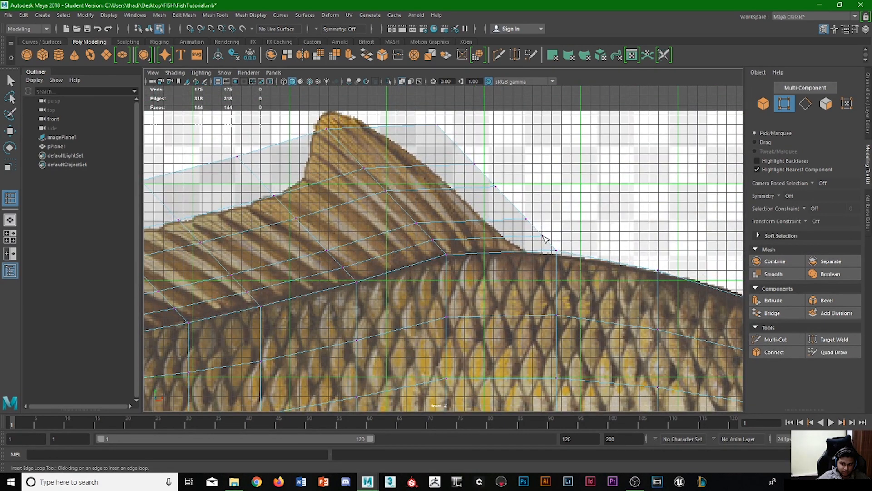
{"action": "left_click", "coordinate": [545, 238]}
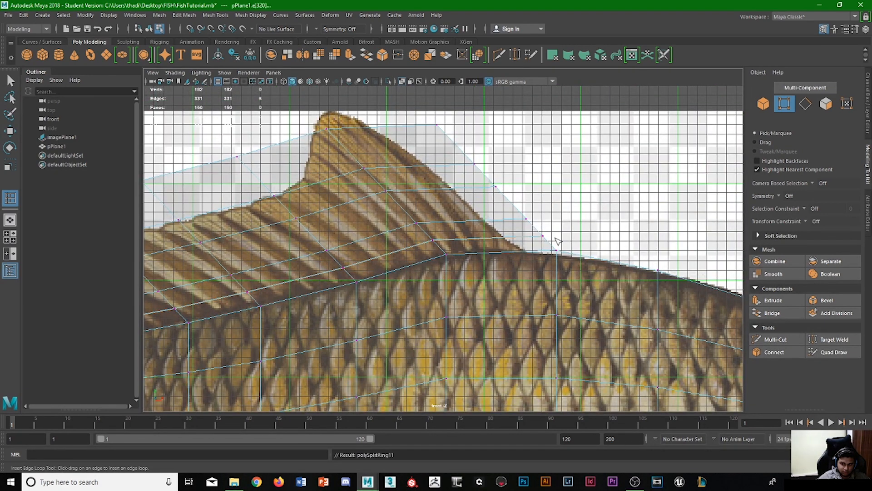
{"action": "left_click", "coordinate": [11, 80]}
{"action": "key", "text": "ctrl+z"}
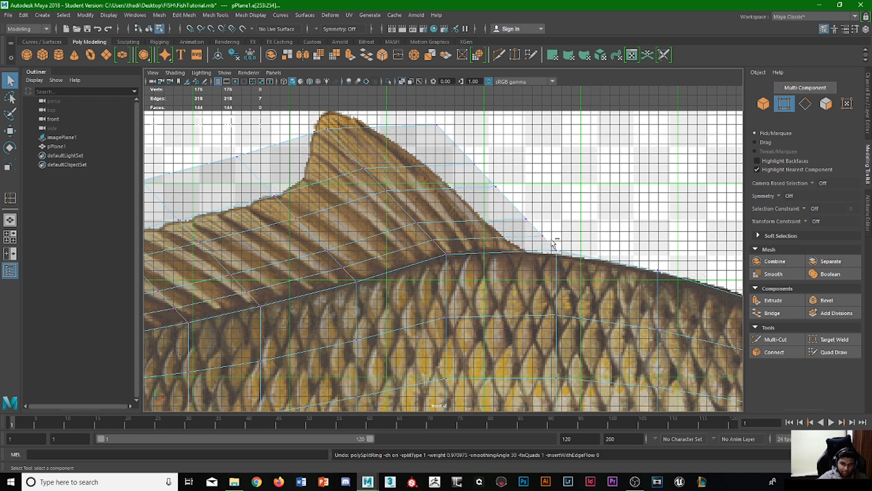
{"action": "key", "text": "ctrl+z"}
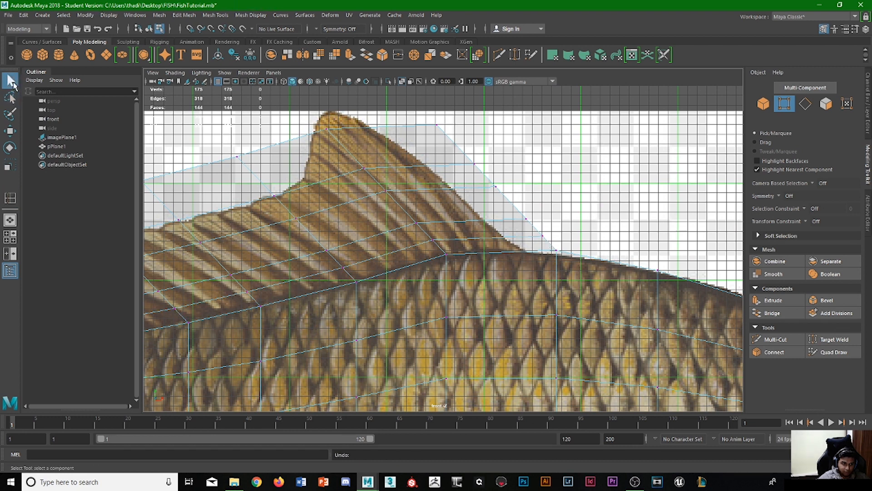
Step: Pull the dorsal fin's four lowest front-edge vertices back onto the fin outline, placing the highest of them at about X 167, Y 596
{"action": "left_click", "coordinate": [544, 237]}
{"action": "key", "text": "w"}
{"action": "left_click_drag", "start_coordinate": [551, 236], "coordinate": [553, 258]}
{"action": "left_click", "coordinate": [556, 251]}
{"action": "left_click", "coordinate": [523, 217]}
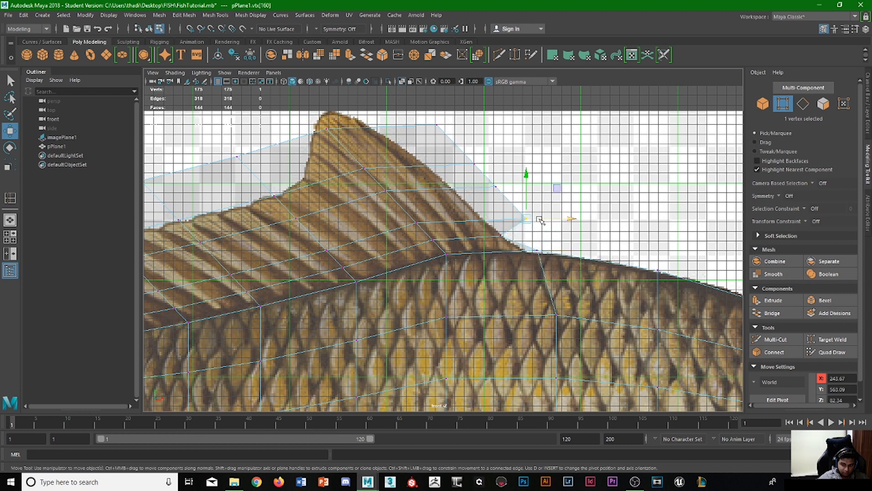
{"action": "left_click_drag", "start_coordinate": [522, 217], "coordinate": [440, 169]}
{"action": "left_click", "coordinate": [472, 199]}
{"action": "middle_click_drag", "start_coordinate": [440, 170], "coordinate": [478, 213], "text": "alt"}
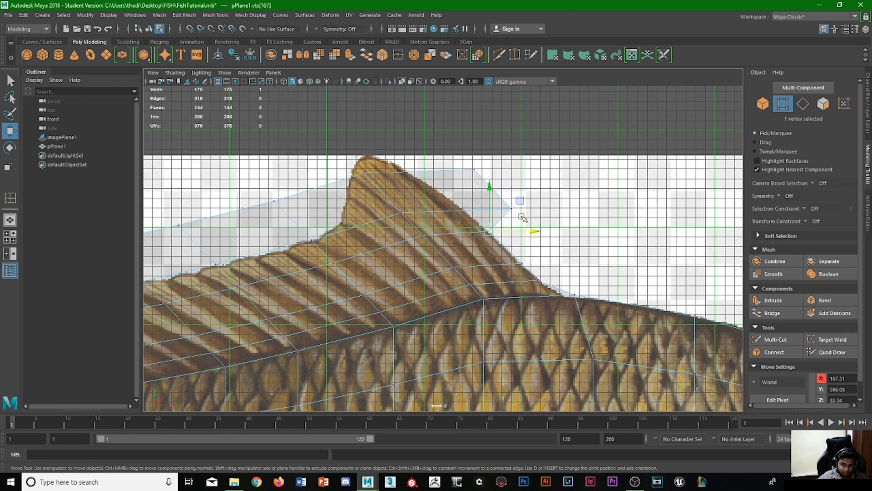
Step: Pull the dorsal fin's two upper front-edge vertices back to about X 138 and X 88, and raise the tip vertex to about Y 675
{"action": "left_click", "coordinate": [521, 214]}
{"action": "left_click_drag", "start_coordinate": [526, 210], "coordinate": [480, 210]}
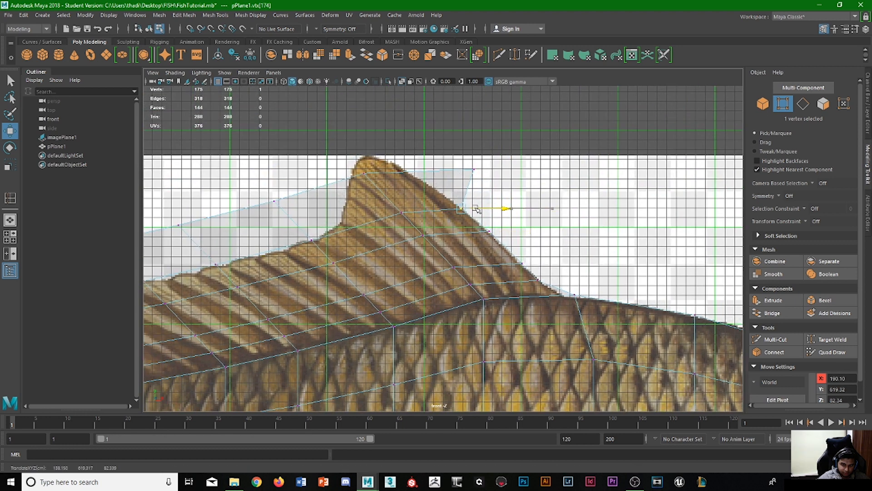
{"action": "left_click", "coordinate": [474, 169]}
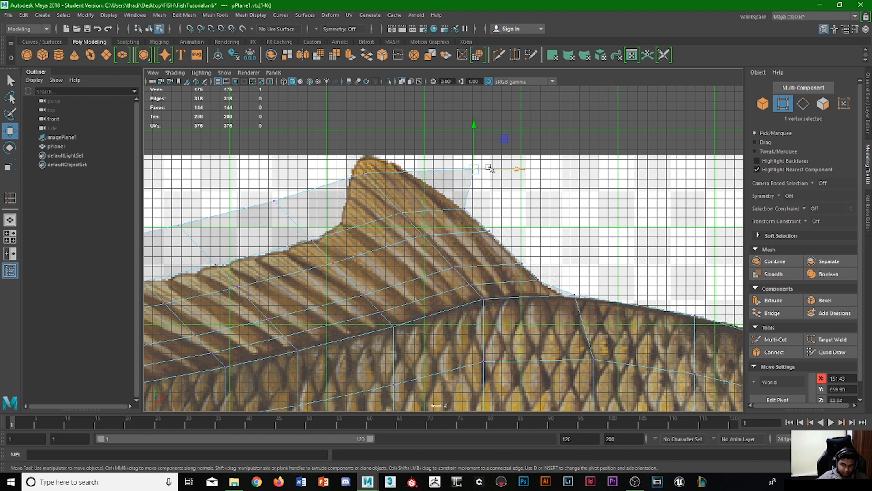
{"action": "left_click_drag", "start_coordinate": [489, 169], "coordinate": [426, 169]}
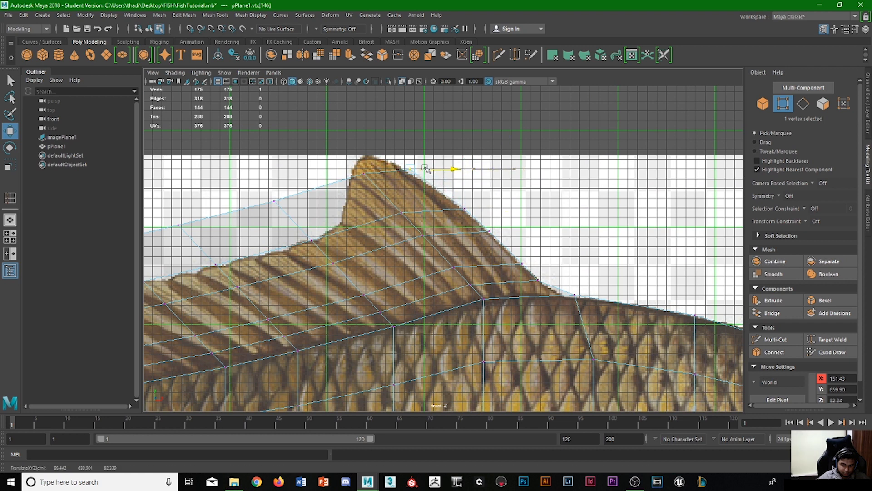
{"action": "left_click", "coordinate": [364, 173]}
{"action": "left_click_drag", "start_coordinate": [364, 160], "coordinate": [364, 143]}
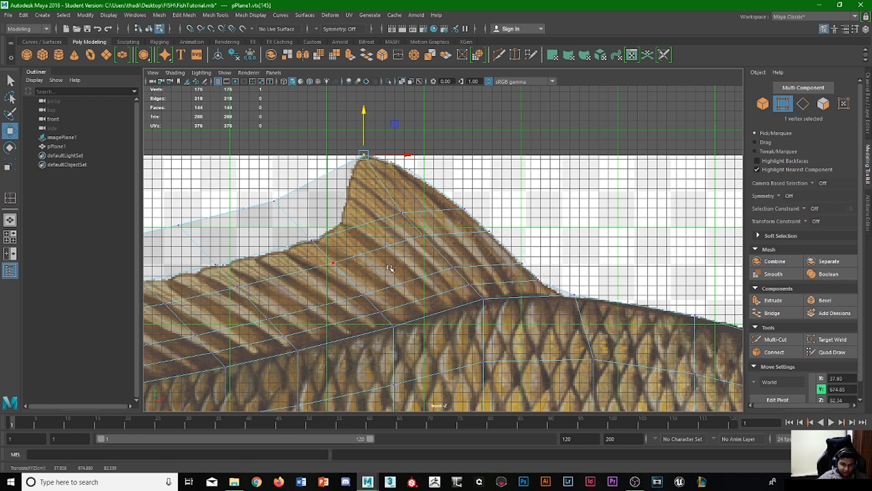
{"action": "left_click", "coordinate": [271, 200]}
{"action": "left_click_drag", "start_coordinate": [274, 181], "coordinate": [274, 191]}
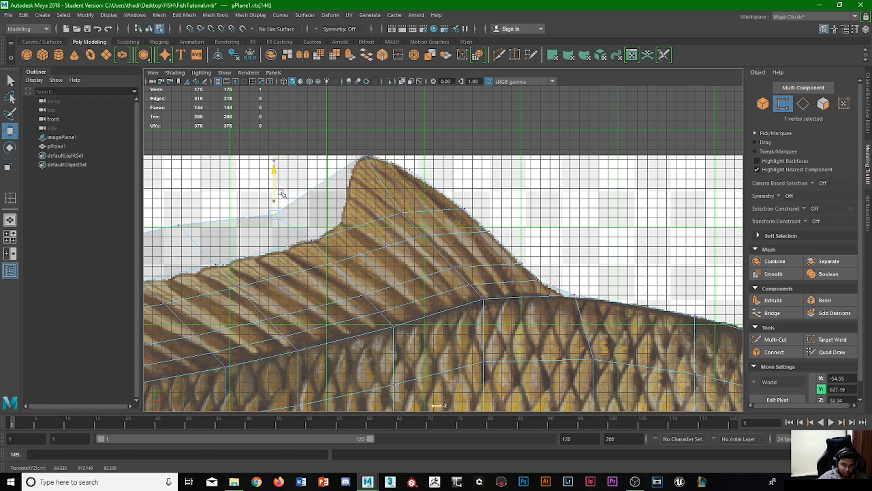
{"action": "key", "text": "ctrl+z"}
Step: Select the six lengthwise edges of the dorsal fin segment just behind the tip, from the fin's upper border to its base
{"action": "left_click", "coordinate": [802, 104]}
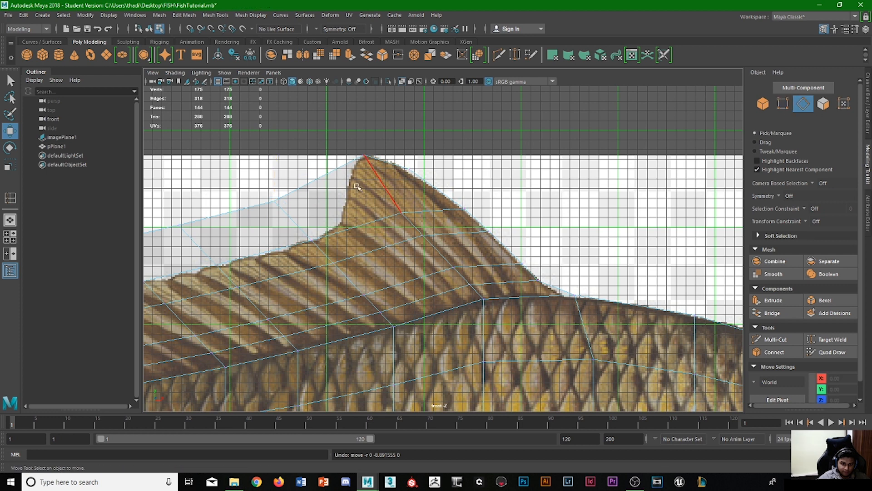
{"action": "double_click", "coordinate": [333, 184]}
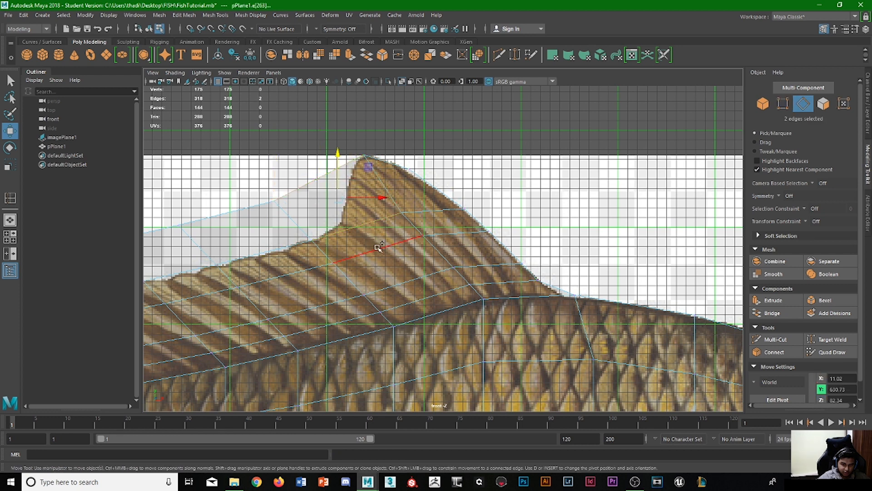
{"action": "double_click", "coordinate": [406, 281], "text": "shift"}
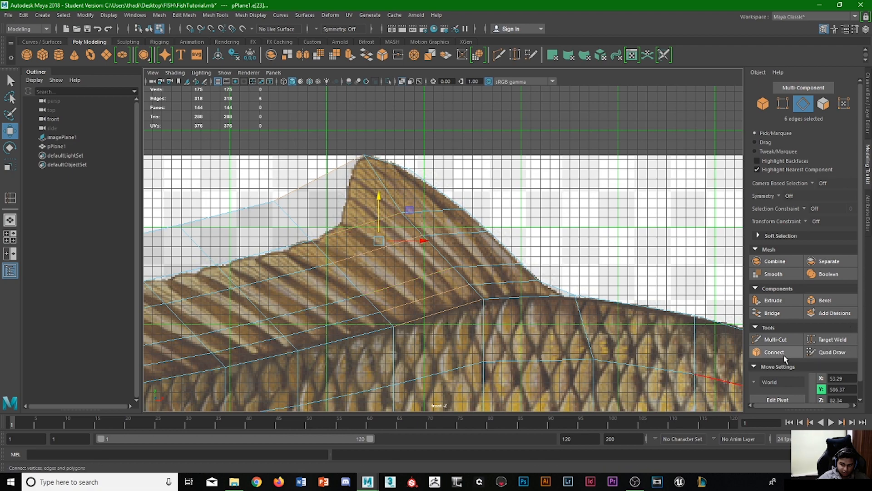
{"action": "left_click", "coordinate": [774, 352]}
{"action": "key", "text": "w"}
{"action": "left_click", "coordinate": [782, 104]}
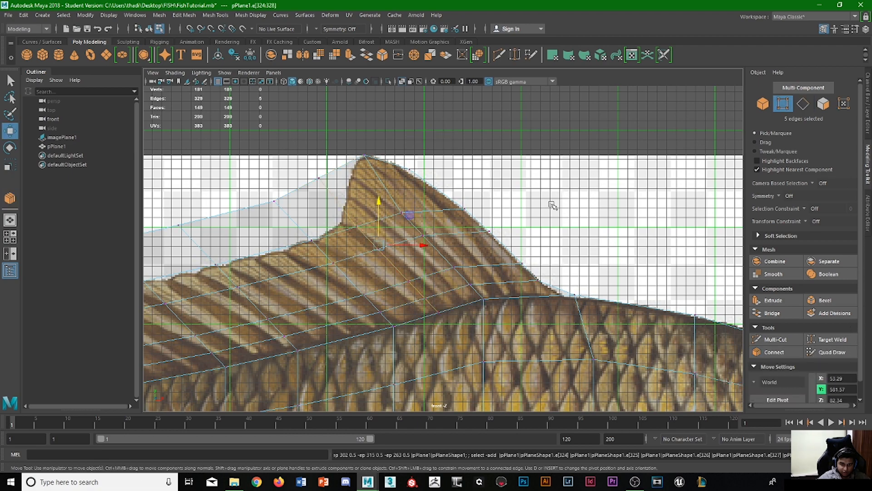
{"action": "scroll", "coordinate": [409, 162], "scroll_direction": "down", "scroll_amount": 5}
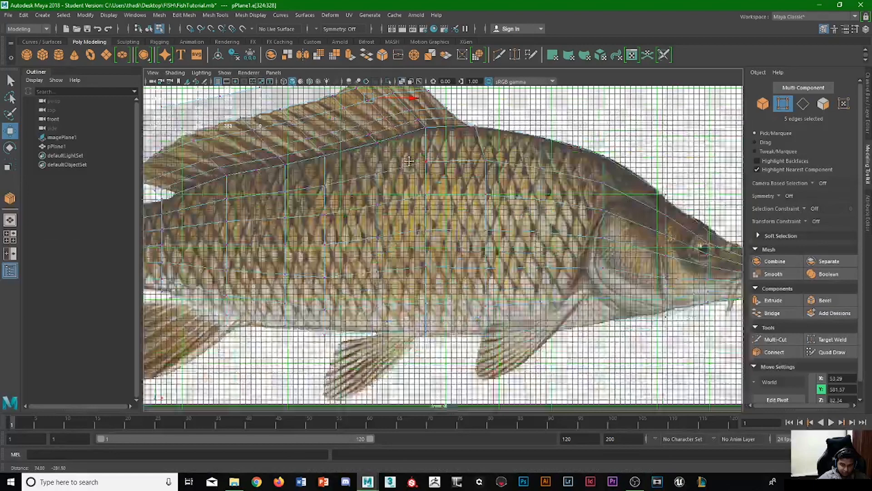
{"action": "middle_click_drag", "start_coordinate": [409, 161], "coordinate": [405, 214], "text": "alt"}
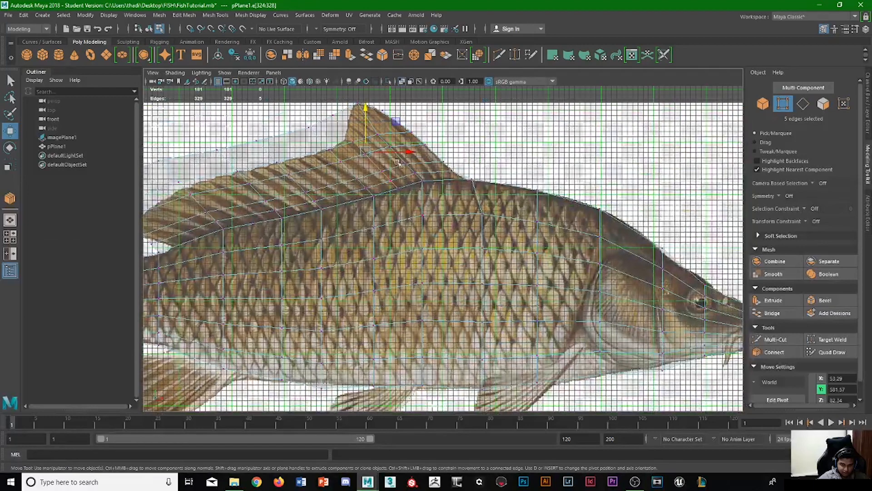
{"action": "key", "text": "ctrl+z"}
{"action": "key", "text": "ctrl+z"}
{"action": "key", "text": "ctrl+z"}
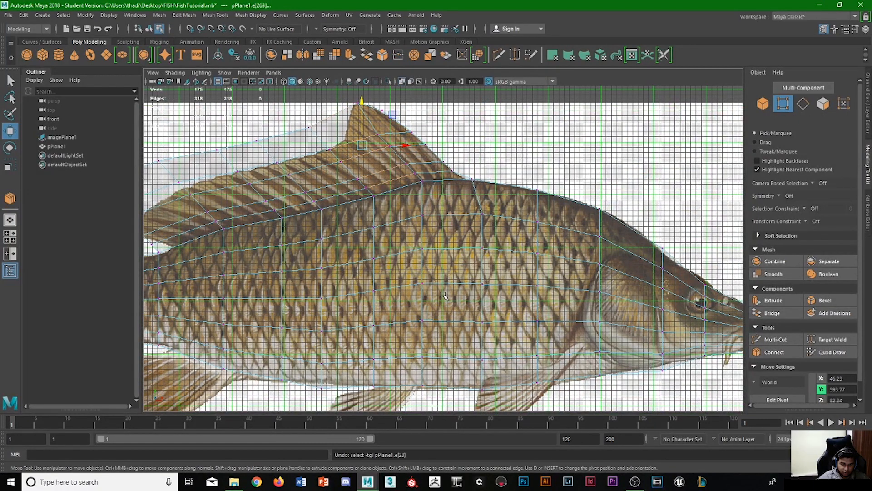
{"action": "left_click", "coordinate": [804, 106]}
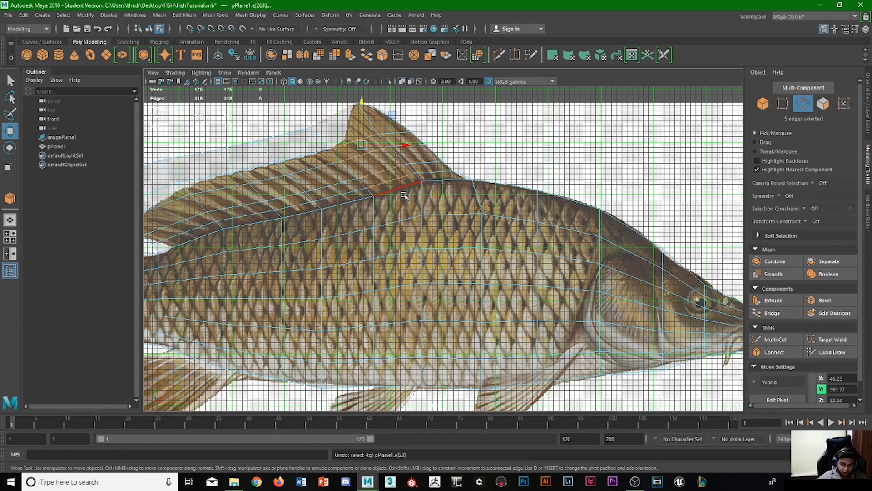
{"action": "left_click", "coordinate": [401, 191], "text": "shift"}
{"action": "left_click", "coordinate": [775, 352]}
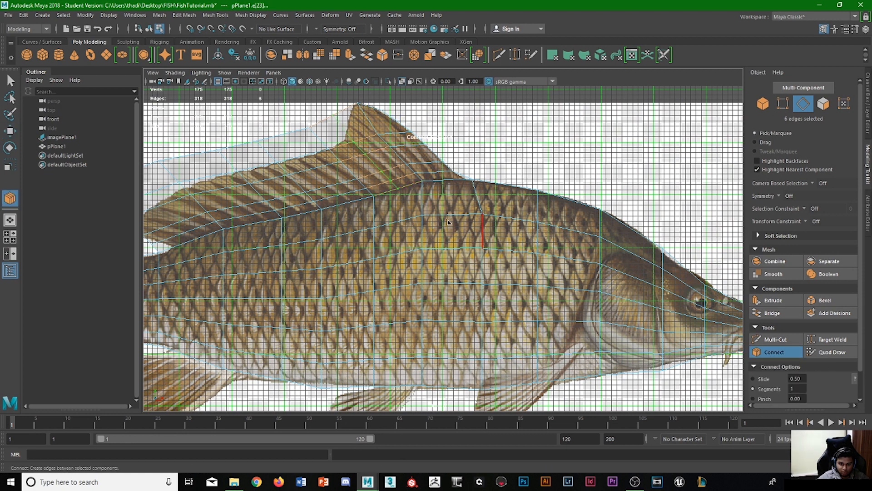
{"action": "key", "text": "w"}
{"action": "scroll", "coordinate": [344, 190], "scroll_direction": "up", "scroll_amount": 3}
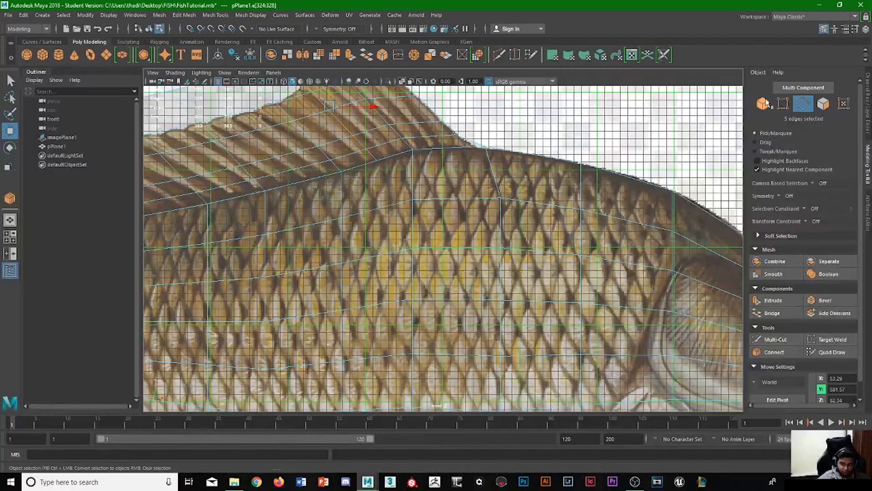
{"action": "key", "text": "F9"}
{"action": "middle_click_drag", "start_coordinate": [403, 186], "coordinate": [429, 232], "text": "alt"}
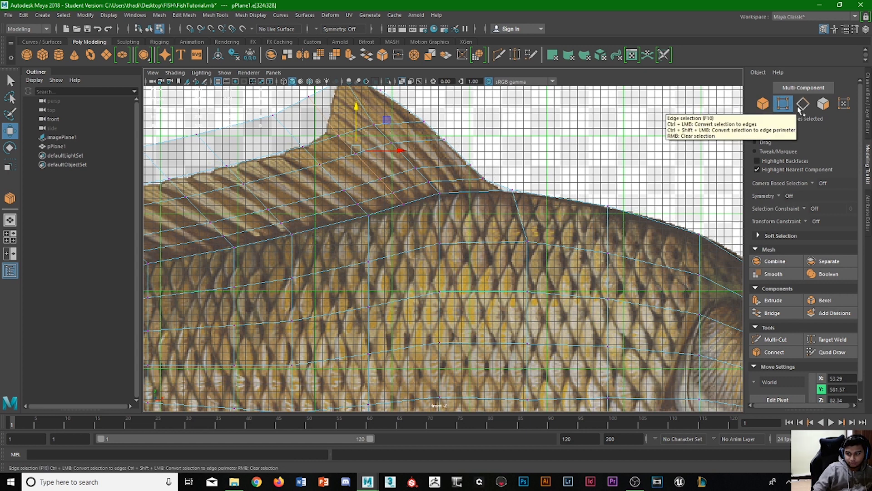
{"action": "left_click", "coordinate": [412, 248], "text": "shift"}
{"action": "key", "text": "ctrl+z"}
{"action": "key", "text": "ctrl+z"}
{"action": "key", "text": "ctrl+z"}
{"action": "key", "text": "ctrl+z"}
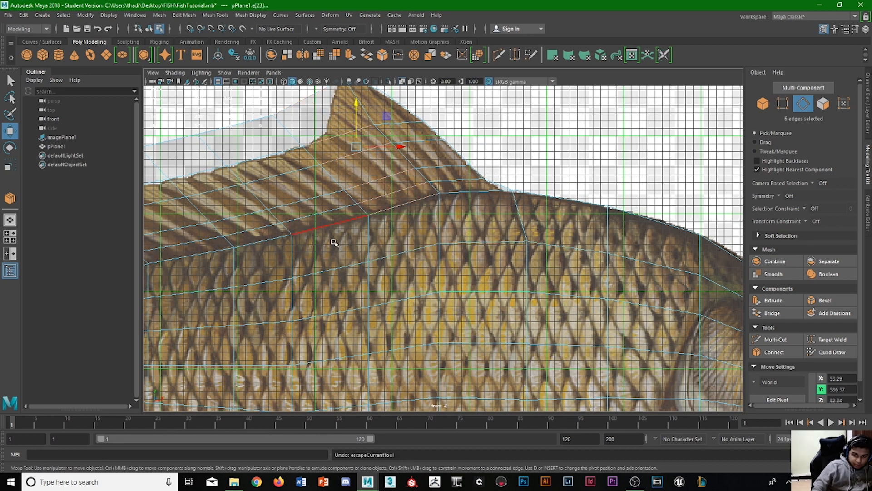
Step: Extend the edge selection down the same body column to the belly and connect all 12 edges with a new crosswise edge line
{"action": "left_click", "coordinate": [411, 255], "text": "shift"}
{"action": "scroll", "coordinate": [427, 298], "scroll_direction": "down", "scroll_amount": 3}
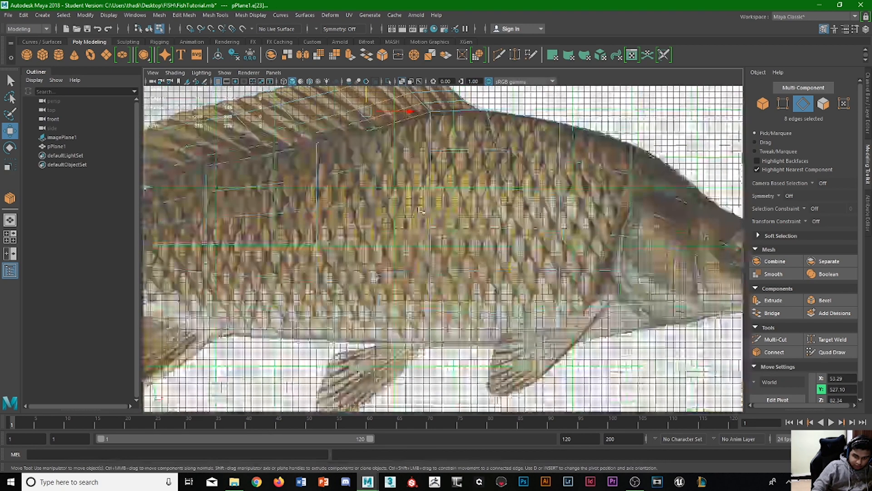
{"action": "left_click", "coordinate": [413, 229], "text": "shift"}
{"action": "left_click", "coordinate": [414, 269], "text": "shift"}
{"action": "left_click", "coordinate": [415, 269], "text": "shift"}
{"action": "left_click", "coordinate": [416, 306], "text": "shift"}
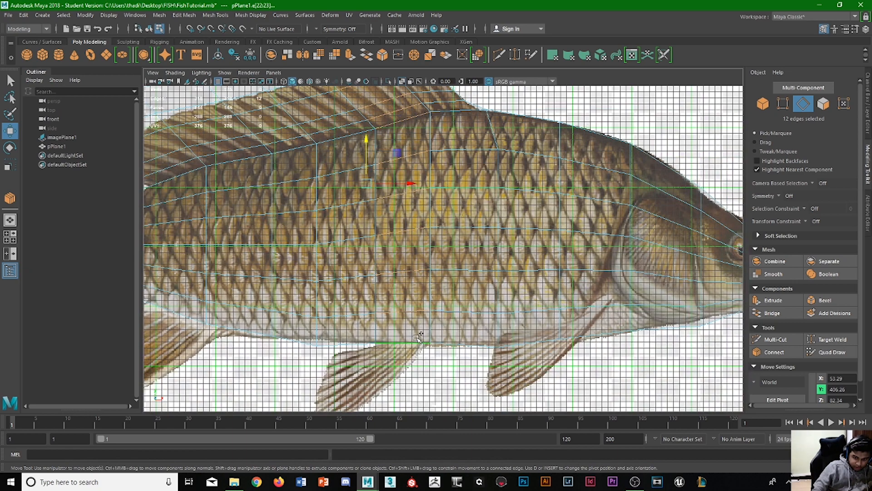
{"action": "left_click", "coordinate": [464, 269], "text": "shift"}
{"action": "scroll", "coordinate": [421, 291], "scroll_direction": "up", "scroll_amount": 2}
{"action": "scroll", "coordinate": [420, 291], "scroll_direction": "down", "scroll_amount": 2}
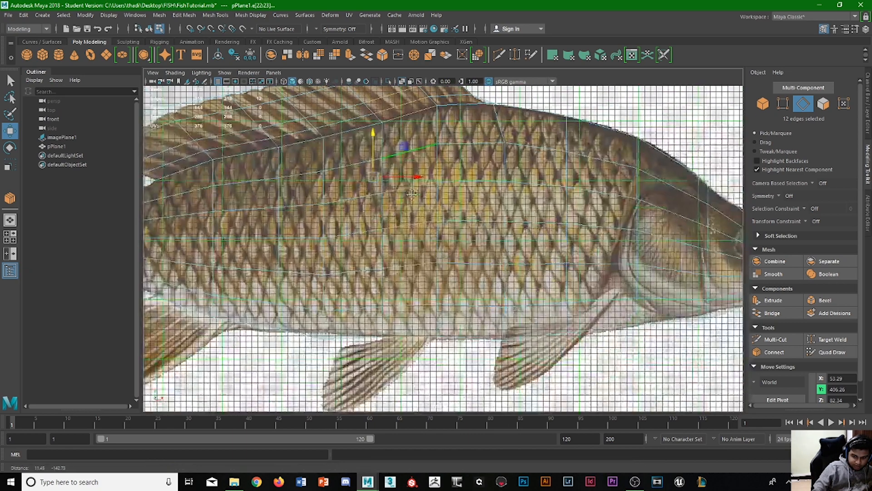
{"action": "scroll", "coordinate": [409, 227], "scroll_direction": "up", "scroll_amount": 2}
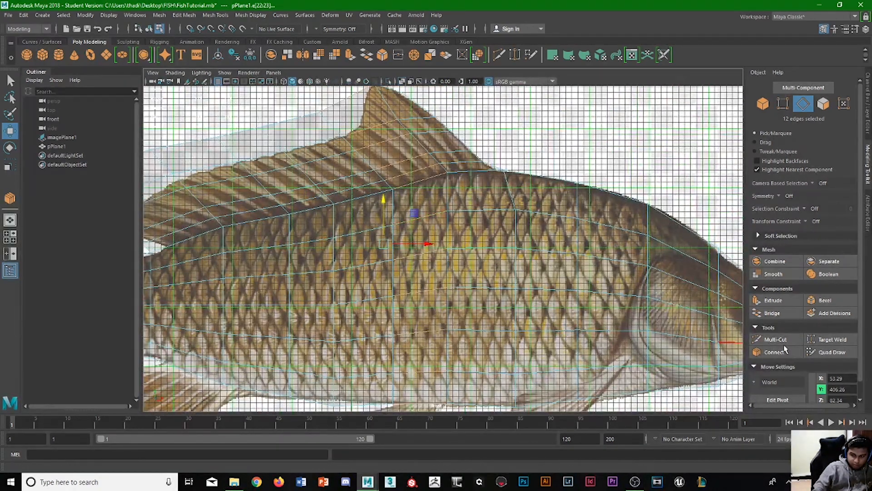
{"action": "left_click", "coordinate": [775, 351]}
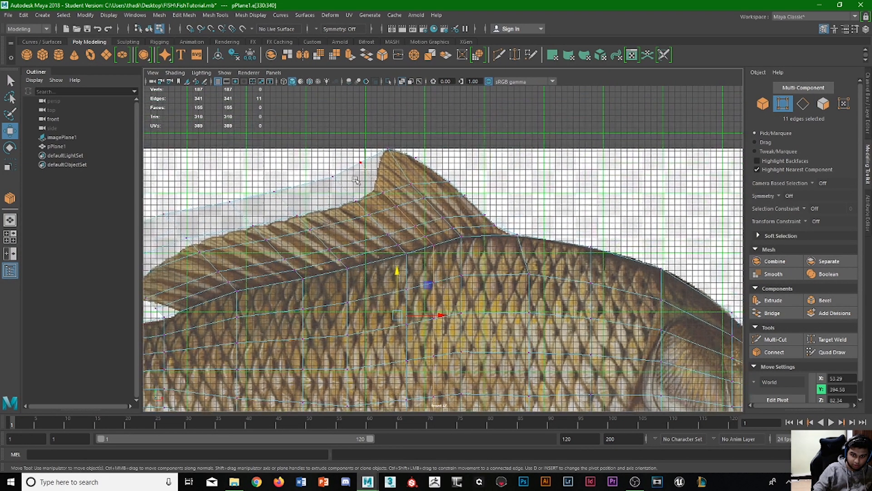
Step: Shift the new edge line's top vertex forward onto the fin's rear tip outline and the vertex below it to about X 38, Y 601
{"action": "scroll", "coordinate": [355, 180], "scroll_direction": "up", "scroll_amount": 3}
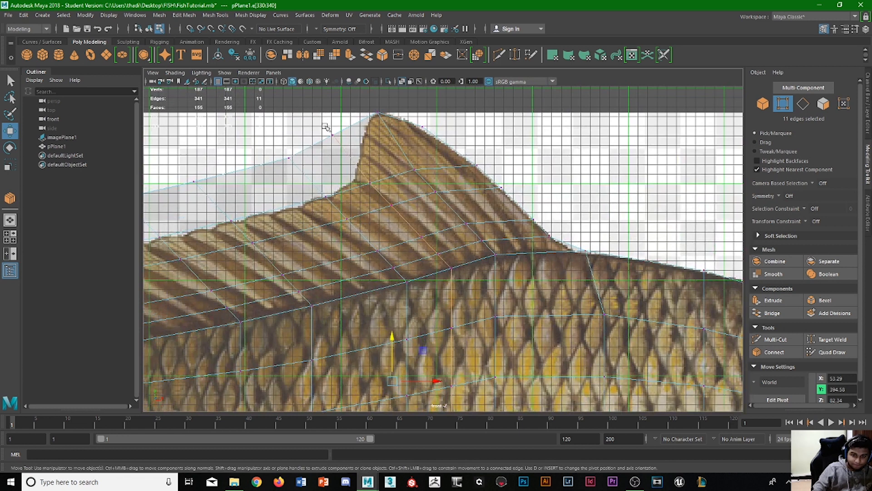
{"action": "left_click", "coordinate": [10, 80]}
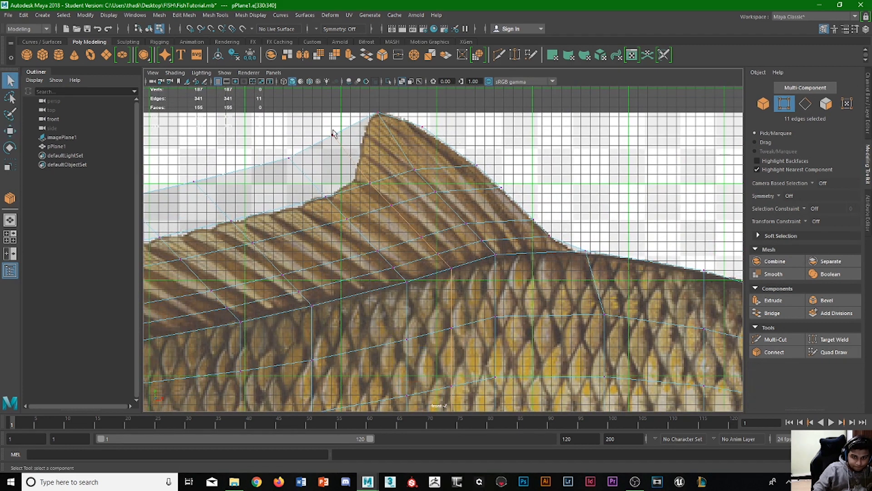
{"action": "left_click", "coordinate": [332, 136]}
{"action": "key", "text": "w"}
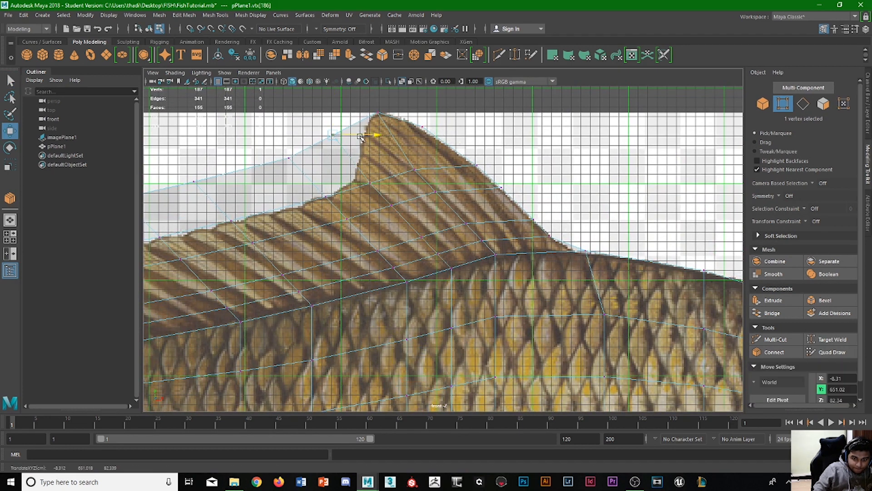
{"action": "left_click_drag", "start_coordinate": [359, 136], "coordinate": [390, 137]}
{"action": "left_click", "coordinate": [379, 182]}
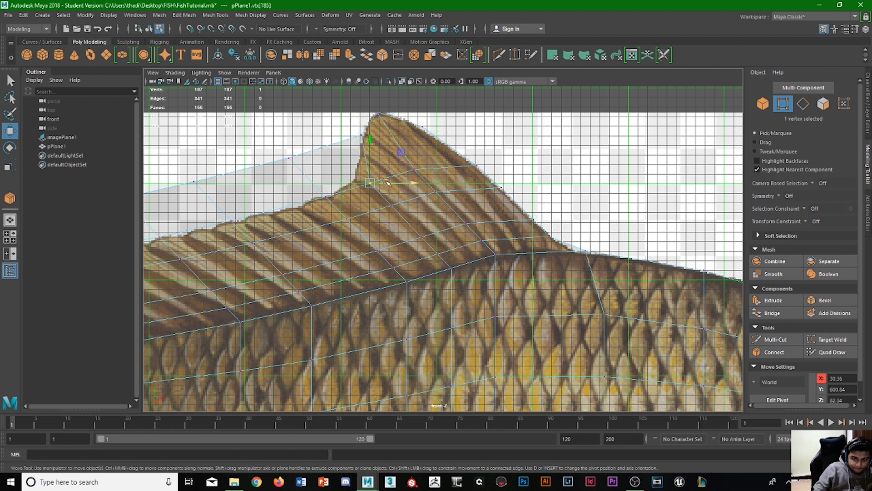
{"action": "left_click_drag", "start_coordinate": [379, 183], "coordinate": [395, 183]}
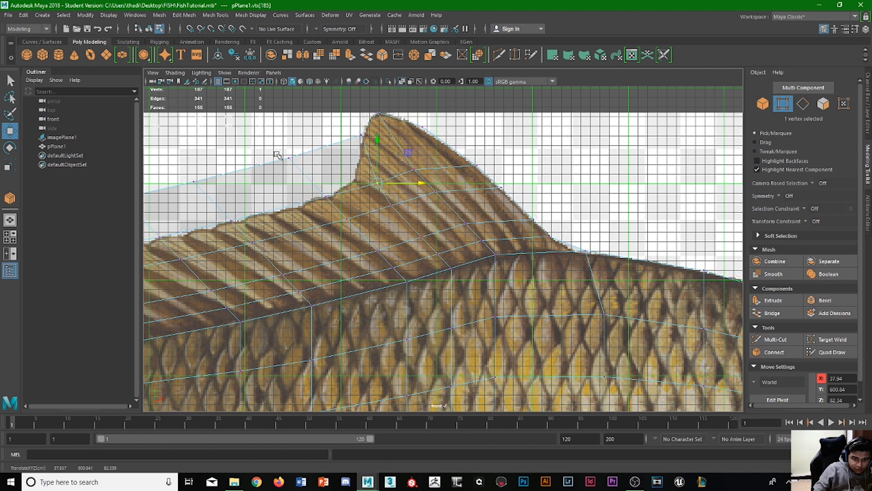
Step: Delete the four excess faces above the dorsal fin's upper outline, keeping the face directly behind the tip
{"action": "middle_click_drag", "start_coordinate": [302, 202], "coordinate": [427, 170], "text": "alt"}
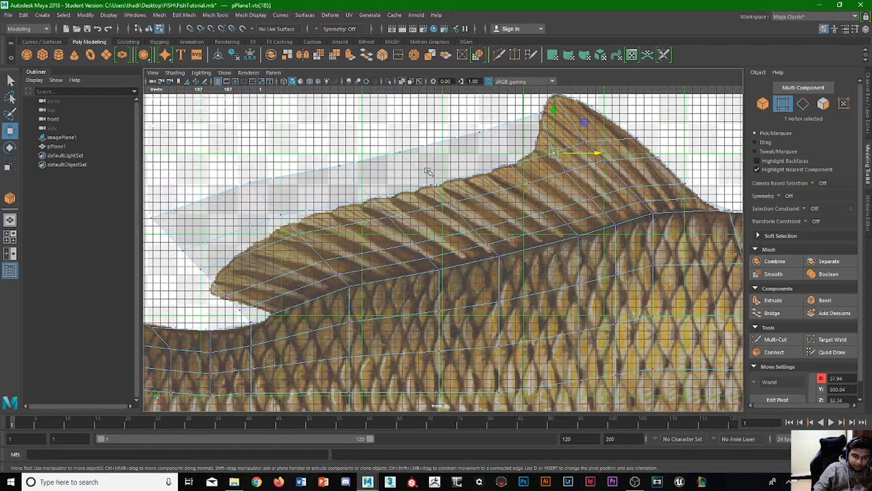
{"action": "left_click", "coordinate": [818, 106]}
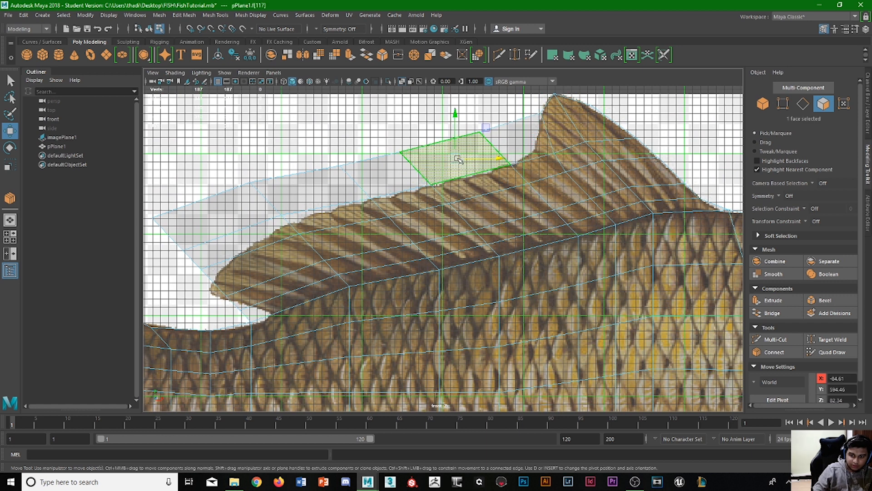
{"action": "left_click", "coordinate": [218, 218]}
{"action": "key", "text": "Delete"}
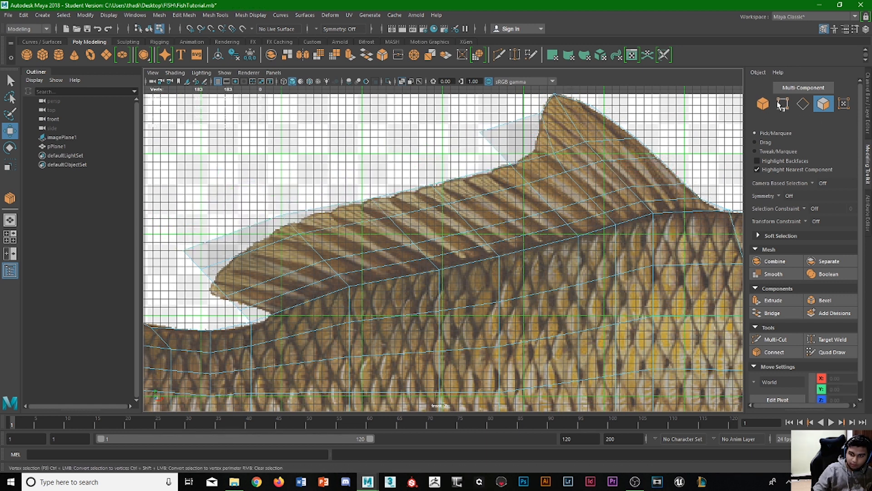
Step: Move the protruding corner vertex of the face behind the fin tip onto the outline at about X 17, Y 612
{"action": "key", "text": "F9"}
{"action": "left_click", "coordinate": [481, 131]}
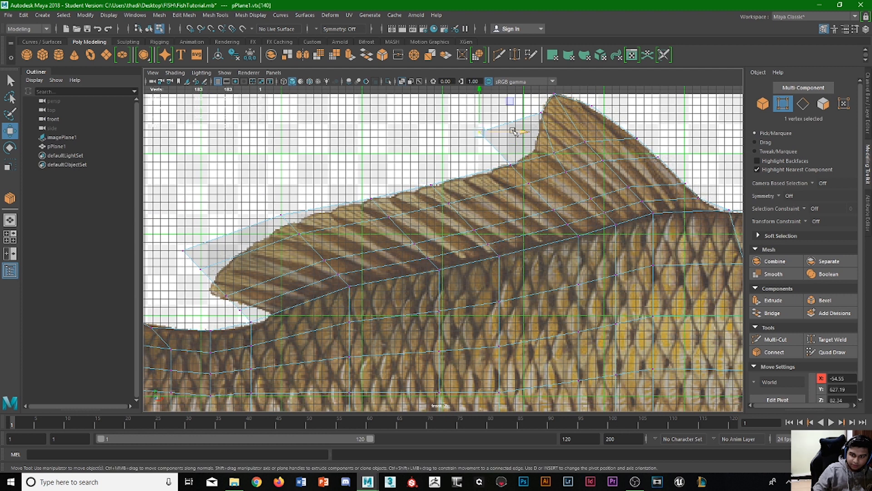
{"action": "left_click_drag", "start_coordinate": [514, 132], "coordinate": [559, 148]}
Step: Shift the fin's rear base vertex and the one above it forward toward the outline, and place the next one at about X -377, Y 424
{"action": "scroll", "coordinate": [448, 165], "scroll_direction": "up", "scroll_amount": 3}
{"action": "scroll", "coordinate": [448, 165], "scroll_direction": "down", "scroll_amount": 3}
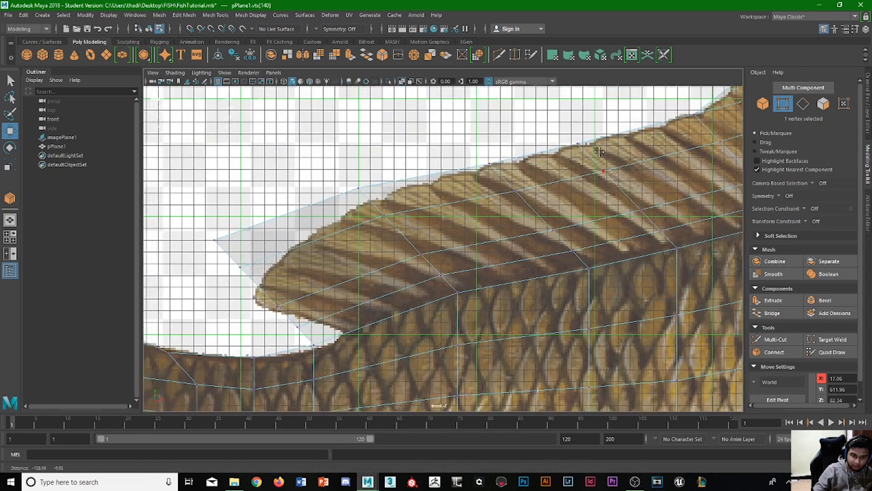
{"action": "scroll", "coordinate": [215, 315], "scroll_direction": "up", "scroll_amount": 3}
{"action": "left_click", "coordinate": [301, 326]}
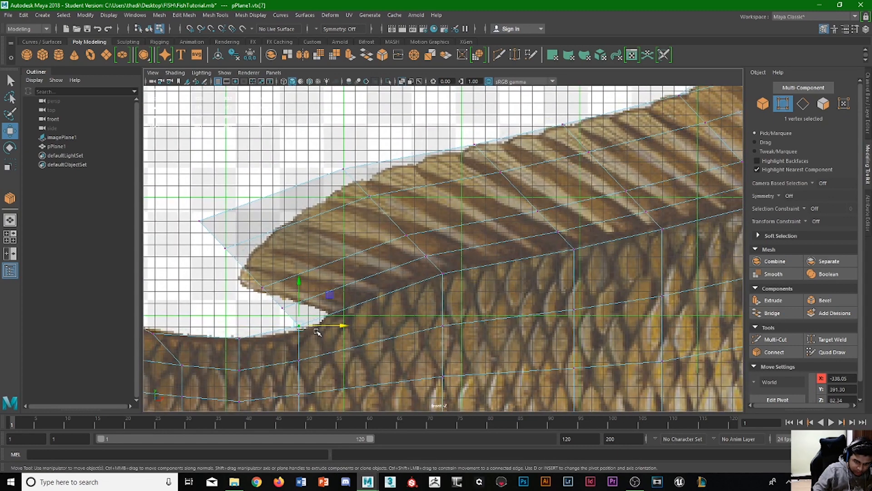
{"action": "left_click_drag", "start_coordinate": [317, 332], "coordinate": [322, 330]}
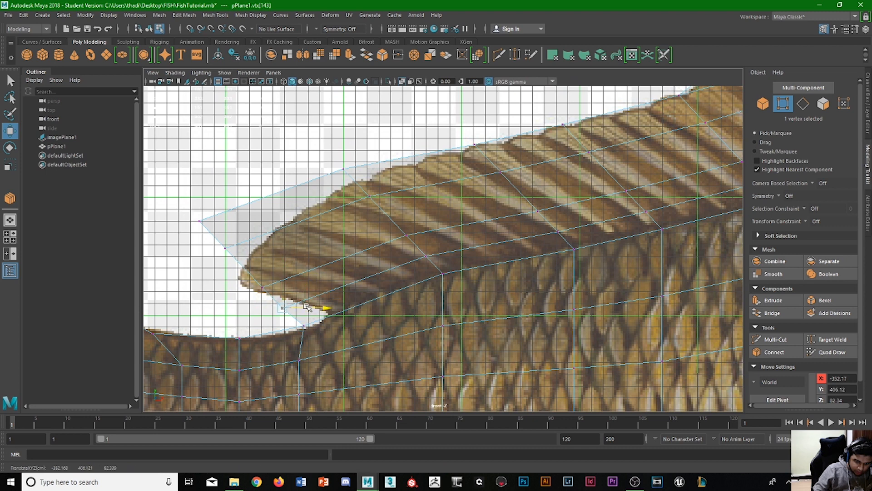
{"action": "left_click", "coordinate": [264, 287]}
{"action": "left_click_drag", "start_coordinate": [281, 290], "coordinate": [270, 290]}
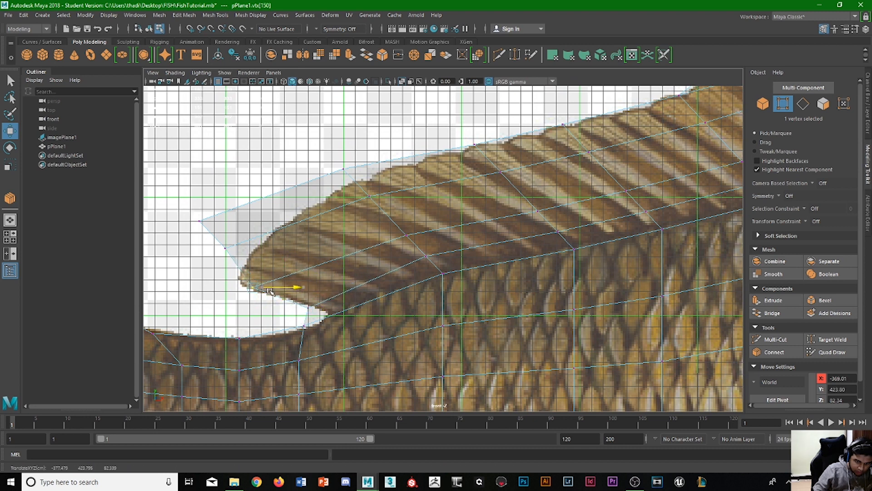
Step: Fit the dorsal fin's two lower rear vertices to its underside outline, moving the front one forward to about X -351
{"action": "left_click", "coordinate": [226, 249]}
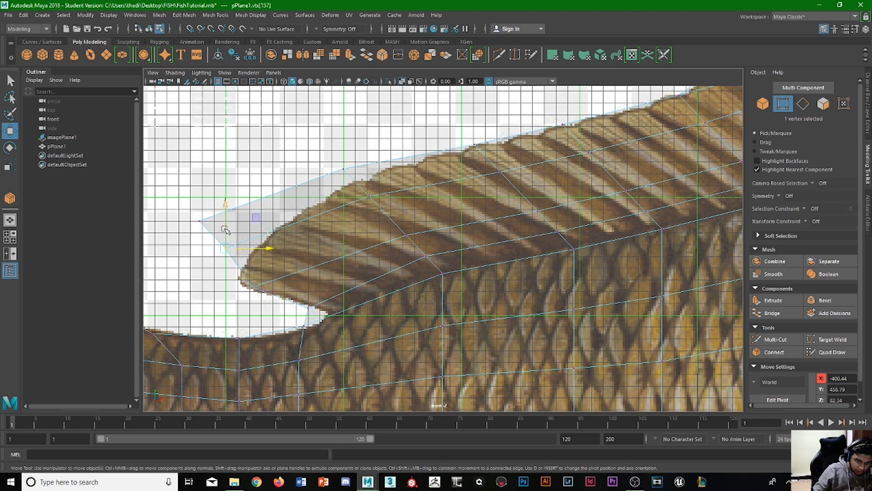
{"action": "left_click_drag", "start_coordinate": [226, 231], "coordinate": [257, 289]}
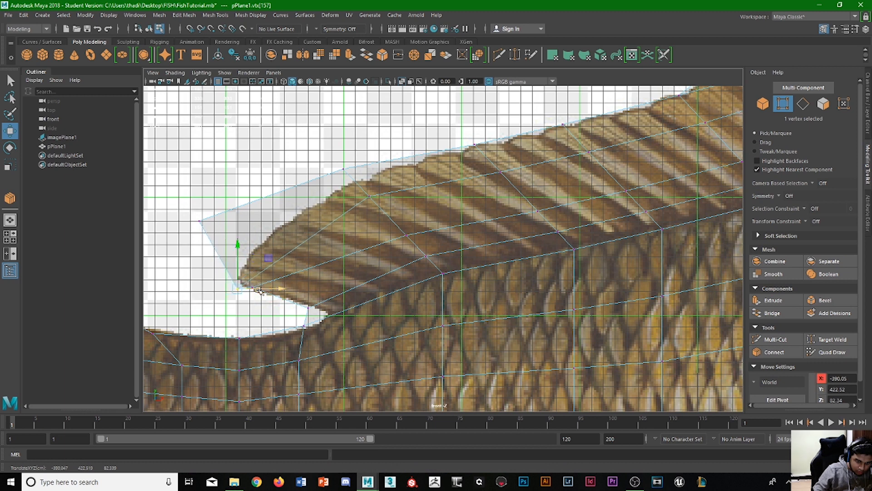
{"action": "left_click", "coordinate": [257, 289]}
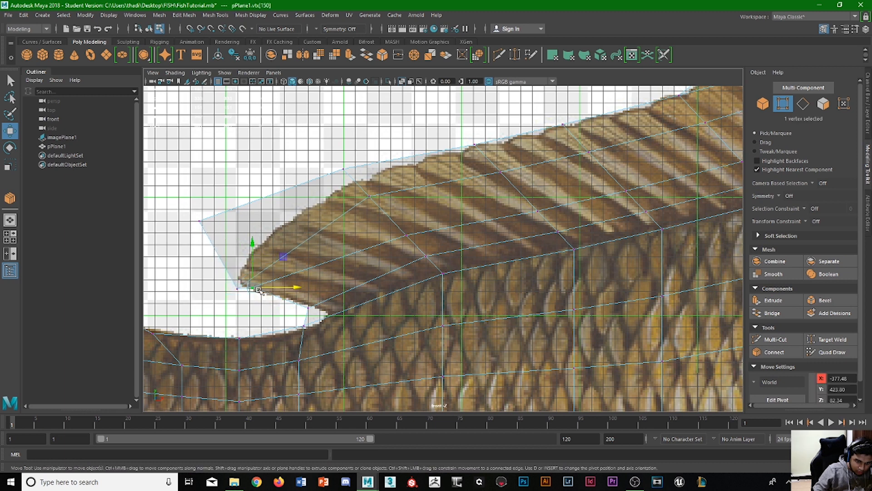
{"action": "left_click_drag", "start_coordinate": [274, 289], "coordinate": [305, 289]}
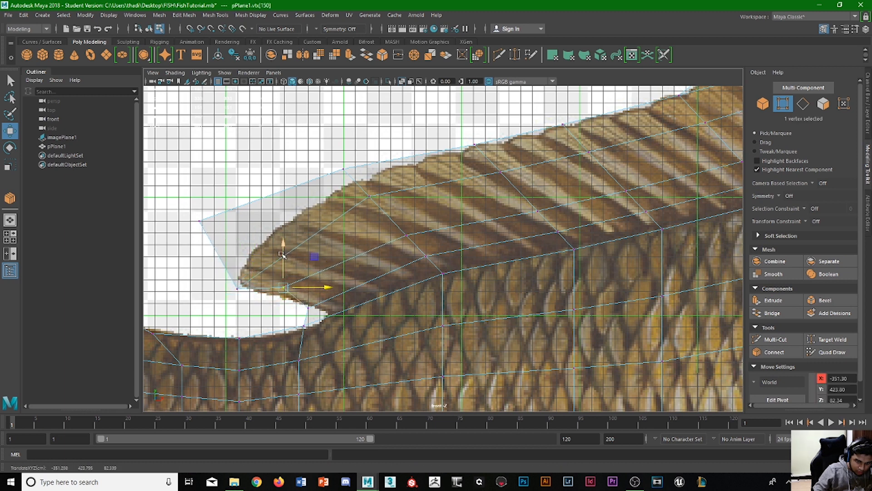
{"action": "left_click_drag", "start_coordinate": [281, 254], "coordinate": [281, 264]}
{"action": "left_click", "coordinate": [238, 288]}
{"action": "left_click_drag", "start_coordinate": [238, 288], "coordinate": [275, 288]}
Step: Move the fin's protruding rear corner vertex to about X -389, Y 435, and lower the upper outline vertex to about X -301, Y 510
{"action": "left_click", "coordinate": [201, 221]}
{"action": "left_click_drag", "start_coordinate": [202, 204], "coordinate": [281, 284]}
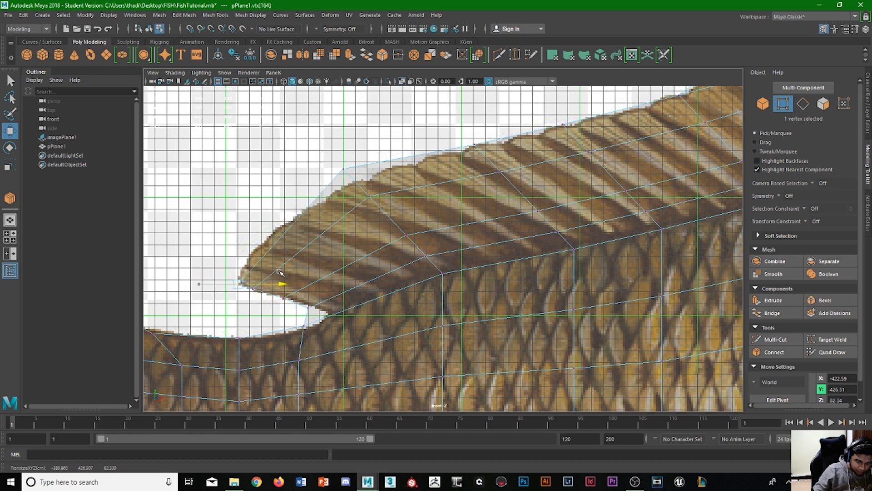
{"action": "left_click_drag", "start_coordinate": [239, 244], "coordinate": [240, 234]}
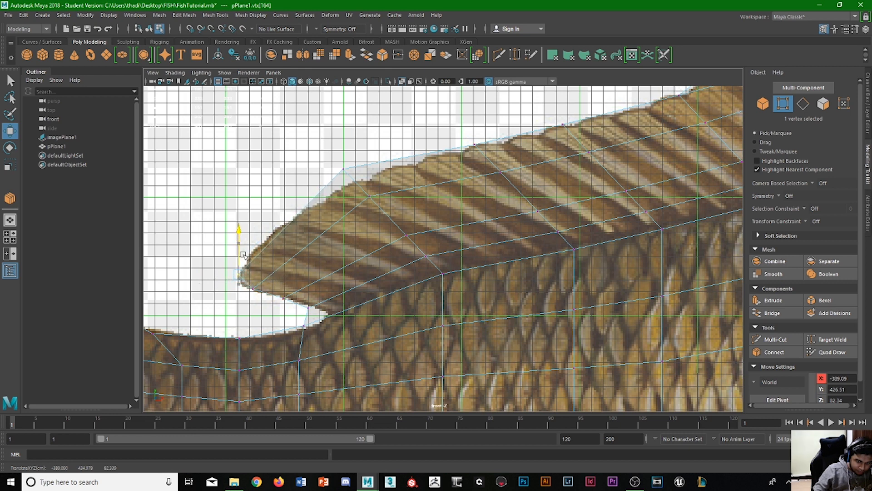
{"action": "left_click", "coordinate": [342, 167]}
{"action": "left_click_drag", "start_coordinate": [346, 150], "coordinate": [346, 167]}
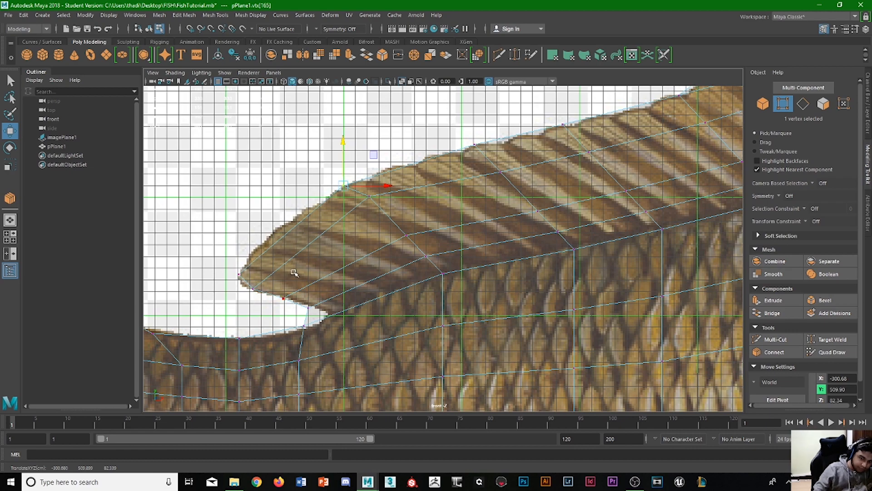
Step: Insert an edge loop across the rear part of the dorsal fin, between its rear tip and the first bend in the upper outline
{"action": "middle_click_drag", "start_coordinate": [376, 286], "coordinate": [325, 234], "text": "alt"}
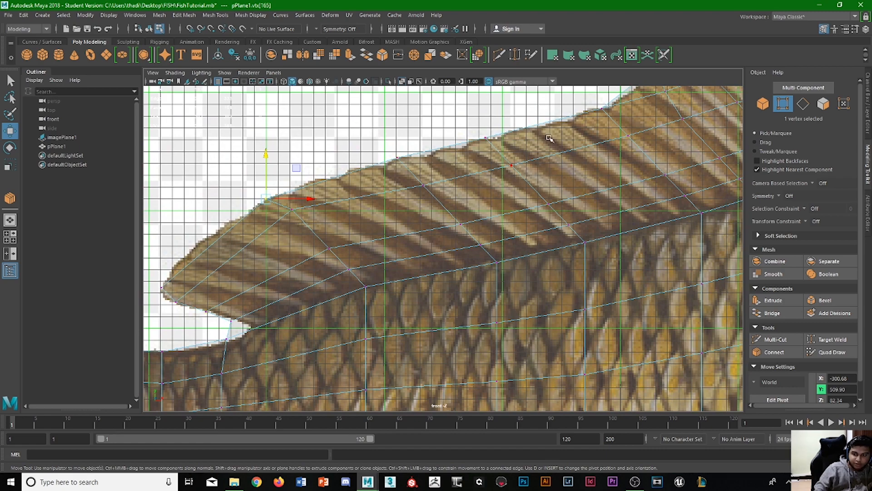
{"action": "scroll", "coordinate": [570, 190], "scroll_direction": "down", "scroll_amount": 5}
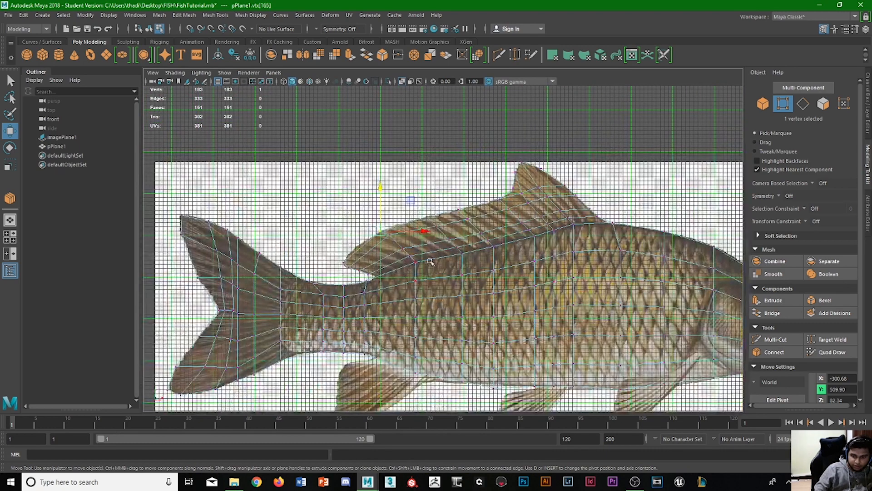
{"action": "scroll", "coordinate": [403, 240], "scroll_direction": "up", "scroll_amount": 2}
{"action": "scroll", "coordinate": [404, 241], "scroll_direction": "up", "scroll_amount": 8}
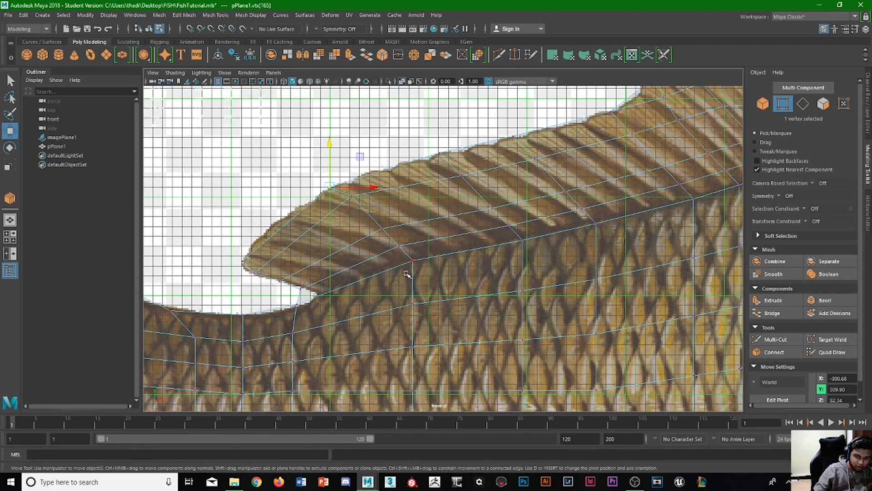
{"action": "scroll", "coordinate": [407, 274], "scroll_direction": "down", "scroll_amount": 5}
{"action": "scroll", "coordinate": [372, 291], "scroll_direction": "up", "scroll_amount": 5}
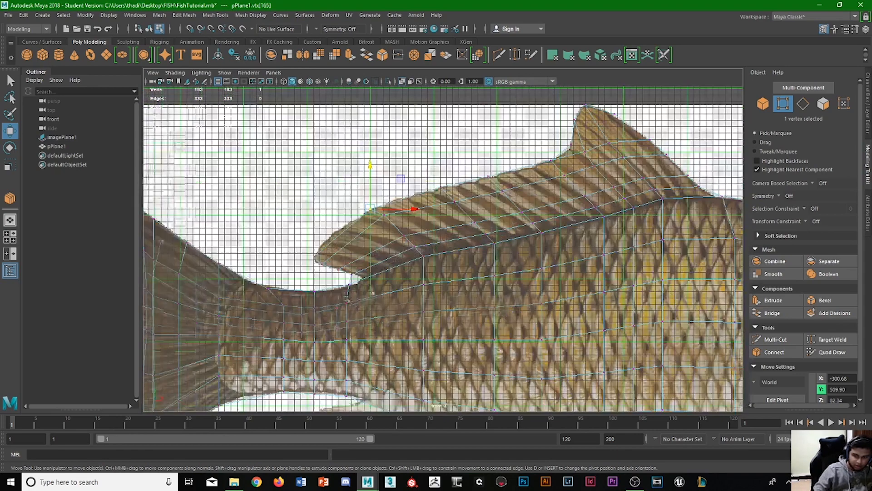
{"action": "scroll", "coordinate": [437, 246], "scroll_direction": "up", "scroll_amount": 3}
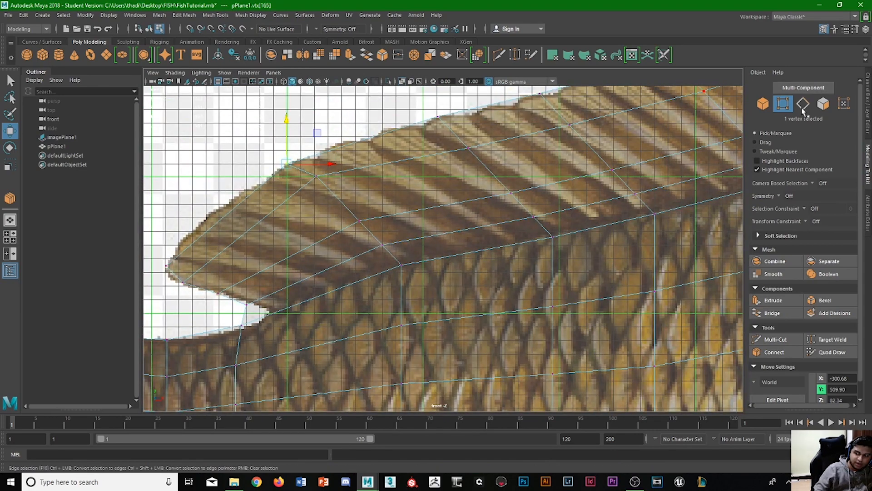
{"action": "left_click", "coordinate": [803, 104]}
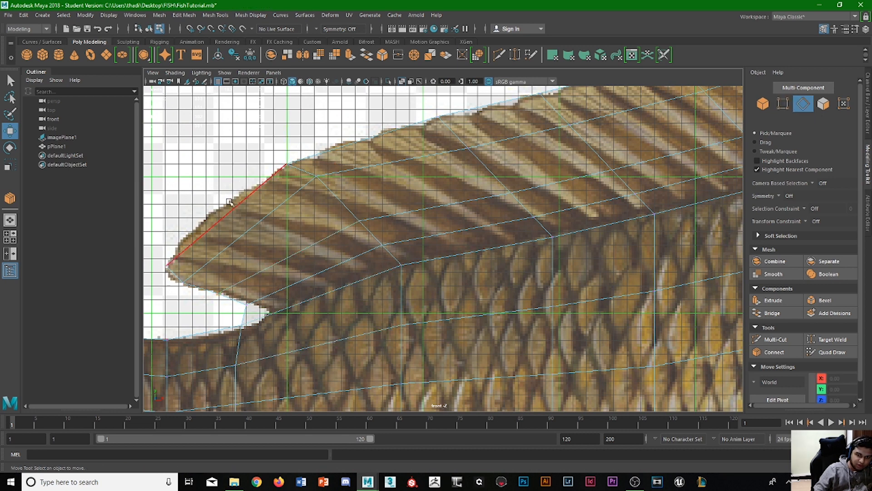
{"action": "right_click_drag", "start_coordinate": [220, 218], "coordinate": [214, 281], "text": "shift"}
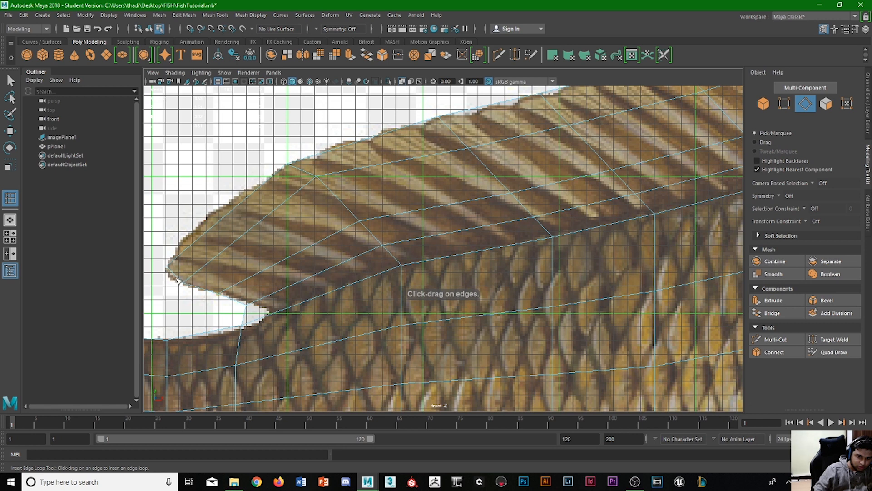
{"action": "left_click", "coordinate": [213, 257]}
{"action": "left_click_drag", "start_coordinate": [220, 256], "coordinate": [255, 214]}
Step: Shift the new edge loop's top vertex back onto the fin outline at about X -355, Y 476
{"action": "key", "text": "F9"}
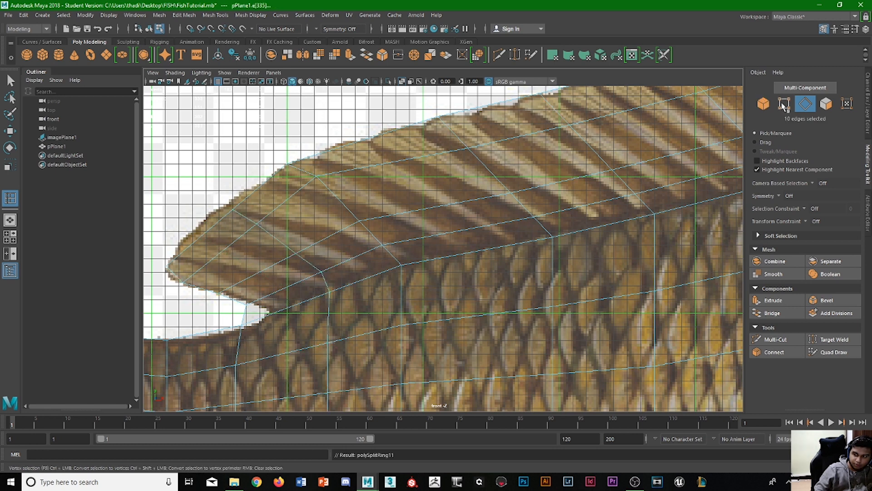
{"action": "key", "text": "q"}
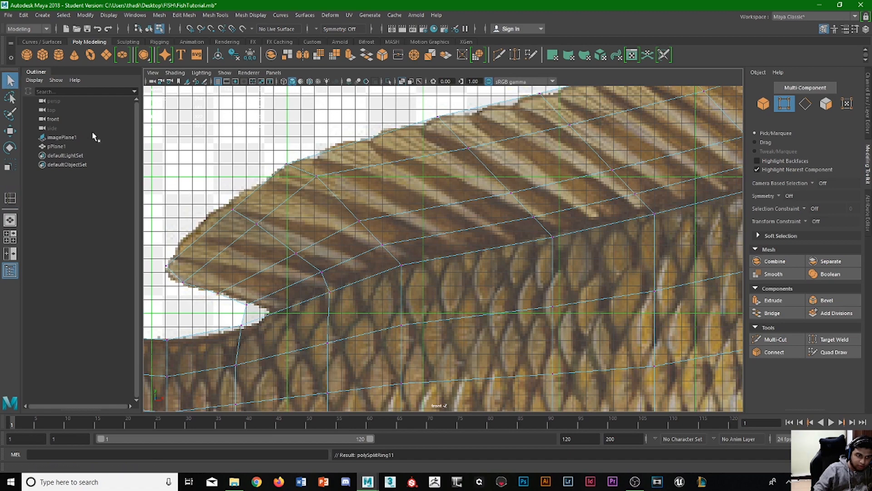
{"action": "left_click", "coordinate": [232, 210]}
{"action": "key", "text": "w"}
{"action": "left_click_drag", "start_coordinate": [245, 209], "coordinate": [232, 208]}
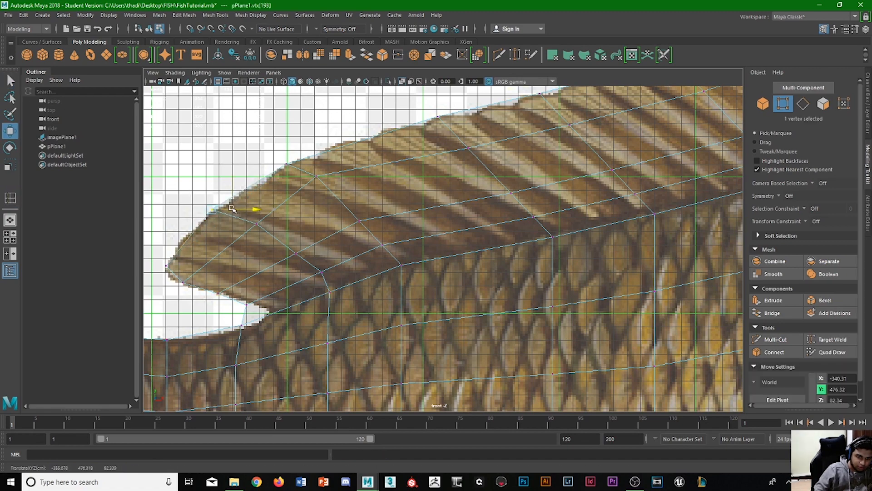
Step: Examine the finished dorsal fin and the body's edge flow in the front and perspective views
{"action": "scroll", "coordinate": [232, 208], "scroll_direction": "down", "scroll_amount": 3}
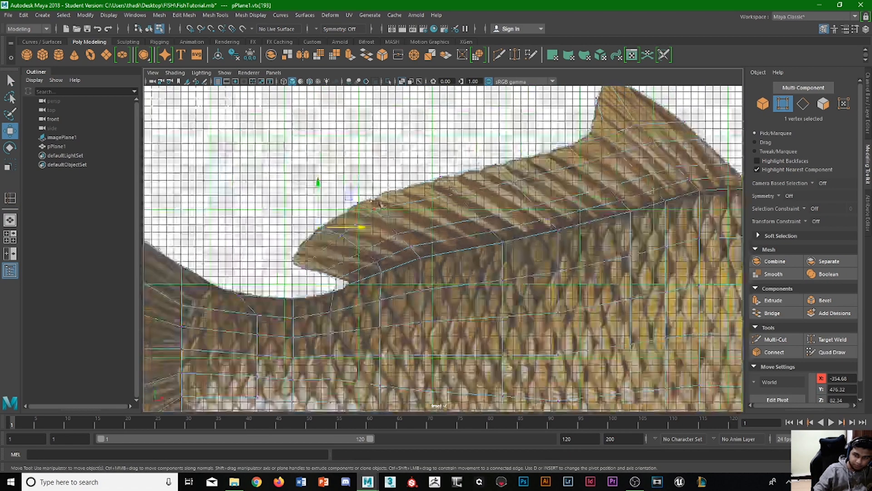
{"action": "scroll", "coordinate": [475, 209], "scroll_direction": "down", "scroll_amount": 3}
{"action": "scroll", "coordinate": [545, 284], "scroll_direction": "up", "scroll_amount": 2}
{"action": "middle_click_drag", "start_coordinate": [534, 284], "coordinate": [418, 245], "text": "alt"}
{"action": "key", "text": "space"}
{"action": "key", "text": "space"}
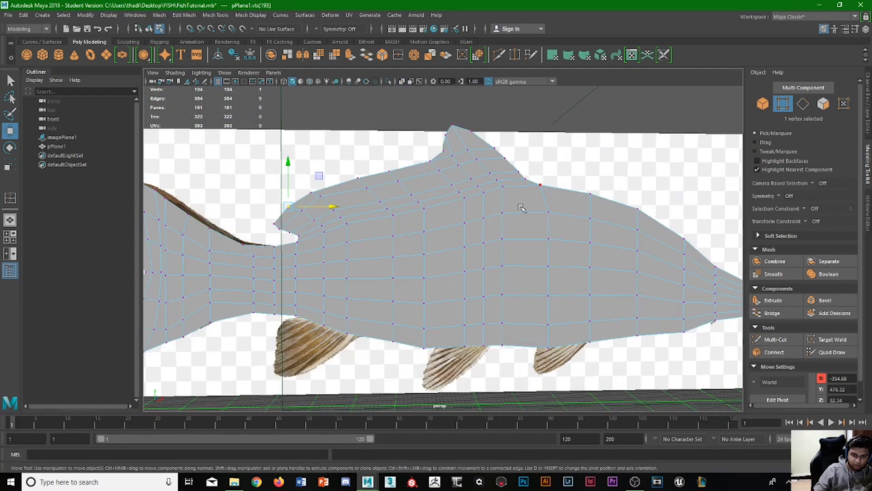
{"action": "key", "text": "space"}
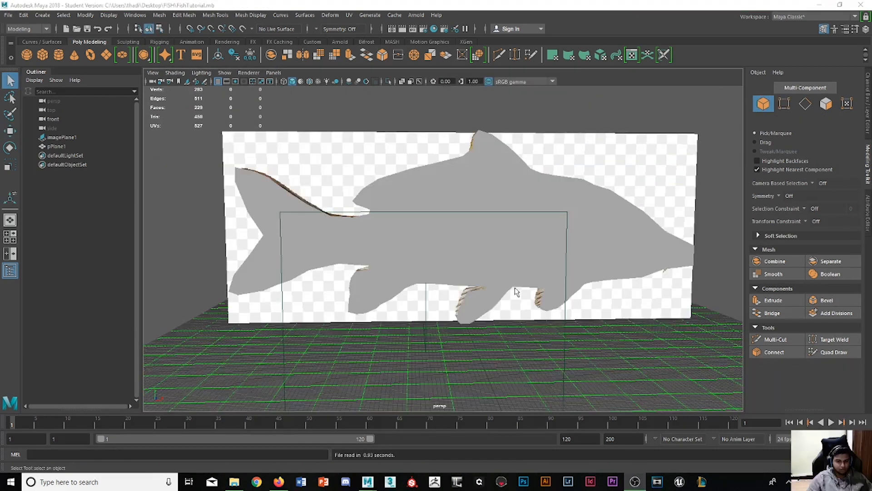
Step: Select the fish mesh and examine its lower fins and head against the reference image in the perspective and front views
{"action": "left_click", "coordinate": [593, 219]}
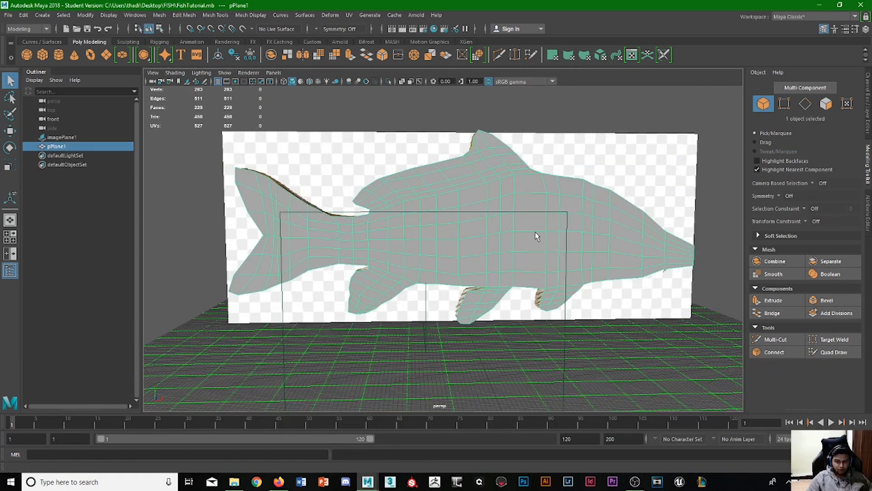
{"action": "middle_click_drag", "start_coordinate": [536, 236], "coordinate": [506, 231], "text": "alt"}
{"action": "left_click_drag", "start_coordinate": [506, 231], "coordinate": [550, 233], "text": "alt"}
{"action": "key", "text": "space"}
{"action": "key", "text": "space"}
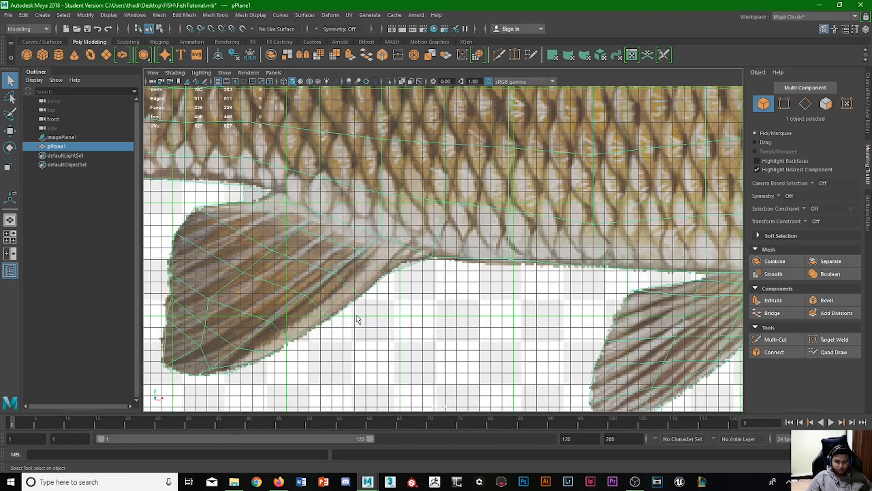
{"action": "scroll", "coordinate": [536, 171], "scroll_direction": "down", "scroll_amount": 4}
{"action": "middle_click_drag", "start_coordinate": [536, 170], "coordinate": [354, 173], "text": "alt"}
{"action": "scroll", "coordinate": [597, 228], "scroll_direction": "up", "scroll_amount": 6}
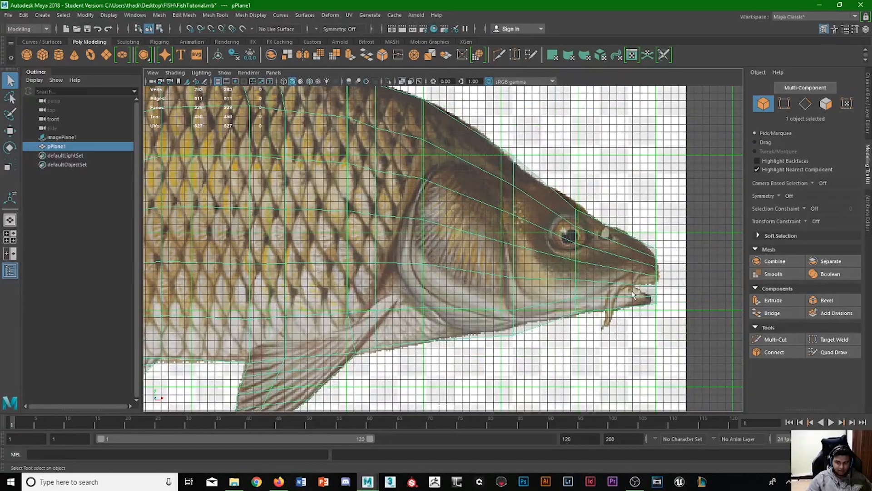
{"action": "scroll", "coordinate": [605, 300], "scroll_direction": "up", "scroll_amount": 5}
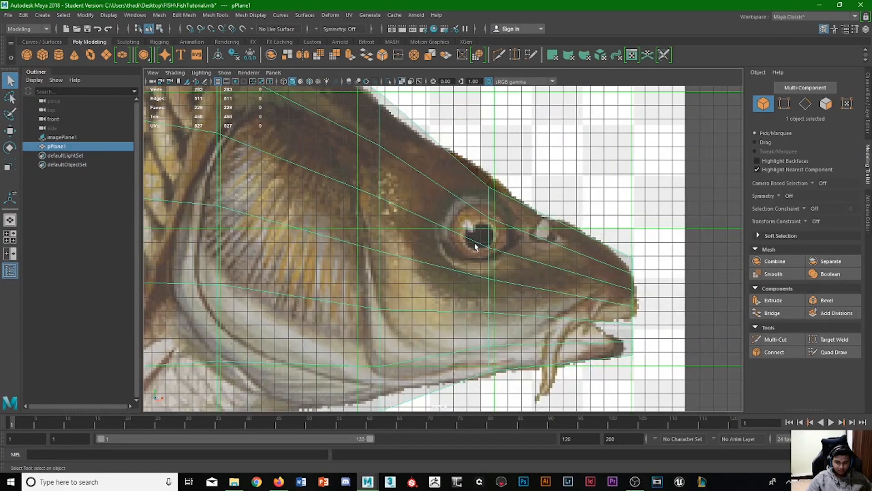
{"action": "left_click", "coordinate": [490, 248], "text": "alt"}
{"action": "middle_click_drag", "start_coordinate": [490, 247], "coordinate": [426, 214], "text": "alt"}
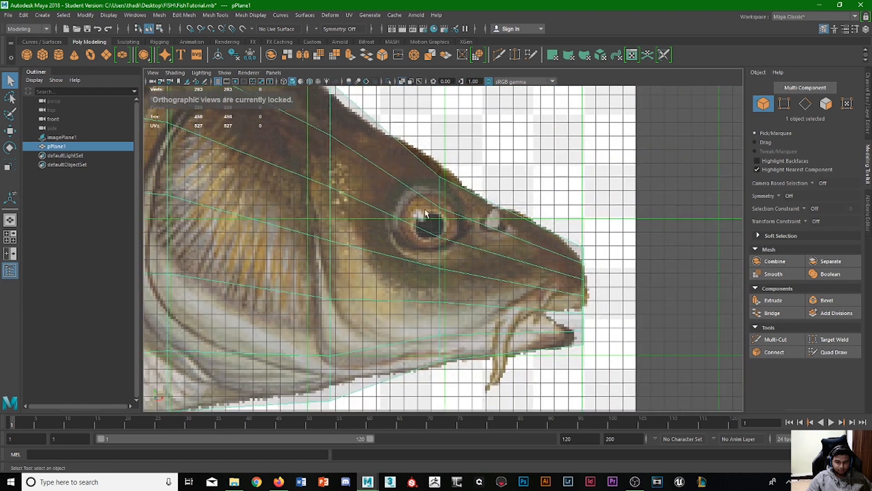
{"action": "key", "text": "space"}
{"action": "key", "text": "space"}
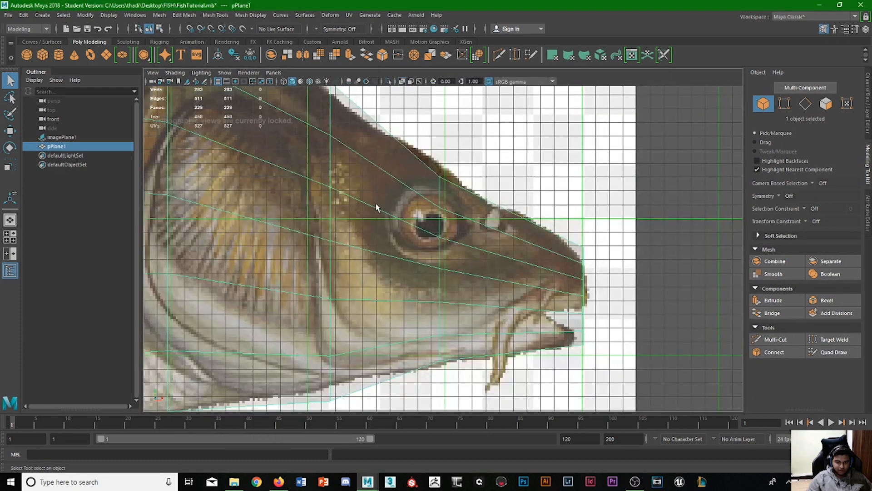
Step: Insert several vertical edge loops through the head across the eye area
{"action": "left_click", "coordinate": [806, 103]}
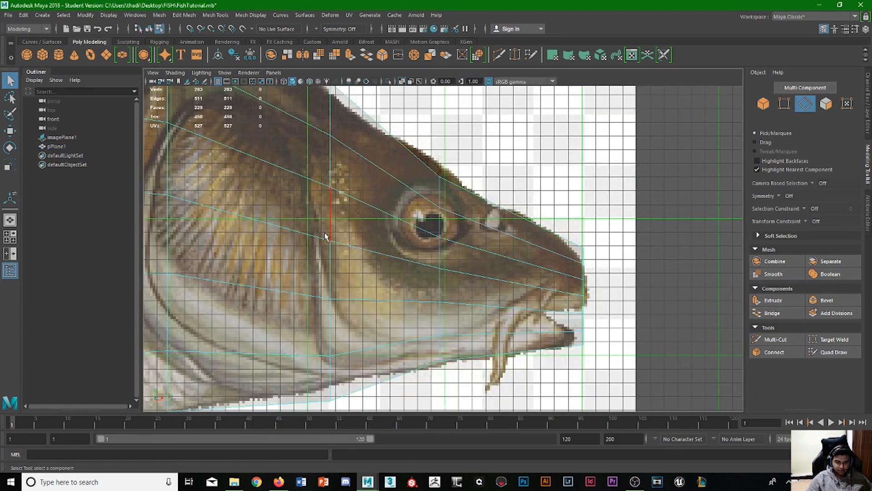
{"action": "right_click_drag", "start_coordinate": [334, 224], "coordinate": [327, 287], "text": "shift"}
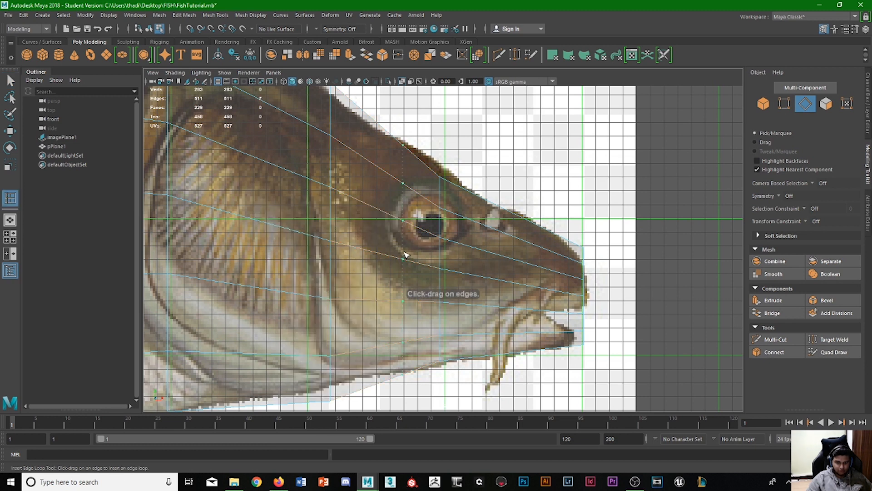
{"action": "left_click", "coordinate": [399, 250]}
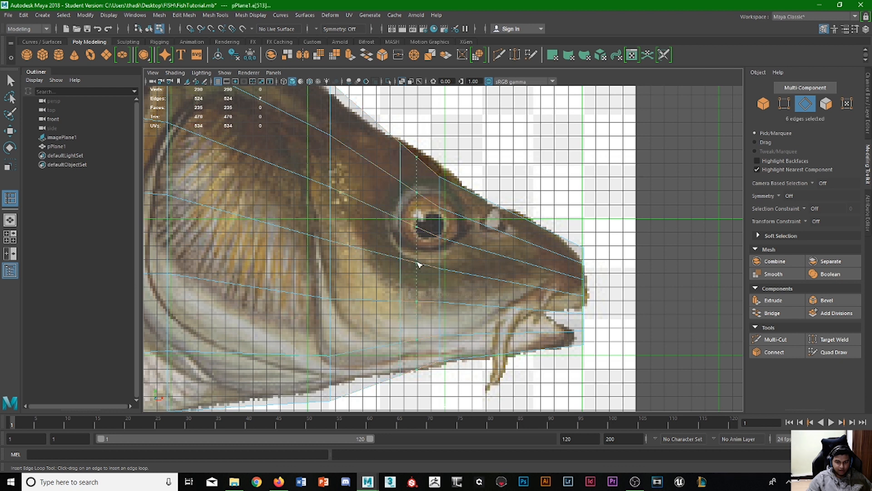
{"action": "left_click_drag", "start_coordinate": [419, 265], "coordinate": [461, 274]}
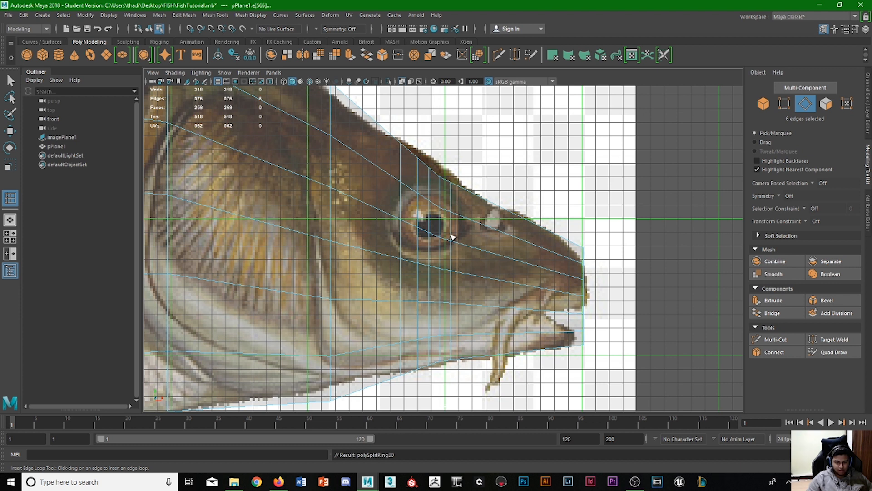
Step: Set the fish mesh to face selection with the eye area framed in the front view
{"action": "left_click", "coordinate": [827, 104]}
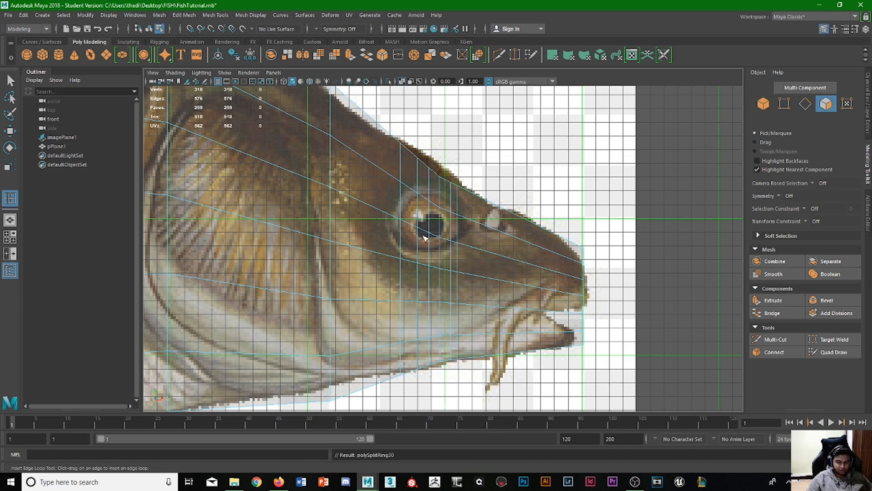
{"action": "key", "text": "space"}
{"action": "key", "text": "space"}
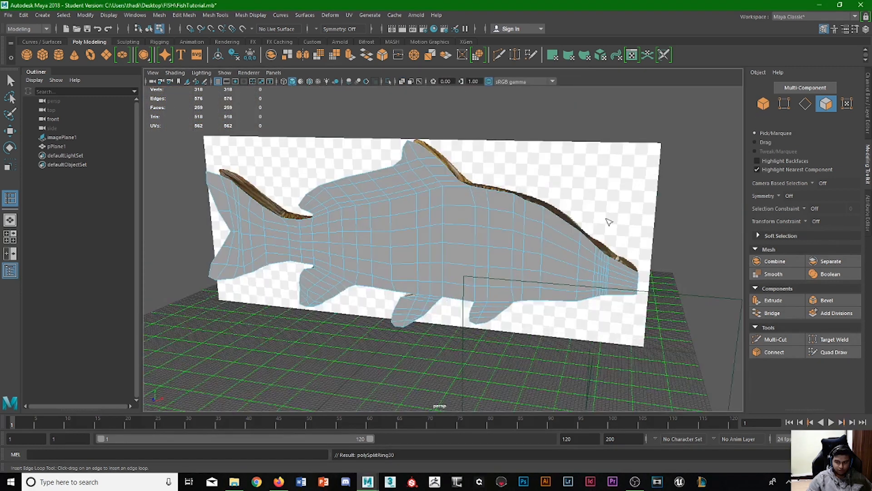
{"action": "key", "text": "space"}
{"action": "key", "text": "space"}
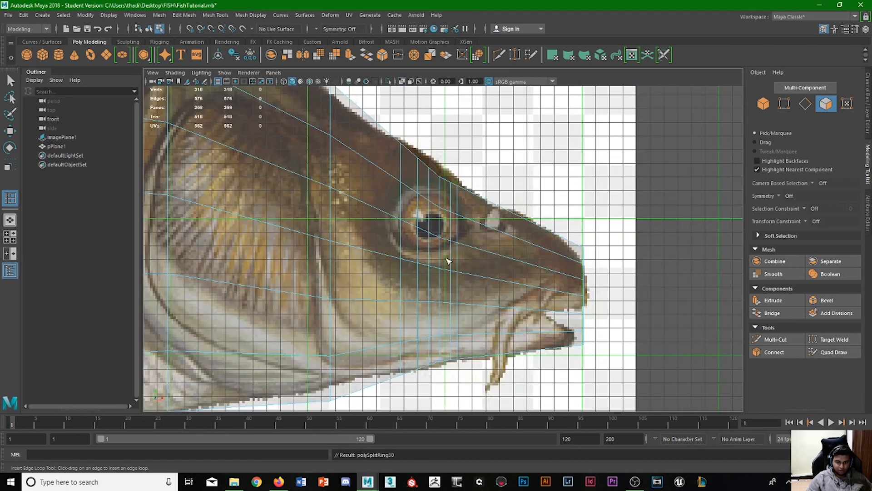
{"action": "scroll", "coordinate": [445, 245], "scroll_direction": "up", "scroll_amount": 5}
{"action": "left_click", "coordinate": [806, 106]}
{"action": "left_click", "coordinate": [827, 109]}
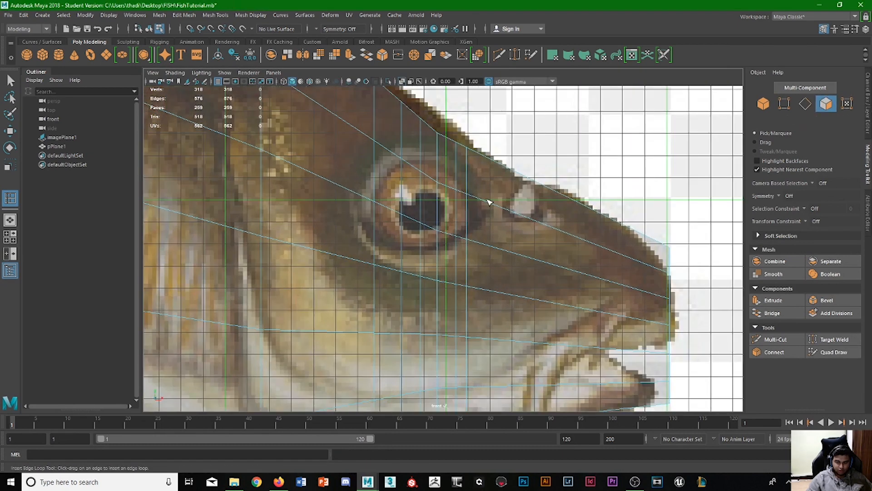
{"action": "left_click", "coordinate": [397, 186]}
{"action": "key", "text": "q"}
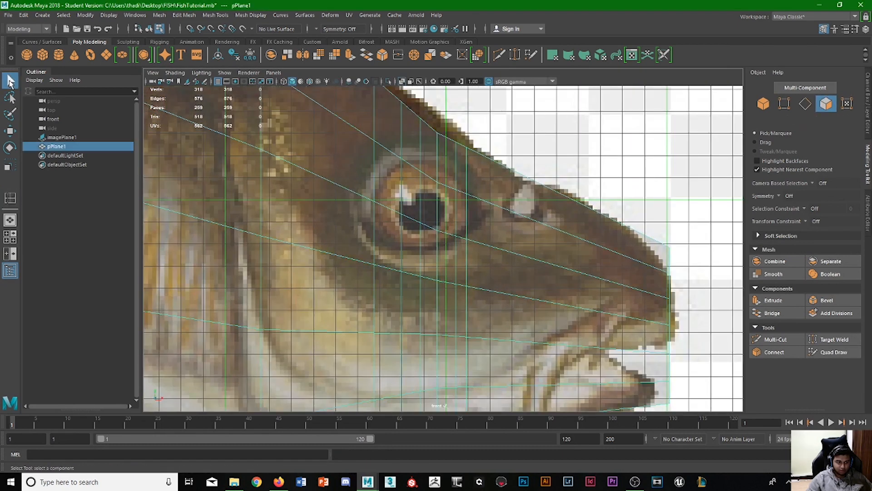
{"action": "left_click", "coordinate": [391, 178]}
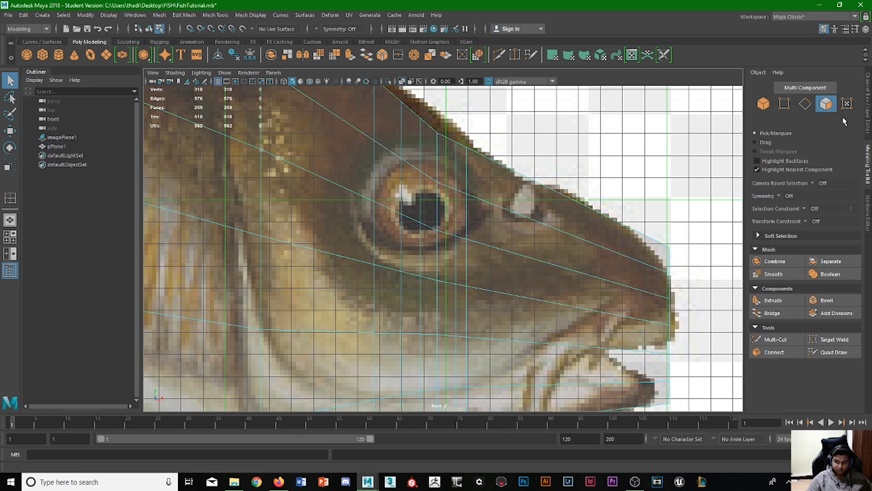
{"action": "left_click", "coordinate": [826, 104]}
{"action": "left_click", "coordinate": [826, 104]}
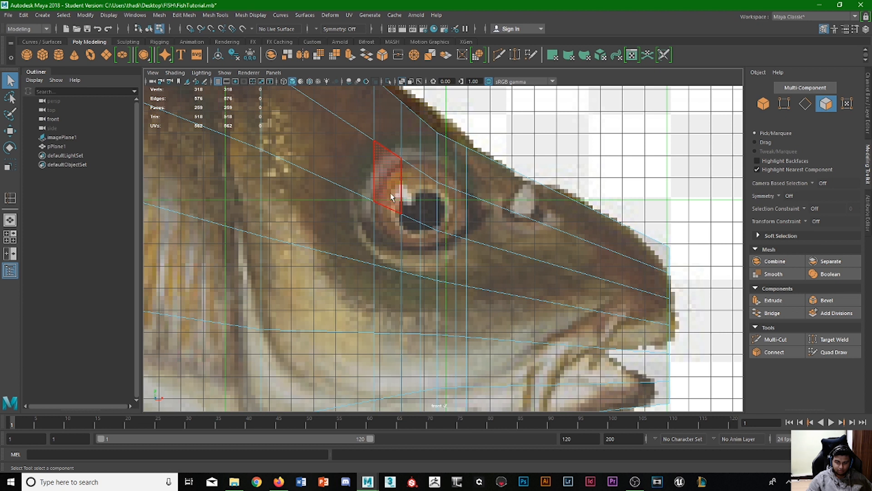
Step: Select the ten faces covering the eye, in two rows of five
{"action": "left_click", "coordinate": [392, 195]}
{"action": "left_click", "coordinate": [427, 199], "text": "shift"}
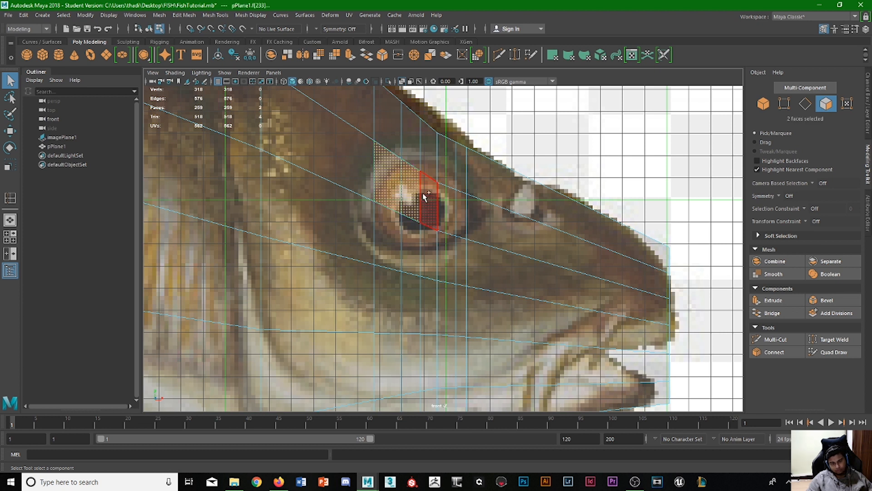
{"action": "left_click", "coordinate": [446, 204], "text": "shift"}
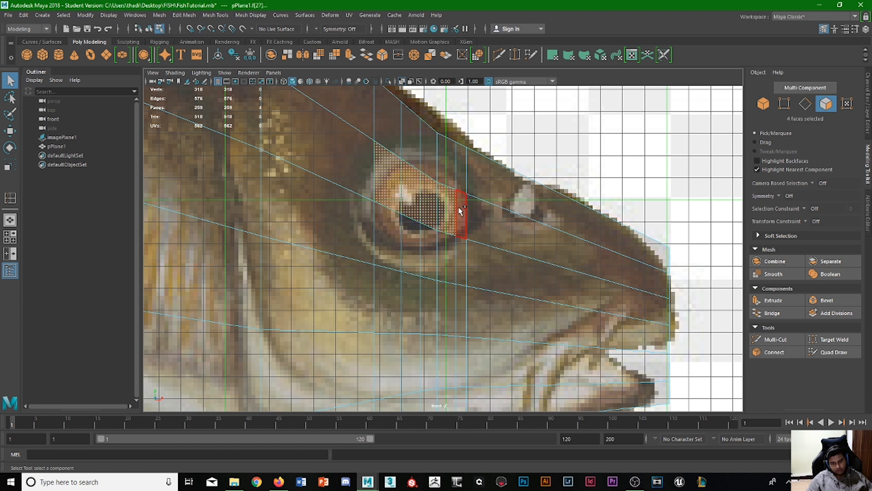
{"action": "left_click", "coordinate": [461, 212], "text": "shift"}
{"action": "left_click", "coordinate": [461, 248], "text": "shift"}
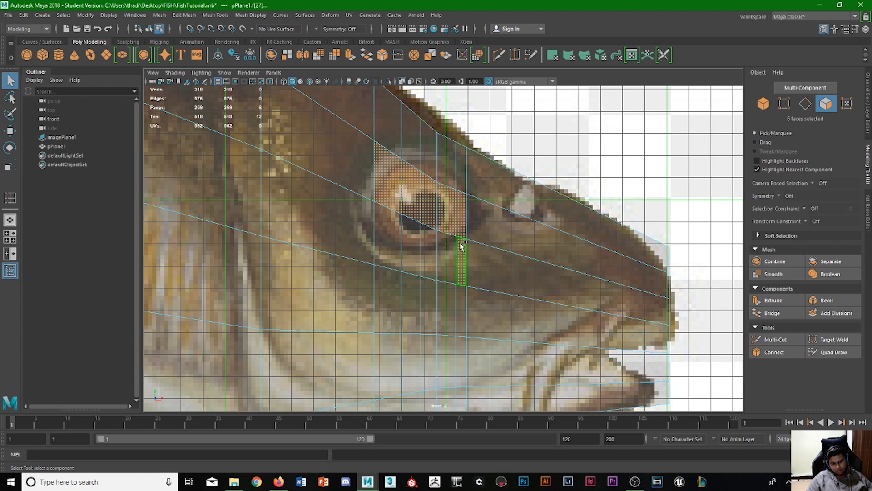
{"action": "left_click", "coordinate": [444, 249], "text": "shift"}
{"action": "left_click", "coordinate": [415, 245], "text": "shift"}
{"action": "left_click", "coordinate": [391, 240], "text": "shift"}
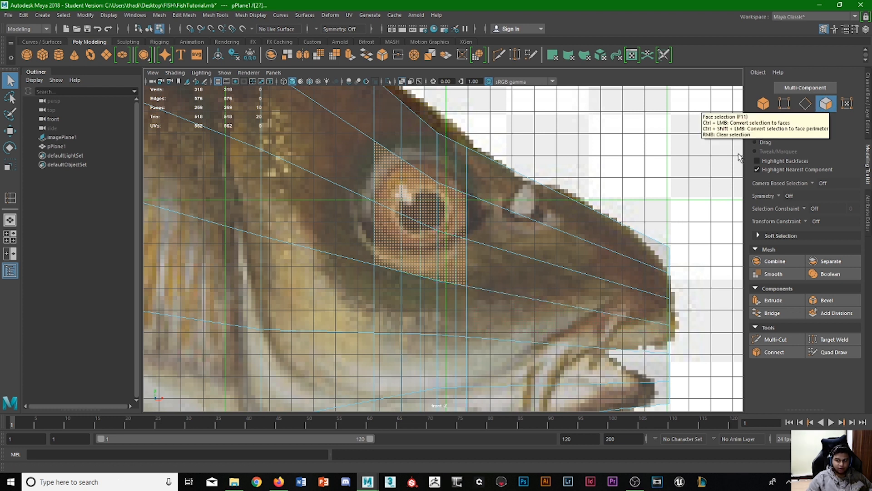
Step: Try circularizing the selected eye faces and shifting the circle vertically
{"action": "right_click", "coordinate": [408, 216]}
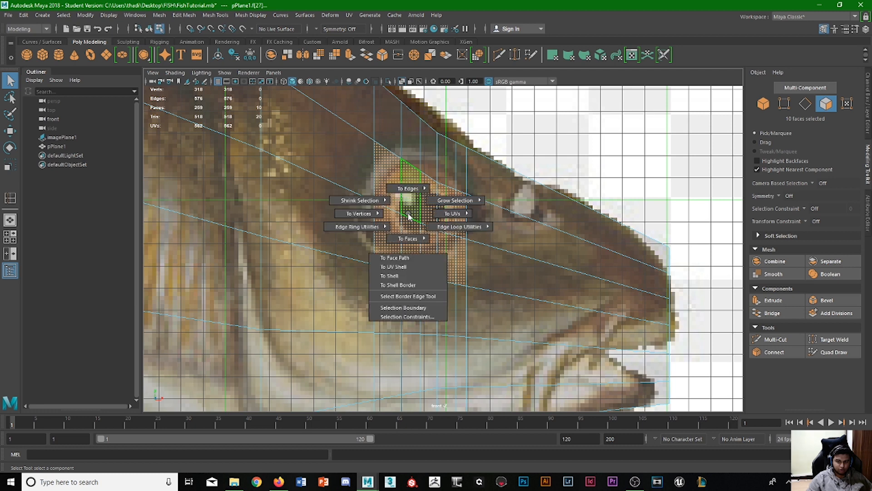
{"action": "right_click_drag", "start_coordinate": [409, 216], "coordinate": [395, 289], "text": "shift"}
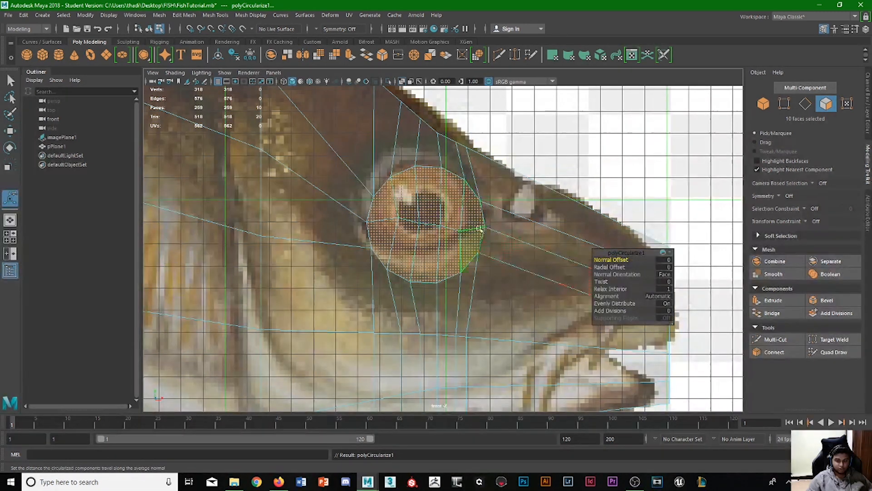
{"action": "key", "text": "w"}
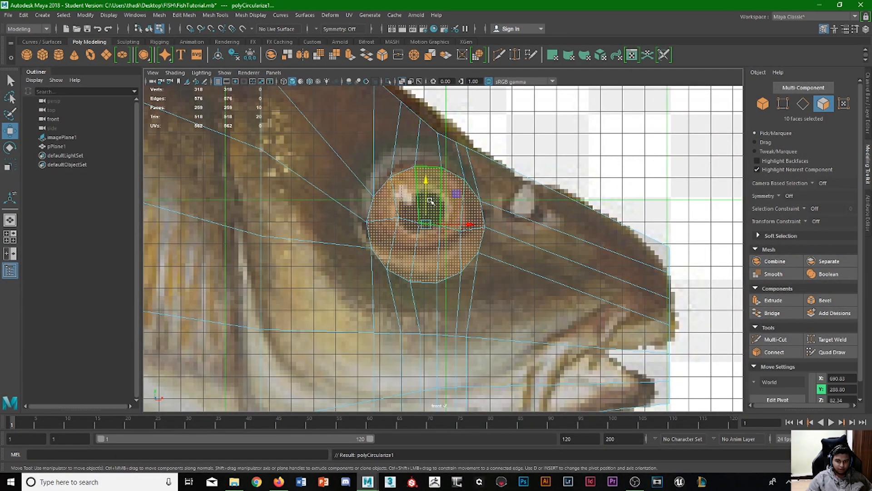
{"action": "key", "text": "ctrl+z"}
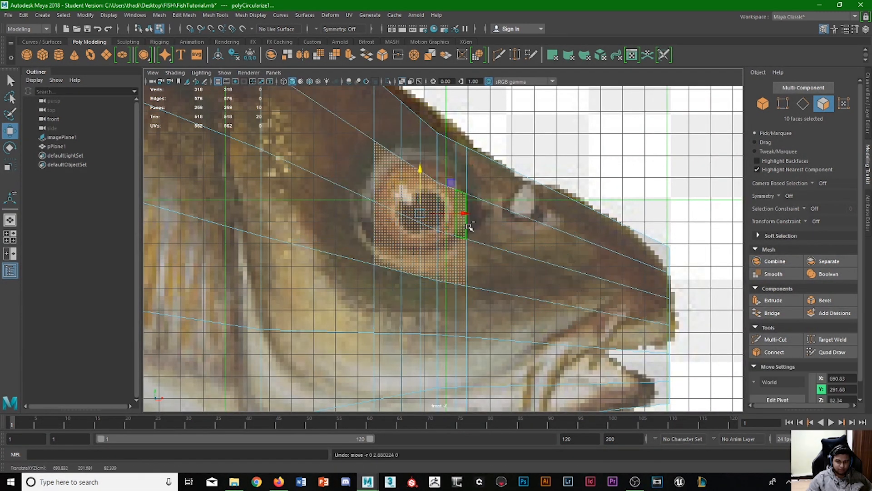
Step: Circularize the ten eye faces and shrink the circle slightly with a negative radial offset
{"action": "right_click", "coordinate": [436, 244], "text": "shift"}
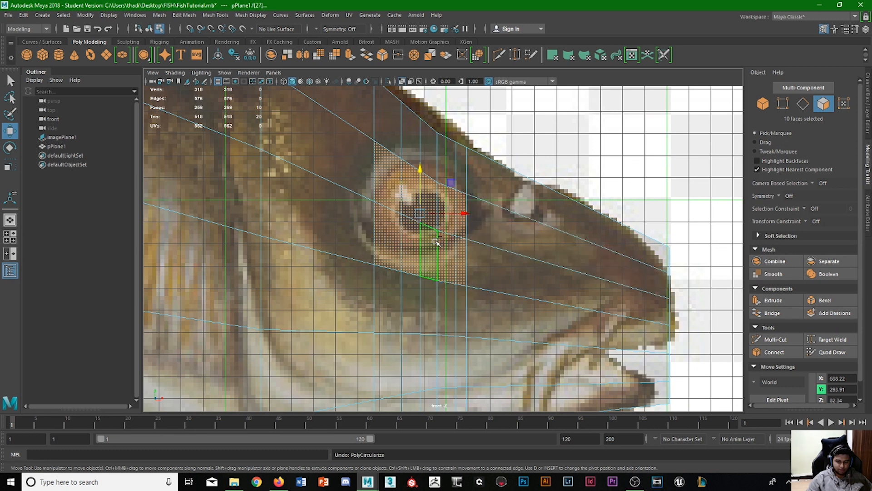
{"action": "right_click", "coordinate": [437, 245], "text": "shift"}
{"action": "right_click_drag", "start_coordinate": [436, 244], "coordinate": [445, 313], "text": "shift"}
{"action": "left_click_drag", "start_coordinate": [609, 267], "coordinate": [597, 288]}
{"action": "key", "text": "ctrl+z"}
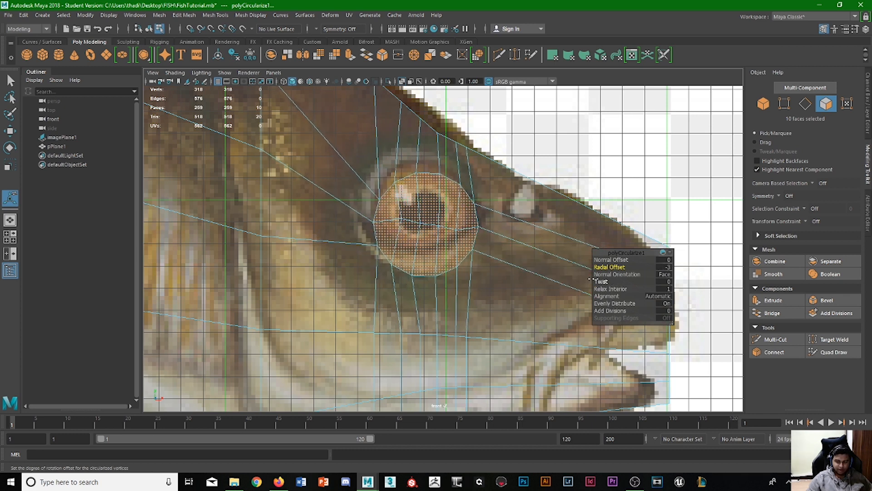
{"action": "key", "text": "ctrl+z"}
Step: Move the circular faces over the reference eye, to about X 687, Y 296
{"action": "key", "text": "w"}
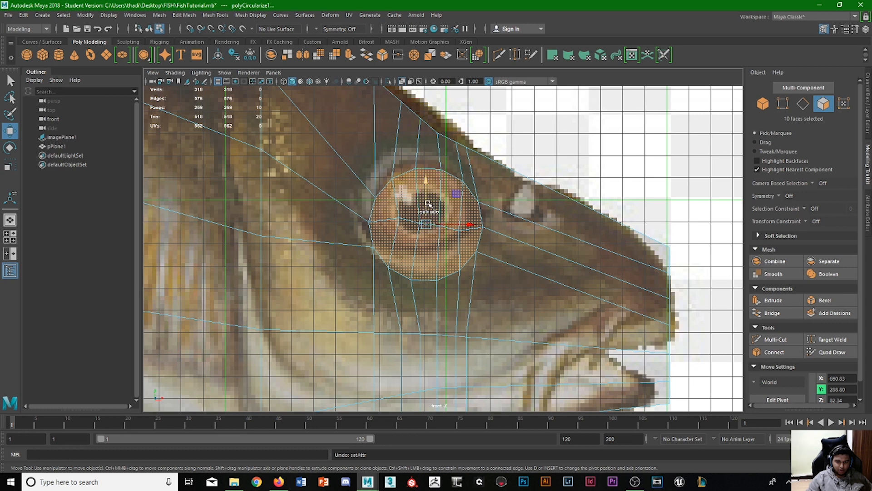
{"action": "left_click_drag", "start_coordinate": [423, 203], "coordinate": [422, 187]}
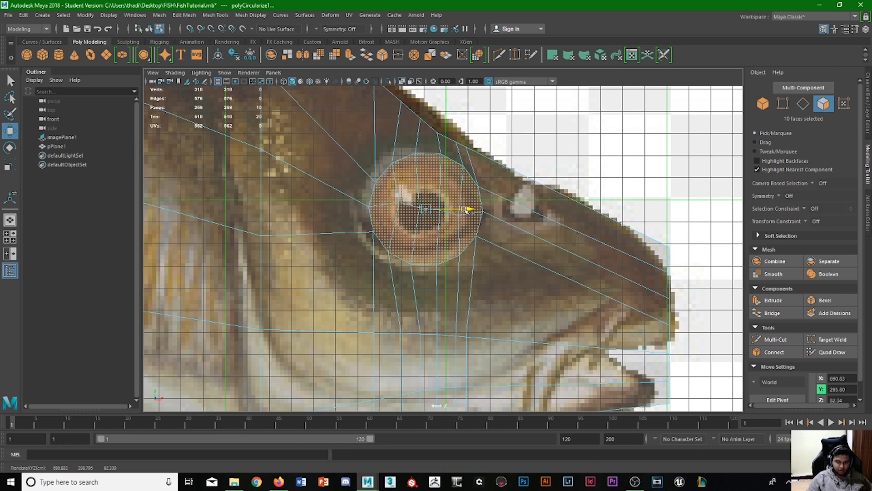
{"action": "left_click_drag", "start_coordinate": [467, 211], "coordinate": [459, 211]}
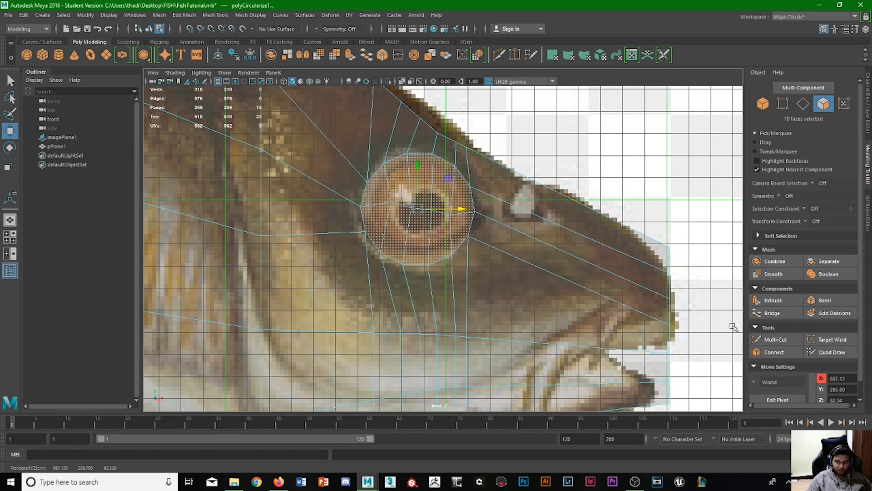
Step: Extrude the circular eye faces and ready the new faces for scaling
{"action": "left_click", "coordinate": [788, 302]}
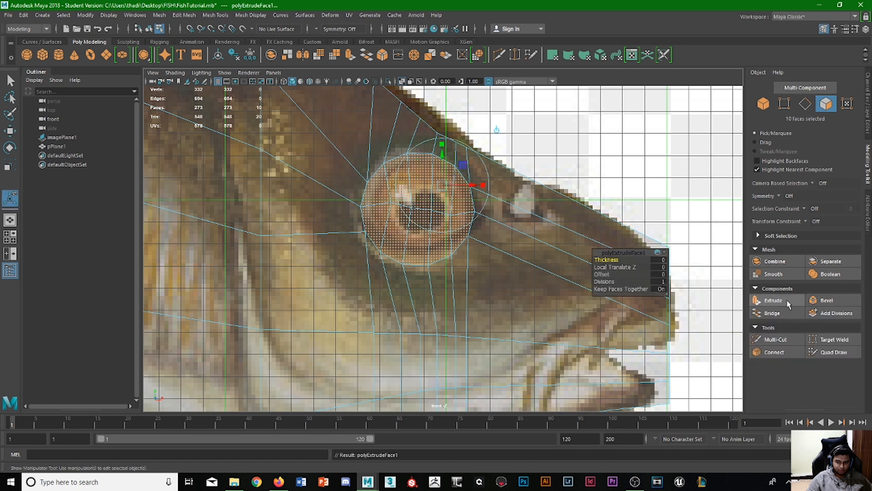
{"action": "key", "text": "r"}
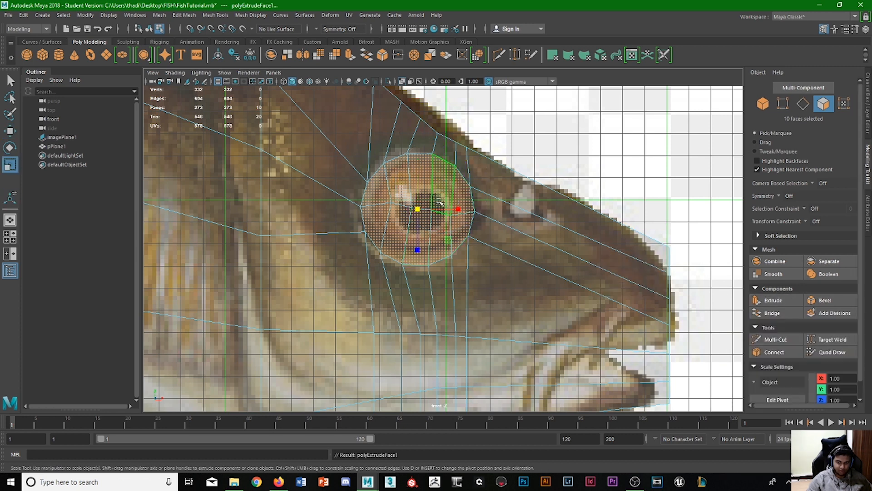
Step: Scale the ten extruded eye faces slightly inward, then extrude them again outward from the head by about 6.6 in local Z
{"action": "left_click_drag", "start_coordinate": [416, 210], "coordinate": [407, 235]}
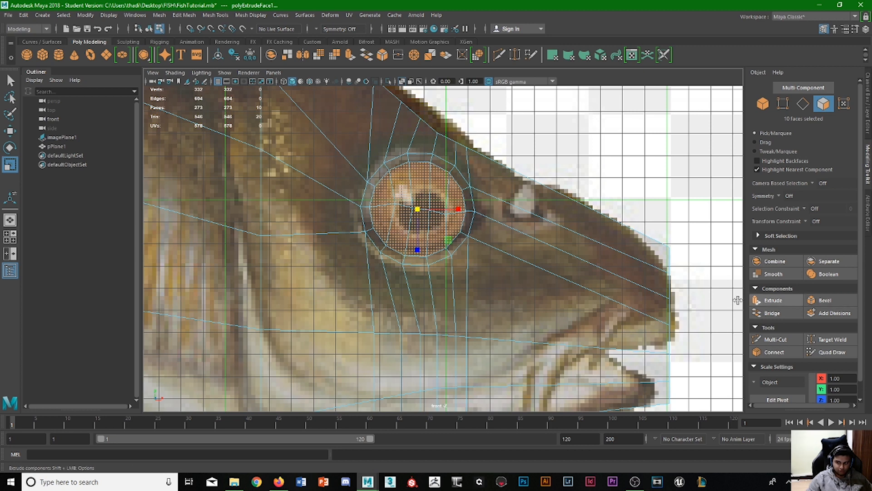
{"action": "key", "text": "ctrl+e"}
{"action": "key", "text": "space"}
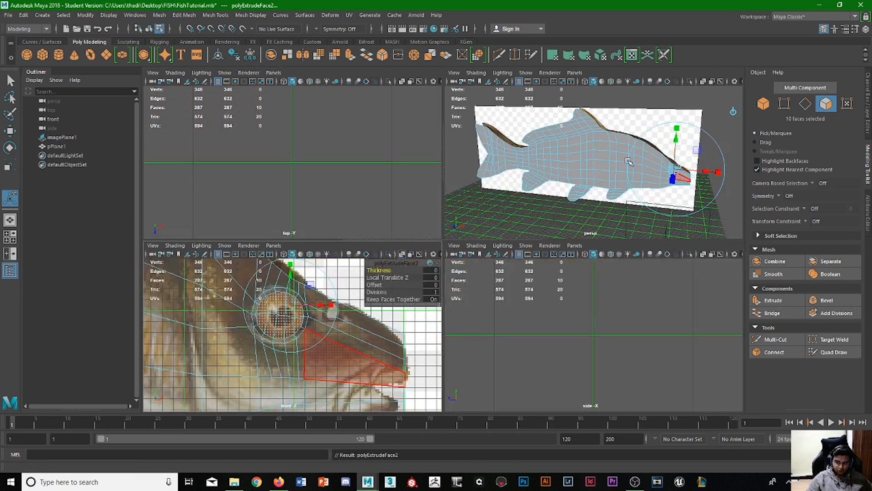
{"action": "key", "text": "space"}
{"action": "scroll", "coordinate": [645, 300], "scroll_direction": "up", "scroll_amount": 5}
{"action": "scroll", "coordinate": [633, 299], "scroll_direction": "down", "scroll_amount": 5}
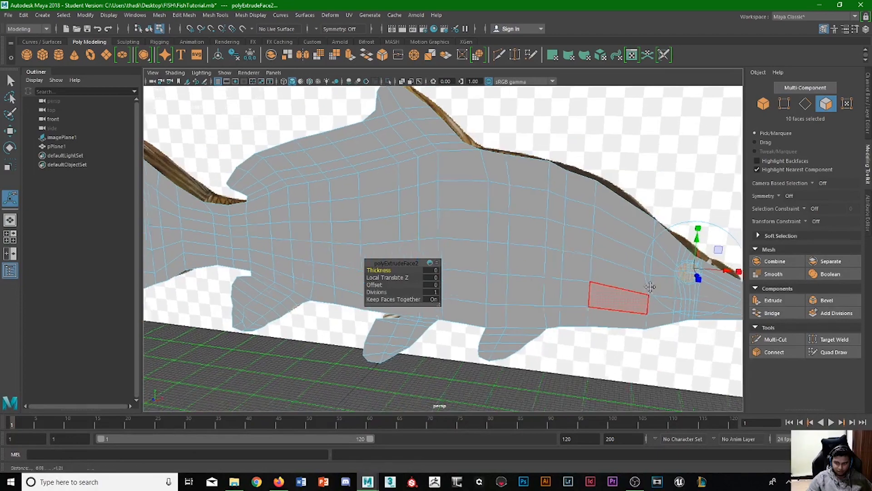
{"action": "left_click_drag", "start_coordinate": [633, 299], "coordinate": [439, 241], "text": "alt"}
{"action": "scroll", "coordinate": [439, 241], "scroll_direction": "up", "scroll_amount": 6}
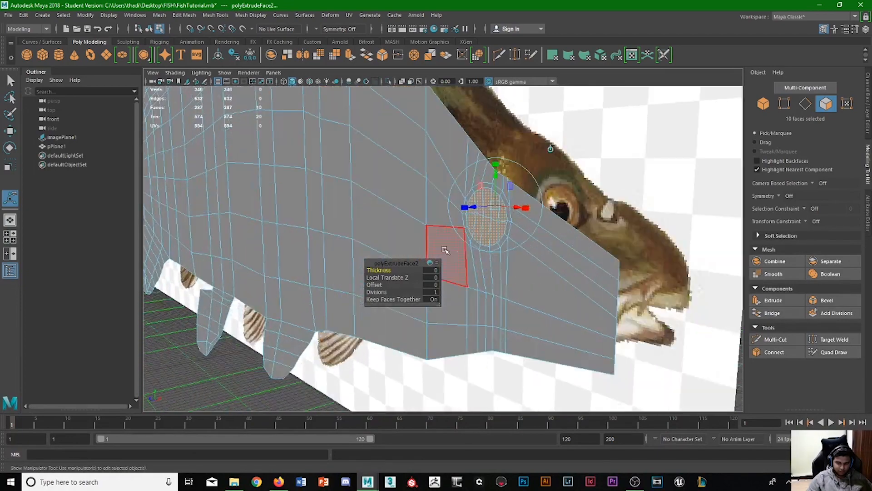
{"action": "middle_click_drag", "start_coordinate": [439, 241], "coordinate": [463, 207], "text": "alt"}
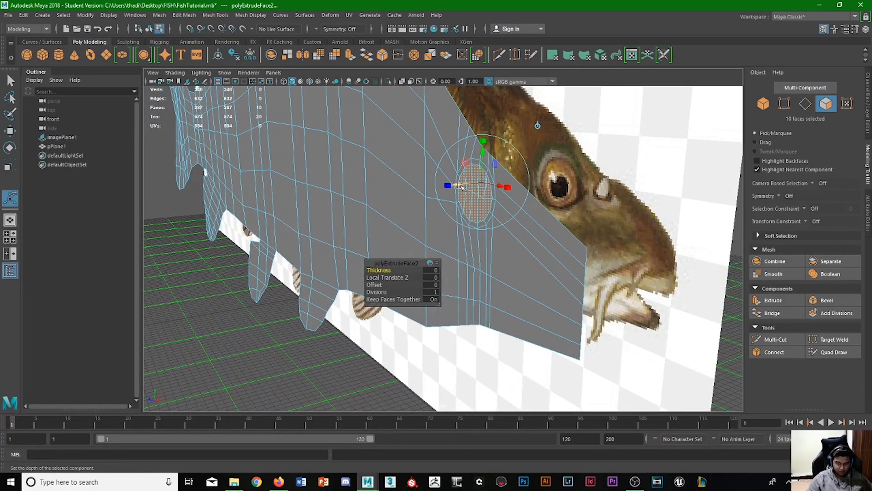
{"action": "left_click_drag", "start_coordinate": [460, 186], "coordinate": [453, 188]}
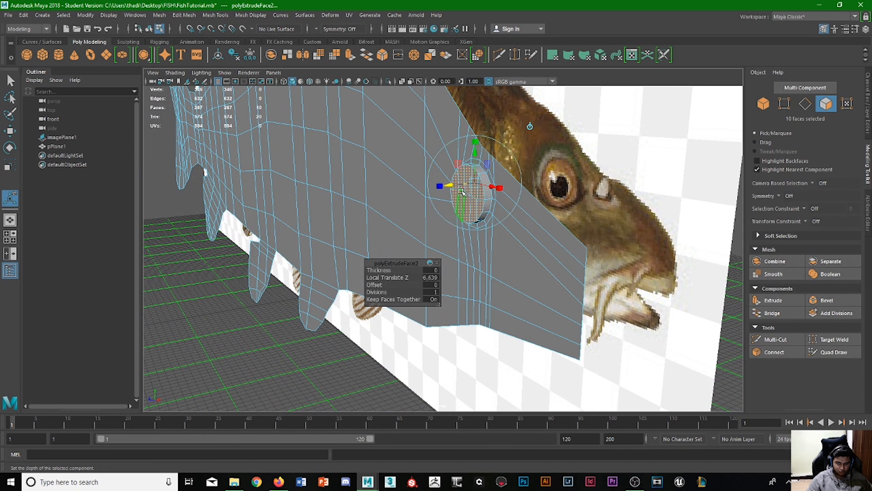
Step: Scale the protruding eye faces down toward their centre to taper the eye, then clear the selection
{"action": "key", "text": "r"}
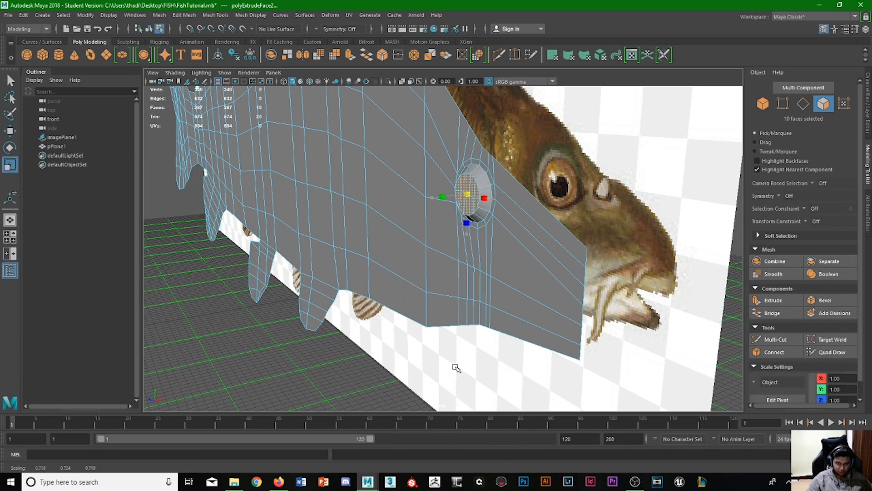
{"action": "middle_click_drag", "start_coordinate": [456, 368], "coordinate": [441, 342]}
{"action": "left_click", "coordinate": [306, 396]}
{"action": "left_click_drag", "start_coordinate": [414, 319], "coordinate": [432, 286], "text": "alt"}
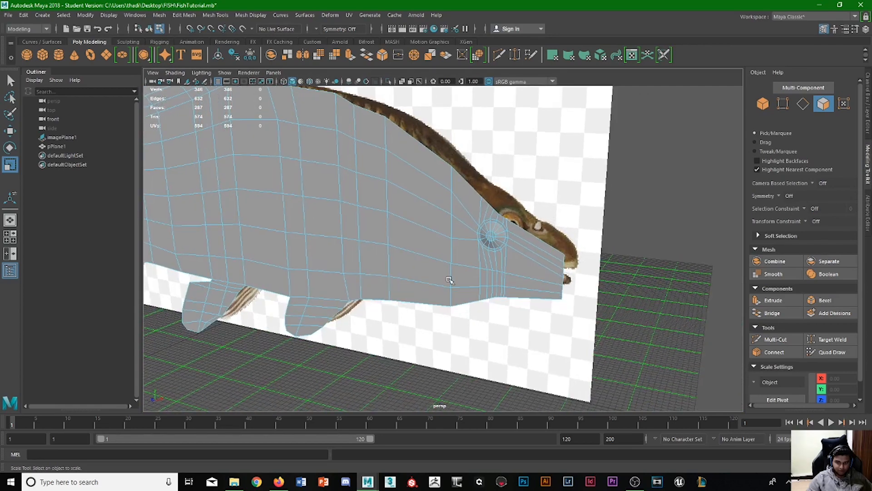
Step: Select the 18 vertices of the eye's inner disc and fit them onto the pupil in the front-view reference image
{"action": "left_click", "coordinate": [782, 104]}
{"action": "scroll", "coordinate": [547, 269], "scroll_direction": "up", "scroll_amount": 5}
{"action": "middle_click_drag", "start_coordinate": [611, 207], "coordinate": [523, 217], "text": "alt"}
{"action": "scroll", "coordinate": [511, 214], "scroll_direction": "up", "scroll_amount": 5}
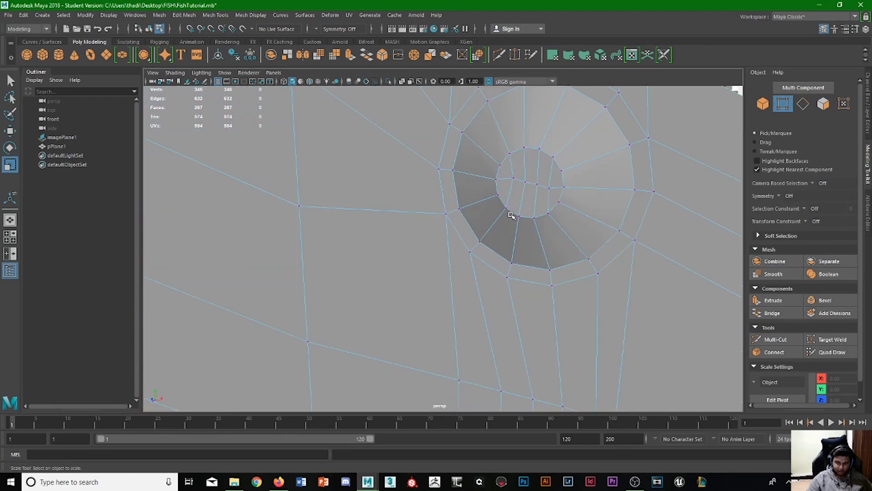
{"action": "middle_click_drag", "start_coordinate": [565, 186], "coordinate": [445, 222], "text": "alt"}
{"action": "double_click", "coordinate": [417, 187]}
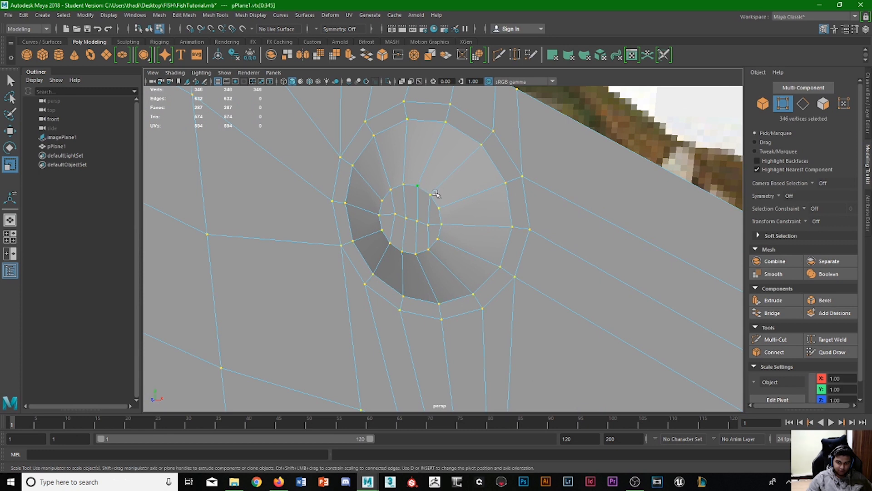
{"action": "left_click", "coordinate": [437, 199]}
{"action": "key", "text": "q"}
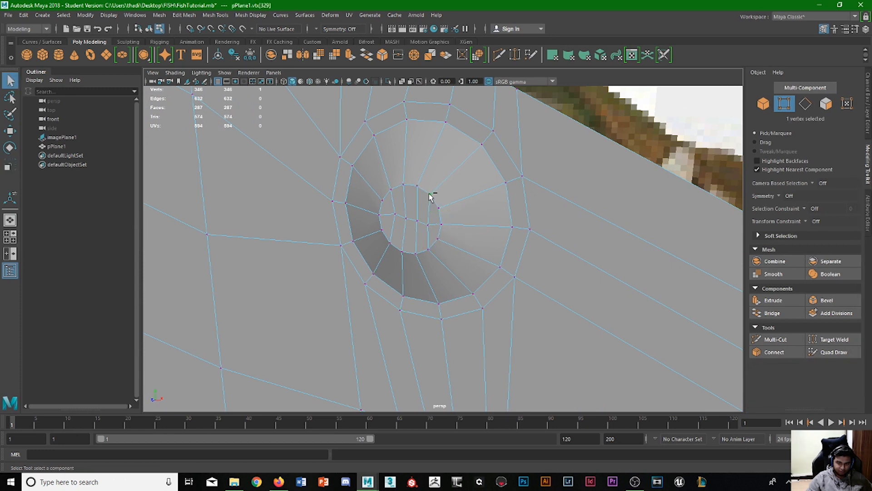
{"action": "left_click", "coordinate": [431, 195], "text": "shift"}
{"action": "left_click", "coordinate": [382, 201], "text": "shift"}
{"action": "left_click", "coordinate": [391, 189], "text": "shift"}
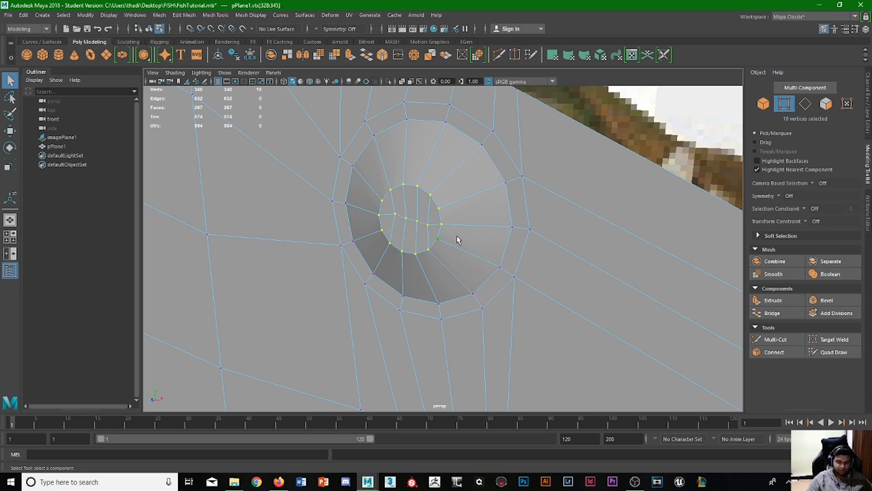
{"action": "key", "text": "space"}
{"action": "key", "text": "space"}
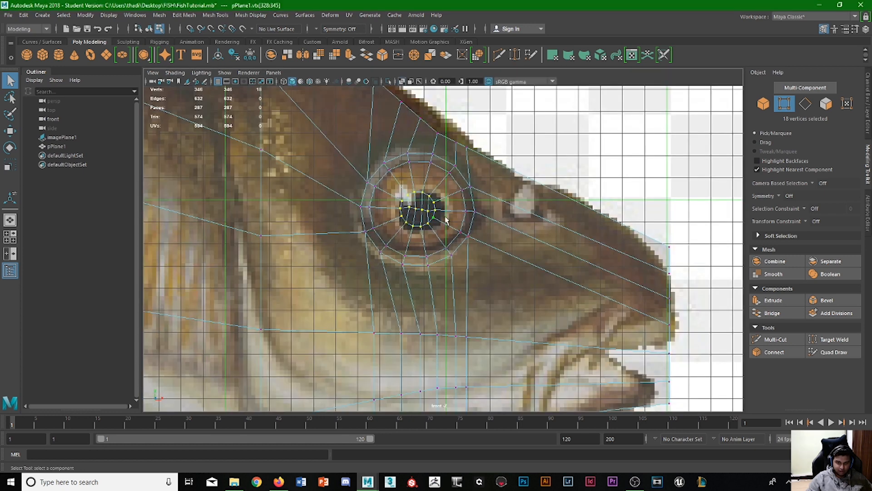
{"action": "key", "text": "w"}
{"action": "mouse_move", "coordinate": [452, 210]}
{"action": "left_mouse_down"}
{"action": "mouse_move", "coordinate": [460, 210]}
{"action": "mouse_move", "coordinate": [430, 211]}
{"action": "mouse_move", "coordinate": [456, 212]}
{"action": "left_mouse_up"}
{"action": "key", "text": "r"}
{"action": "key", "text": "w"}
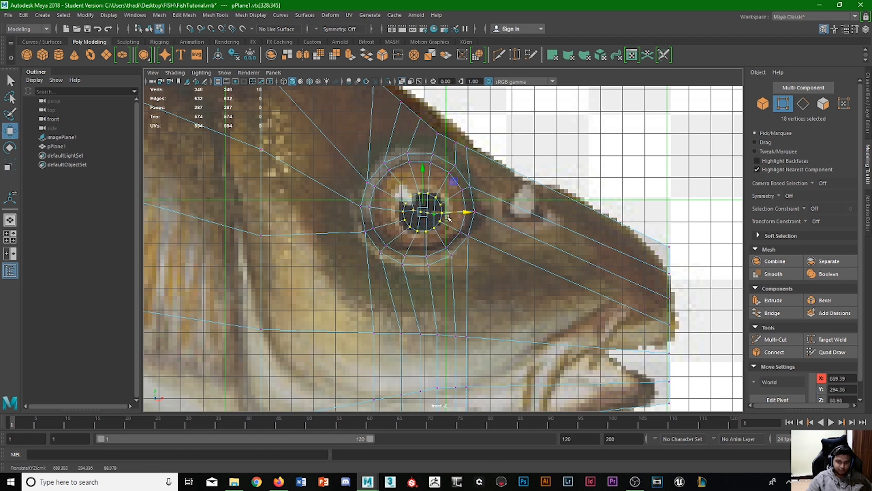
Step: Insert four vertical edge loops across the snout and lower jaw between the eye and the mouth's front edge
{"action": "key", "text": "space"}
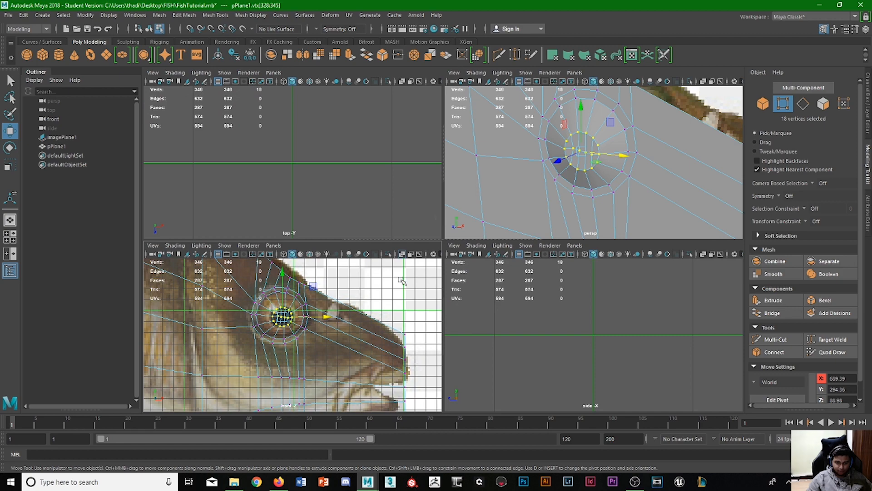
{"action": "key", "text": "space"}
{"action": "scroll", "coordinate": [487, 306], "scroll_direction": "down", "scroll_amount": 3}
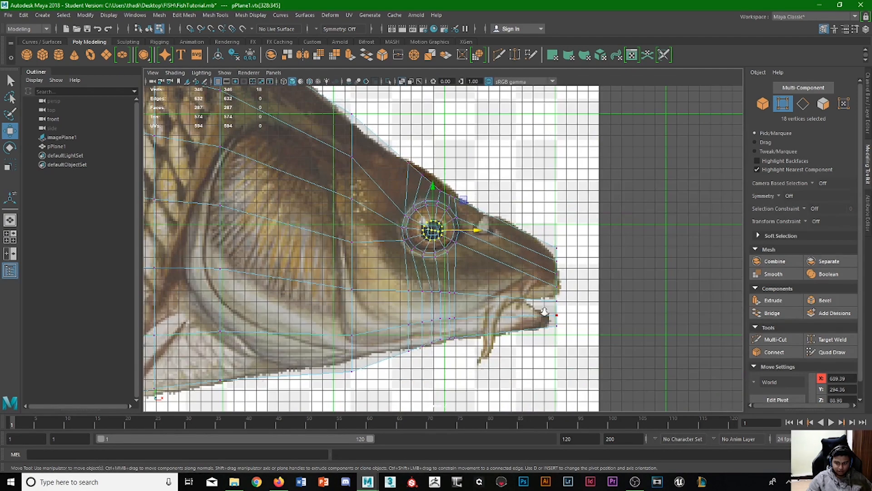
{"action": "scroll", "coordinate": [545, 311], "scroll_direction": "up", "scroll_amount": 5}
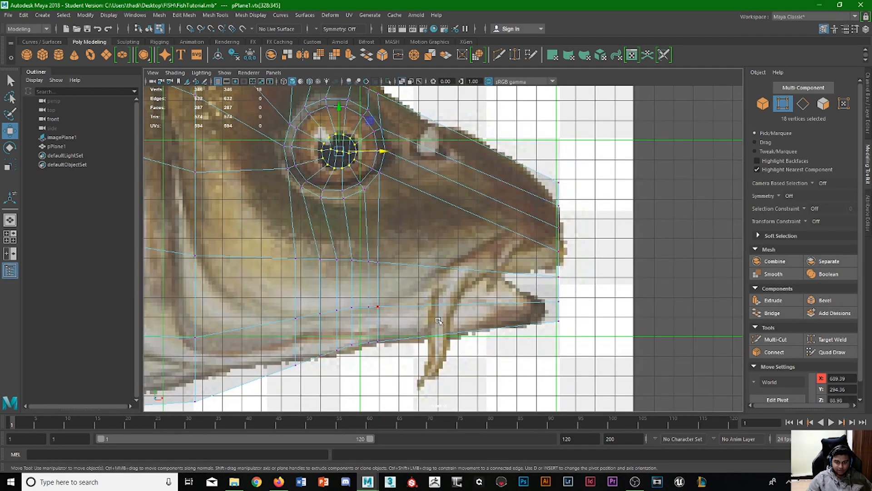
{"action": "key", "text": "F10"}
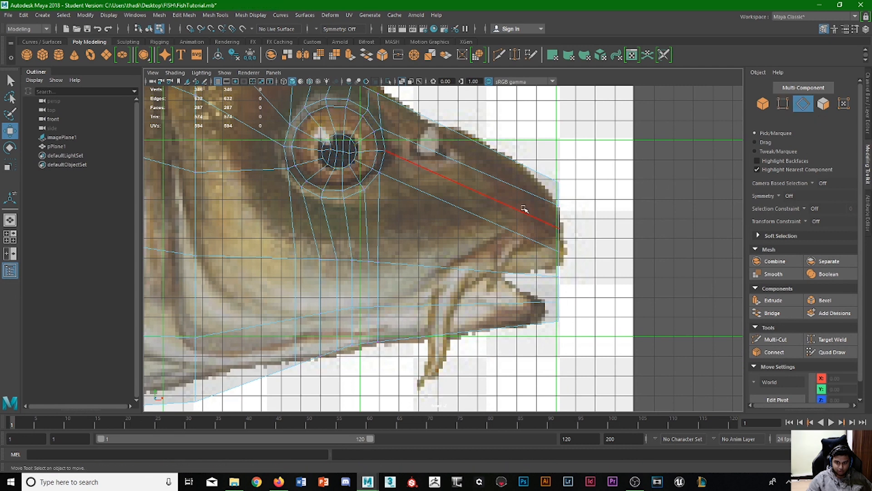
{"action": "left_click", "coordinate": [493, 220]}
{"action": "right_click", "coordinate": [493, 217], "text": "shift"}
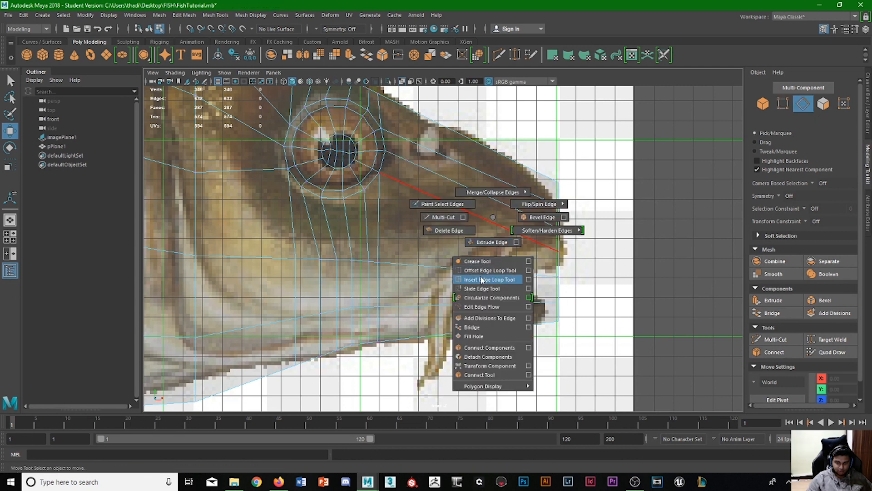
{"action": "left_click", "coordinate": [482, 280]}
{"action": "left_click", "coordinate": [389, 246]}
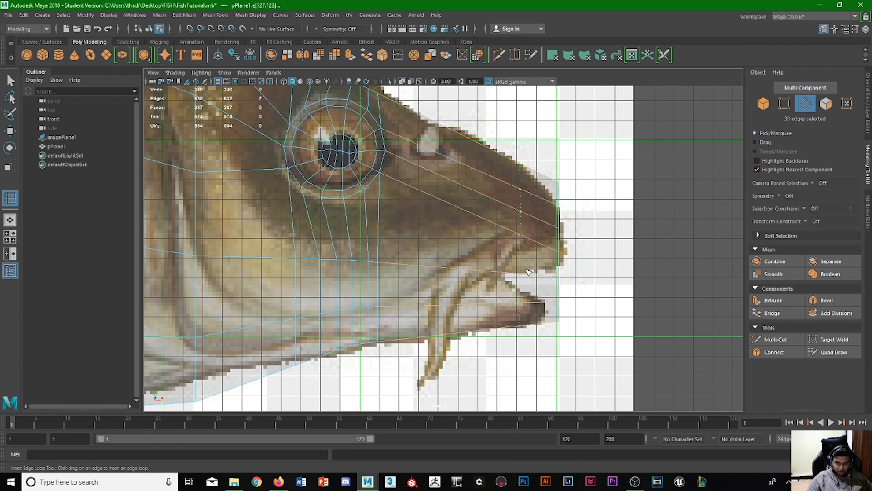
{"action": "left_click", "coordinate": [541, 273]}
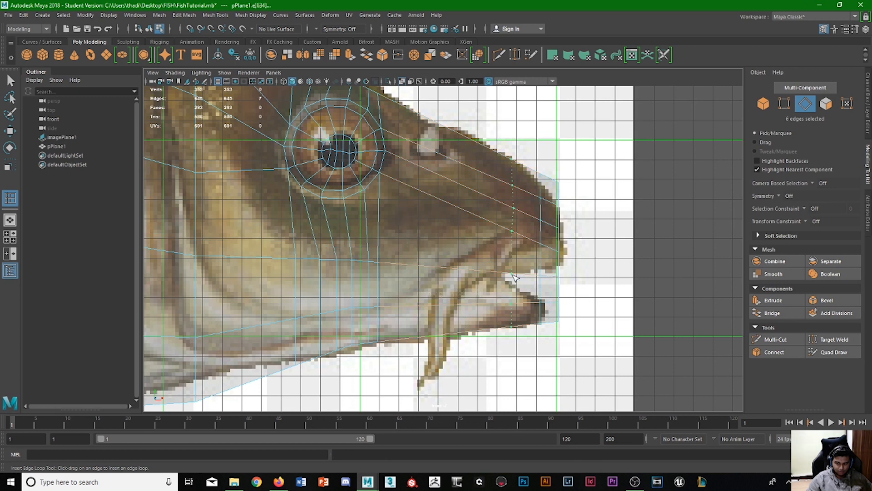
{"action": "left_click", "coordinate": [501, 273]}
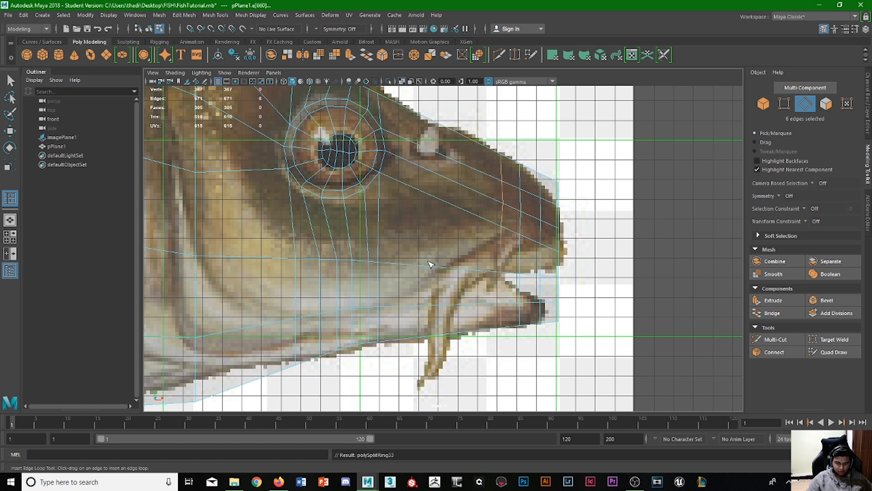
{"action": "left_click", "coordinate": [432, 267]}
{"action": "left_click", "coordinate": [432, 267]}
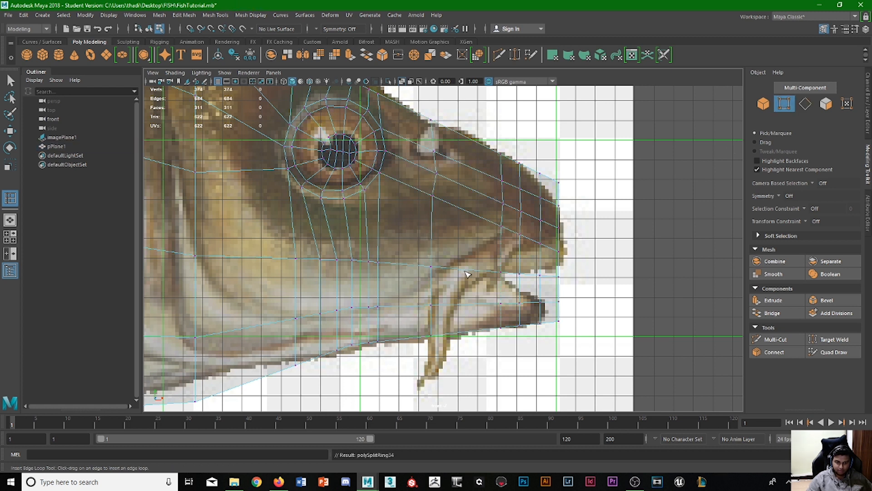
Step: Delete the two front faces that cover the open mouth gap between the upper and lower jaws
{"action": "scroll", "coordinate": [511, 325], "scroll_direction": "up", "scroll_amount": 2}
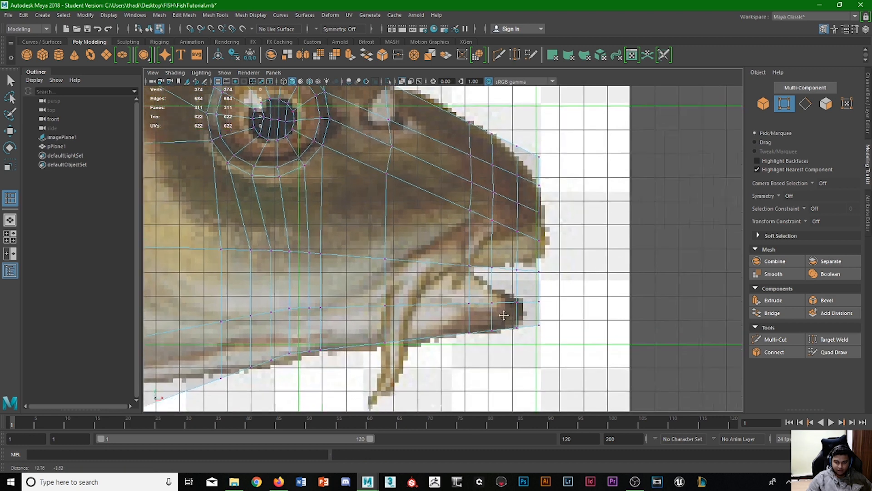
{"action": "scroll", "coordinate": [503, 315], "scroll_direction": "up", "scroll_amount": 1}
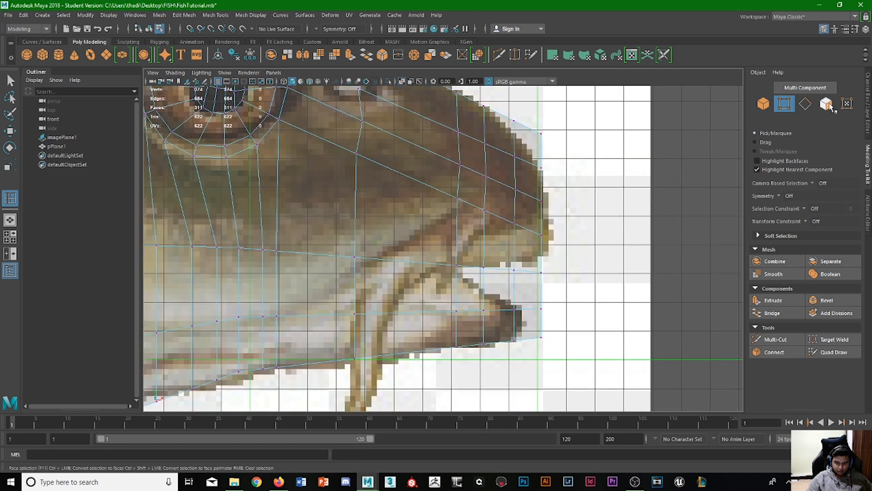
{"action": "left_click", "coordinate": [828, 106]}
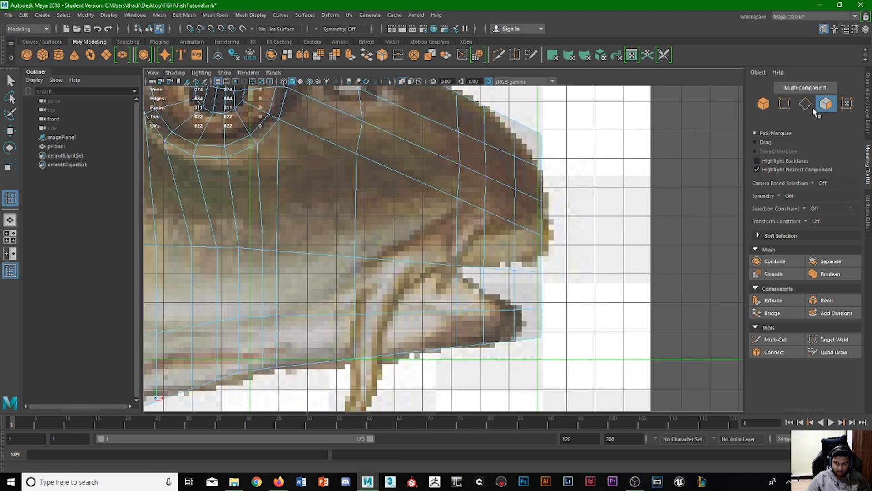
{"action": "left_click", "coordinate": [10, 81]}
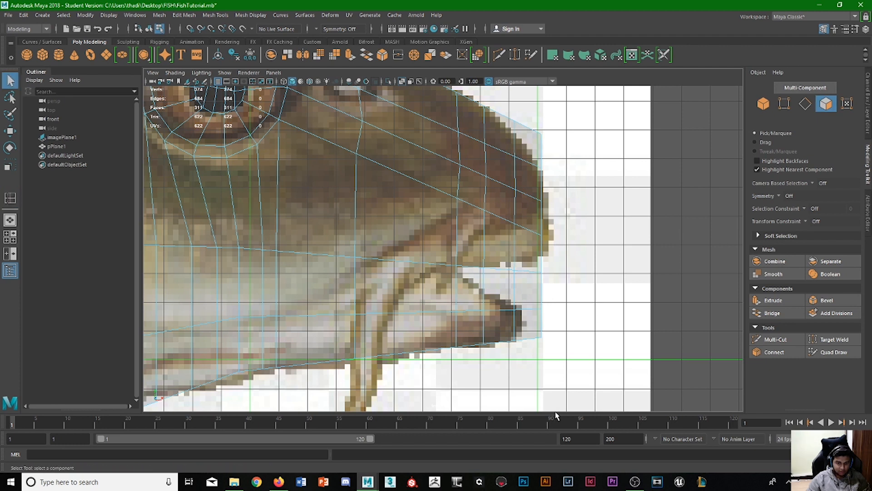
{"action": "left_click", "coordinate": [527, 291]}
{"action": "key", "text": "Delete"}
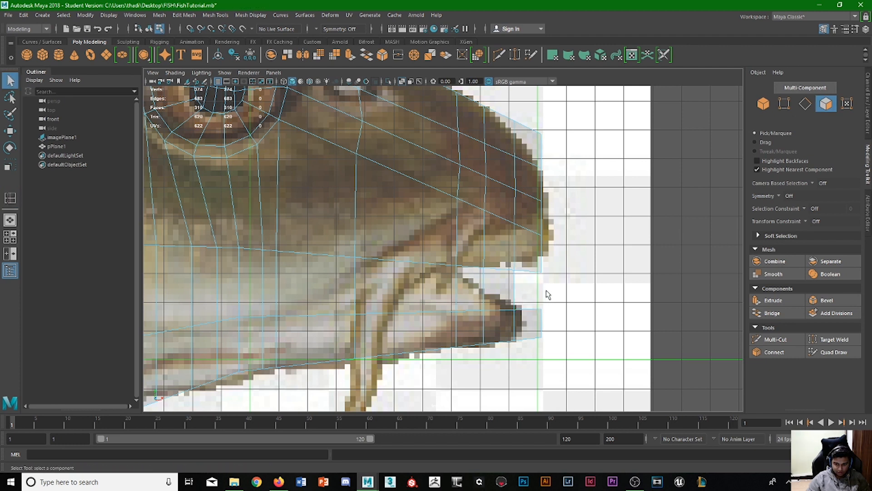
{"action": "left_click", "coordinate": [500, 288]}
{"action": "key", "text": "Delete"}
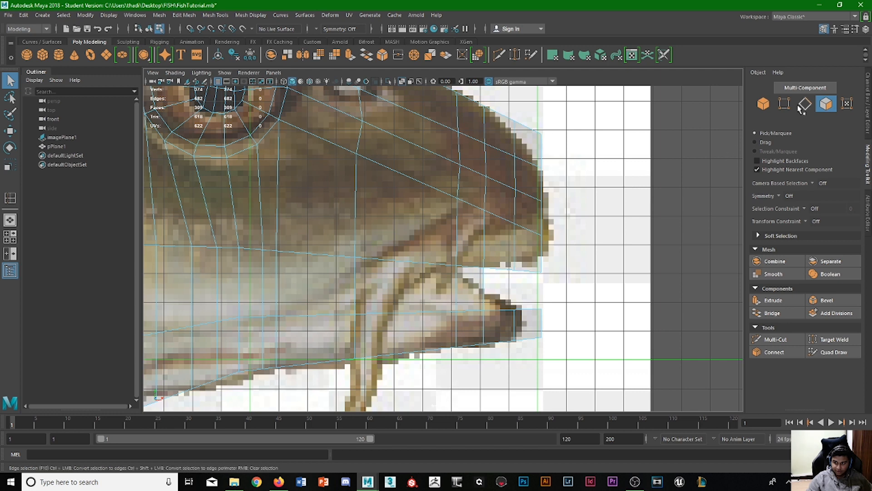
Step: Move the inner vertex on the lower jaw's top edge up and forward onto the lip outline in the reference
{"action": "left_click", "coordinate": [784, 103]}
{"action": "scroll", "coordinate": [502, 278], "scroll_direction": "up", "scroll_amount": 3}
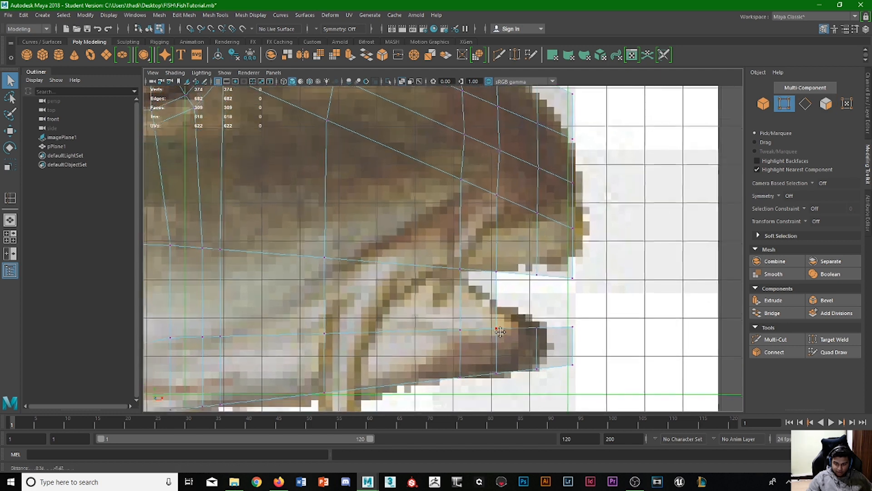
{"action": "middle_click_drag", "start_coordinate": [500, 331], "coordinate": [485, 297], "text": "alt"}
{"action": "left_click", "coordinate": [482, 296]}
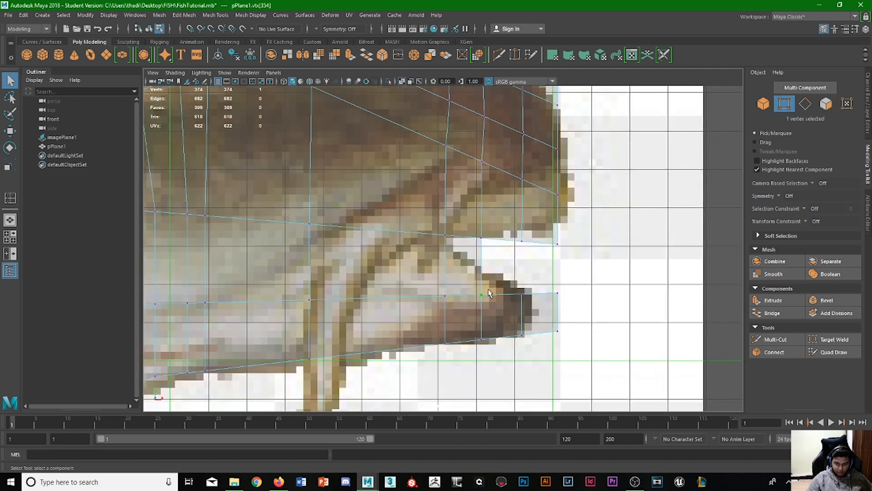
{"action": "key", "text": "w"}
{"action": "left_click_drag", "start_coordinate": [483, 295], "coordinate": [506, 277]}
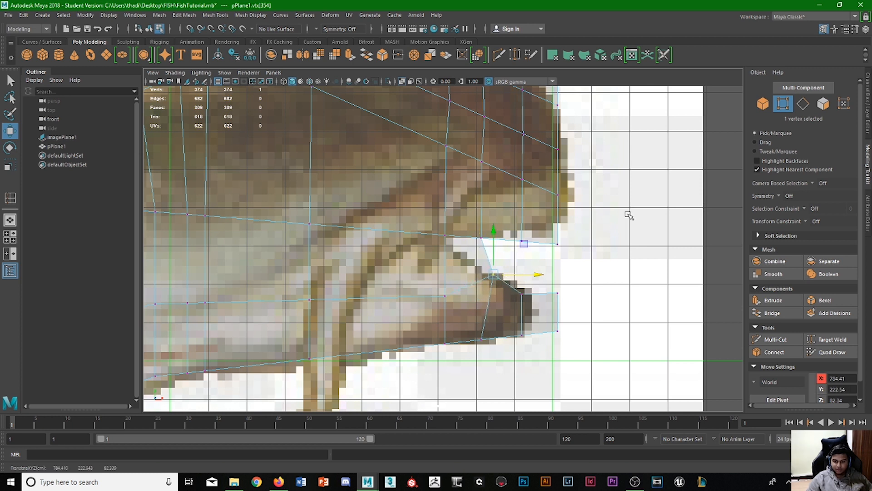
Step: Delete the remaining face at the back of the mouth gap and return to vertex editing
{"action": "key", "text": "F11"}
{"action": "left_click", "coordinate": [471, 254]}
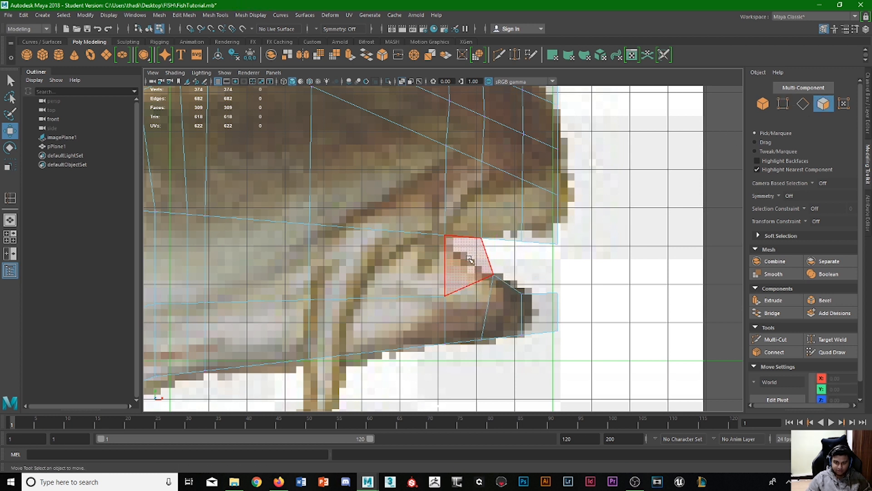
{"action": "key", "text": "Delete"}
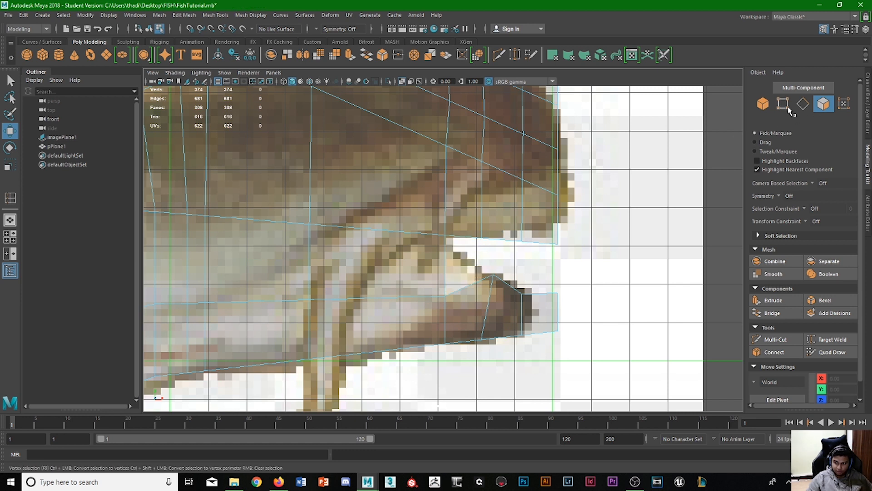
{"action": "key", "text": "F9"}
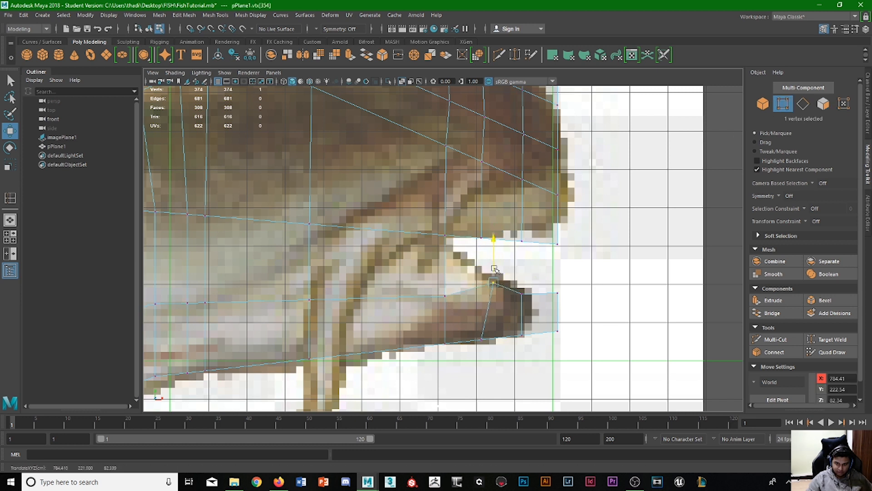
Step: Move the next lower-jaw top vertex up and forward to the lip outline, and raise the upper jaw's front corner vertex onto the snout edge
{"action": "left_click", "coordinate": [446, 295]}
{"action": "left_click_drag", "start_coordinate": [446, 277], "coordinate": [490, 270]}
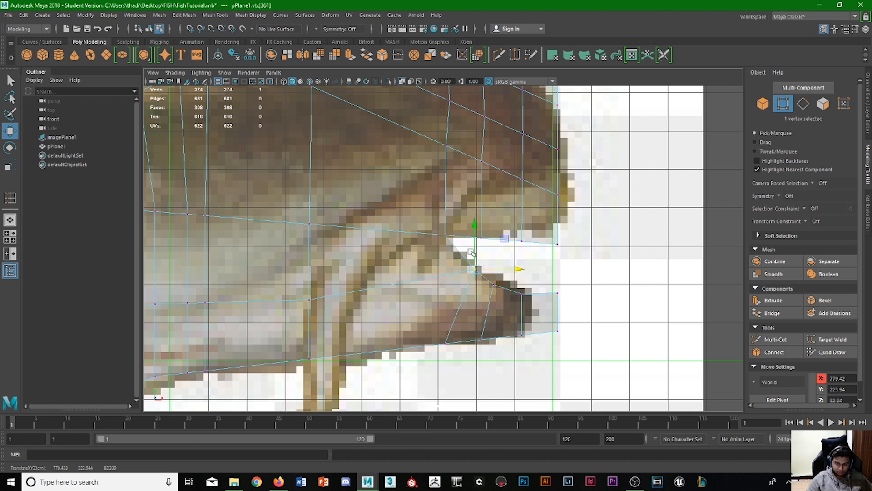
{"action": "left_click", "coordinate": [558, 245]}
{"action": "mouse_move", "coordinate": [560, 245]}
{"action": "left_mouse_down"}
{"action": "mouse_move", "coordinate": [560, 236]}
{"action": "mouse_move", "coordinate": [559, 250]}
{"action": "left_mouse_up"}
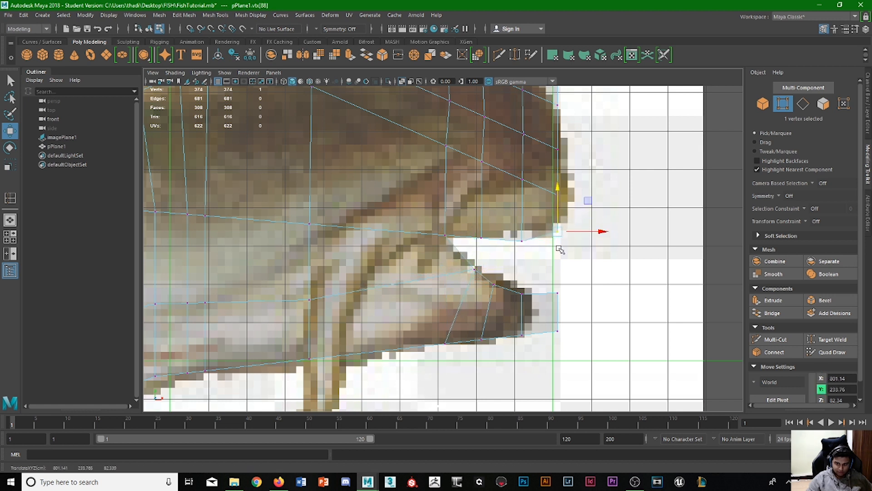
Step: Shift the vertical edge near the lower jaw's tip forward and fit the two top vertices behind it to the lip outline
{"action": "left_click", "coordinate": [522, 293]}
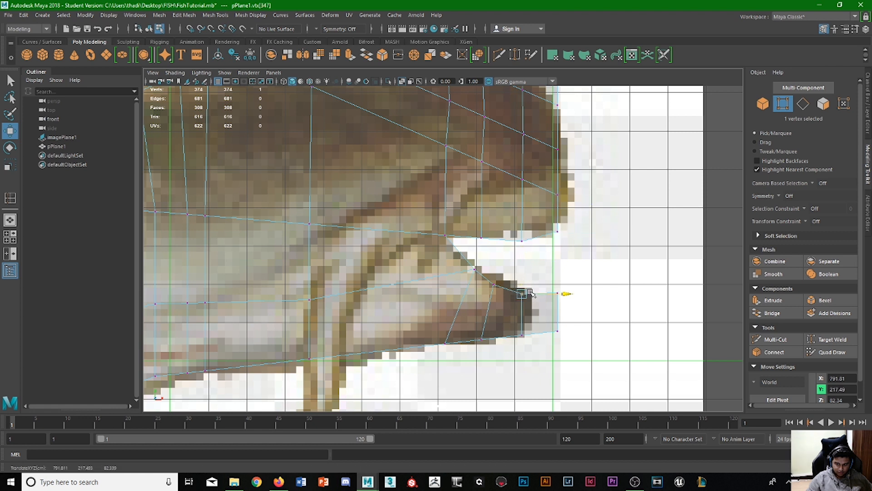
{"action": "middle_click_drag", "start_coordinate": [523, 310], "coordinate": [531, 311]}
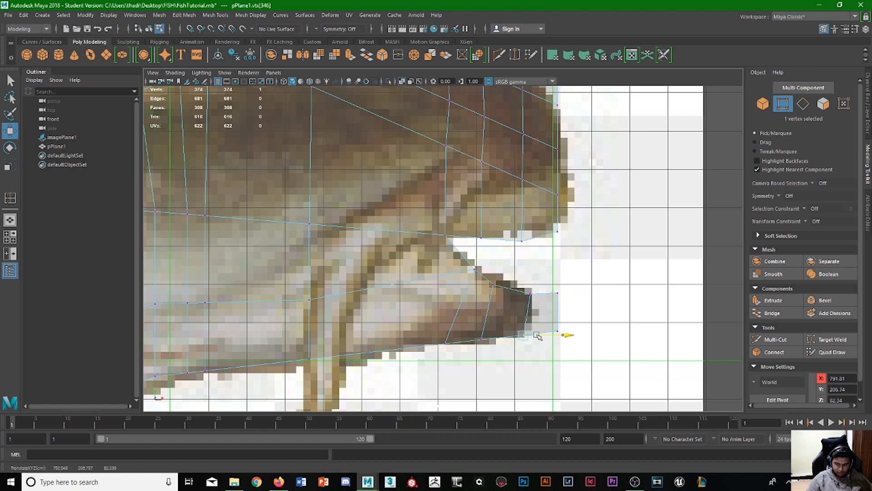
{"action": "left_click", "coordinate": [506, 283]}
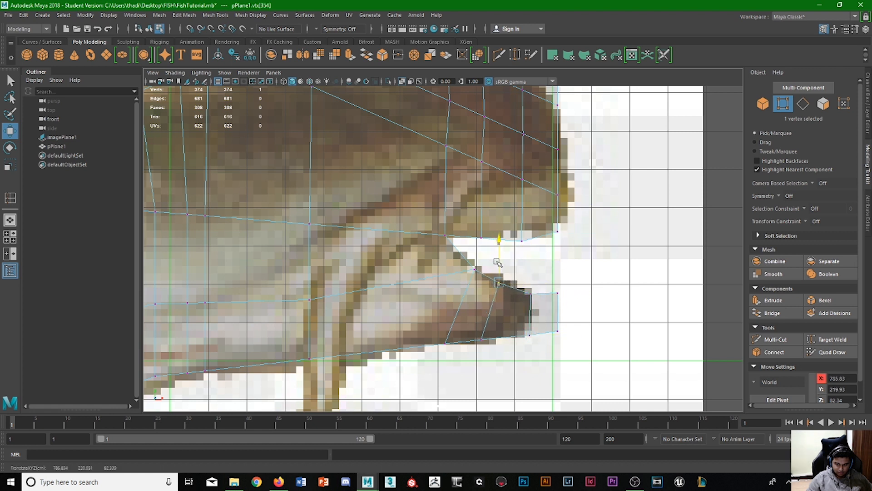
{"action": "left_click", "coordinate": [474, 258]}
{"action": "middle_click_drag", "start_coordinate": [474, 257], "coordinate": [471, 261]}
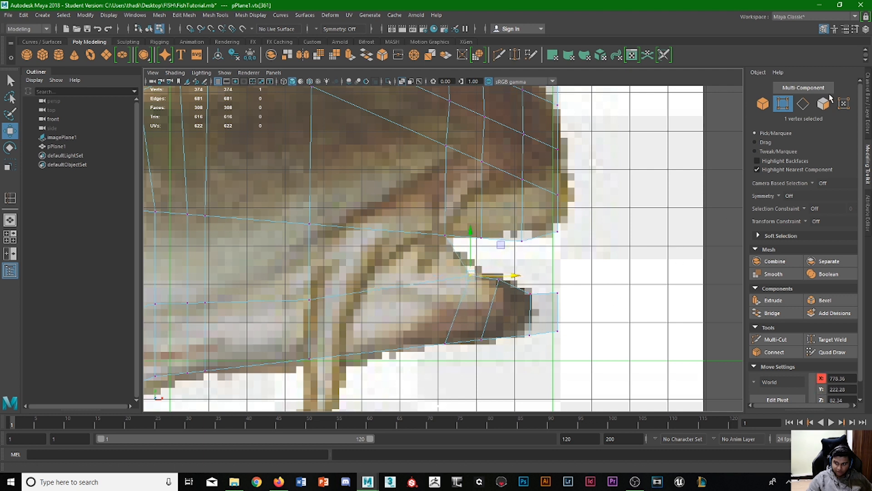
Step: Delete the front face of the lower jaw that overhangs the reference outline
{"action": "left_click", "coordinate": [823, 104]}
{"action": "left_click", "coordinate": [545, 314]}
{"action": "key", "text": "Delete"}
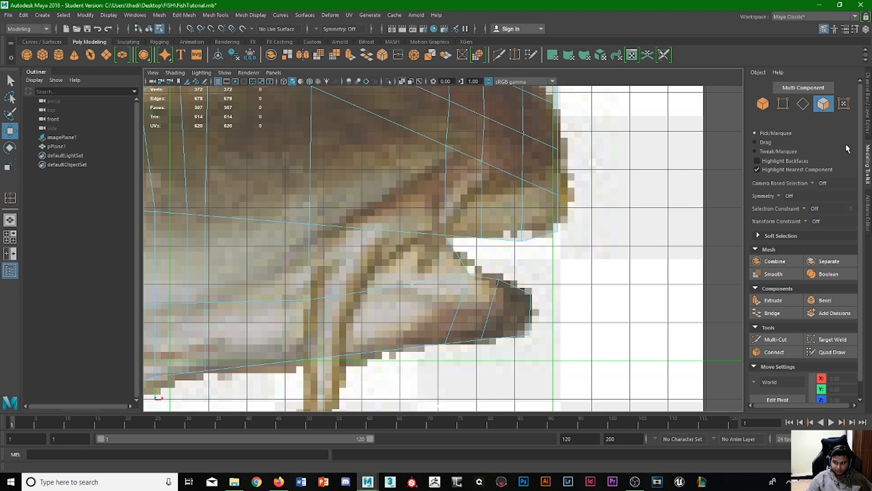
Step: Return to the perspective view with the whole fish in sight and save the scene
{"action": "key", "text": "space"}
{"action": "key", "text": "space"}
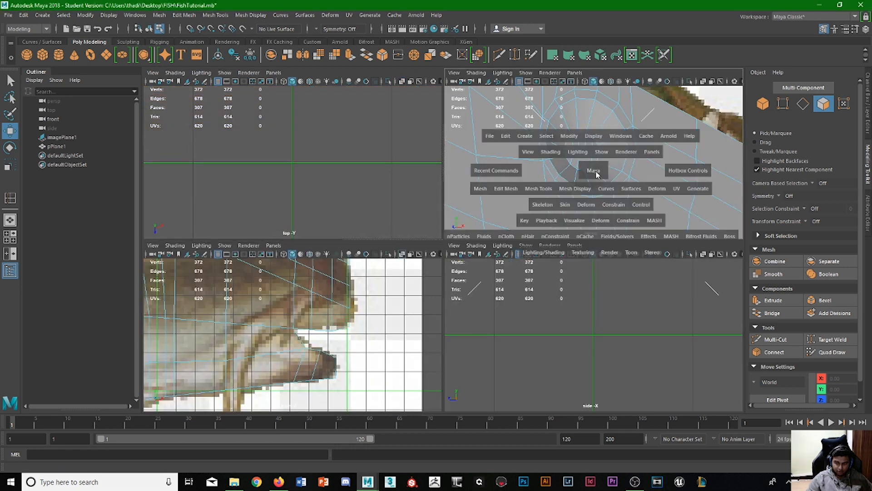
{"action": "left_click_drag", "start_coordinate": [586, 327], "coordinate": [549, 333], "text": "alt"}
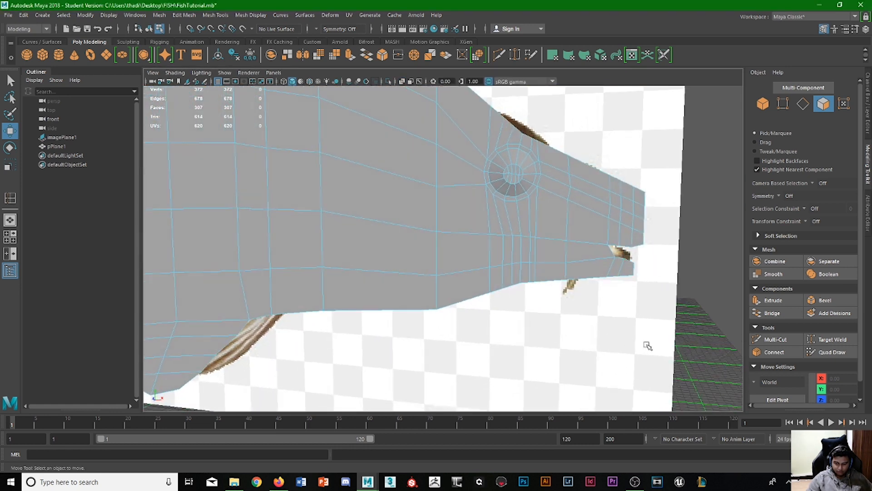
{"action": "right_click_drag", "start_coordinate": [647, 346], "coordinate": [422, 297], "text": "alt"}
{"action": "mouse_move", "coordinate": [421, 297]}
{"action": "left_mouse_down", "text": "alt"}
{"action": "mouse_move", "coordinate": [403, 302]}
{"action": "mouse_move", "coordinate": [415, 299]}
{"action": "left_mouse_up", "text": "alt"}
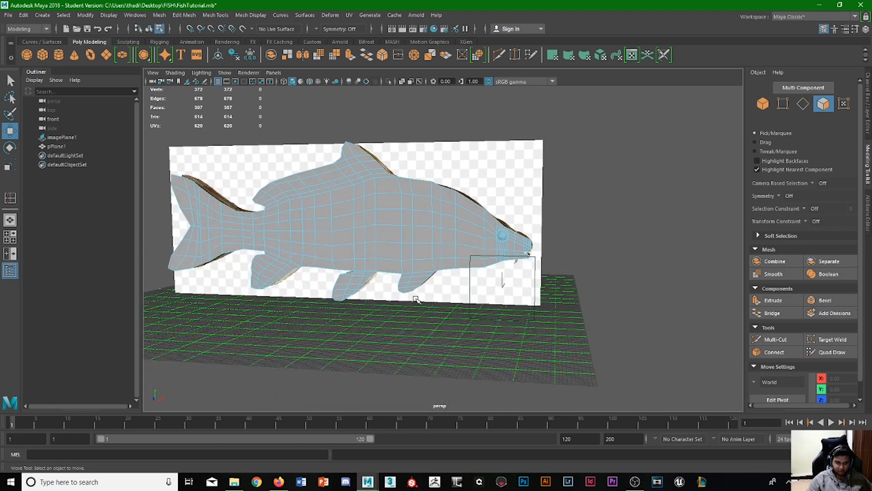
{"action": "left_click", "coordinate": [10, 15]}
{"action": "left_click", "coordinate": [32, 50]}
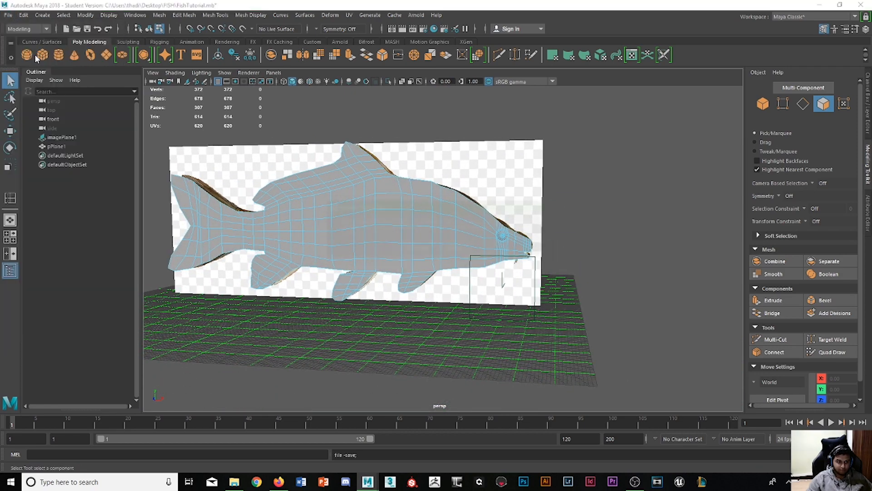
Step: Examine the flat fish mesh against the reference image from several angles in object mode
{"action": "left_click", "coordinate": [414, 249]}
{"action": "key", "text": "w"}
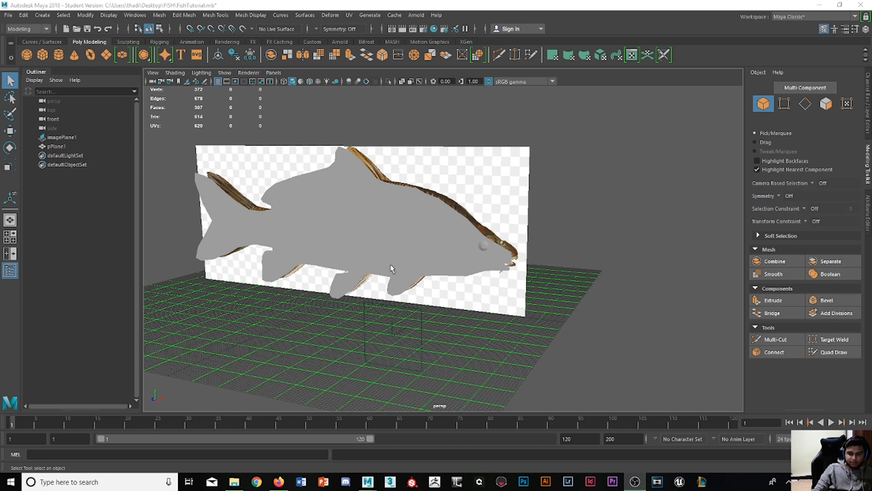
{"action": "left_click_drag", "start_coordinate": [391, 269], "coordinate": [329, 260], "text": "alt"}
{"action": "left_click", "coordinate": [330, 202]}
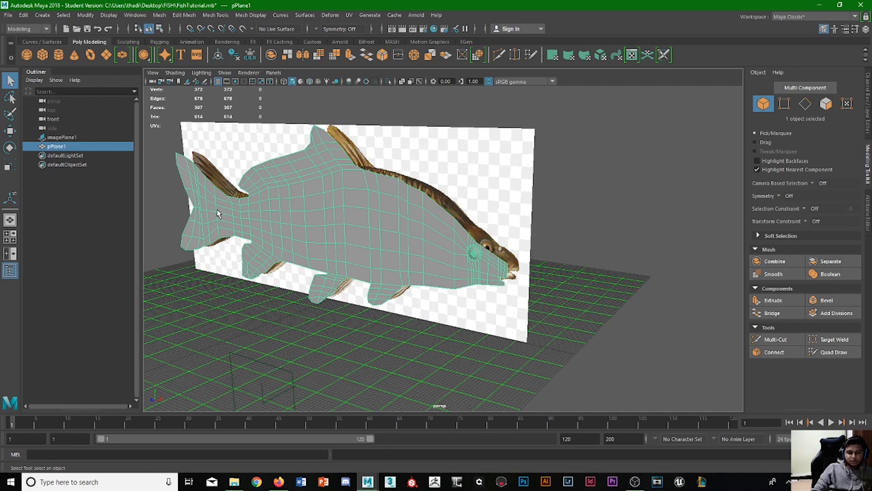
{"action": "left_click_drag", "start_coordinate": [437, 252], "coordinate": [390, 262], "text": "alt"}
{"action": "scroll", "coordinate": [321, 246], "scroll_direction": "up", "scroll_amount": 3}
{"action": "scroll", "coordinate": [390, 263], "scroll_direction": "up", "scroll_amount": 3}
{"action": "left_click_drag", "start_coordinate": [295, 276], "coordinate": [314, 266], "text": "alt"}
{"action": "scroll", "coordinate": [321, 229], "scroll_direction": "down", "scroll_amount": 5}
{"action": "left_click_drag", "start_coordinate": [321, 228], "coordinate": [298, 223], "text": "alt"}
{"action": "left_click_drag", "start_coordinate": [262, 269], "coordinate": [627, 189], "text": "alt"}
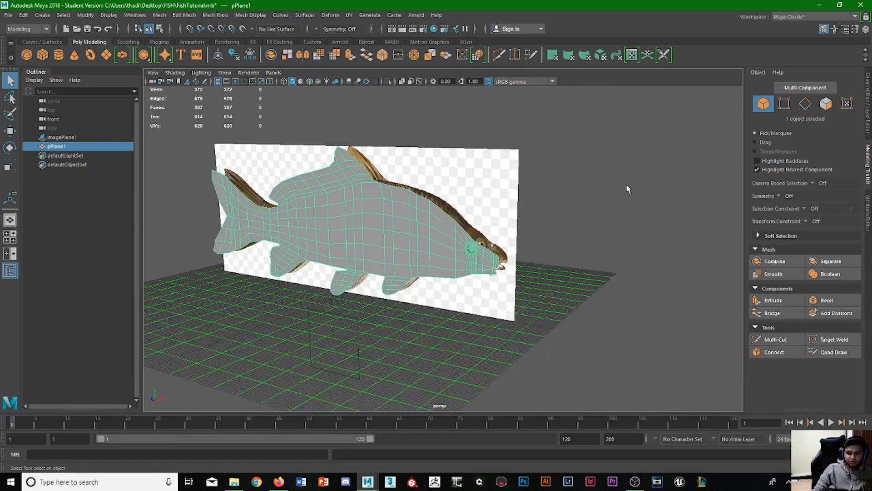
{"action": "left_click", "coordinate": [622, 191]}
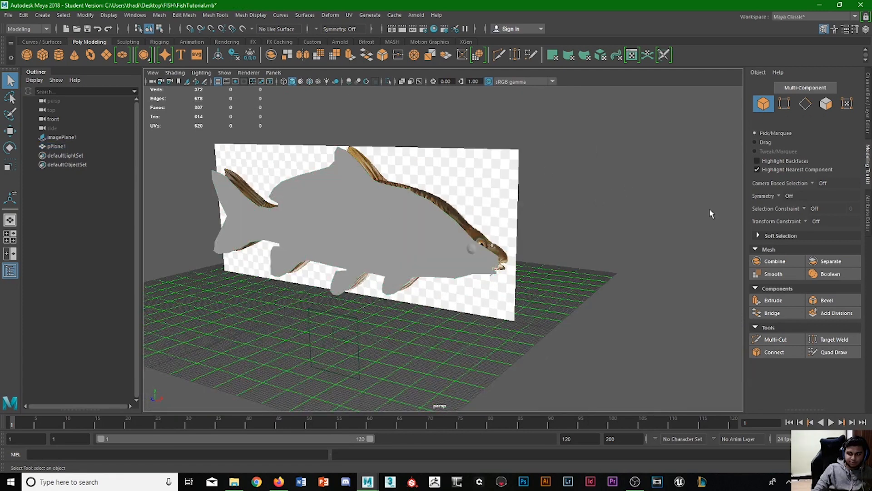
Step: Make the reference image's display layer selectable and move the image plane far behind the fish, to about -1137 on Z
{"action": "left_click", "coordinate": [868, 202]}
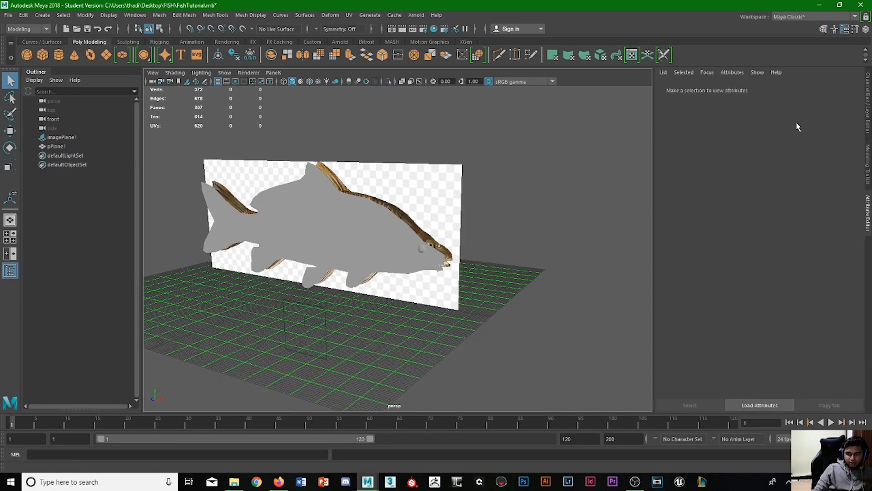
{"action": "left_click", "coordinate": [868, 116]}
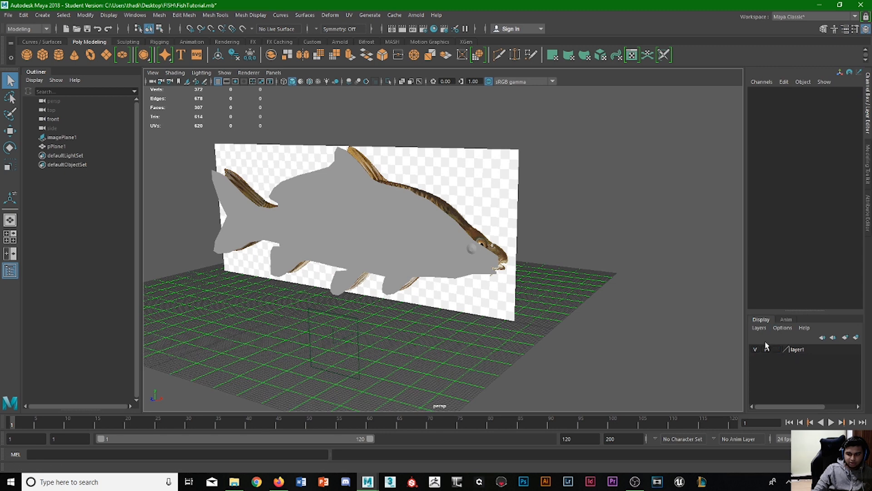
{"action": "left_click", "coordinate": [503, 191]}
{"action": "key", "text": "w"}
{"action": "left_click_drag", "start_coordinate": [332, 230], "coordinate": [421, 314]}
{"action": "scroll", "coordinate": [327, 245], "scroll_direction": "up", "scroll_amount": 3}
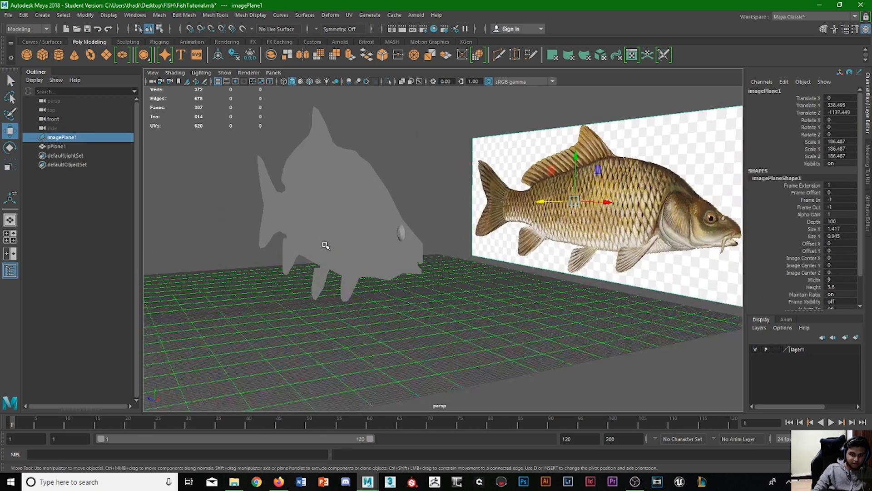
Step: Select the complete outer border edge loop of the fish mesh in edge mode
{"action": "left_click", "coordinate": [341, 243]}
{"action": "left_click_drag", "start_coordinate": [350, 249], "coordinate": [335, 215], "text": "alt"}
{"action": "left_click_drag", "start_coordinate": [284, 274], "coordinate": [336, 273], "text": "alt"}
{"action": "left_click", "coordinate": [868, 163]}
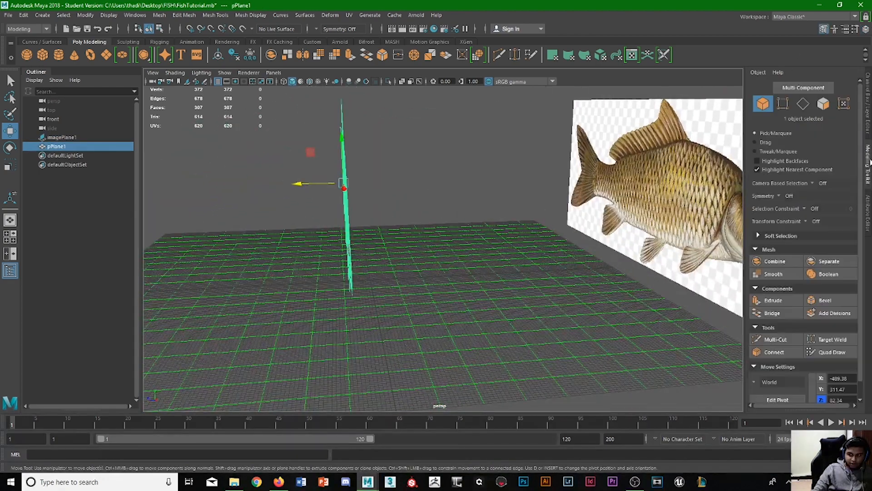
{"action": "left_click", "coordinate": [803, 103]}
{"action": "left_click_drag", "start_coordinate": [318, 203], "coordinate": [420, 192], "text": "alt"}
{"action": "double_click", "coordinate": [423, 191]}
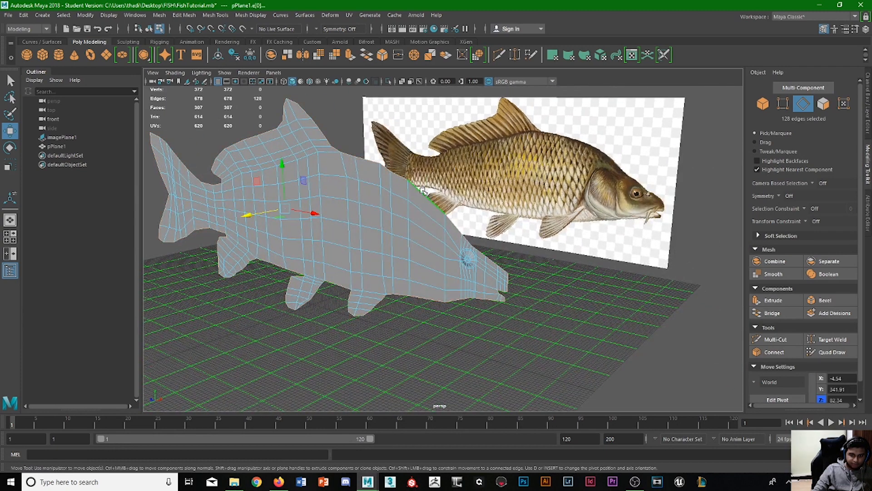
{"action": "left_click", "coordinate": [519, 274]}
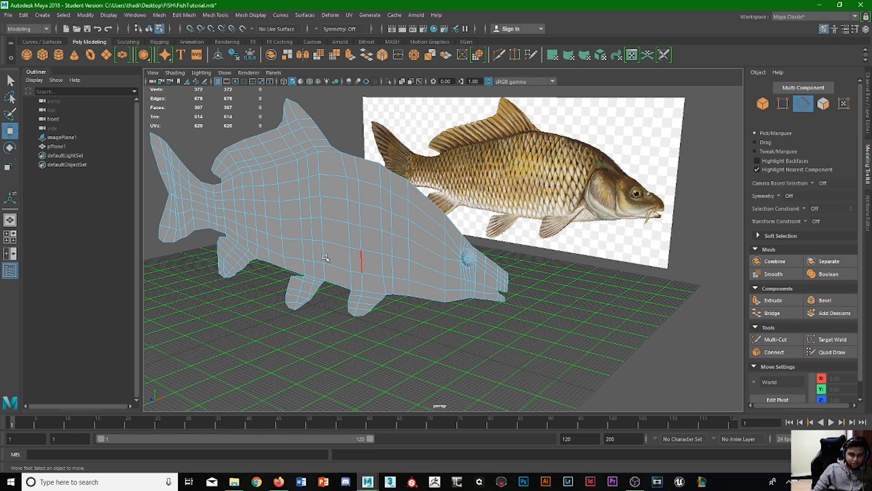
{"action": "double_click", "coordinate": [425, 193]}
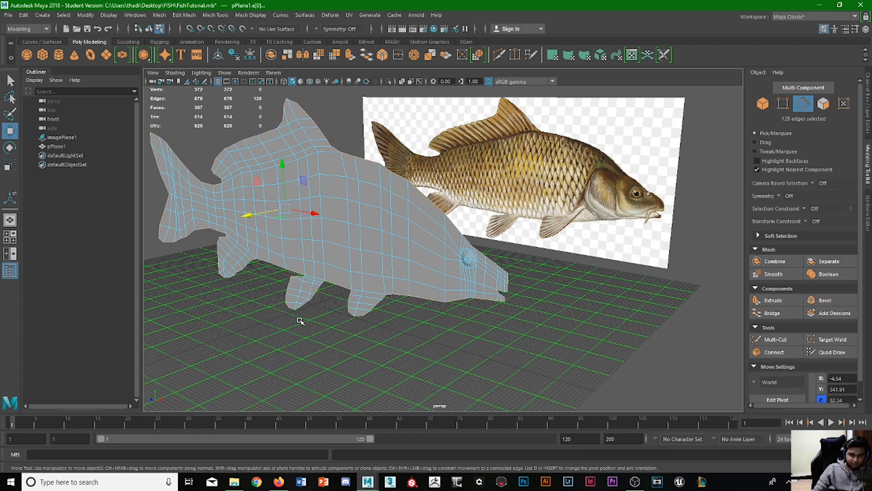
Step: Extrude the selected border edges backward along Z to about 46.5 to give the fish body a rim
{"action": "left_click_drag", "start_coordinate": [300, 321], "coordinate": [286, 317], "text": "alt"}
{"action": "left_click_drag", "start_coordinate": [273, 262], "coordinate": [257, 236], "text": "alt"}
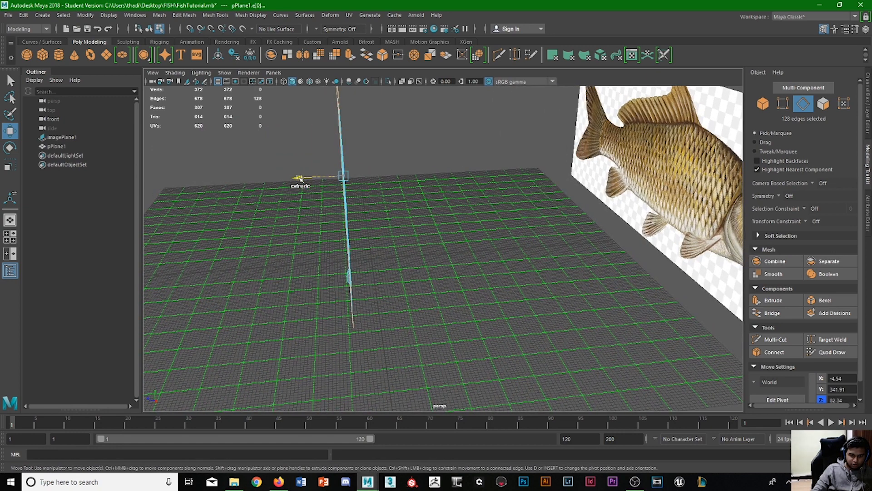
{"action": "left_click_drag", "start_coordinate": [300, 178], "coordinate": [308, 177], "text": "shift"}
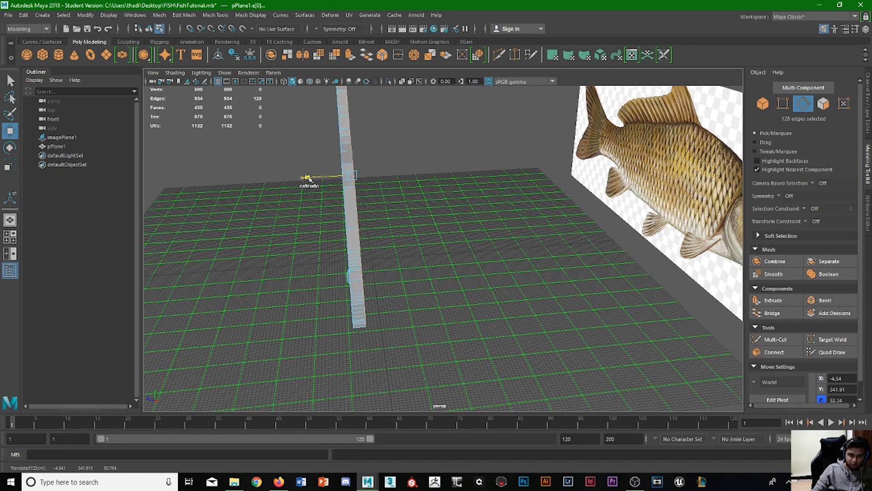
{"action": "left_click_drag", "start_coordinate": [308, 177], "coordinate": [308, 179], "text": "shift"}
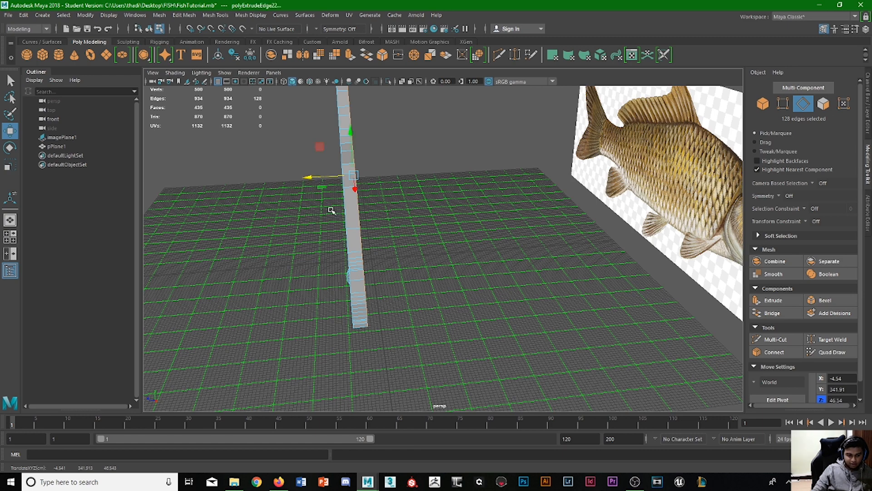
{"action": "key", "text": "r"}
{"action": "left_click_drag", "start_coordinate": [331, 211], "coordinate": [436, 231], "text": "alt"}
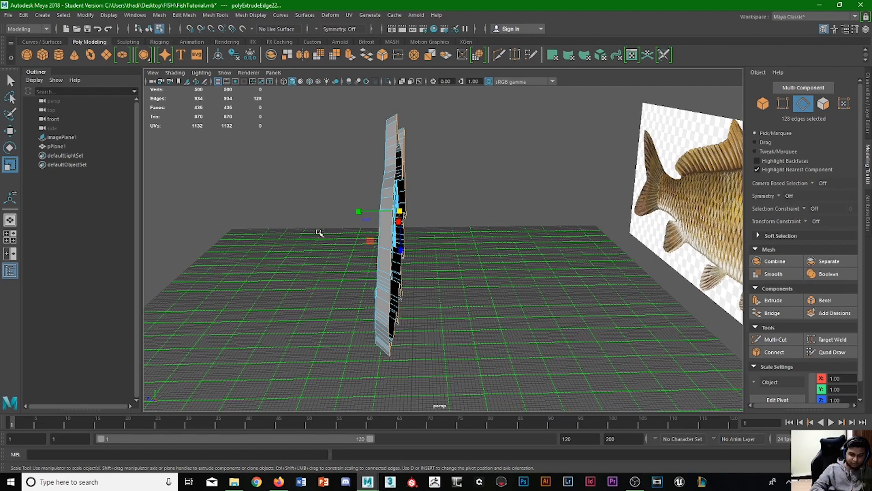
{"action": "left_click_drag", "start_coordinate": [263, 280], "coordinate": [279, 247], "text": "alt"}
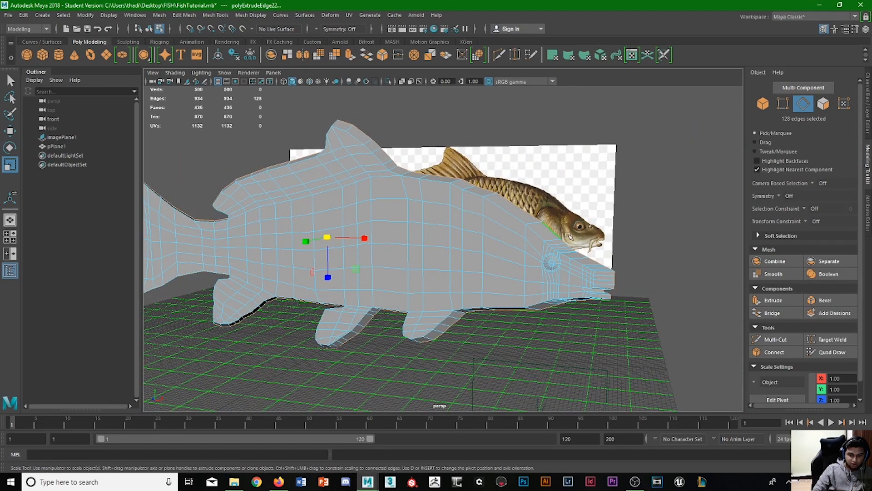
{"action": "left_click_drag", "start_coordinate": [570, 236], "coordinate": [425, 321], "text": "alt"}
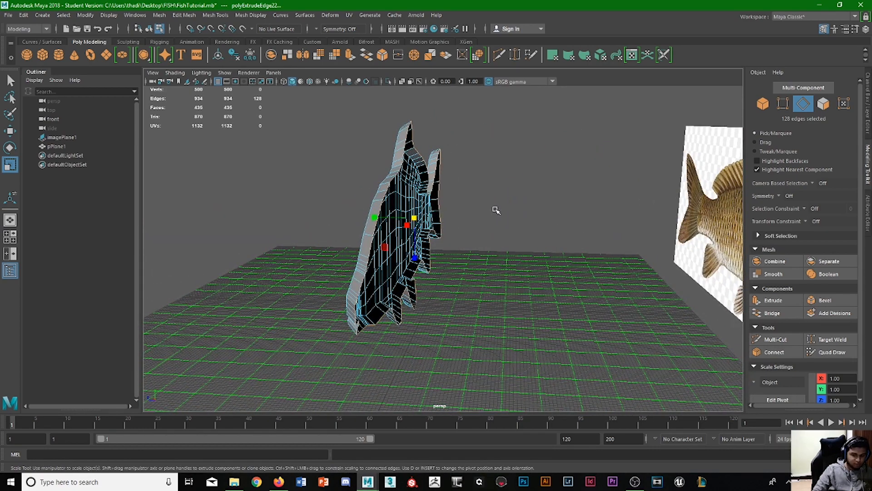
Step: Examine the extruded rim of the fish edge-on in the side view
{"action": "key", "text": "space"}
{"action": "key", "text": "space"}
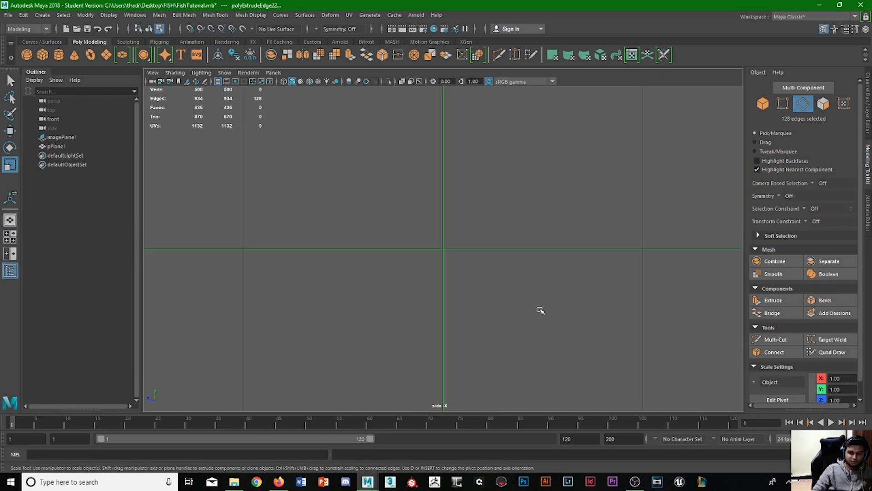
{"action": "key", "text": "f"}
{"action": "right_click_drag", "start_coordinate": [504, 287], "coordinate": [480, 214], "text": "alt"}
{"action": "key", "text": "f"}
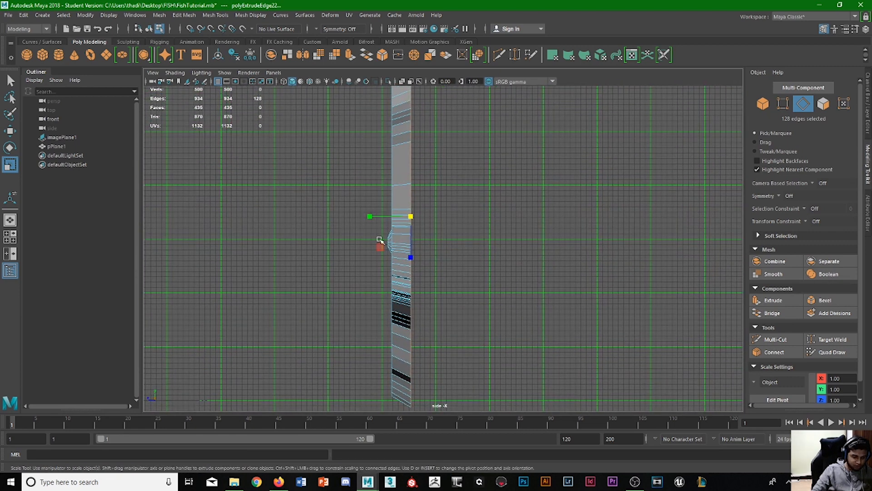
{"action": "key", "text": "w"}
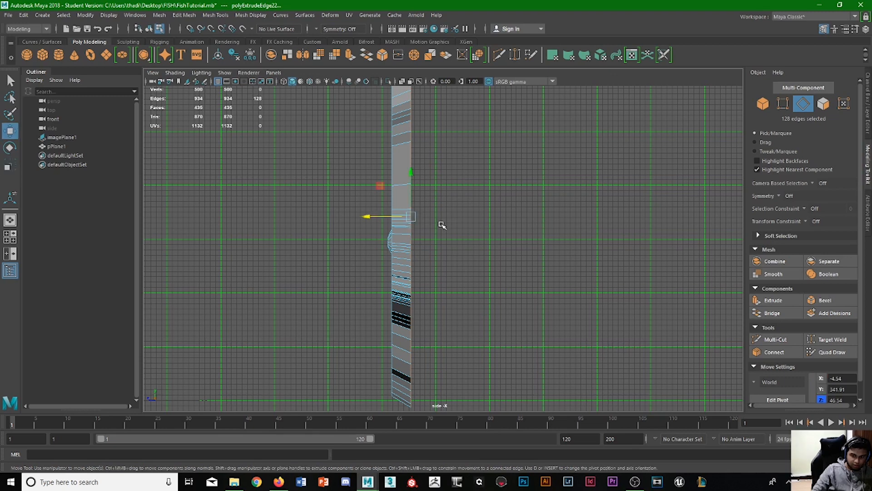
{"action": "key", "text": "r"}
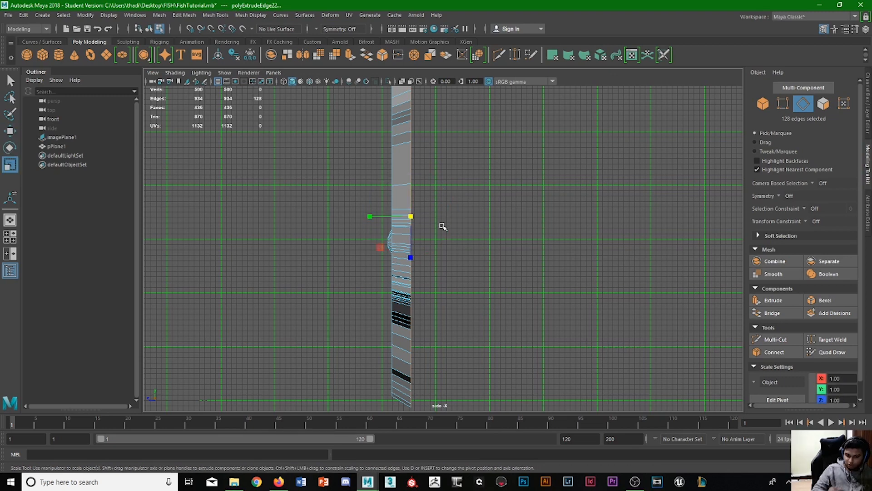
{"action": "key", "text": "w"}
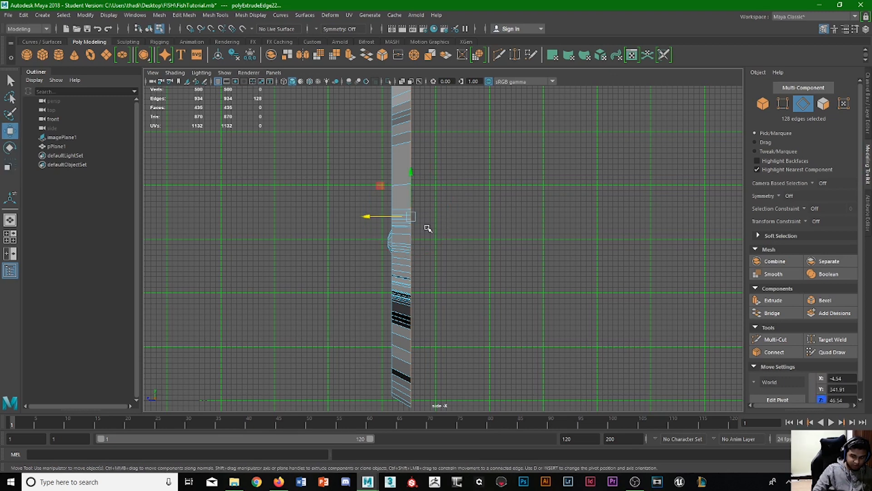
{"action": "scroll", "coordinate": [400, 213], "scroll_direction": "up", "scroll_amount": 2}
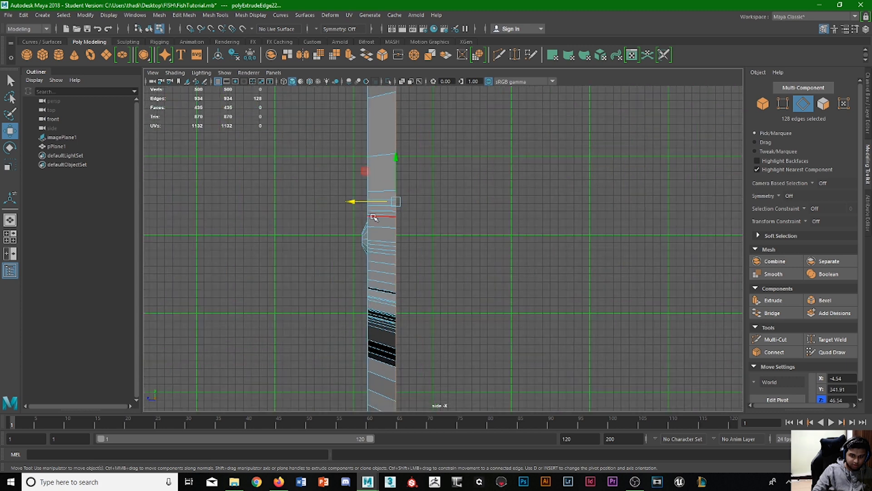
Step: Try to shift the pivot of the selected border edges along Z, and undo the shift
{"action": "key", "text": "d"}
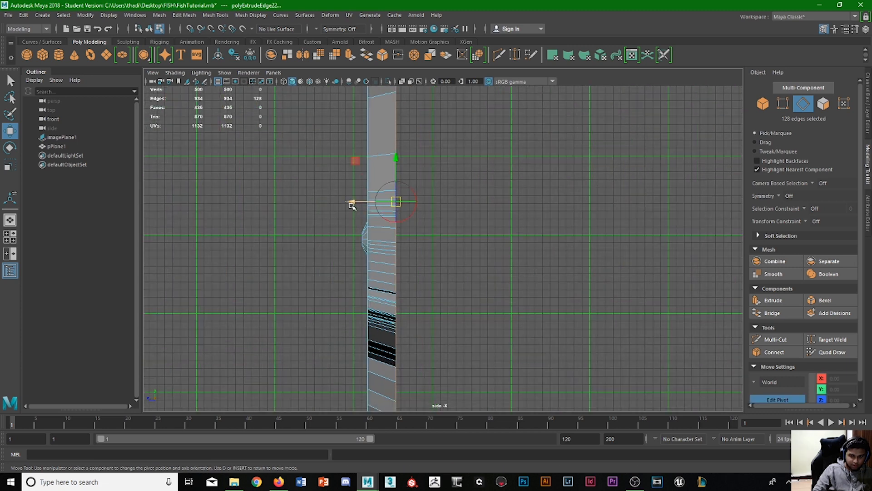
{"action": "left_click_drag", "start_coordinate": [352, 206], "coordinate": [353, 178]}
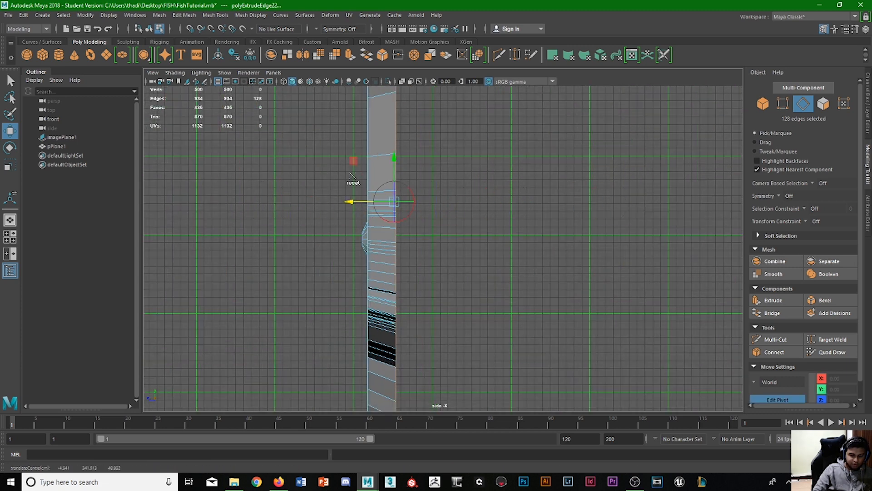
{"action": "key", "text": "ctrl+z"}
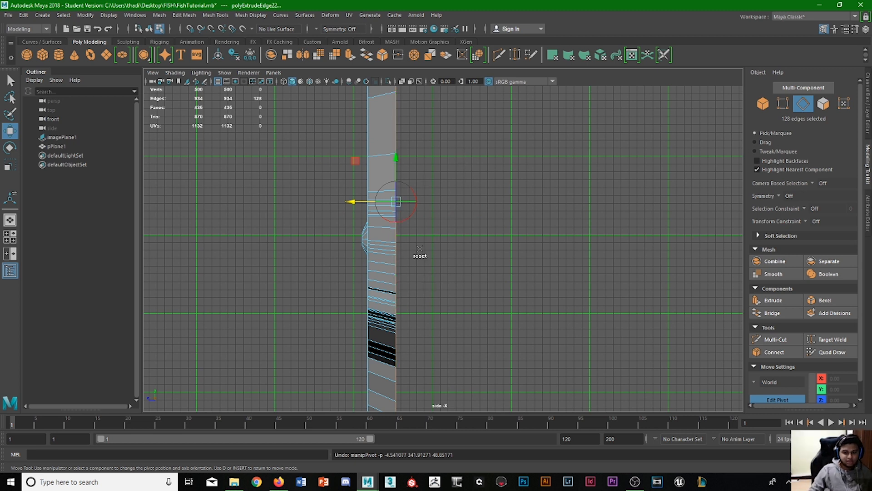
{"action": "key", "text": "d"}
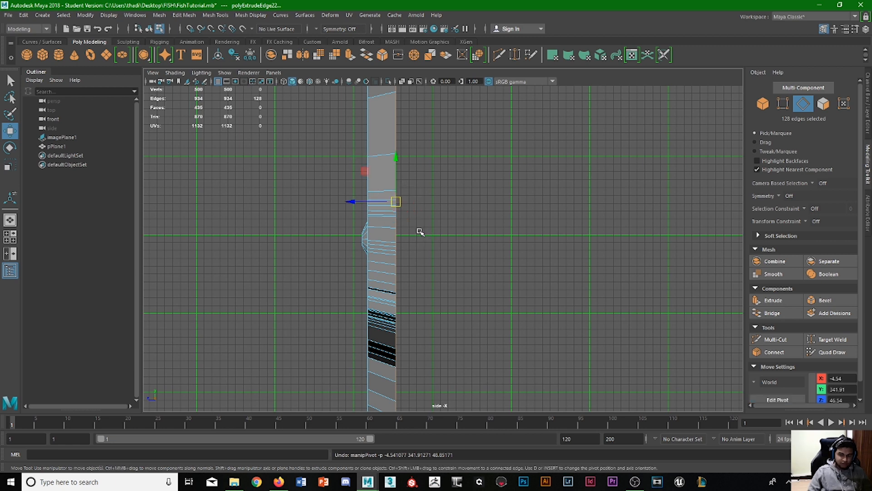
Step: Reset the Duplicate Special options and choose Instance as the geometry type
{"action": "key", "text": "space"}
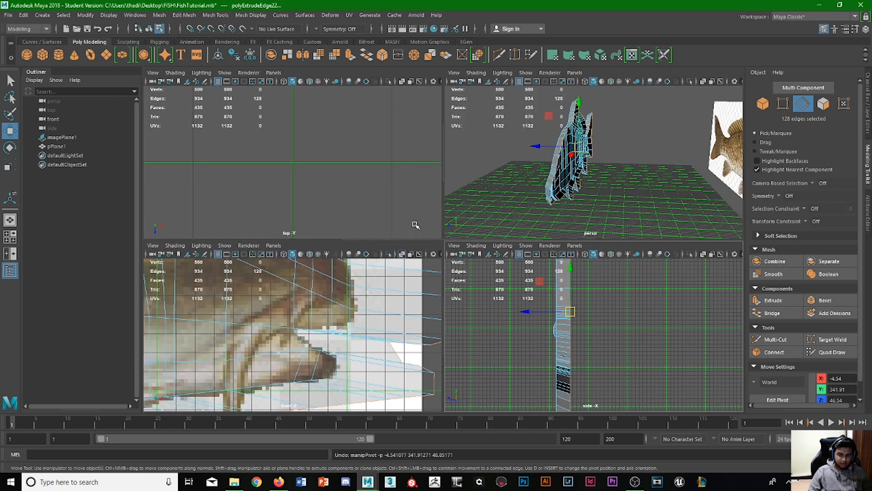
{"action": "key", "text": "space"}
{"action": "left_click_drag", "start_coordinate": [345, 247], "coordinate": [412, 241], "text": "alt"}
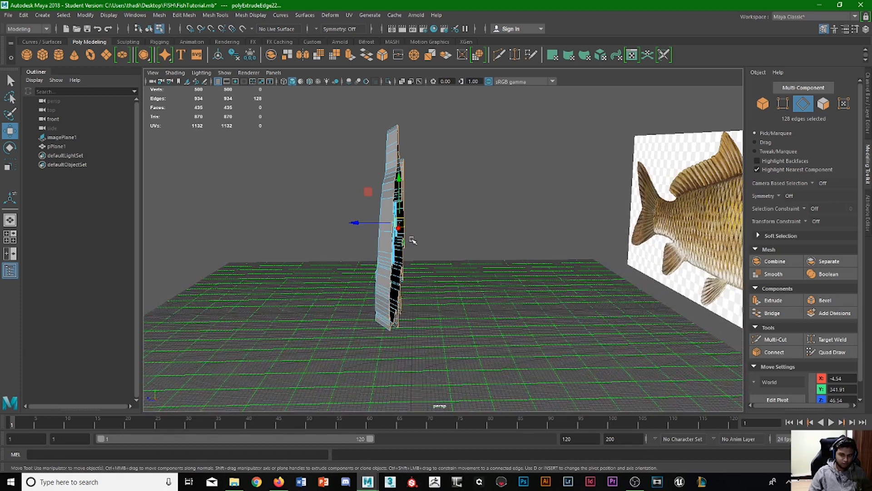
{"action": "left_click", "coordinate": [23, 15]}
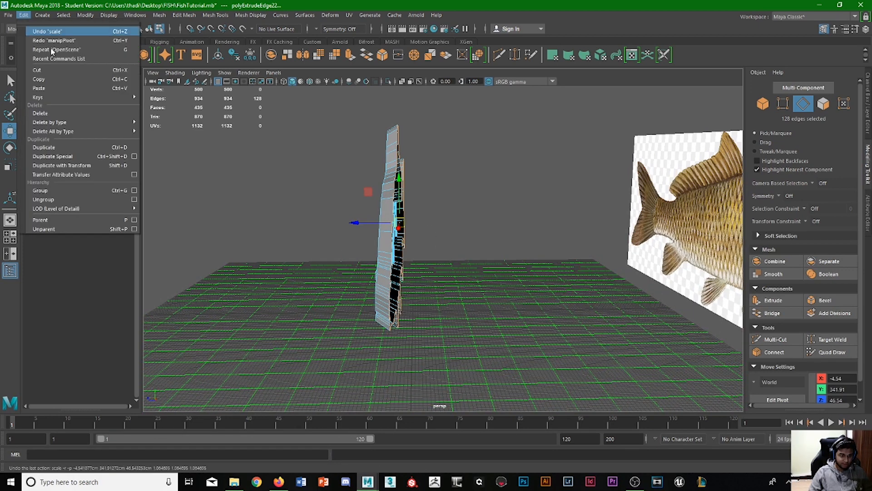
{"action": "left_click", "coordinate": [134, 156]}
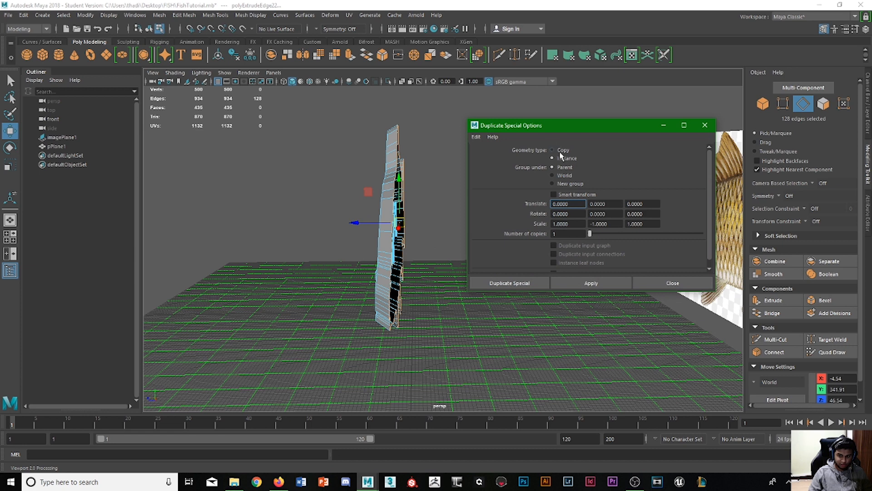
{"action": "left_click", "coordinate": [477, 137]}
{"action": "left_click", "coordinate": [493, 157]}
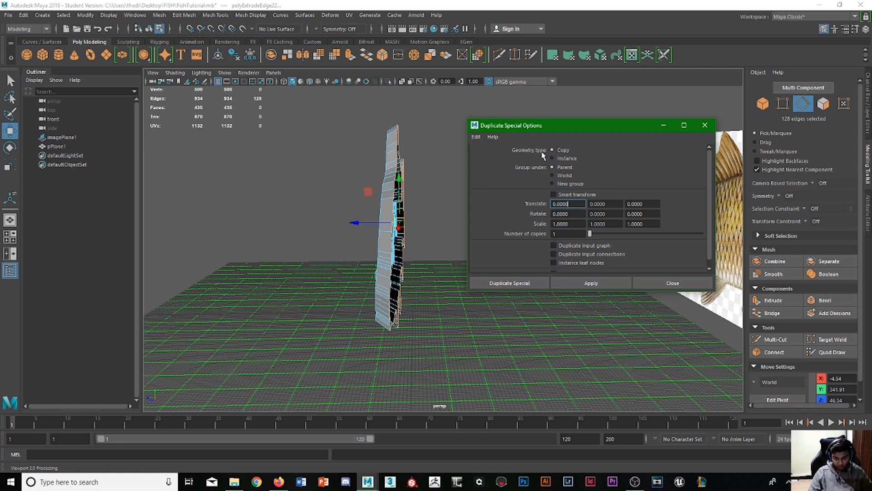
{"action": "left_click", "coordinate": [554, 158]}
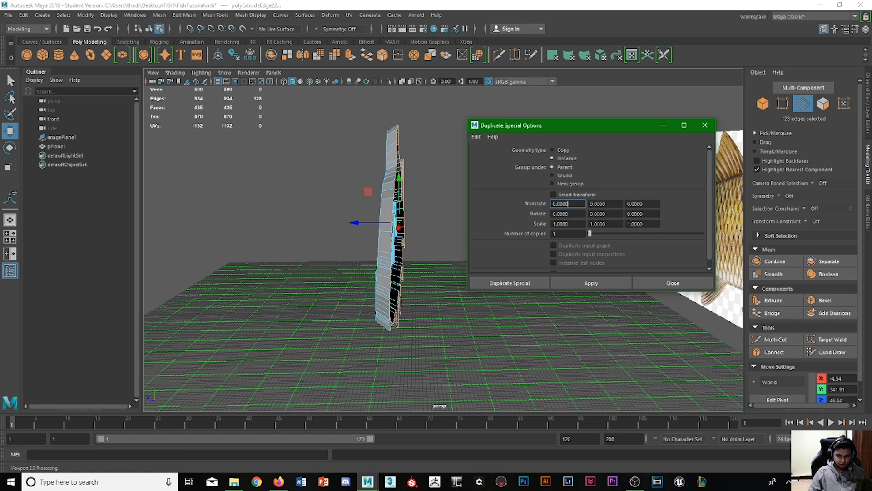
Step: Set the Duplicate Special scale to -1 on Z and try to duplicate the current selection with it
{"action": "left_click", "coordinate": [627, 223]}
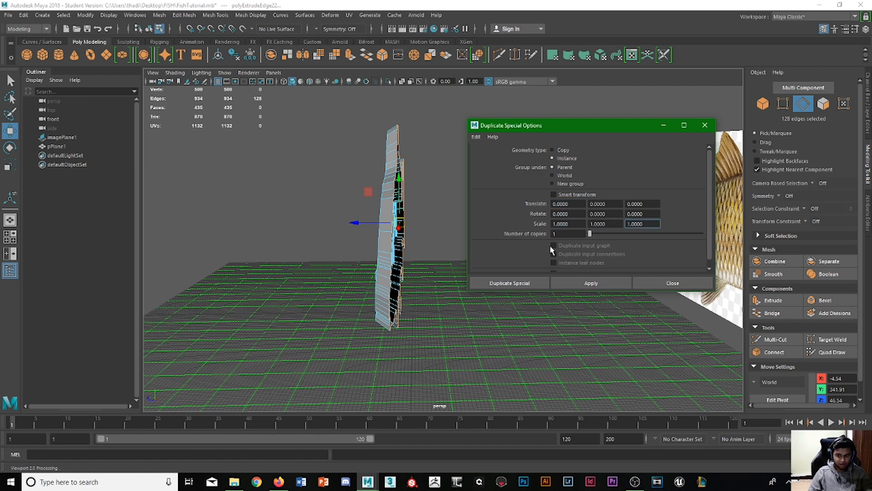
{"action": "mouse_move", "coordinate": [355, 304]}
{"action": "left_mouse_down", "text": "alt"}
{"action": "mouse_move", "coordinate": [409, 309]}
{"action": "mouse_move", "coordinate": [347, 317]}
{"action": "left_mouse_up", "text": "alt"}
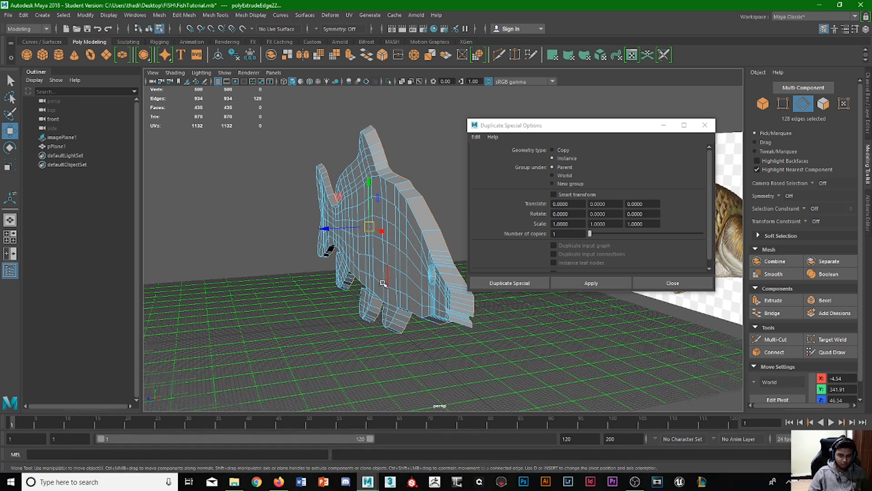
{"action": "left_click_drag", "start_coordinate": [384, 282], "coordinate": [370, 282], "text": "alt"}
{"action": "left_click", "coordinate": [694, 232]}
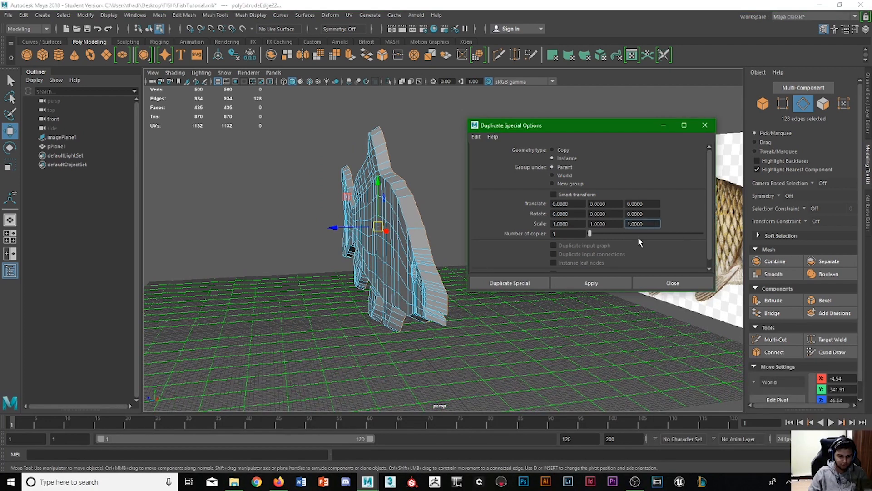
{"action": "type", "text": "-"}
{"action": "left_click_drag", "start_coordinate": [396, 320], "coordinate": [307, 314], "text": "alt"}
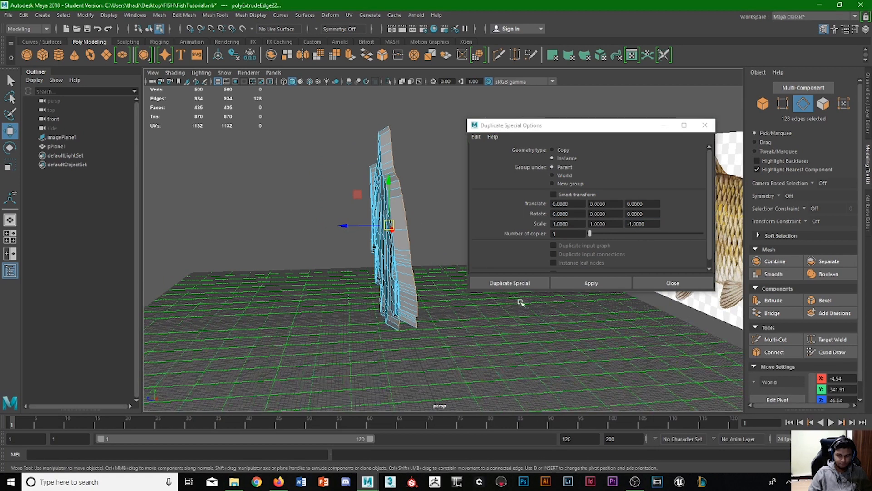
{"action": "left_click", "coordinate": [589, 285]}
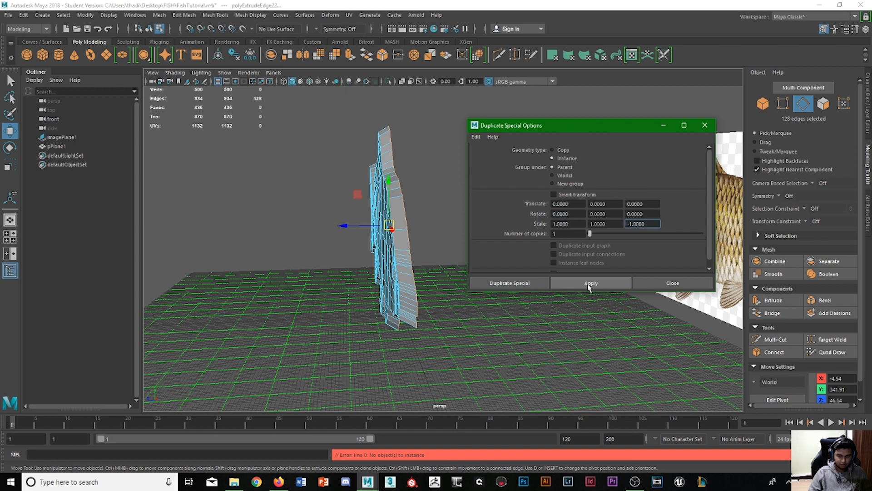
{"action": "left_click", "coordinate": [672, 282]}
Step: Select the fish mesh in object mode and move its pivot along Z to the rim's open edge, at about 46.56
{"action": "left_click_drag", "start_coordinate": [526, 302], "coordinate": [645, 214], "text": "alt"}
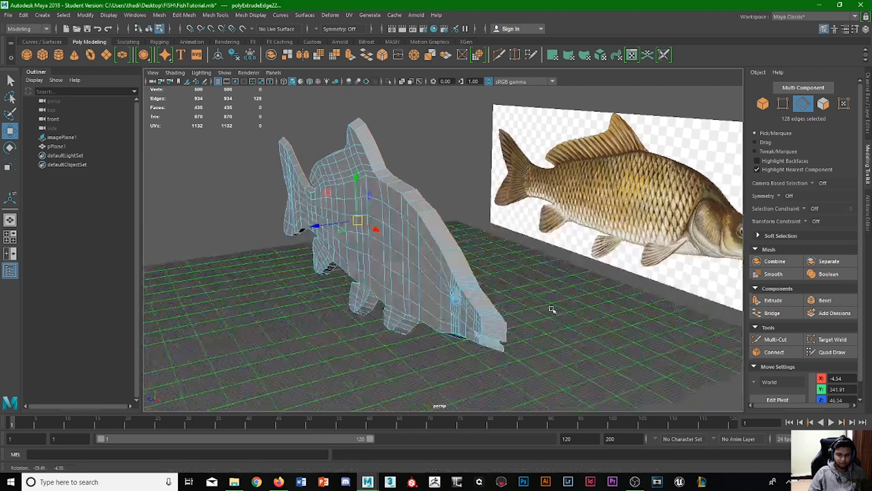
{"action": "key", "text": "F8"}
{"action": "left_click_drag", "start_coordinate": [500, 218], "coordinate": [432, 196], "text": "alt"}
{"action": "key", "text": "space"}
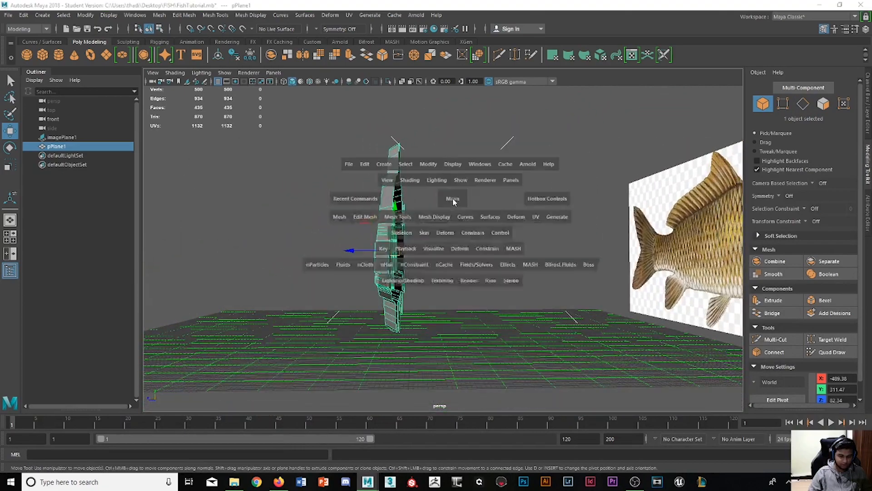
{"action": "key", "text": "space"}
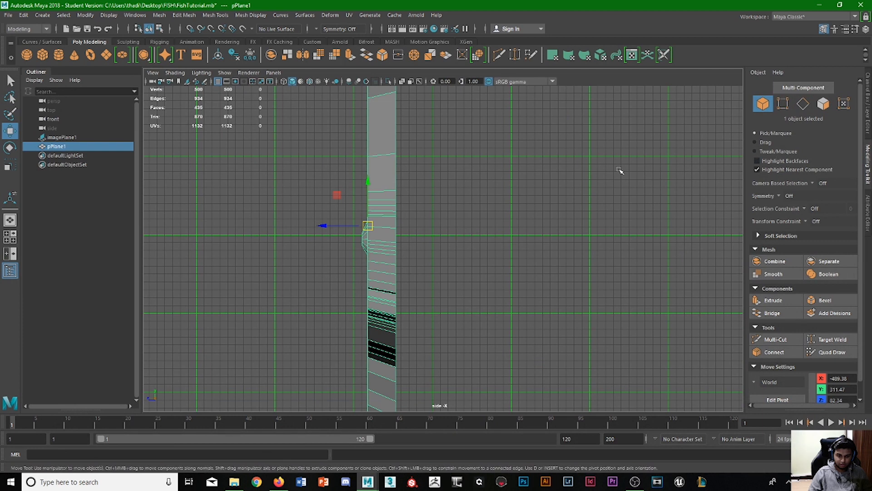
{"action": "key", "text": "d"}
{"action": "left_click_drag", "start_coordinate": [346, 225], "coordinate": [365, 223]}
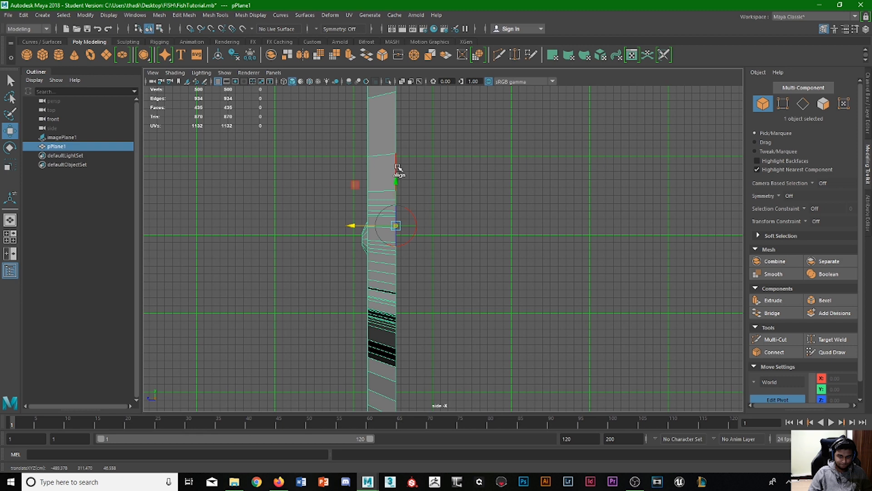
{"action": "key", "text": "Insert"}
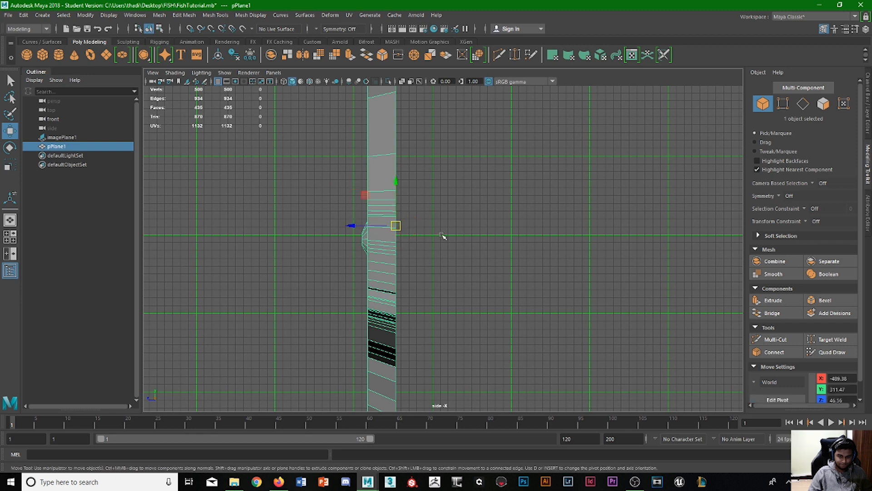
Step: Duplicate the fish mesh as one instance with a scale of -1 on Z and inspect the copy
{"action": "key", "text": "space"}
{"action": "key", "text": "space"}
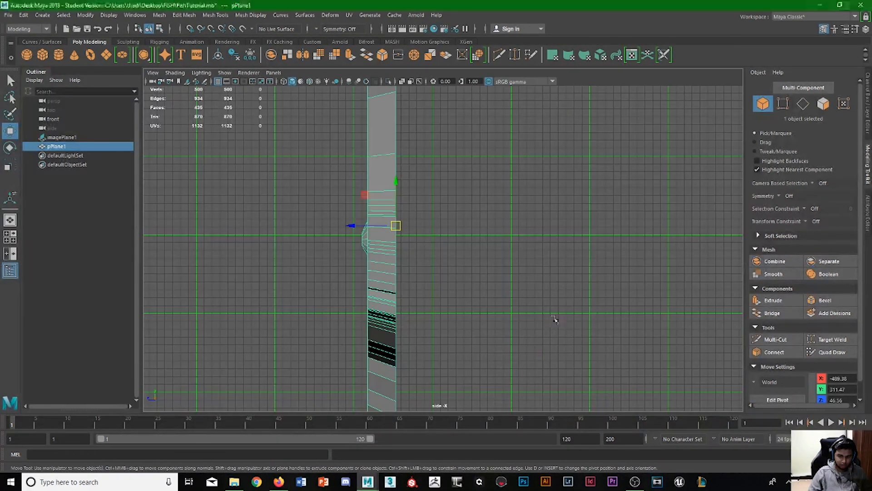
{"action": "key", "text": "space"}
{"action": "key", "text": "space"}
{"action": "left_click_drag", "start_coordinate": [532, 215], "coordinate": [345, 255], "text": "alt"}
{"action": "left_click", "coordinate": [24, 14]}
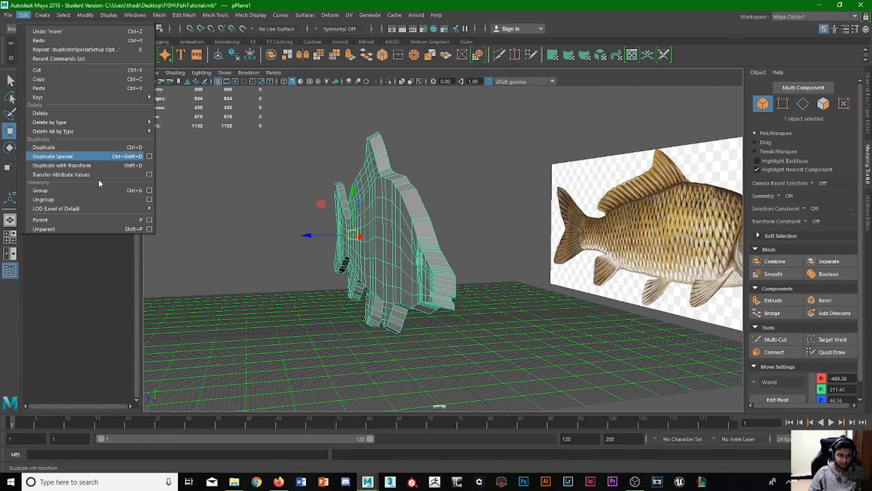
{"action": "left_click", "coordinate": [150, 156]}
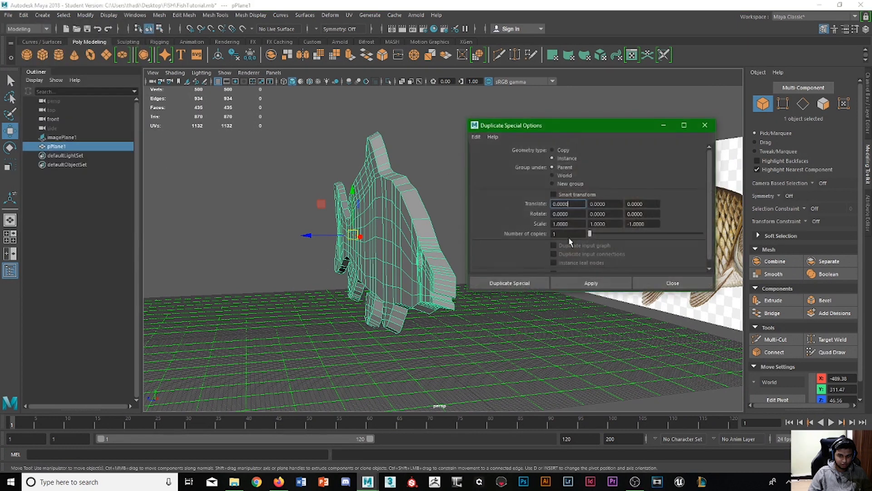
{"action": "left_click", "coordinate": [509, 283]}
{"action": "left_click_drag", "start_coordinate": [486, 291], "coordinate": [379, 253], "text": "alt"}
{"action": "scroll", "coordinate": [193, 206], "scroll_direction": "down", "scroll_amount": 3}
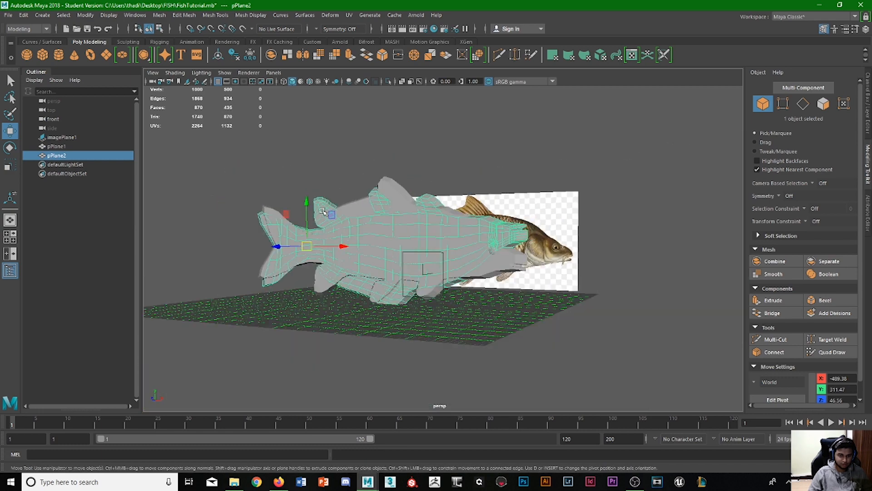
Step: Lift the duplicated fish half straight up, and undo both the move and the duplication
{"action": "left_click_drag", "start_coordinate": [308, 219], "coordinate": [308, 107]}
{"action": "key", "text": "ctrl+z"}
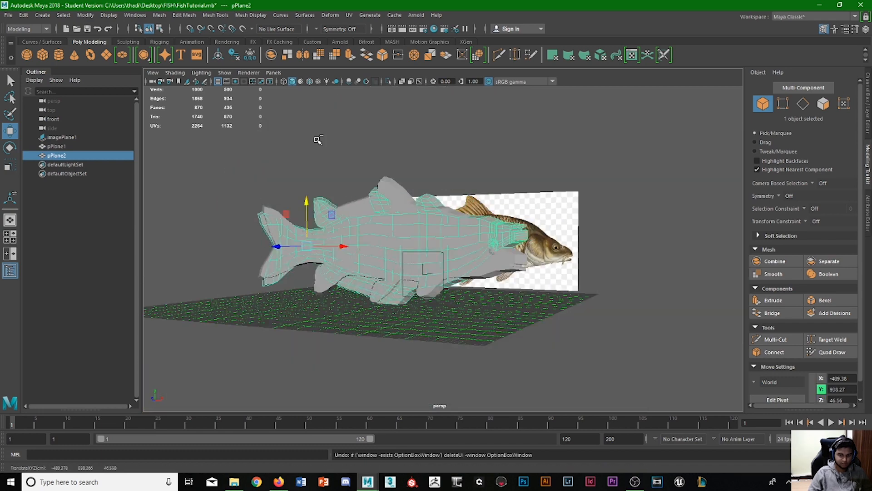
{"action": "key", "text": "ctrl+z"}
Step: Try to duplicate the fish half as one instance with a Duplicate Special scale of -1 on Y and 1 on Z
{"action": "left_click", "coordinate": [25, 15]}
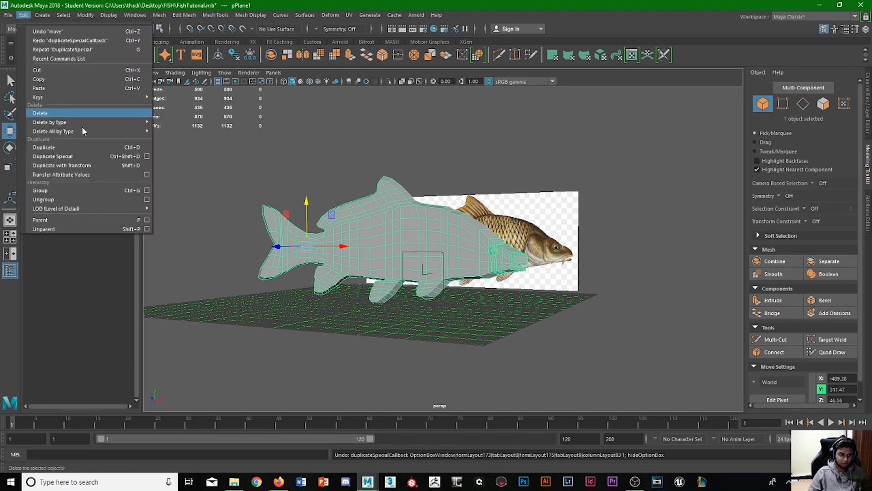
{"action": "left_click", "coordinate": [147, 157]}
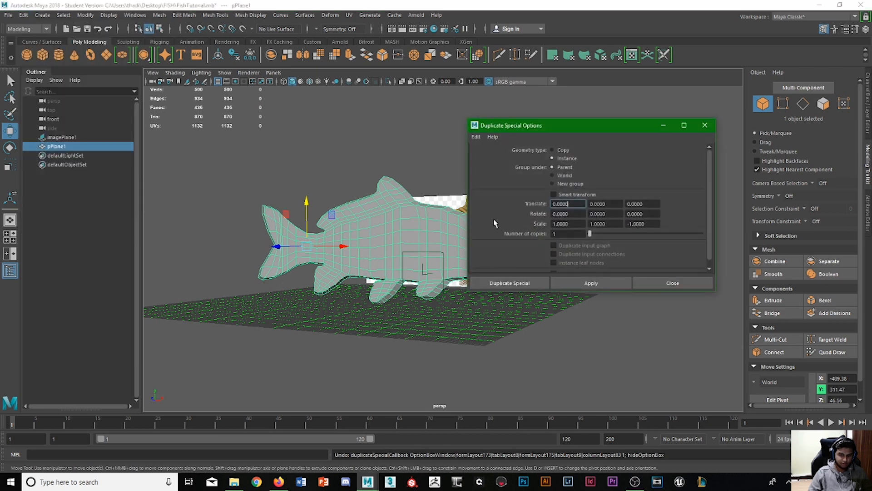
{"action": "left_click", "coordinate": [632, 223]}
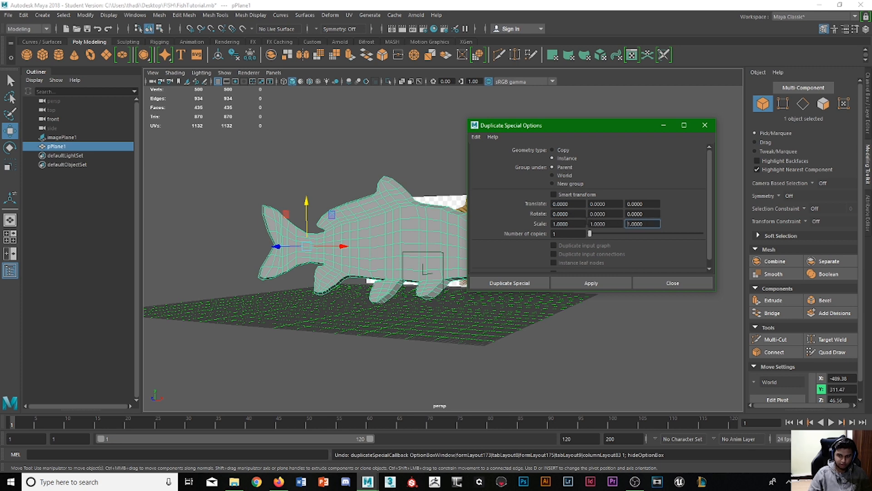
{"action": "left_click", "coordinate": [591, 224]}
{"action": "type", "text": "-"}
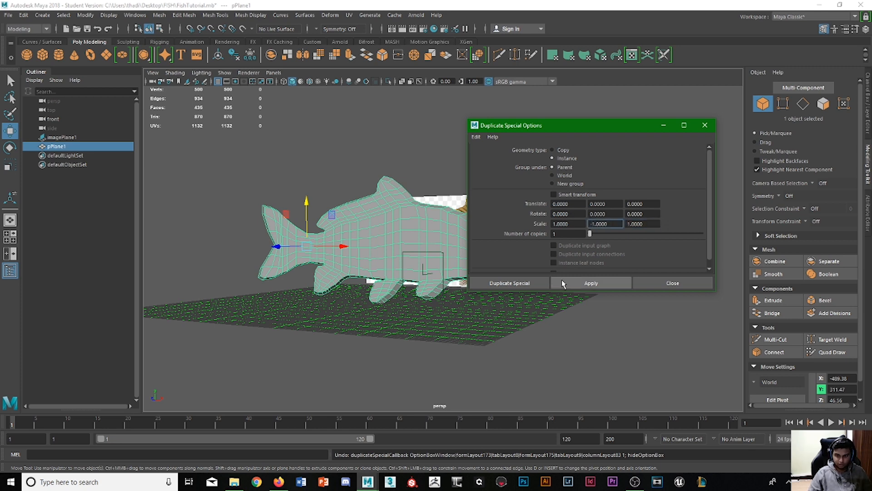
{"action": "left_click", "coordinate": [591, 282]}
{"action": "left_click_drag", "start_coordinate": [318, 320], "coordinate": [382, 338], "text": "alt"}
Step: Select the fish half together with its mirrored instance and combine them into one mesh
{"action": "left_click", "coordinate": [670, 283]}
{"action": "left_click_drag", "start_coordinate": [590, 284], "coordinate": [399, 288], "text": "alt"}
{"action": "left_click", "coordinate": [399, 288]}
{"action": "left_click_drag", "start_coordinate": [530, 288], "coordinate": [456, 275], "text": "alt"}
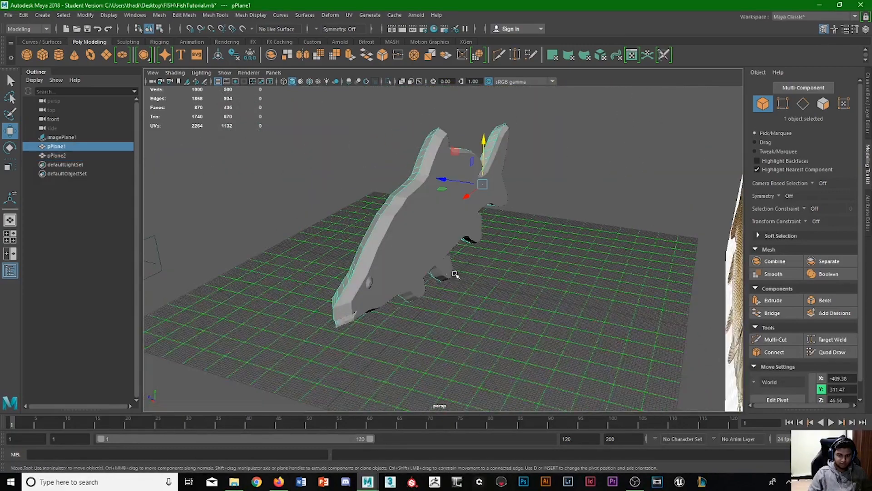
{"action": "left_click", "coordinate": [452, 255], "text": "shift"}
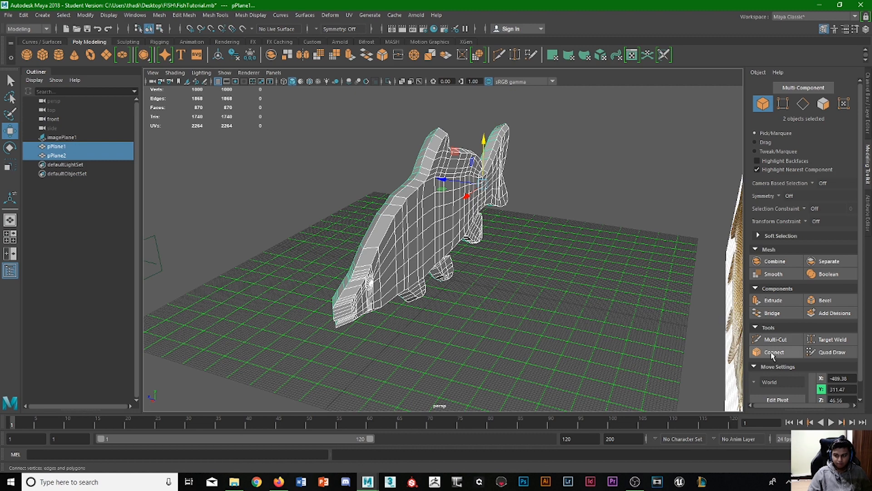
{"action": "left_click", "coordinate": [775, 261]}
{"action": "left_click_drag", "start_coordinate": [345, 250], "coordinate": [364, 253], "text": "alt"}
Step: Select all vertices along the fish's centre seam in the side view and merge them with a distance threshold of 1
{"action": "key", "text": "space"}
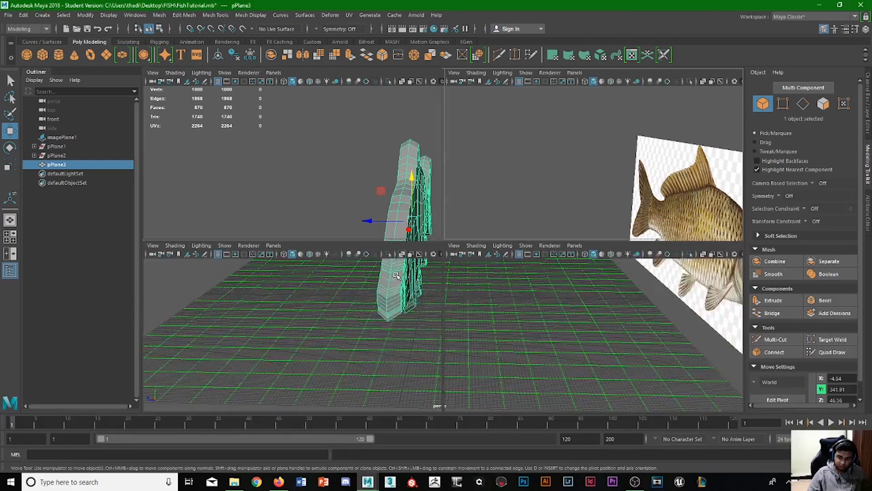
{"action": "key", "text": "space"}
{"action": "scroll", "coordinate": [463, 265], "scroll_direction": "down", "scroll_amount": 5}
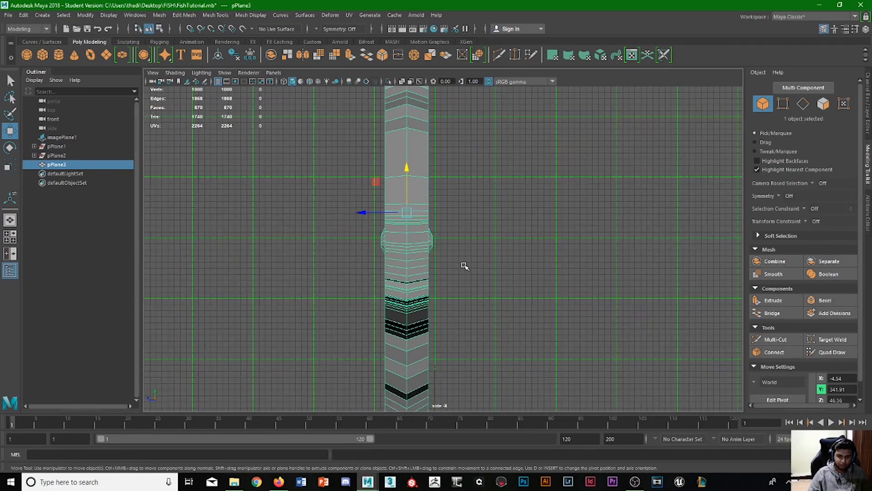
{"action": "left_click", "coordinate": [783, 104]}
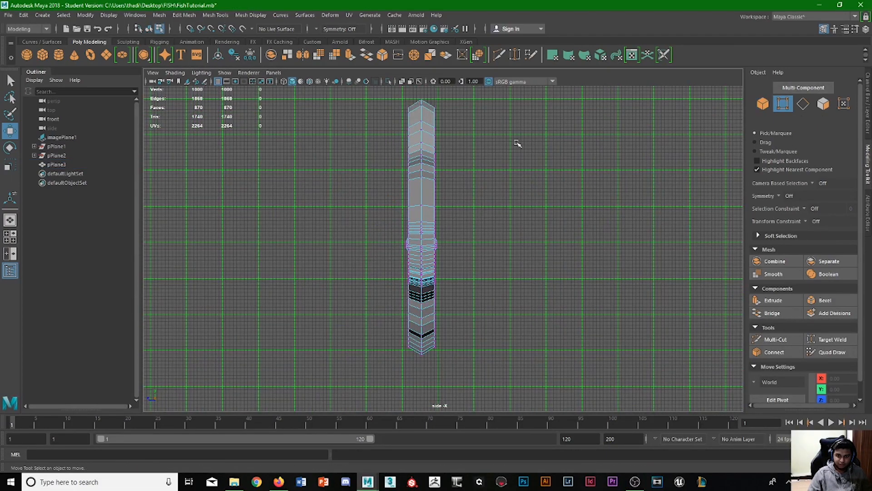
{"action": "scroll", "coordinate": [497, 143], "scroll_direction": "down", "scroll_amount": 1}
{"action": "scroll", "coordinate": [464, 140], "scroll_direction": "down", "scroll_amount": 1}
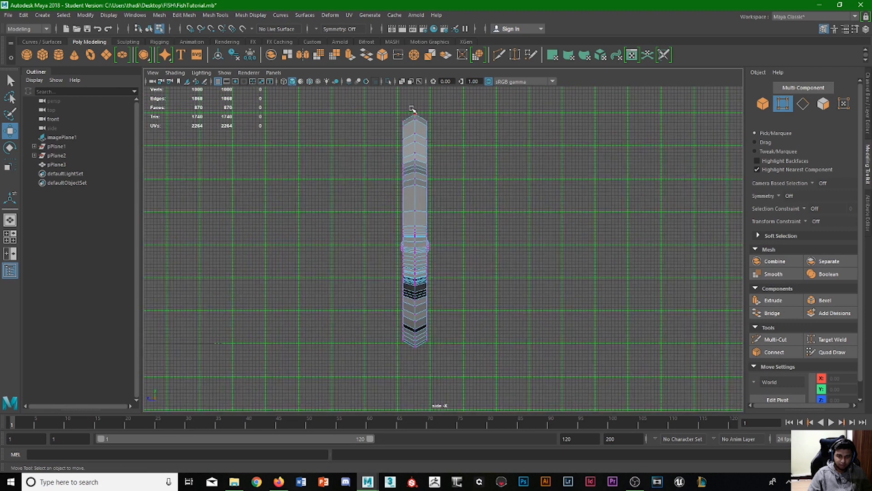
{"action": "left_click_drag", "start_coordinate": [409, 107], "coordinate": [421, 355]}
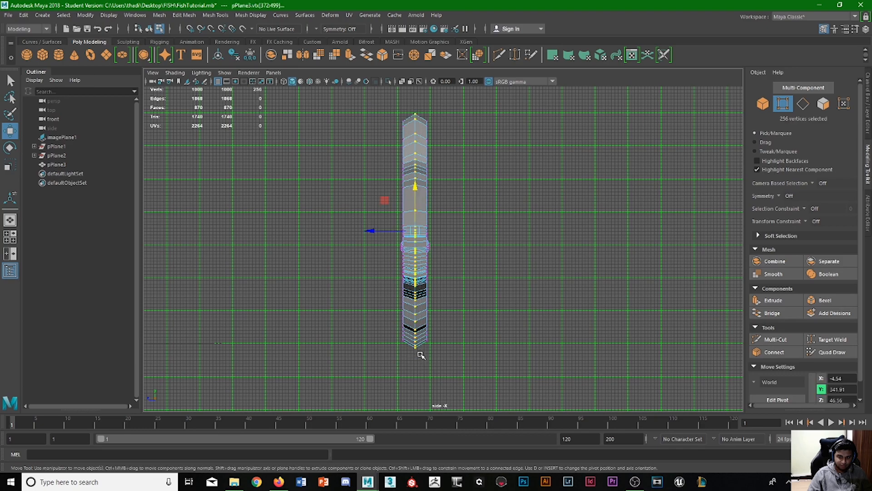
{"action": "key", "text": "space"}
{"action": "key", "text": "space"}
{"action": "left_click_drag", "start_coordinate": [506, 210], "coordinate": [374, 40], "text": "alt"}
{"action": "left_click", "coordinate": [184, 15]}
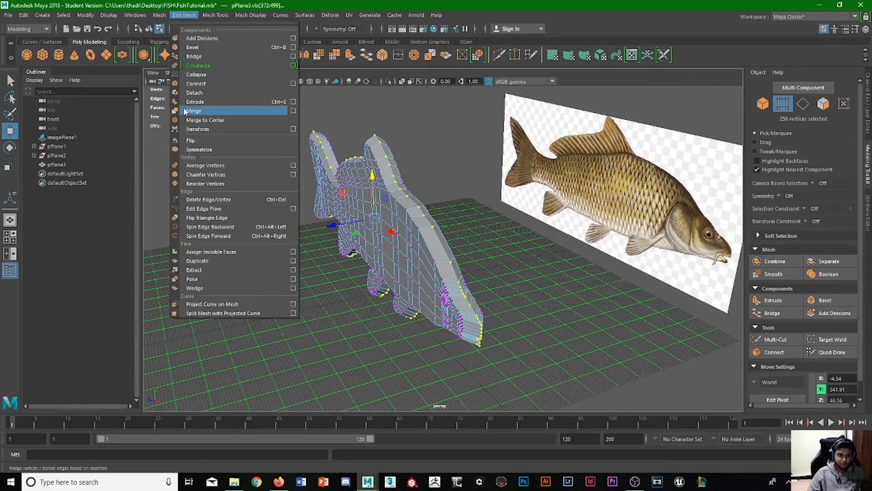
{"action": "left_click", "coordinate": [284, 110]}
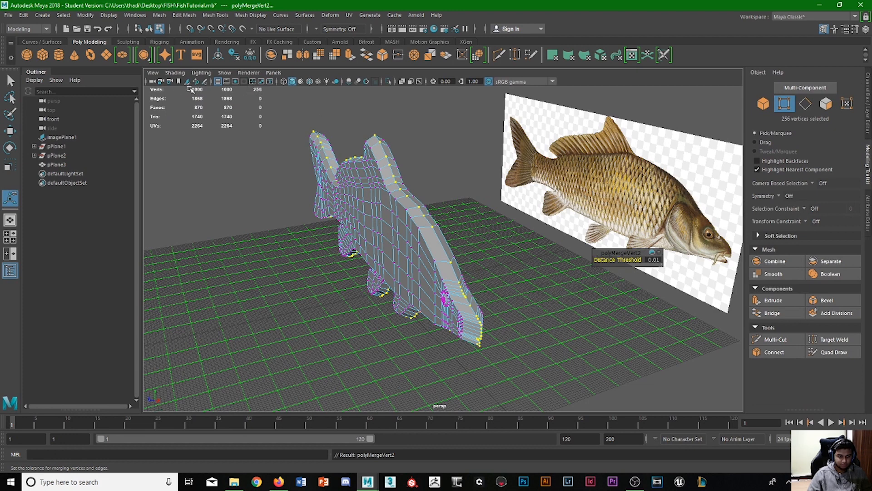
{"action": "left_click_drag", "start_coordinate": [611, 259], "coordinate": [703, 266]}
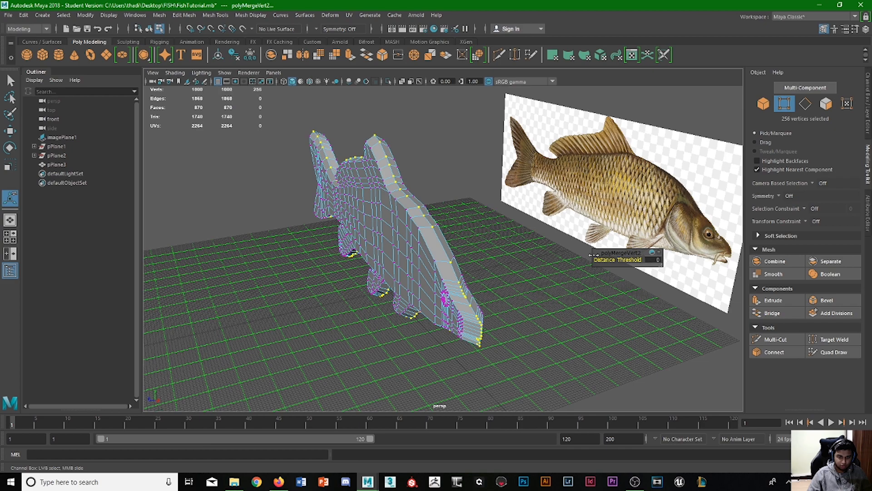
{"action": "left_click_drag", "start_coordinate": [635, 253], "coordinate": [269, 170], "text": "alt"}
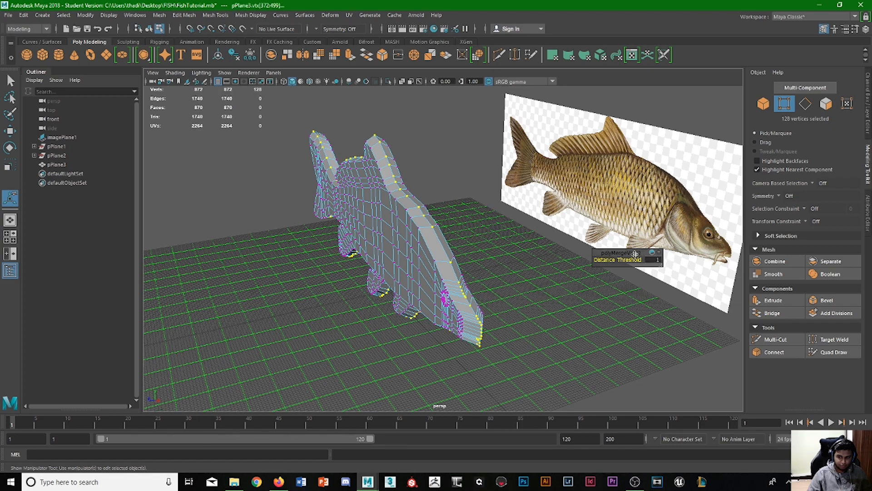
{"action": "left_click_drag", "start_coordinate": [267, 84], "coordinate": [347, 218], "text": "alt"}
{"action": "left_click", "coordinate": [10, 81]}
{"action": "left_click", "coordinate": [457, 170]}
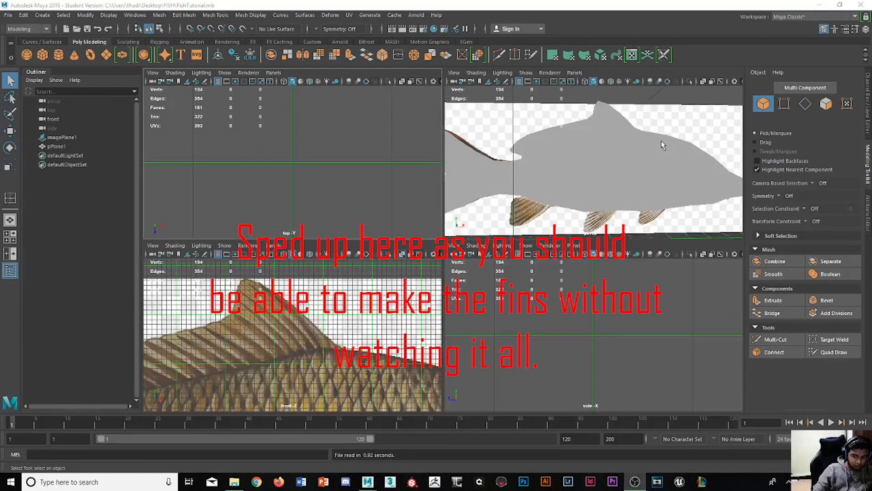
Step: Insert a vertical edge loop in the flat fish mesh, through the body section above the front belly fin
{"action": "left_click", "coordinate": [651, 157]}
{"action": "key", "text": "space"}
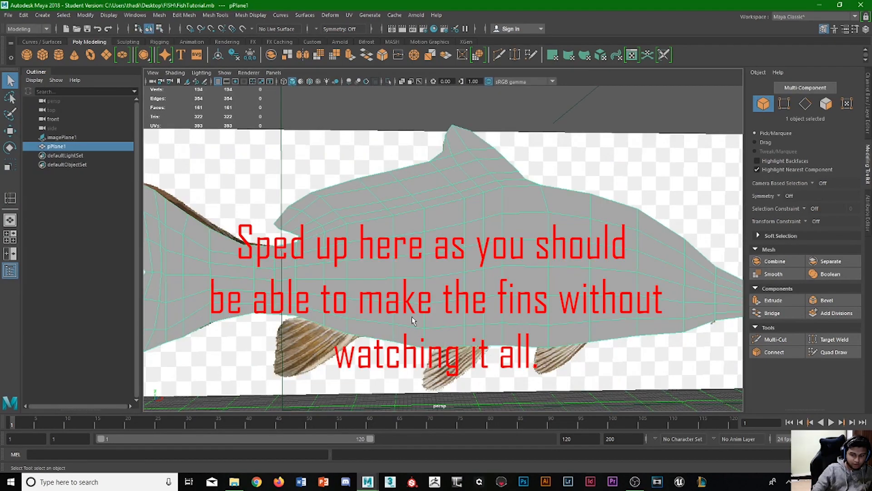
{"action": "left_click_drag", "start_coordinate": [413, 320], "coordinate": [466, 313], "text": "alt"}
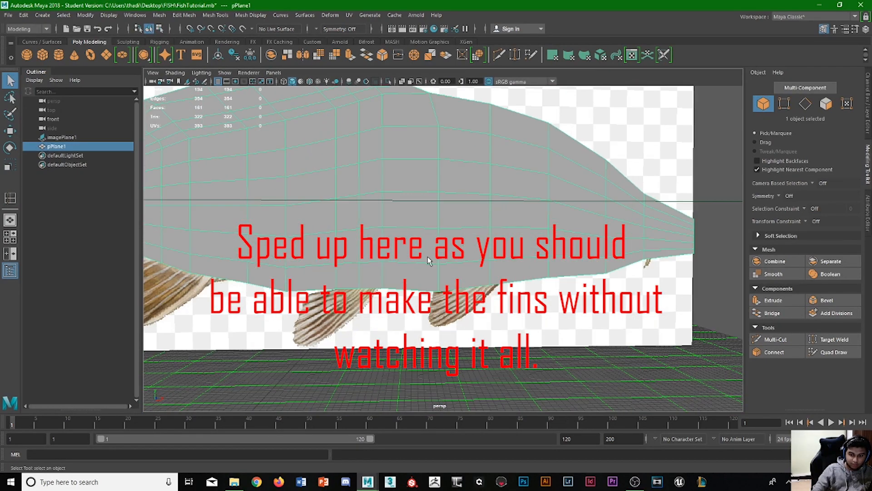
{"action": "key", "text": "F10"}
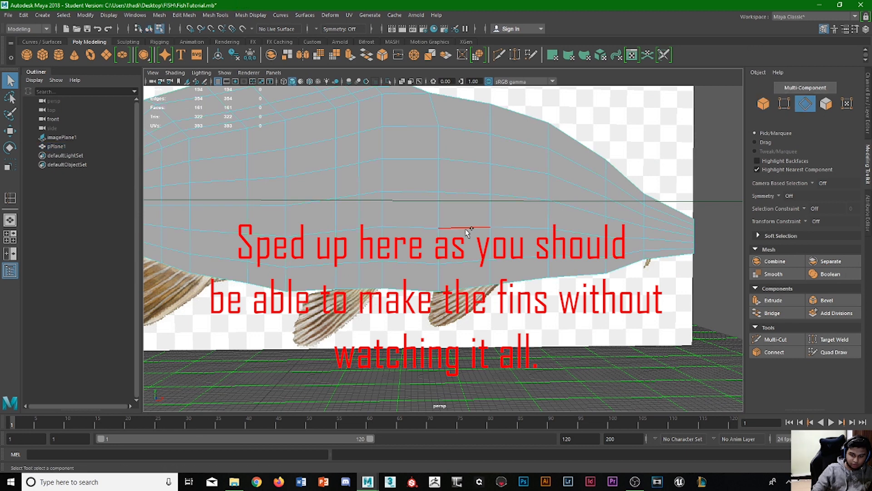
{"action": "right_click_drag", "start_coordinate": [466, 232], "coordinate": [441, 255], "text": "shift"}
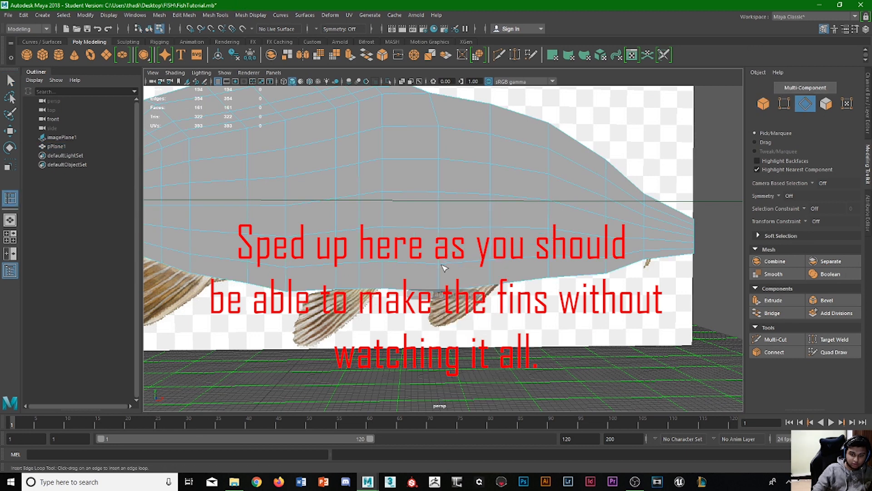
{"action": "left_click", "coordinate": [465, 254]}
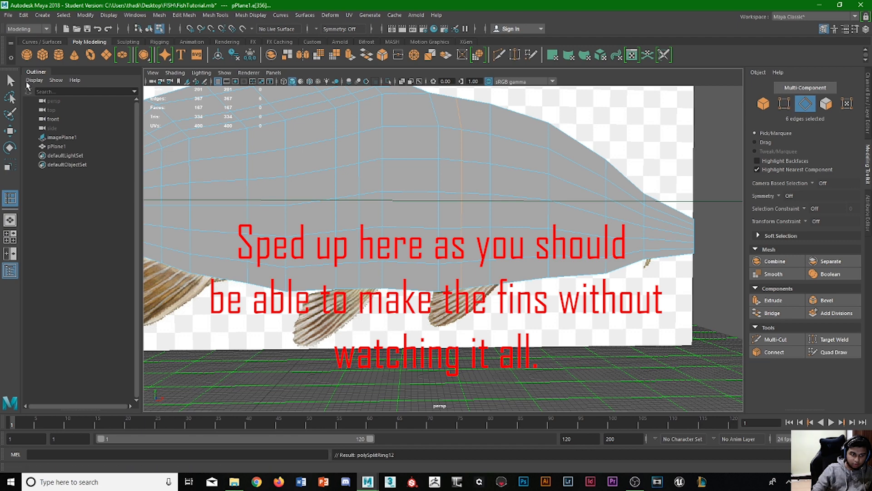
Step: Extrude the two belly edges above the front belly fin downward to about 53.31 on Y
{"action": "key", "text": "q"}
{"action": "left_click", "coordinate": [467, 264]}
{"action": "key", "text": "w"}
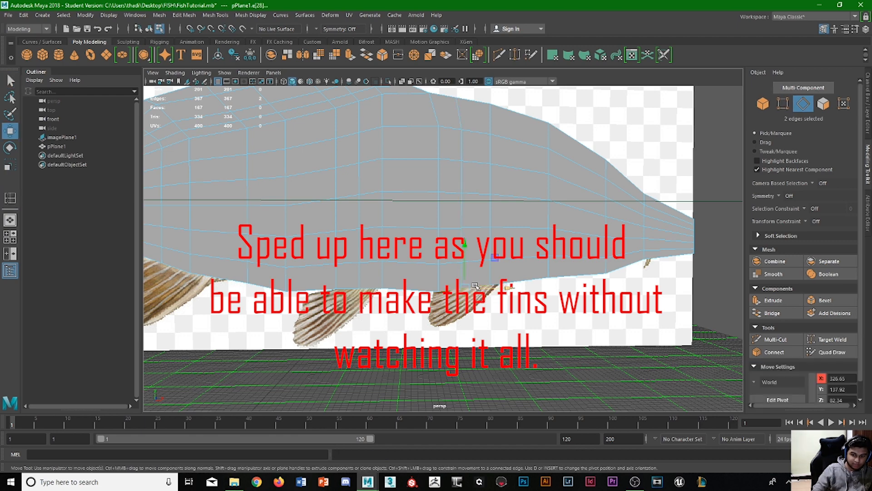
{"action": "left_click_drag", "start_coordinate": [467, 265], "coordinate": [468, 314], "text": "shift"}
Step: Shift the extruded fin edges along X to about 287.51 in the front view, matching the slant of the reference fin
{"action": "key", "text": "space"}
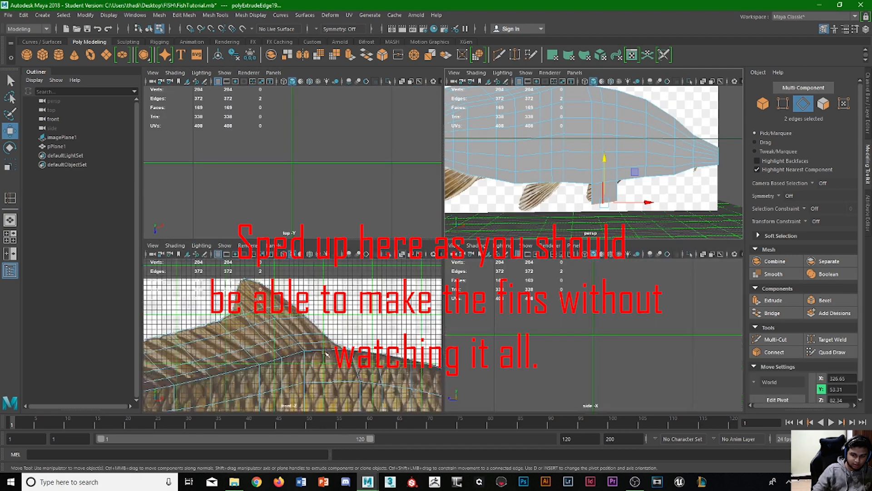
{"action": "key", "text": "space"}
{"action": "scroll", "coordinate": [291, 204], "scroll_direction": "down", "scroll_amount": 5}
{"action": "scroll", "coordinate": [500, 182], "scroll_direction": "up", "scroll_amount": 4}
{"action": "scroll", "coordinate": [380, 266], "scroll_direction": "up", "scroll_amount": 4}
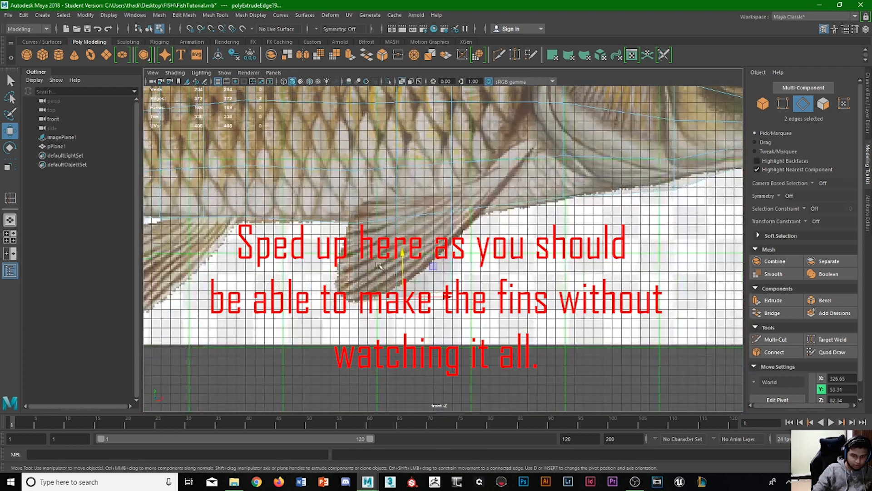
{"action": "left_click_drag", "start_coordinate": [448, 297], "coordinate": [410, 306]}
{"action": "scroll", "coordinate": [274, 268], "scroll_direction": "up", "scroll_amount": 2}
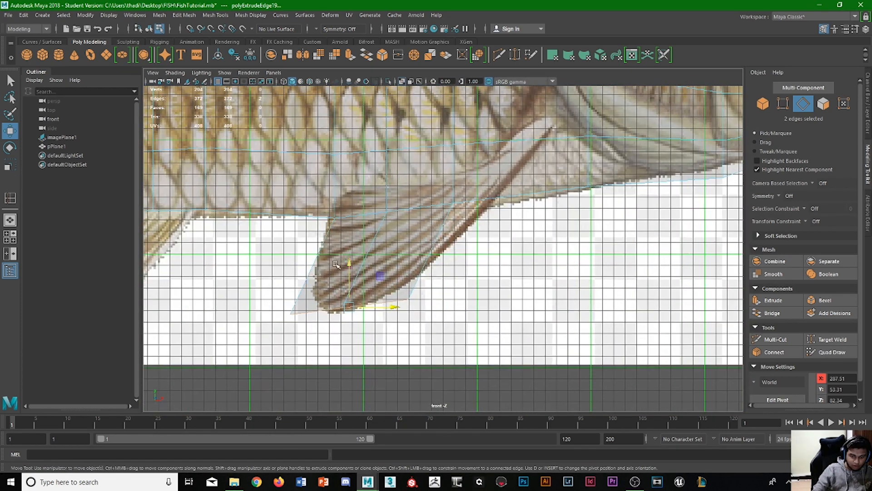
Step: Insert three edge loops across the extruded front belly fin, spaced between the belly and the fin tip
{"action": "left_click", "coordinate": [783, 103]}
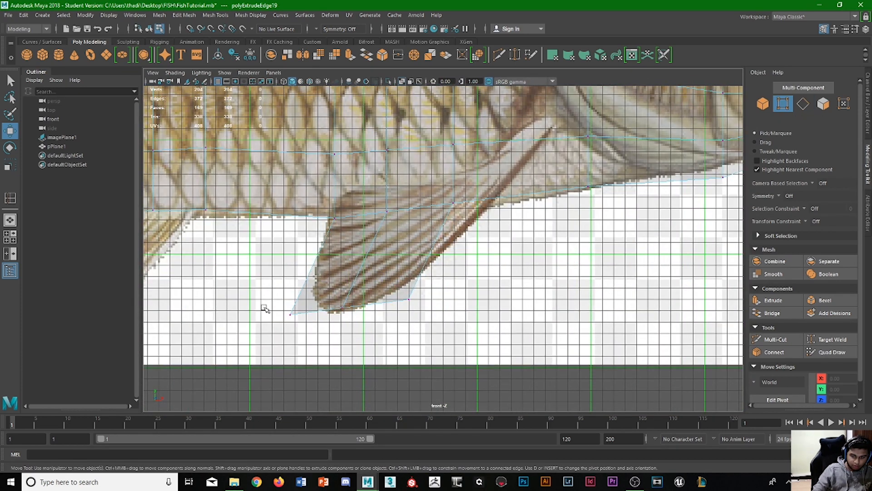
{"action": "left_click", "coordinate": [803, 103]}
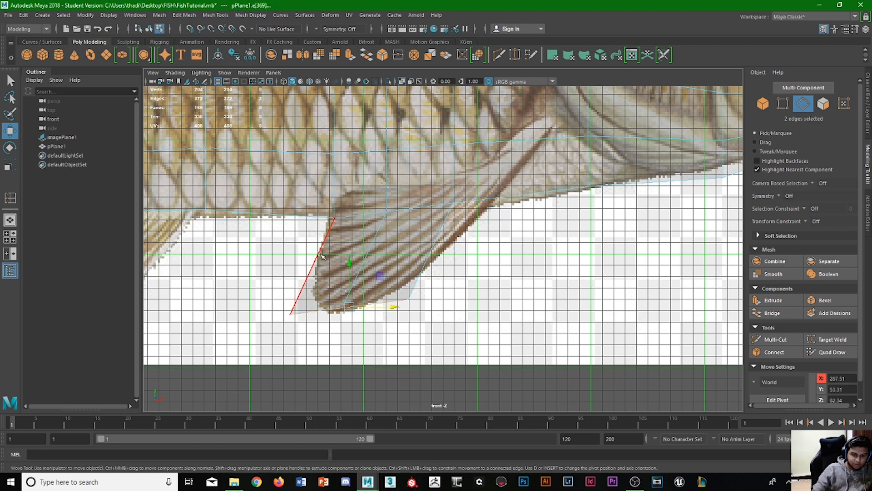
{"action": "right_click_drag", "start_coordinate": [321, 255], "coordinate": [313, 318], "text": "shift"}
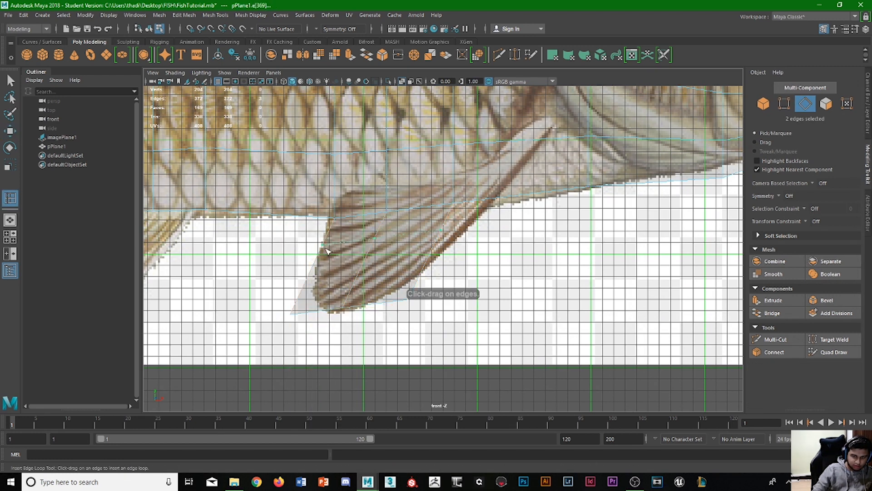
{"action": "left_click", "coordinate": [315, 267]}
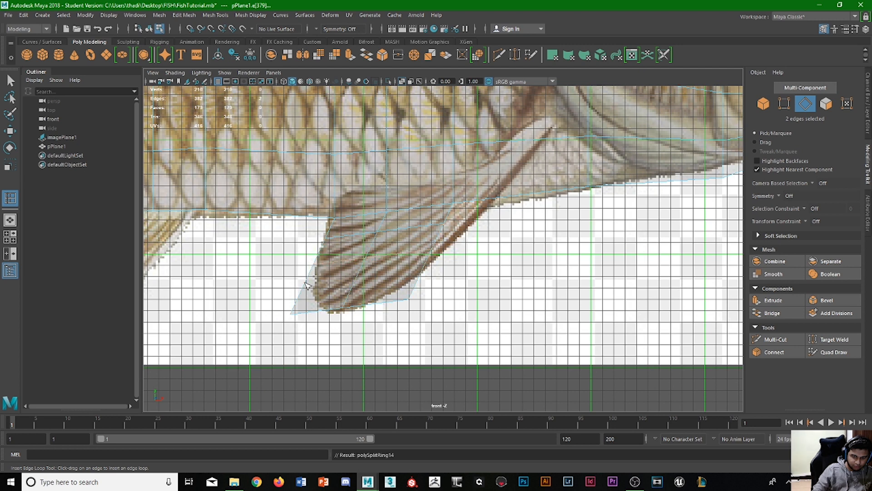
Step: Try moving the uppermost loop's front vertex along X to the reference fin's outline, and undo the move
{"action": "key", "text": "F9"}
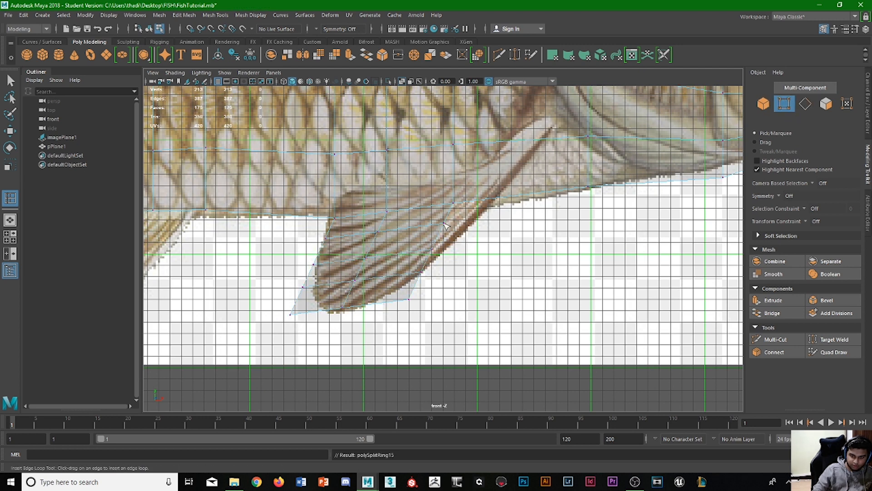
{"action": "left_click", "coordinate": [15, 85]}
{"action": "left_click", "coordinate": [443, 223]}
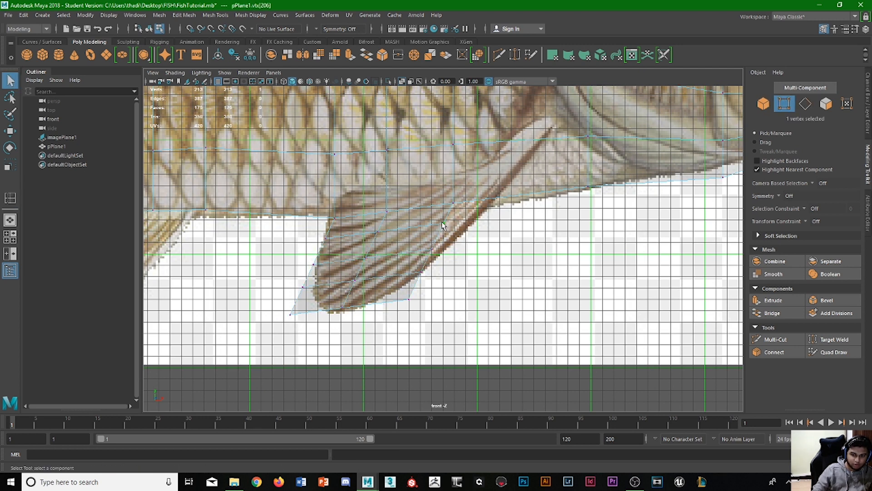
{"action": "key", "text": "w"}
{"action": "left_click_drag", "start_coordinate": [465, 222], "coordinate": [493, 222]}
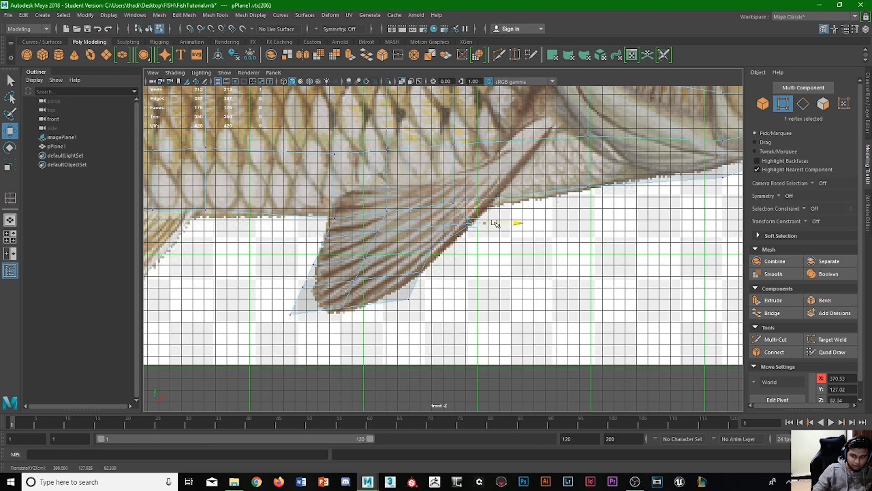
{"action": "key", "text": "ctrl+z"}
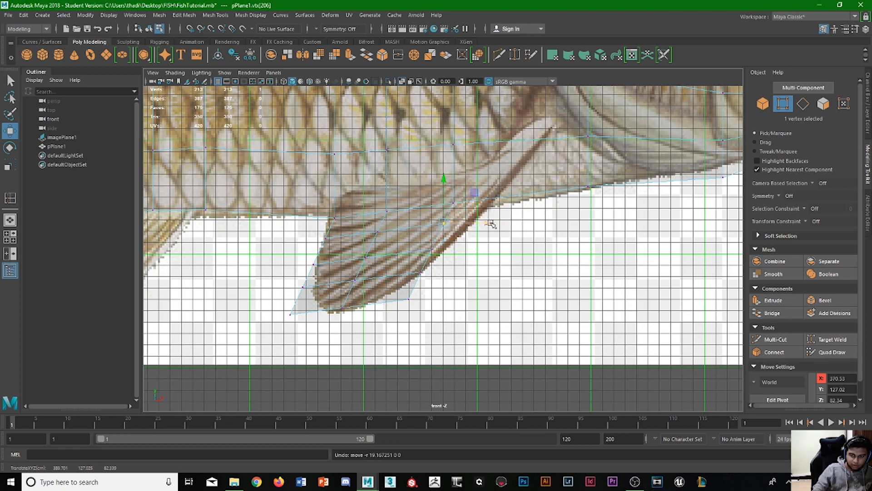
Step: Select the seven horizontal body edges in the column just ahead of the front belly fin and connect them with a new vertical edge line
{"action": "scroll", "coordinate": [490, 223], "scroll_direction": "down", "scroll_amount": 6}
{"action": "key", "text": "space"}
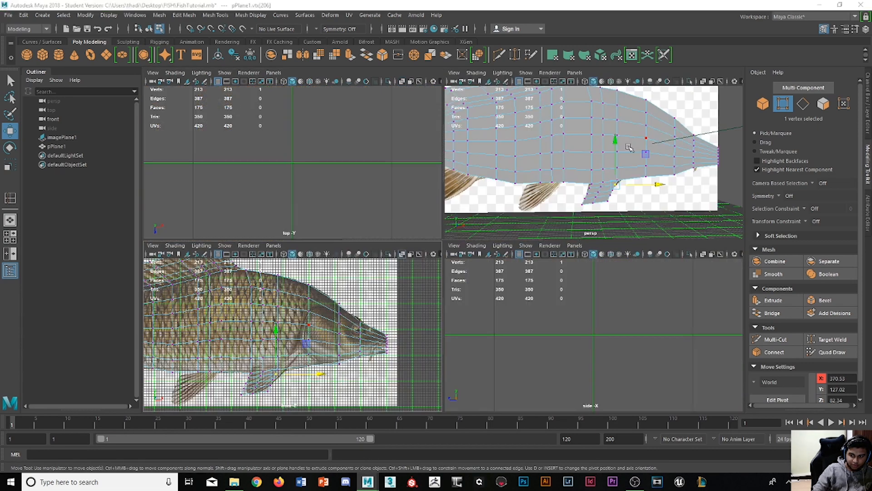
{"action": "key", "text": "space"}
{"action": "key", "text": "F10"}
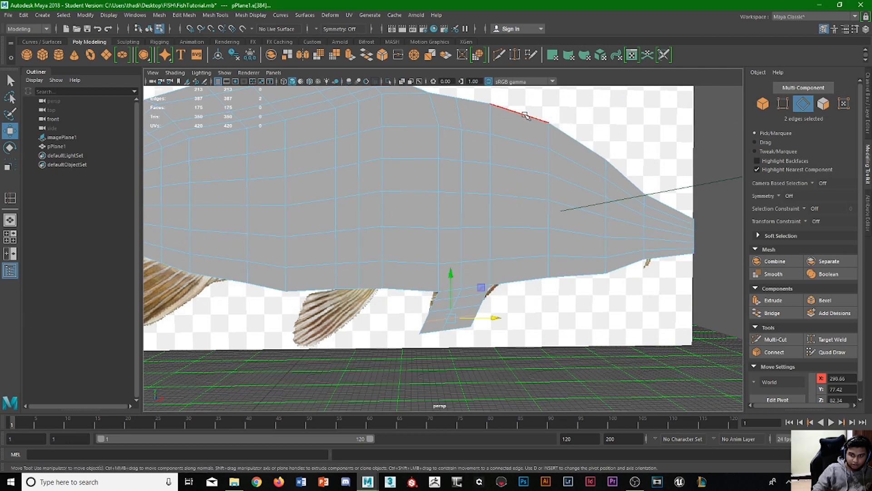
{"action": "left_click", "coordinate": [518, 113]}
{"action": "left_click", "coordinate": [518, 135], "text": "shift"}
{"action": "left_click", "coordinate": [521, 170], "text": "shift"}
{"action": "left_click", "coordinate": [521, 197], "text": "shift"}
{"action": "left_click", "coordinate": [519, 227], "text": "shift"}
{"action": "left_click", "coordinate": [518, 262], "text": "shift"}
{"action": "left_click", "coordinate": [520, 280], "text": "shift"}
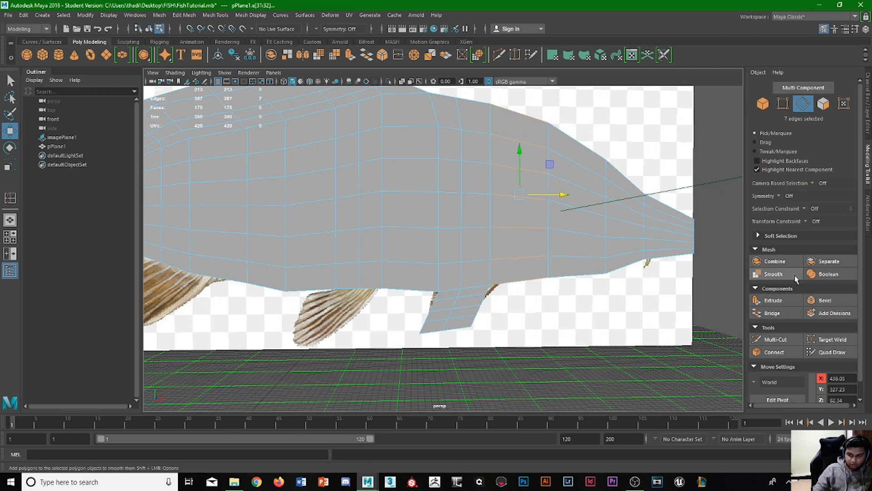
{"action": "left_click", "coordinate": [774, 352]}
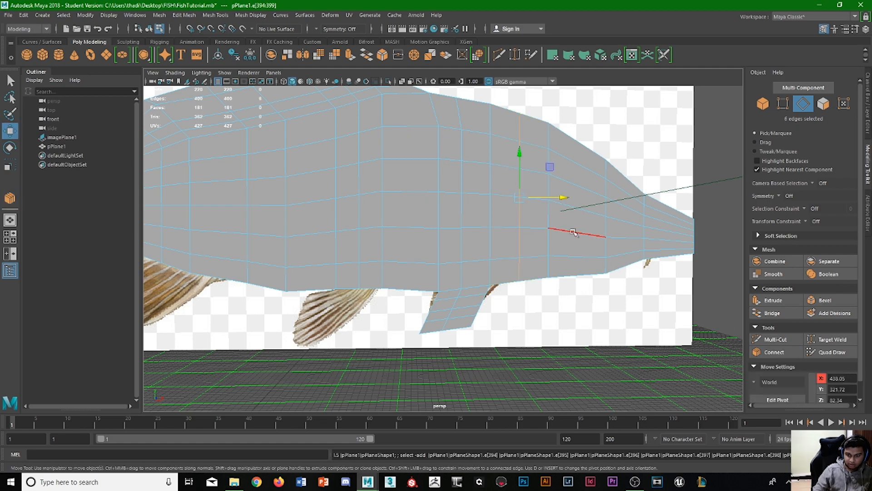
Step: Move the front-edge vertices of the front belly fin, from its belly root down to the tip, onto the reference fin's outline
{"action": "key", "text": "space"}
{"action": "key", "text": "space"}
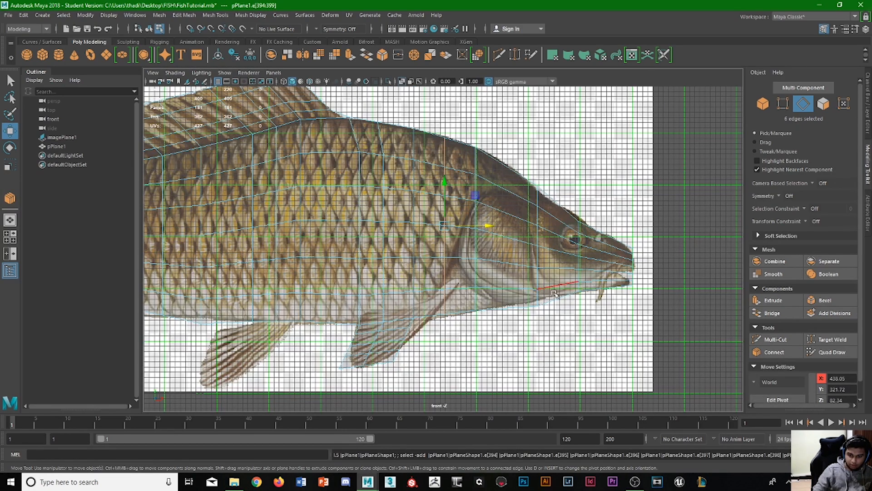
{"action": "middle_click_drag", "start_coordinate": [384, 363], "coordinate": [412, 218], "text": "alt"}
{"action": "key", "text": "F9"}
{"action": "scroll", "coordinate": [433, 317], "scroll_direction": "up", "scroll_amount": 6}
{"action": "left_click_drag", "start_coordinate": [464, 194], "coordinate": [508, 198]}
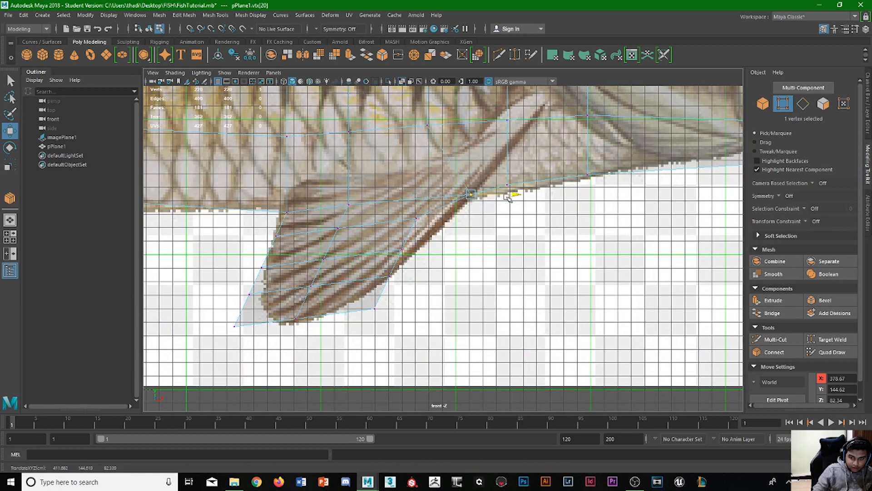
{"action": "left_click", "coordinate": [414, 217]}
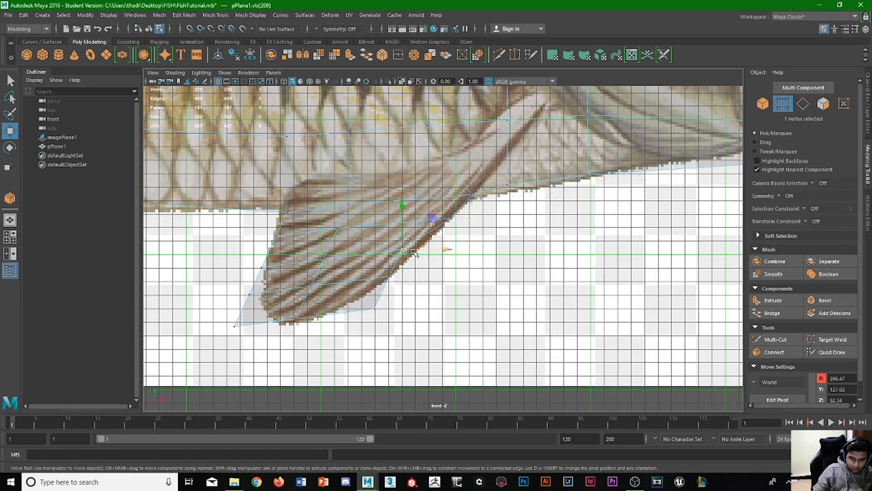
{"action": "left_click_drag", "start_coordinate": [414, 217], "coordinate": [428, 250]}
{"action": "left_click", "coordinate": [372, 313]}
{"action": "left_click_drag", "start_coordinate": [374, 309], "coordinate": [351, 281]}
Step: Fit the tip and rear-edge vertices of the front belly fin to the rounded outline of the reference fin
{"action": "left_click", "coordinate": [295, 320]}
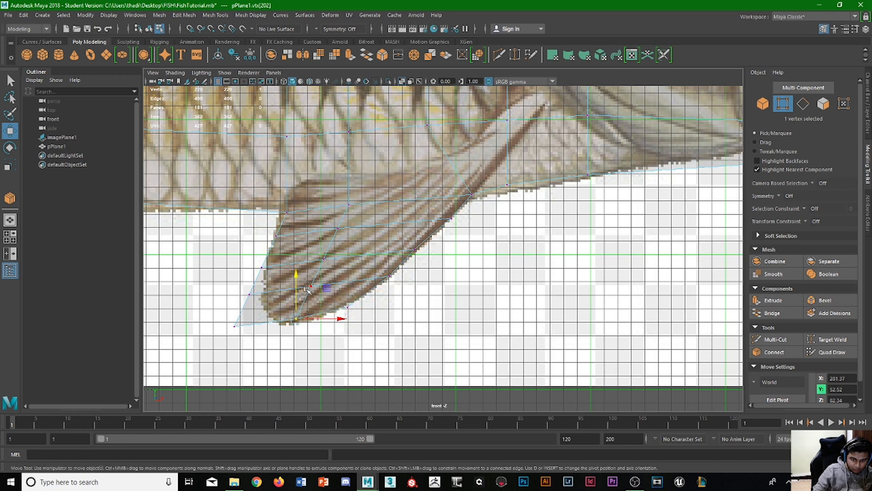
{"action": "left_click", "coordinate": [233, 326]}
{"action": "left_click_drag", "start_coordinate": [252, 327], "coordinate": [296, 326]}
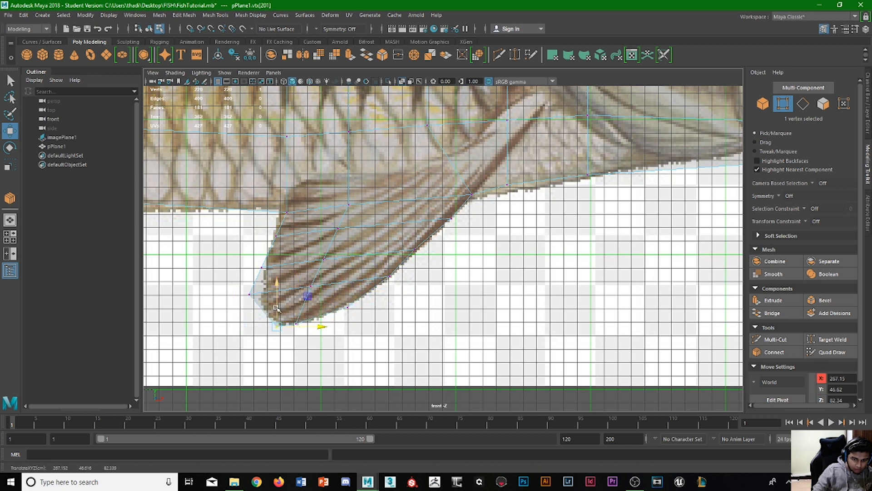
{"action": "left_click_drag", "start_coordinate": [277, 298], "coordinate": [278, 282]}
{"action": "left_click_drag", "start_coordinate": [296, 311], "coordinate": [282, 268]}
{"action": "left_click", "coordinate": [250, 294]}
{"action": "left_click", "coordinate": [262, 267]}
{"action": "left_click", "coordinate": [277, 235]}
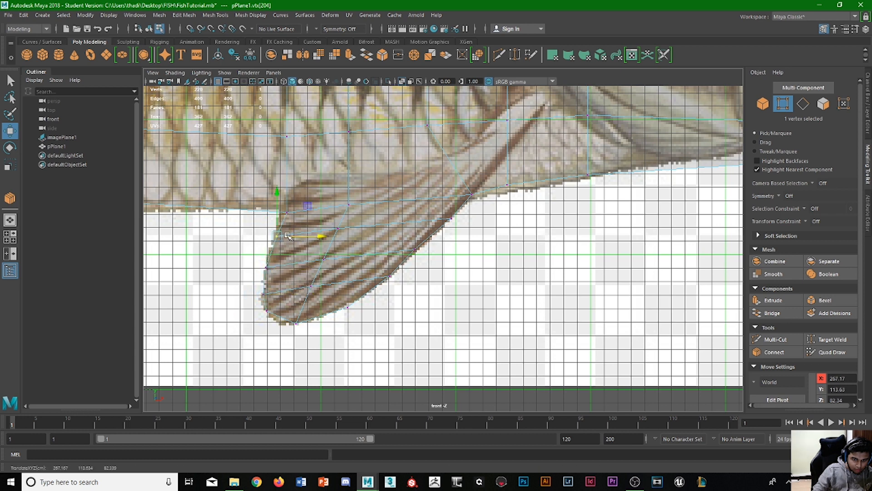
{"action": "left_click", "coordinate": [298, 318]}
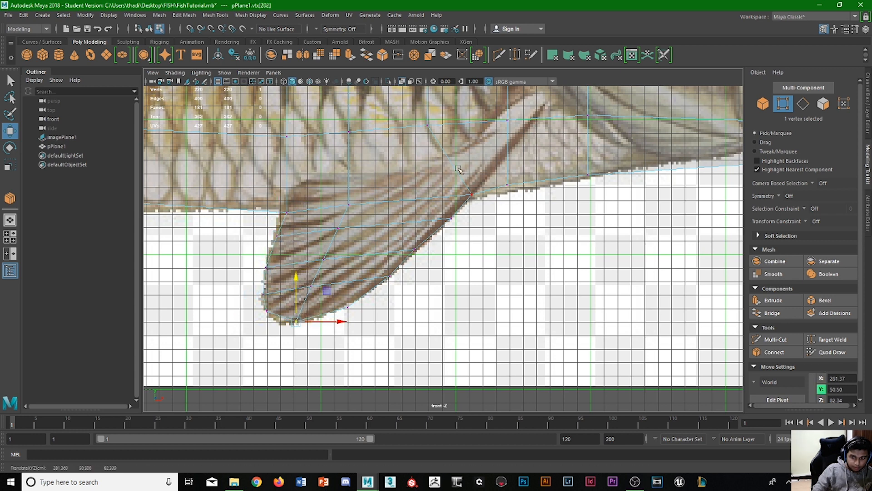
Step: Shift the six body vertices in the column above the front belly fin's root along X to about 401.70
{"action": "middle_click_drag", "start_coordinate": [434, 106], "coordinate": [454, 326], "text": "alt"}
{"action": "scroll", "coordinate": [454, 325], "scroll_direction": "down", "scroll_amount": 3}
{"action": "key", "text": "space"}
{"action": "key", "text": "space"}
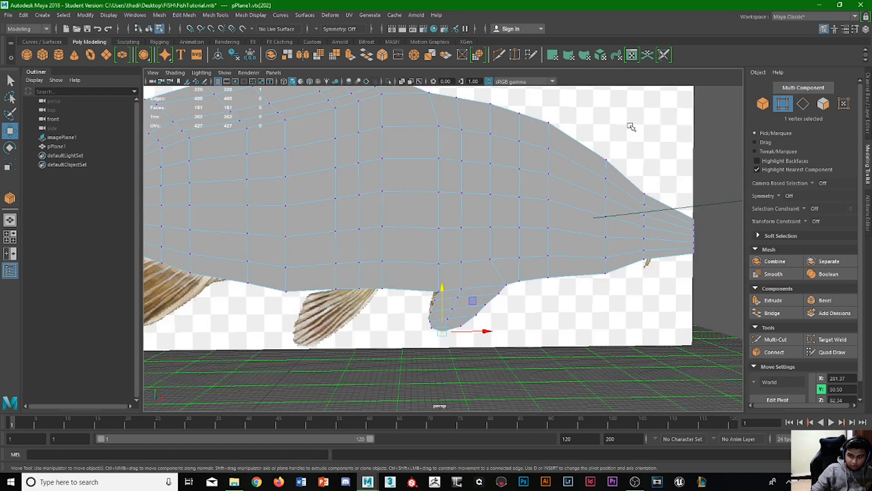
{"action": "left_click", "coordinate": [490, 257]}
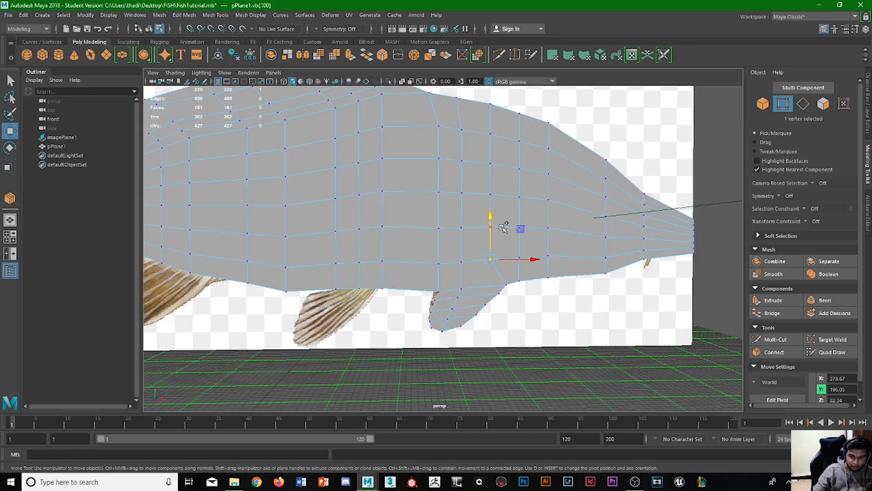
{"action": "key", "text": "q"}
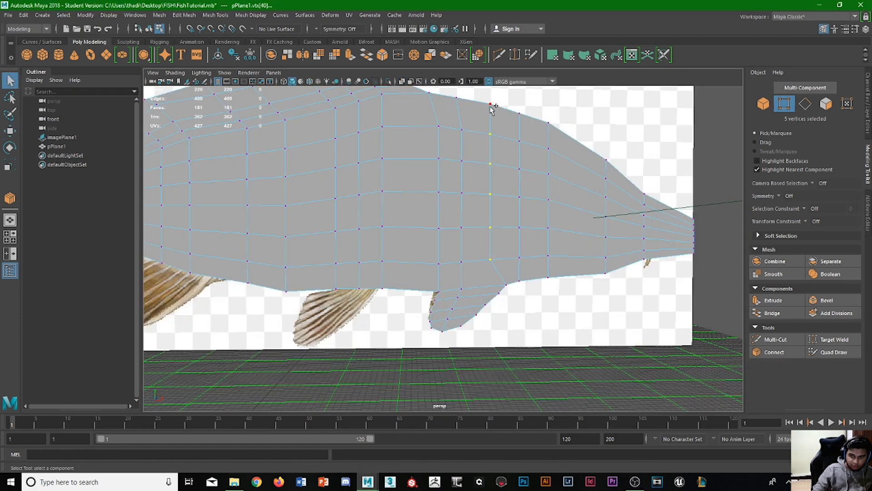
{"action": "left_click", "coordinate": [491, 105], "text": "shift"}
{"action": "key", "text": "w"}
{"action": "left_click_drag", "start_coordinate": [508, 180], "coordinate": [522, 179]}
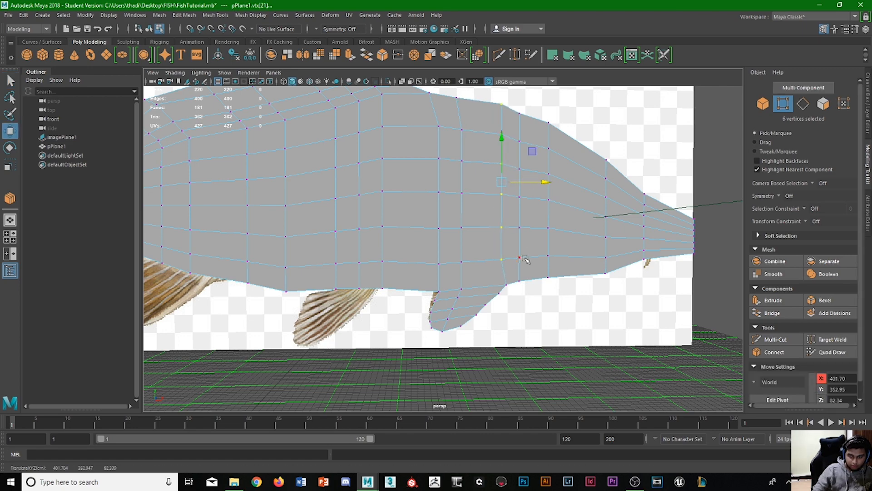
Step: Extrude the three belly edges above the rear belly fin down to about 12.81 on Y, slanting them along X to about 7.82
{"action": "mouse_move", "coordinate": [525, 259]}
{"action": "left_mouse_down", "text": "alt"}
{"action": "mouse_move", "coordinate": [591, 262]}
{"action": "mouse_move", "coordinate": [514, 264]}
{"action": "left_mouse_up", "text": "alt"}
{"action": "key", "text": "space"}
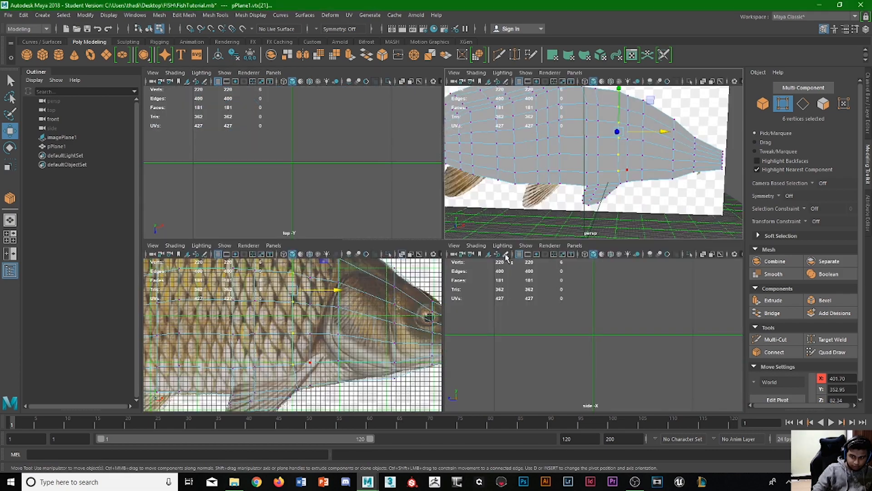
{"action": "key", "text": "space"}
{"action": "scroll", "coordinate": [409, 317], "scroll_direction": "down", "scroll_amount": 3}
{"action": "middle_click_drag", "start_coordinate": [300, 331], "coordinate": [526, 260], "text": "alt"}
{"action": "scroll", "coordinate": [342, 251], "scroll_direction": "up", "scroll_amount": 3}
{"action": "key", "text": "F10"}
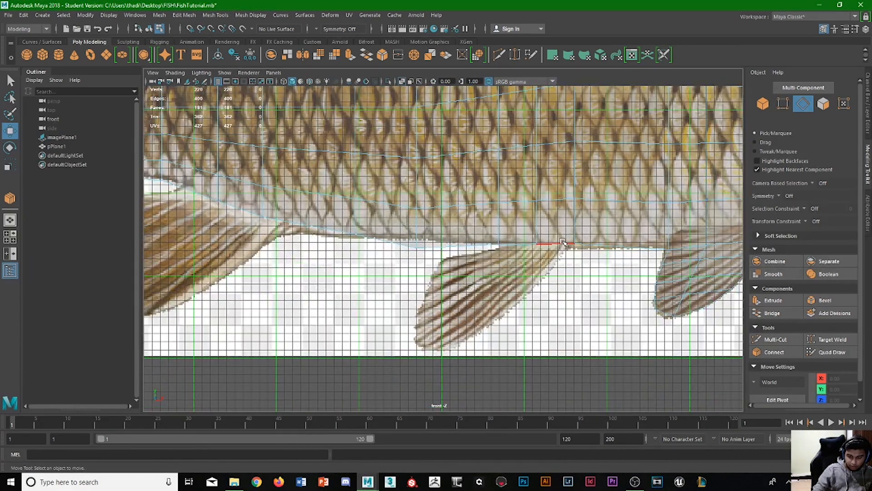
{"action": "left_click", "coordinate": [518, 246]}
{"action": "left_click_drag", "start_coordinate": [519, 249], "coordinate": [473, 249]}
{"action": "left_click_drag", "start_coordinate": [495, 223], "coordinate": [496, 323], "text": "shift"}
{"action": "left_click_drag", "start_coordinate": [543, 347], "coordinate": [500, 336]}
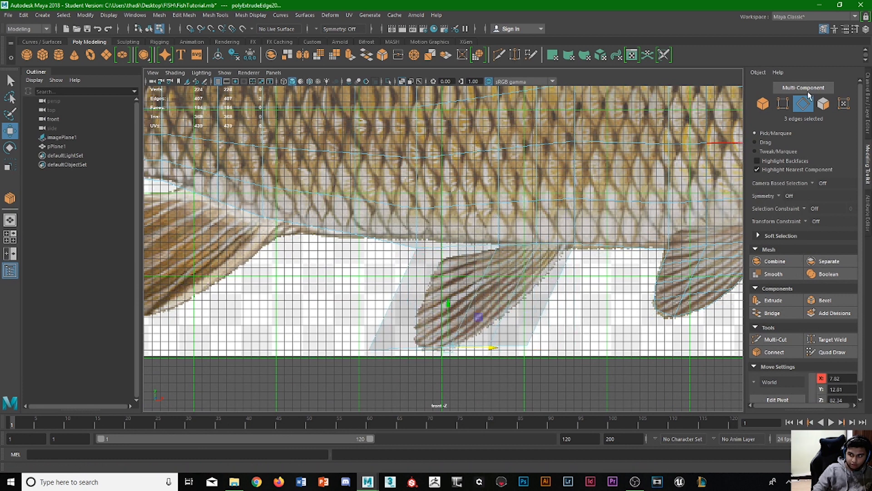
Step: Insert four edge loops across the extruded rear belly fin between the belly and the tip, and undo the extra loop
{"action": "right_click_drag", "start_coordinate": [410, 276], "coordinate": [412, 339], "text": "shift"}
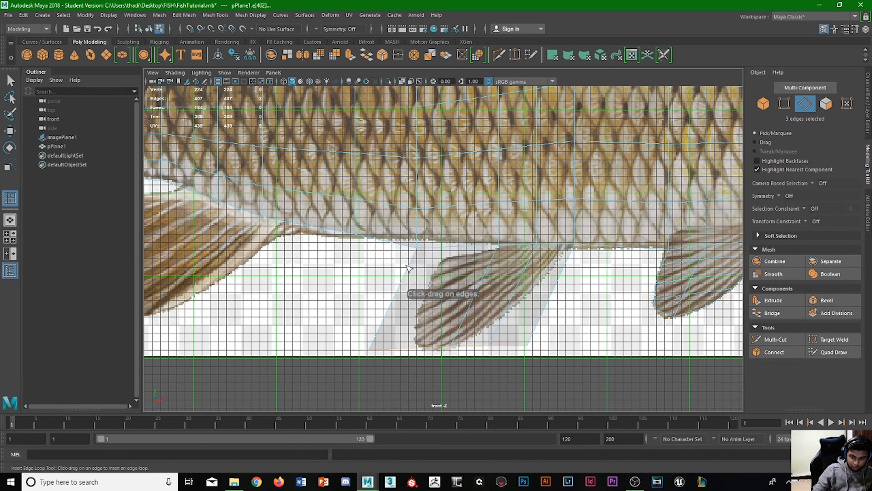
{"action": "left_click", "coordinate": [414, 271]}
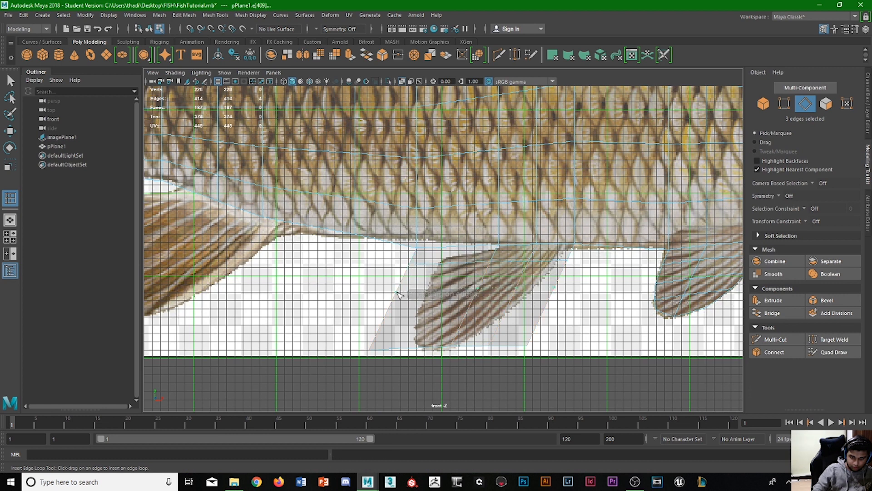
{"action": "left_click", "coordinate": [390, 313]}
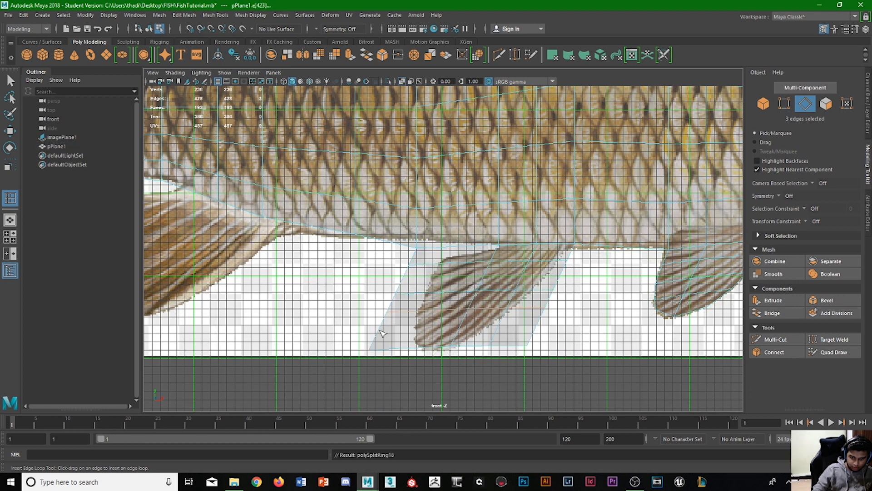
{"action": "left_click", "coordinate": [380, 333]}
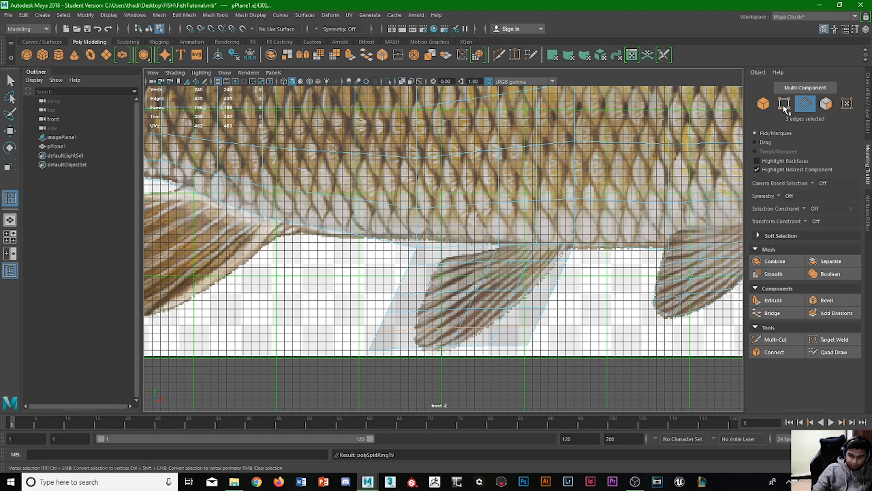
{"action": "left_click", "coordinate": [785, 104]}
{"action": "scroll", "coordinate": [565, 263], "scroll_direction": "up", "scroll_amount": 4}
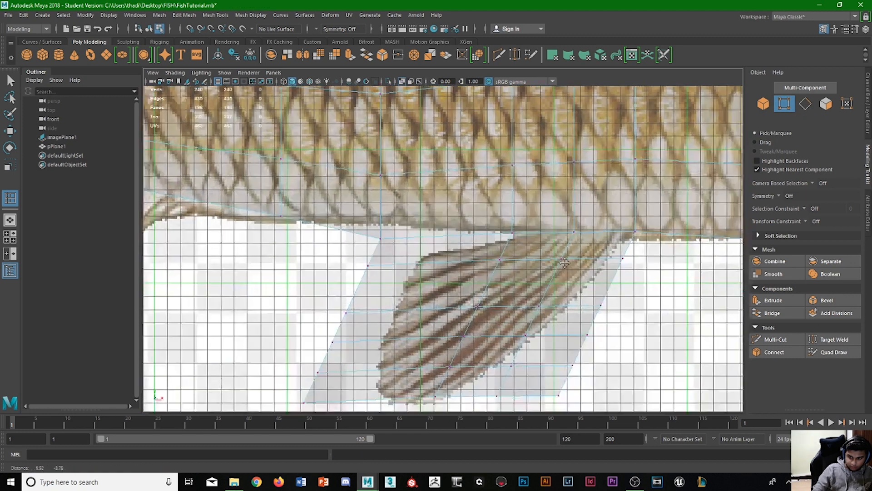
{"action": "scroll", "coordinate": [565, 263], "scroll_direction": "down", "scroll_amount": 2}
{"action": "key", "text": "ctrl+z"}
{"action": "key", "text": "q"}
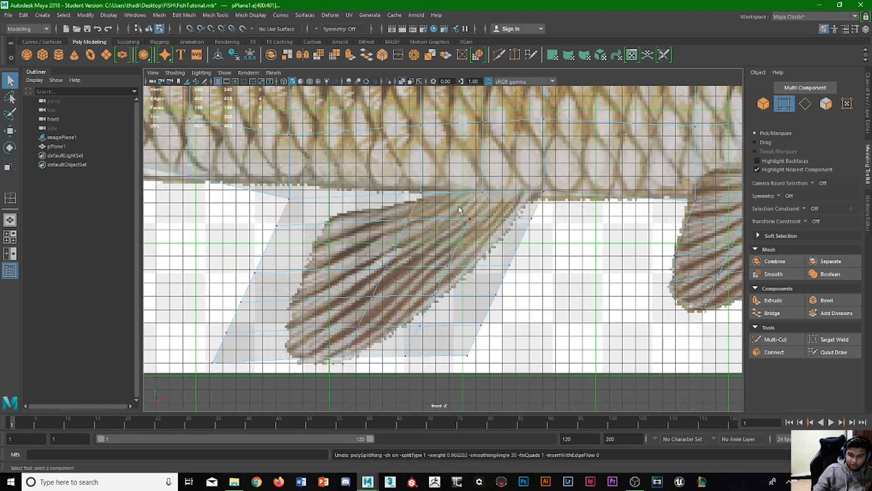
Step: Move the upper front-edge vertices of the rear belly fin inward onto the reference fin's outline
{"action": "left_click", "coordinate": [531, 218]}
{"action": "key", "text": "w"}
{"action": "left_click_drag", "start_coordinate": [531, 219], "coordinate": [511, 265]}
{"action": "left_click", "coordinate": [496, 294]}
{"action": "left_click_drag", "start_coordinate": [518, 295], "coordinate": [472, 293]}
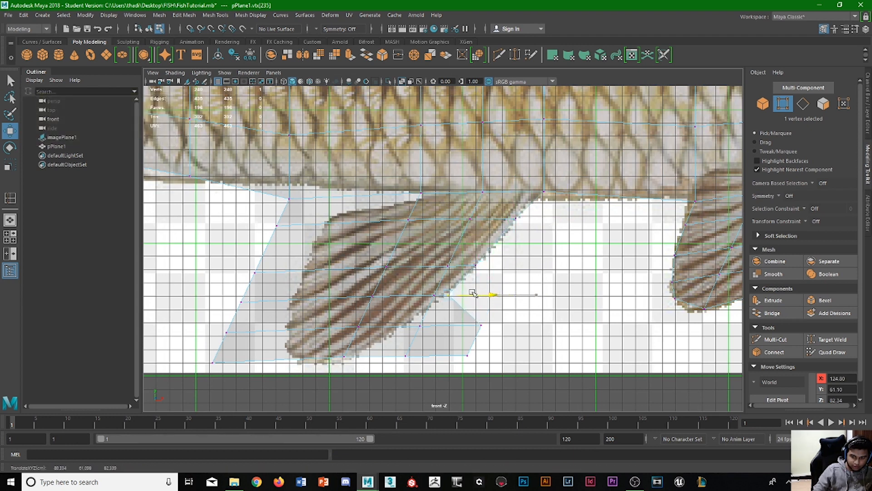
Step: Pull the lower front-edge vertices of the rear belly fin and their neighbouring inner vertices back to the reference fin's outline
{"action": "left_click", "coordinate": [483, 325]}
{"action": "scroll", "coordinate": [423, 322], "scroll_direction": "up", "scroll_amount": 3}
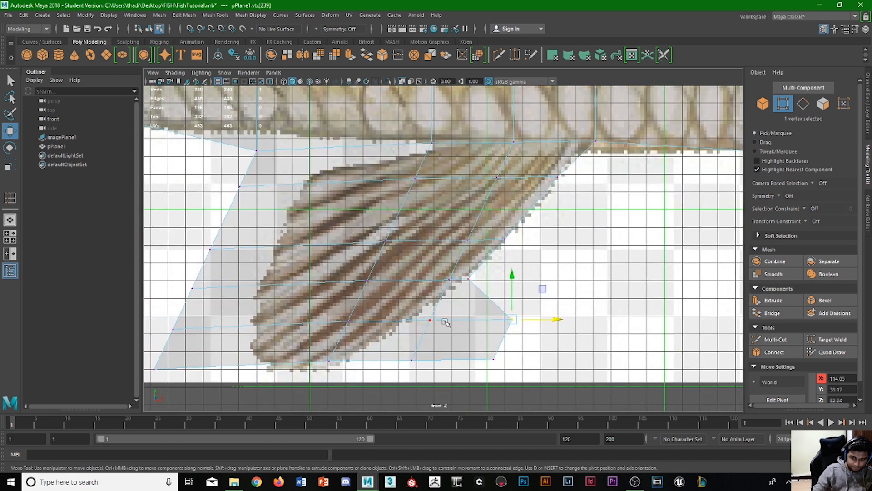
{"action": "left_click", "coordinate": [430, 320]}
{"action": "left_click_drag", "start_coordinate": [452, 321], "coordinate": [403, 321]}
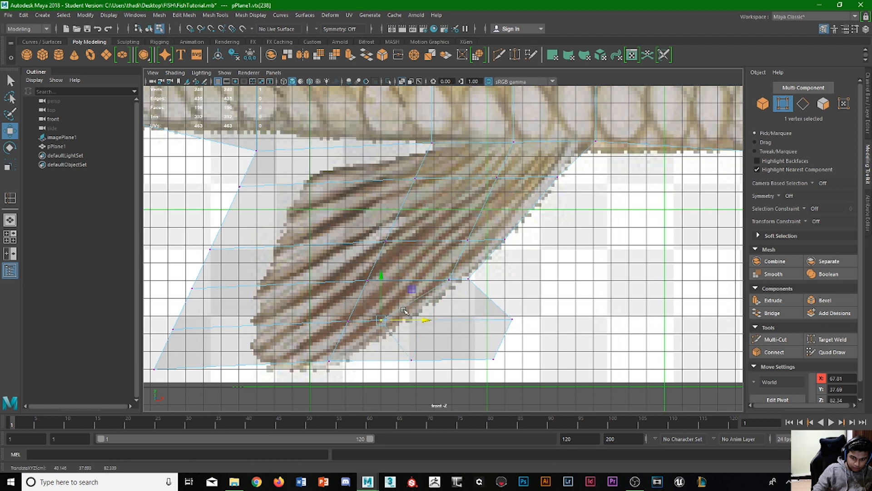
{"action": "left_click", "coordinate": [411, 360]}
{"action": "left_click_drag", "start_coordinate": [424, 359], "coordinate": [385, 357]}
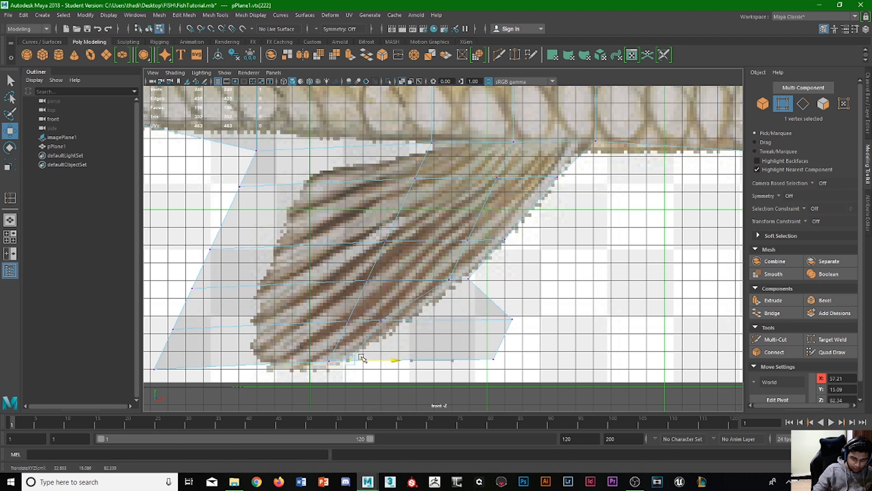
{"action": "left_click", "coordinate": [522, 322]}
{"action": "left_click_drag", "start_coordinate": [523, 321], "coordinate": [371, 344]}
Step: Fit the bottom vertices of the rear belly fin to the rounded tip of the reference fin
{"action": "left_click", "coordinate": [329, 362]}
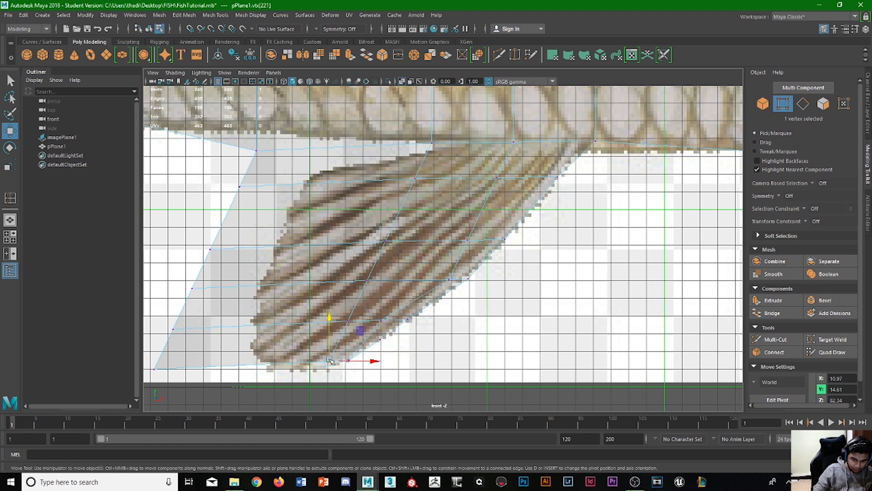
{"action": "middle_click_drag", "start_coordinate": [314, 347], "coordinate": [313, 357]}
{"action": "scroll", "coordinate": [289, 341], "scroll_direction": "down", "scroll_amount": 1}
{"action": "left_click", "coordinate": [182, 359]}
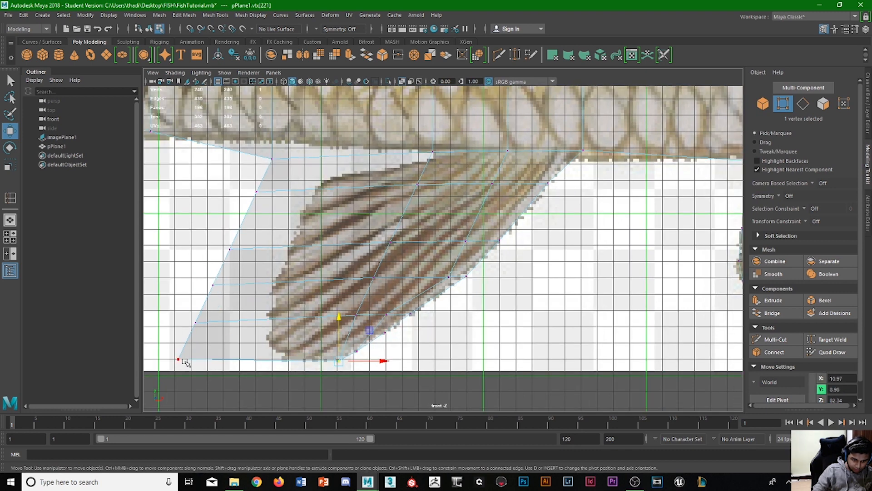
{"action": "middle_click_drag", "start_coordinate": [182, 359], "coordinate": [279, 332]}
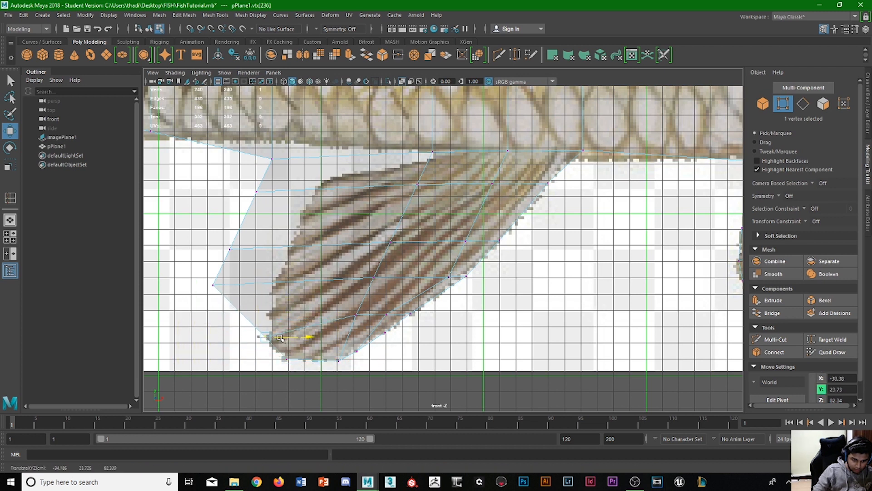
Step: Move the three upper rear-edge vertices of the rear belly fin along X onto the reference fin's rear outline
{"action": "left_click", "coordinate": [213, 285]}
{"action": "left_click_drag", "start_coordinate": [255, 285], "coordinate": [315, 284]}
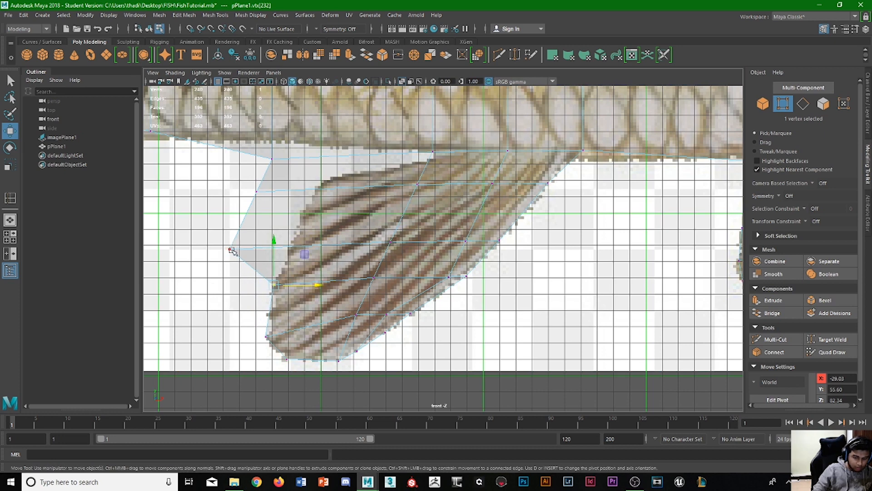
{"action": "left_click", "coordinate": [230, 249]}
{"action": "left_click_drag", "start_coordinate": [271, 249], "coordinate": [330, 249]}
{"action": "middle_click_drag", "start_coordinate": [314, 241], "coordinate": [301, 274], "text": "alt"}
{"action": "left_click", "coordinate": [254, 227]}
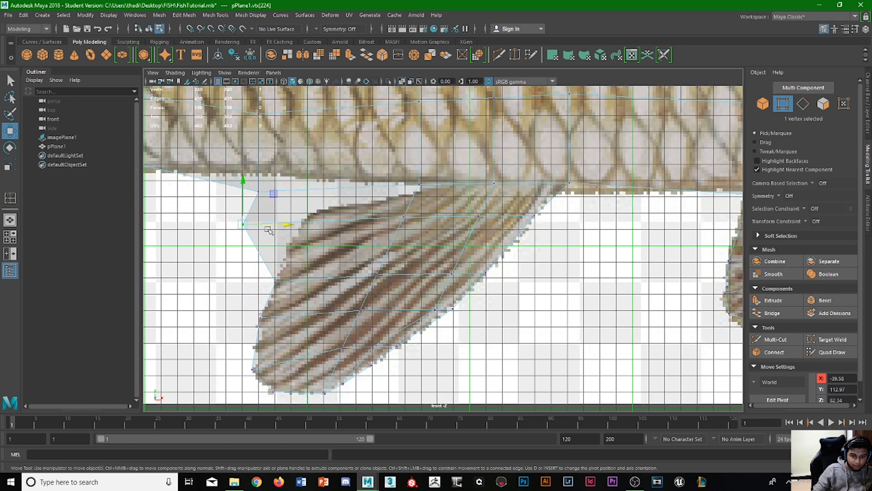
{"action": "left_click_drag", "start_coordinate": [273, 224], "coordinate": [332, 224]}
Step: Move the belly vertex at the rear belly fin's back root to about -18.40 on X and 142.34 on Y, on the belly line
{"action": "left_click", "coordinate": [299, 192]}
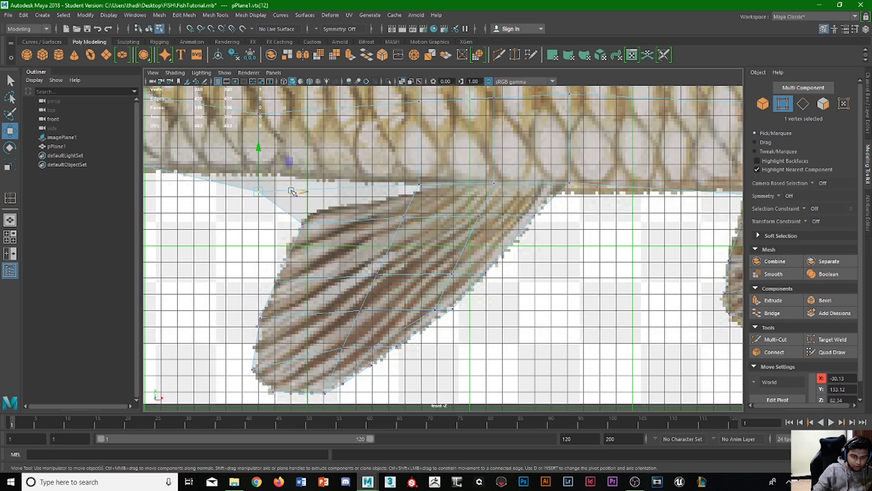
{"action": "left_click_drag", "start_coordinate": [291, 191], "coordinate": [282, 165]}
{"action": "scroll", "coordinate": [352, 265], "scroll_direction": "up", "scroll_amount": 2}
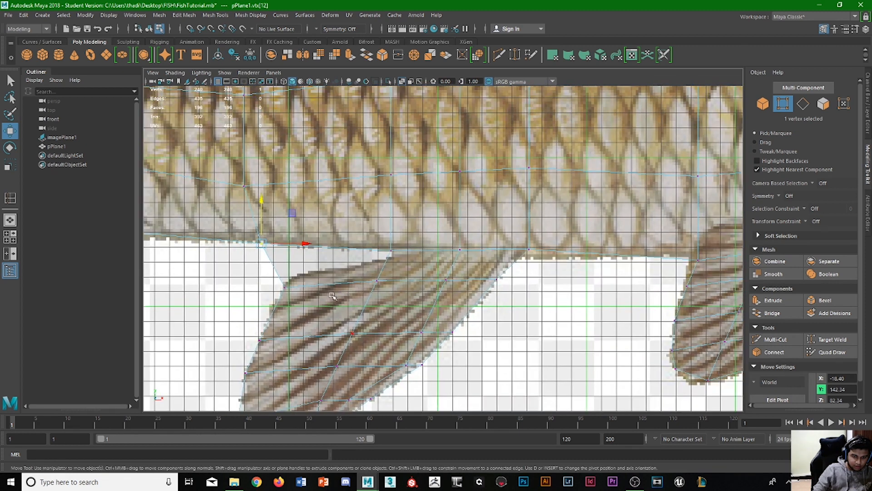
Step: Split the rear belly fin's top row with Connect using one segment, then delete the face filling the gap behind the fin root
{"action": "scroll", "coordinate": [333, 296], "scroll_direction": "down", "scroll_amount": 2}
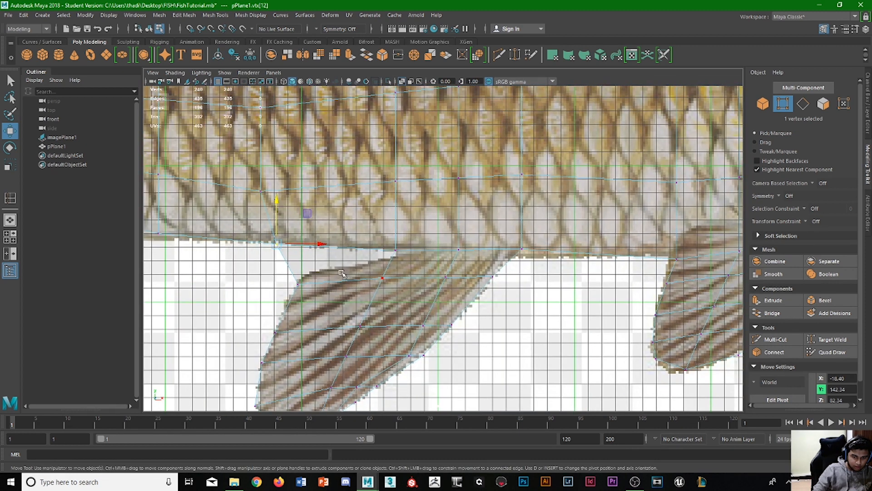
{"action": "scroll", "coordinate": [349, 275], "scroll_direction": "up", "scroll_amount": 1}
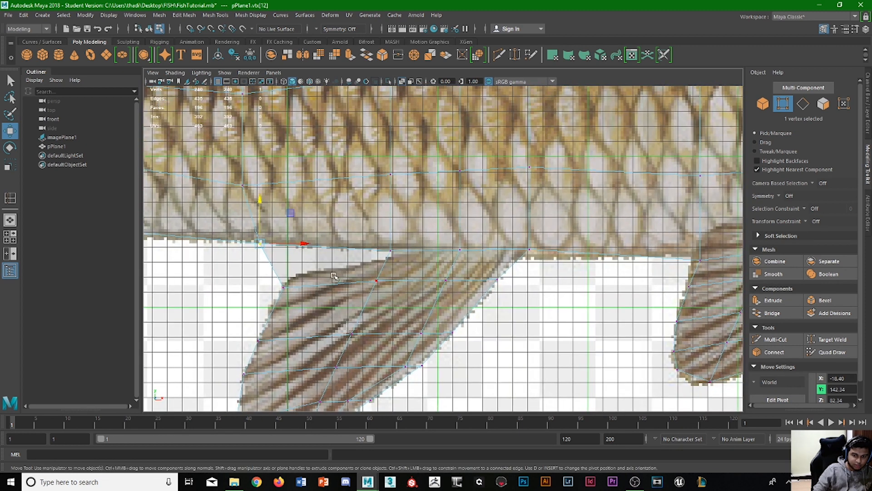
{"action": "key", "text": "F10"}
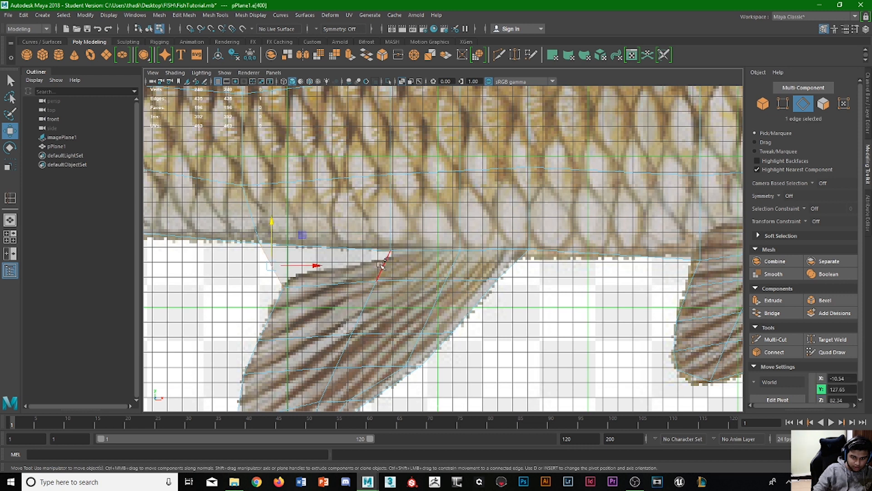
{"action": "double_click", "coordinate": [310, 278]}
{"action": "left_click", "coordinate": [774, 351]}
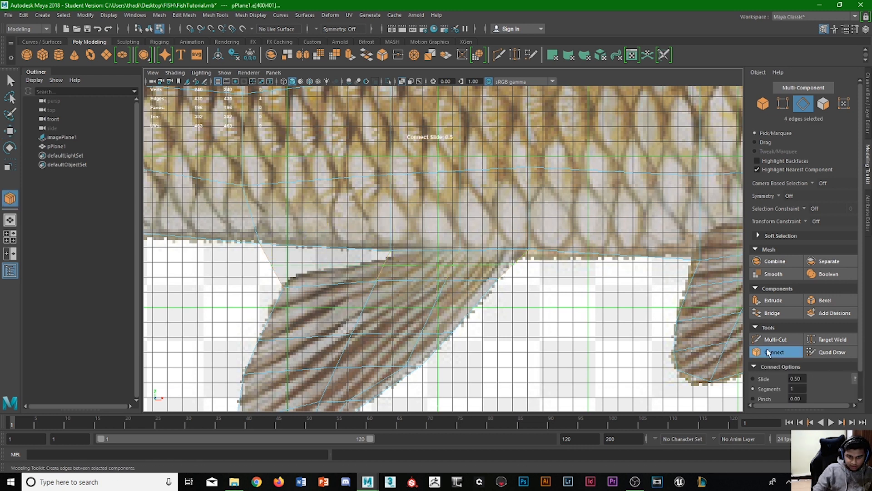
{"action": "left_click", "coordinate": [823, 104]}
{"action": "key", "text": "Delete"}
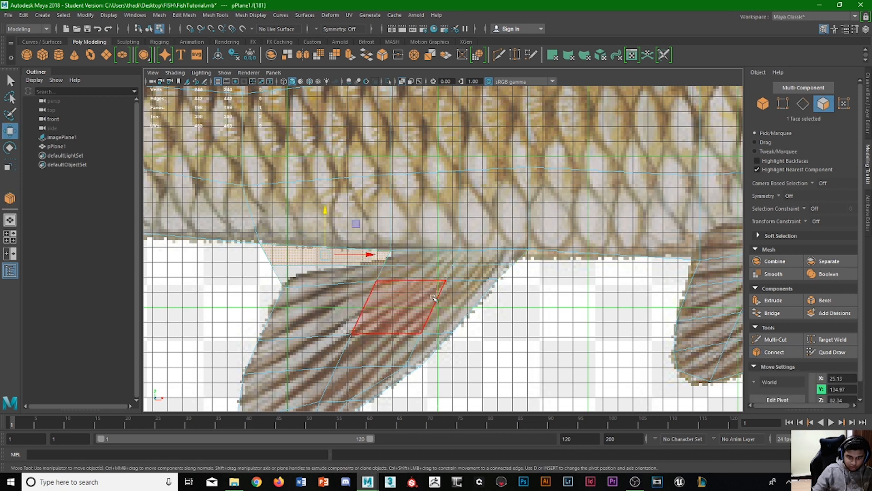
Step: Move the loose upper-edge vertex to about 25.13 on X and the rear corner vertex to about 3.44 on X and 122.73 on Y
{"action": "left_click", "coordinate": [784, 106]}
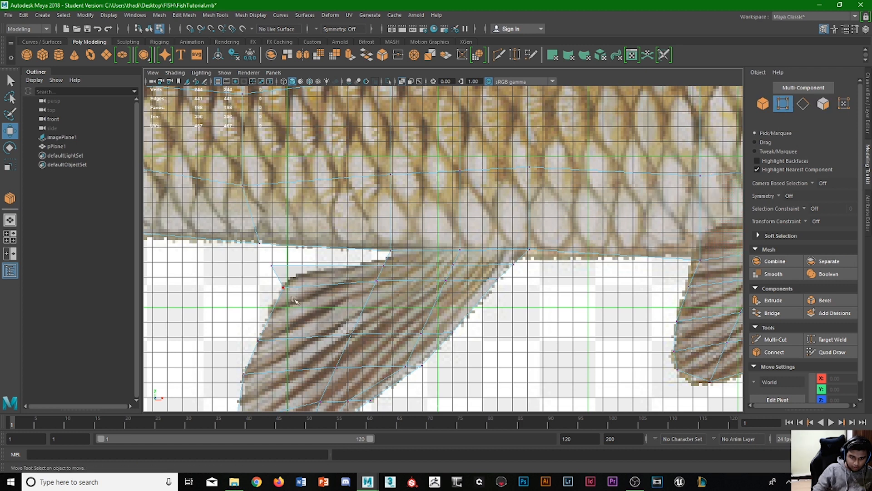
{"action": "left_click", "coordinate": [271, 265]}
{"action": "left_click_drag", "start_coordinate": [307, 265], "coordinate": [363, 273]}
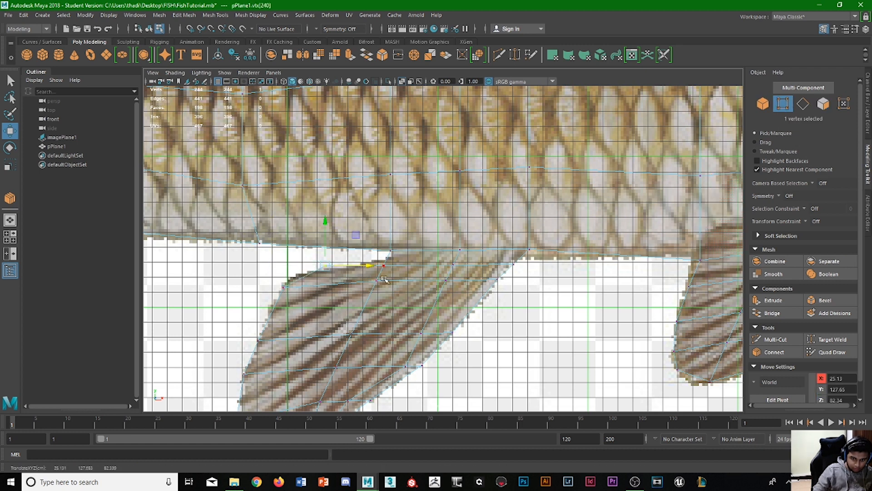
{"action": "scroll", "coordinate": [292, 238], "scroll_direction": "up", "scroll_amount": 2}
{"action": "left_click", "coordinate": [230, 301]}
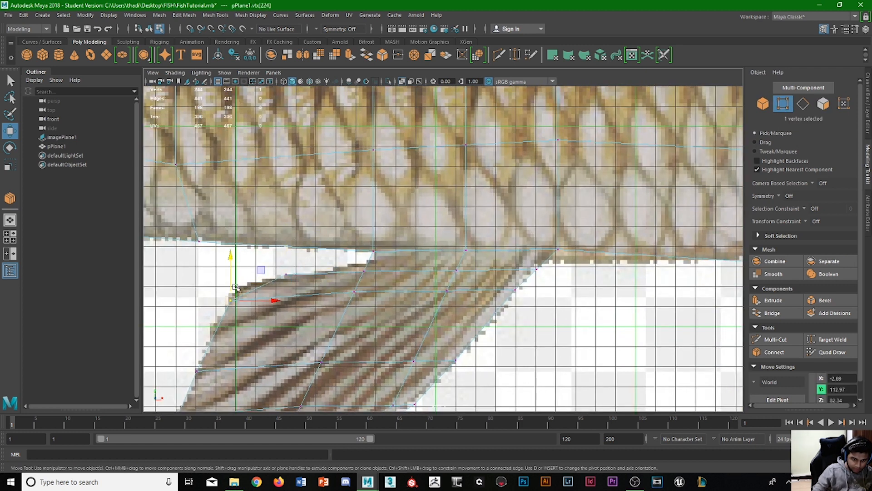
{"action": "left_click_drag", "start_coordinate": [232, 283], "coordinate": [296, 280]}
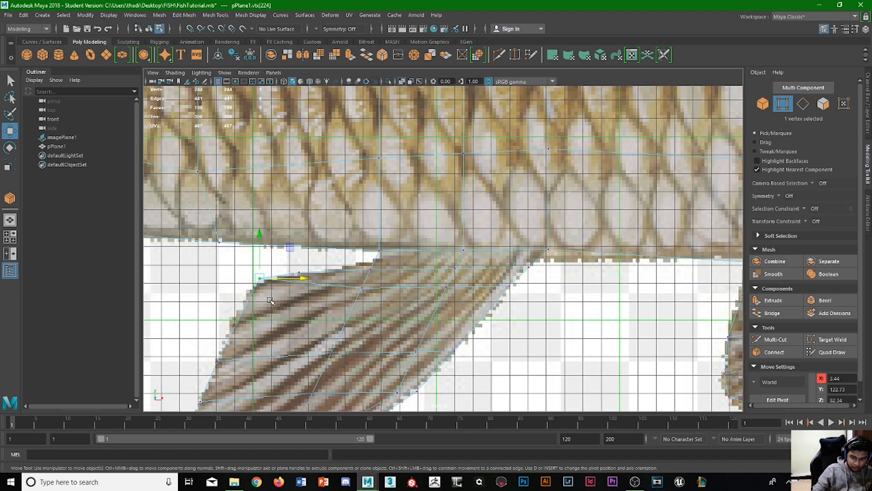
Step: Inspect the rear belly fin's root vertices and their connection to the body in the perspective view
{"action": "key", "text": "space"}
{"action": "key", "text": "space"}
{"action": "left_click_drag", "start_coordinate": [362, 312], "coordinate": [387, 351], "text": "alt"}
{"action": "left_click", "coordinate": [387, 352]}
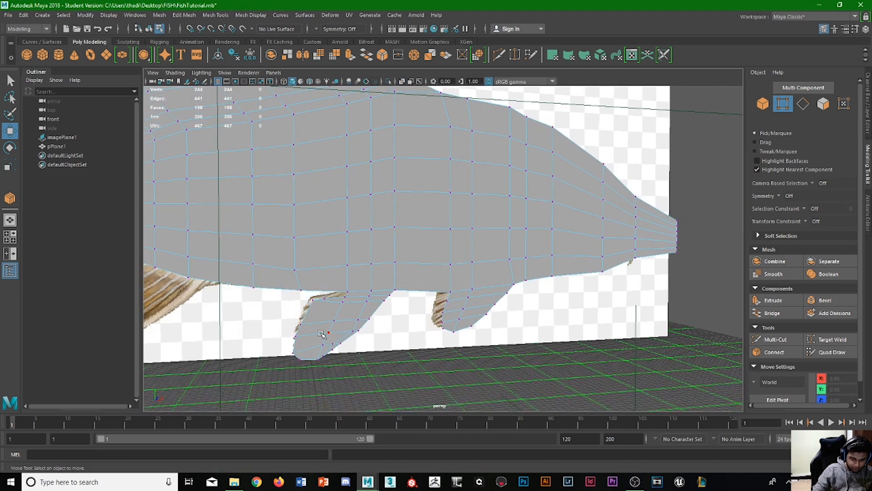
{"action": "left_click_drag", "start_coordinate": [315, 324], "coordinate": [398, 287], "text": "alt"}
{"action": "scroll", "coordinate": [353, 314], "scroll_direction": "up", "scroll_amount": 3}
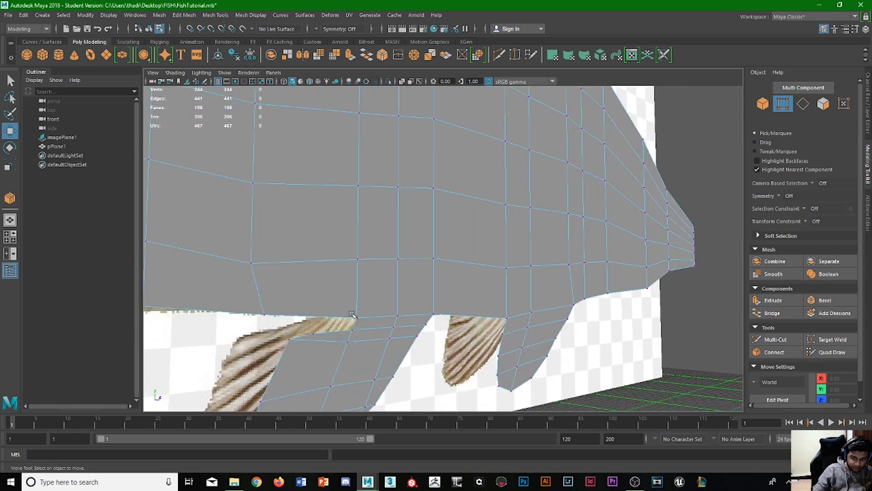
{"action": "left_click", "coordinate": [353, 317]}
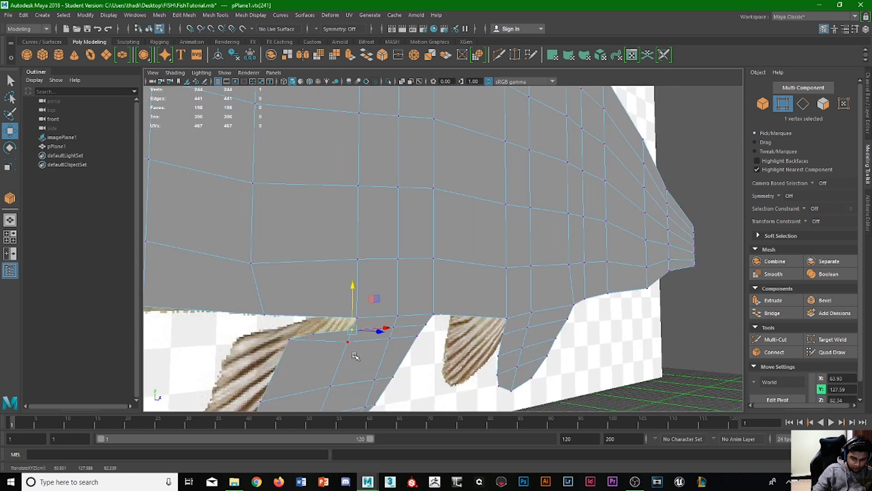
{"action": "left_click_drag", "start_coordinate": [355, 356], "coordinate": [271, 291], "text": "alt"}
{"action": "left_click", "coordinate": [268, 310]}
{"action": "key", "text": "space"}
{"action": "key", "text": "space"}
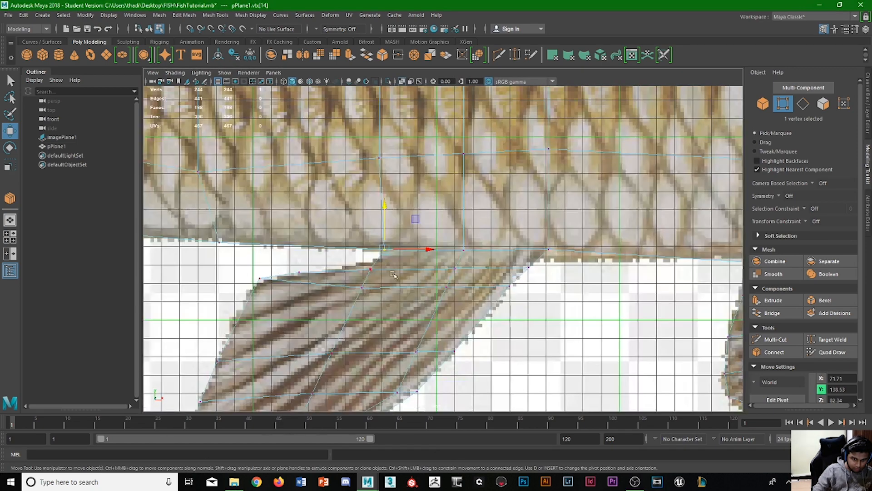
Step: Move the rear-side vertex just below the rear belly fin's root to about 64.10 on X and 132.05 on Y
{"action": "left_click", "coordinate": [371, 269]}
{"action": "left_click_drag", "start_coordinate": [402, 251], "coordinate": [371, 260]}
{"action": "scroll", "coordinate": [364, 278], "scroll_direction": "down", "scroll_amount": 4}
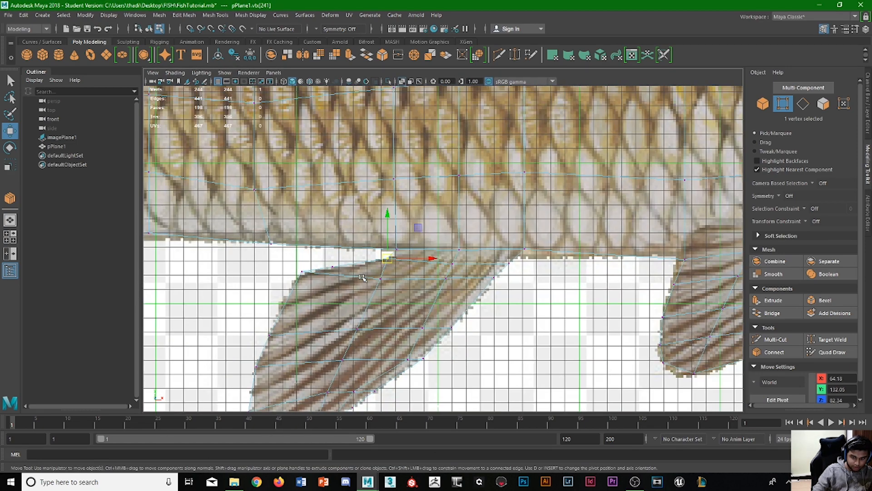
Step: Extrude the three belly edges above the anal fin and move them to about -385.95 on X and 54.94 on Y
{"action": "middle_click_drag", "start_coordinate": [245, 269], "coordinate": [502, 340], "text": "alt"}
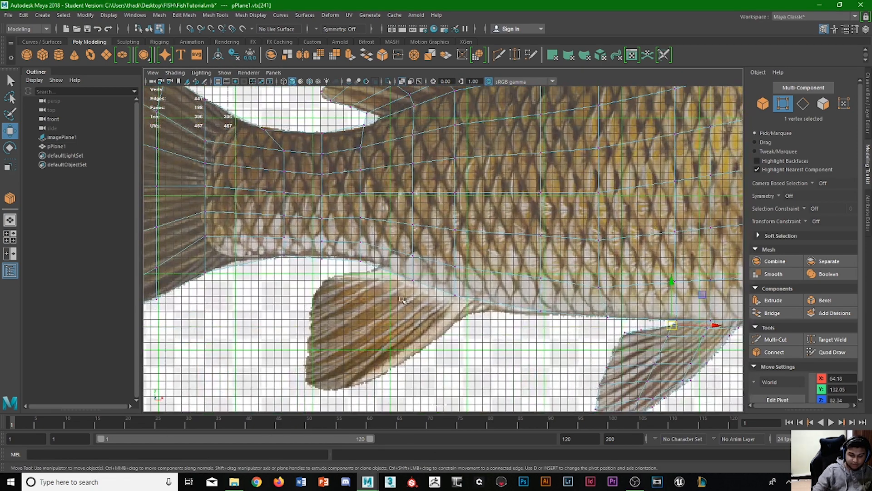
{"action": "left_click", "coordinate": [803, 103]}
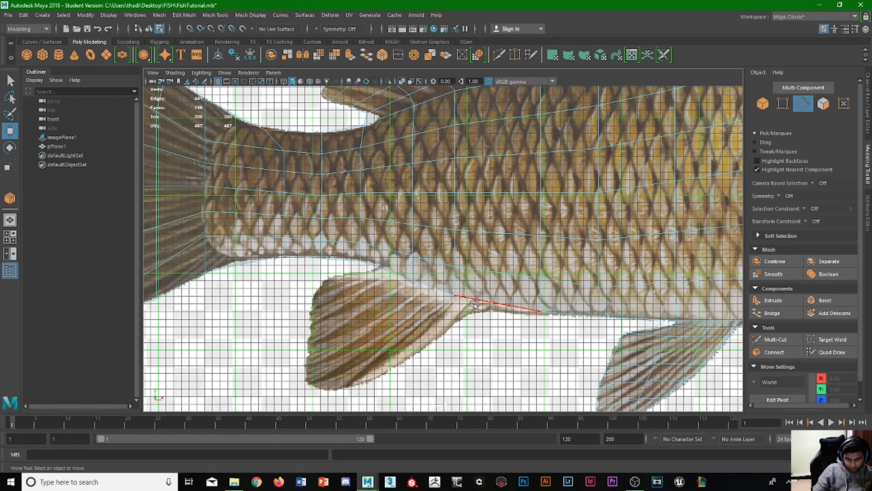
{"action": "left_click", "coordinate": [474, 304]}
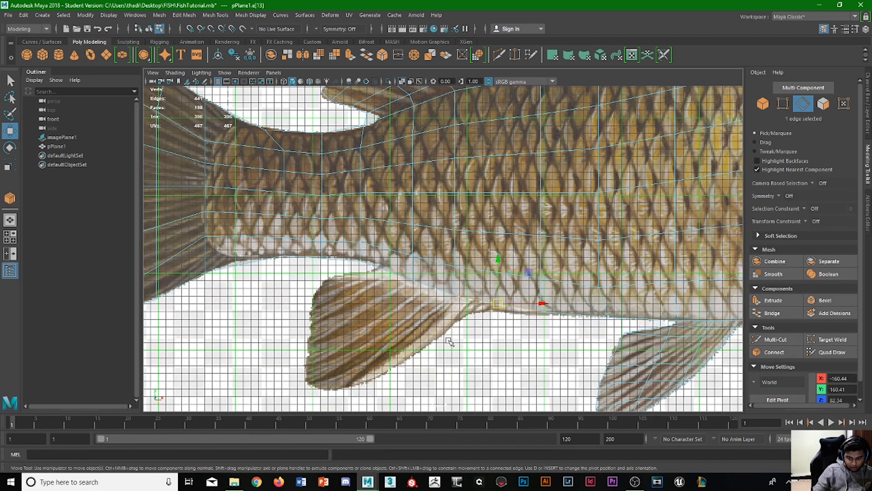
{"action": "left_click", "coordinate": [422, 289], "text": "shift"}
{"action": "left_click", "coordinate": [398, 272], "text": "shift"}
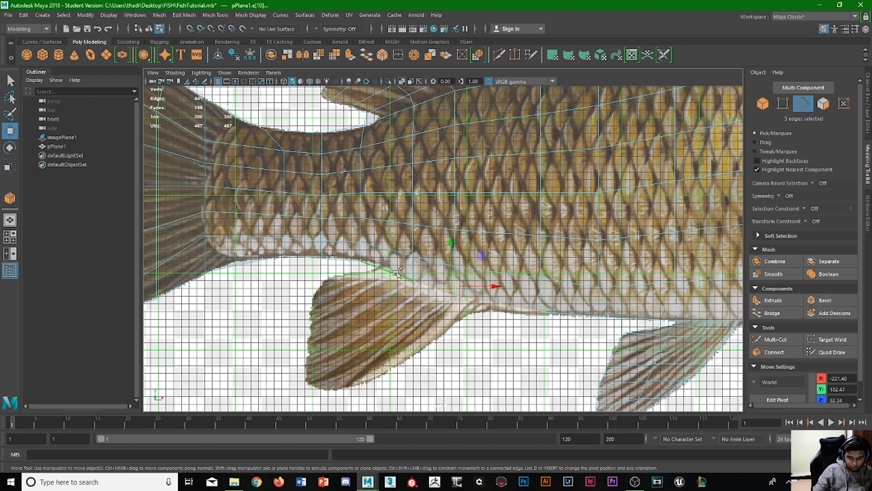
{"action": "left_click_drag", "start_coordinate": [477, 287], "coordinate": [339, 303], "text": "shift"}
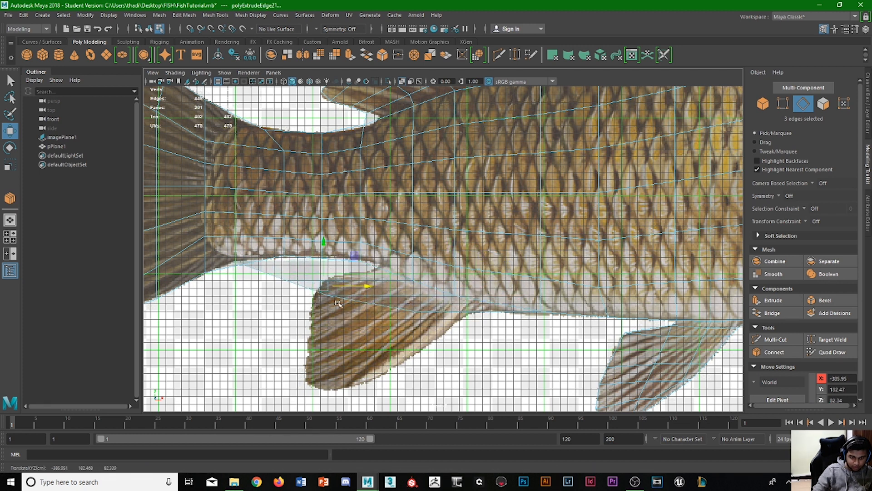
{"action": "left_click_drag", "start_coordinate": [326, 249], "coordinate": [323, 347]}
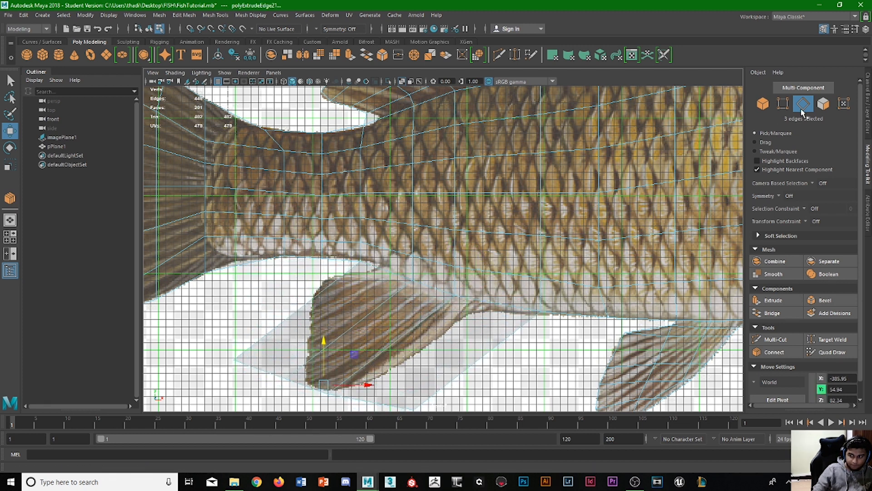
Step: Insert six edge loops across the extruded anal fin faces between the belly and the fin tip
{"action": "right_click_drag", "start_coordinate": [338, 284], "coordinate": [331, 353], "text": "shift"}
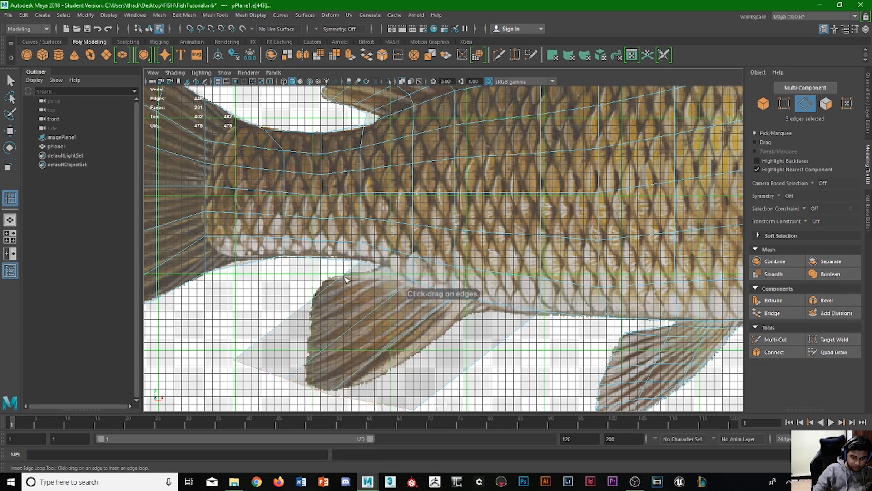
{"action": "left_click", "coordinate": [338, 286]}
{"action": "left_click", "coordinate": [318, 293]}
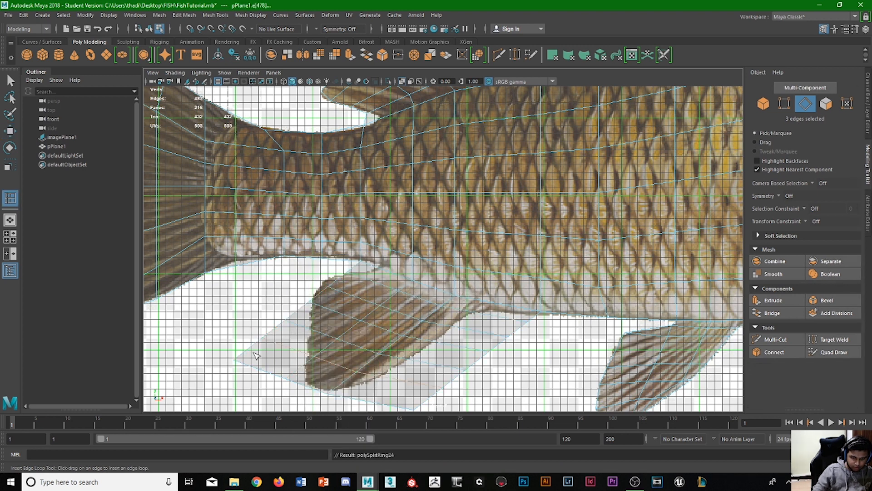
Step: Move the three uppermost rear-edge vertices of the anal fin onto the reference fin's upper rear outline
{"action": "key", "text": "F9"}
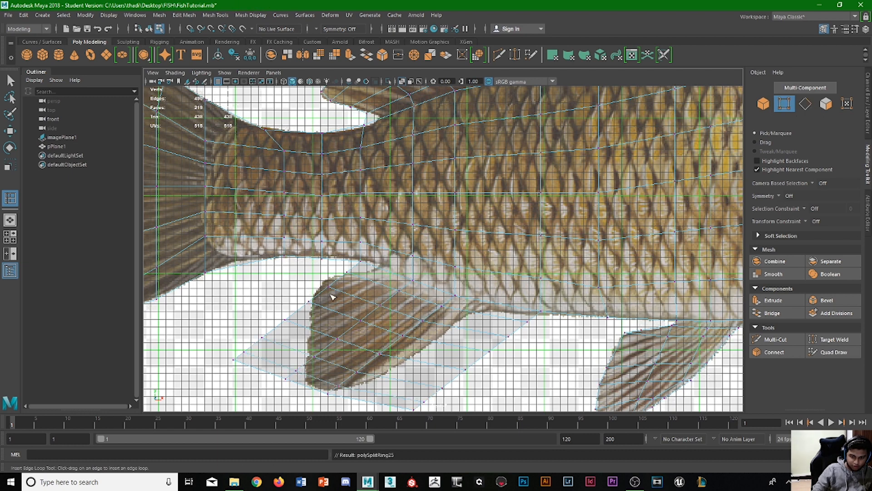
{"action": "scroll", "coordinate": [337, 296], "scroll_direction": "up", "scroll_amount": 4}
{"action": "key", "text": "F8"}
{"action": "key", "text": "ctrl+z"}
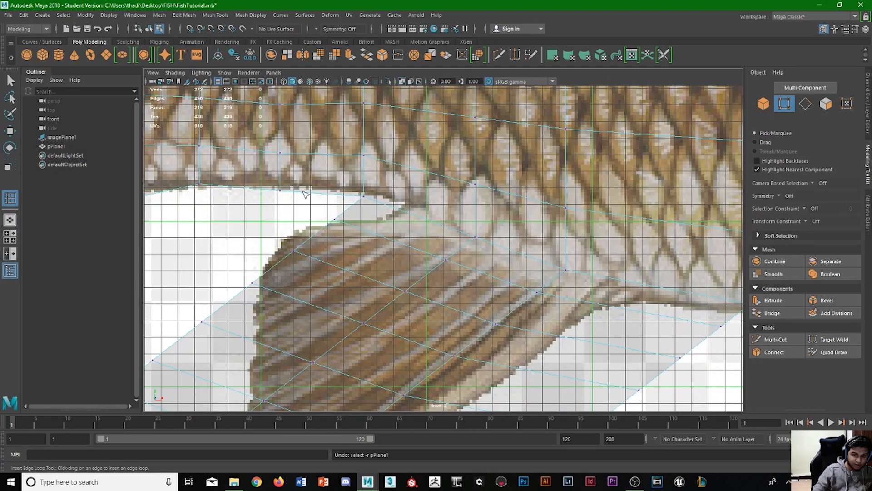
{"action": "key", "text": "q"}
{"action": "left_click", "coordinate": [336, 221]}
{"action": "key", "text": "w"}
{"action": "left_click_drag", "start_coordinate": [337, 222], "coordinate": [384, 222]}
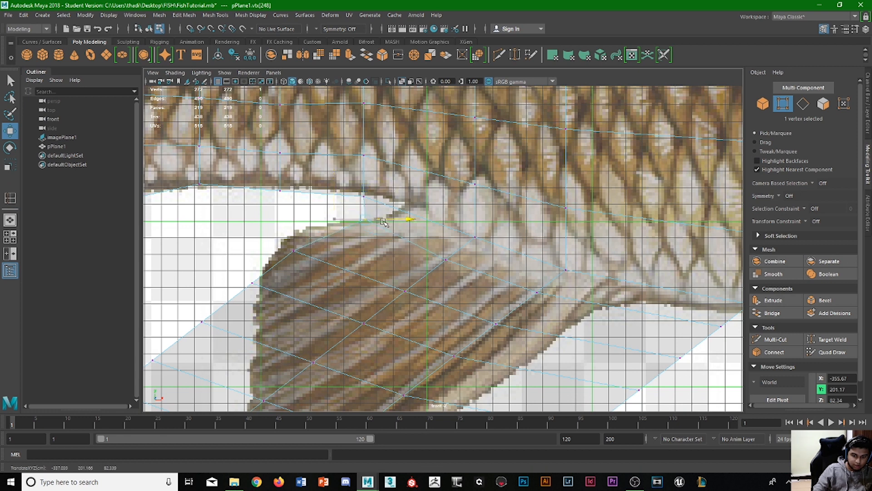
{"action": "left_click", "coordinate": [295, 251]}
{"action": "left_click_drag", "start_coordinate": [295, 251], "coordinate": [294, 227]}
{"action": "left_click", "coordinate": [252, 282]}
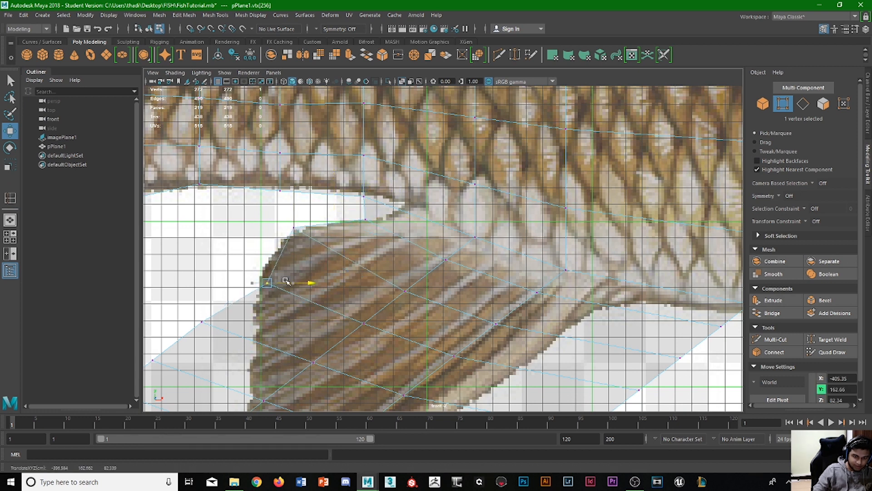
{"action": "left_click_drag", "start_coordinate": [252, 282], "coordinate": [261, 283]}
Step: Move the next two rear-edge vertices of the anal fin along X onto the outline and shift an inner vertex to about -371.43 on X
{"action": "left_click", "coordinate": [258, 265]}
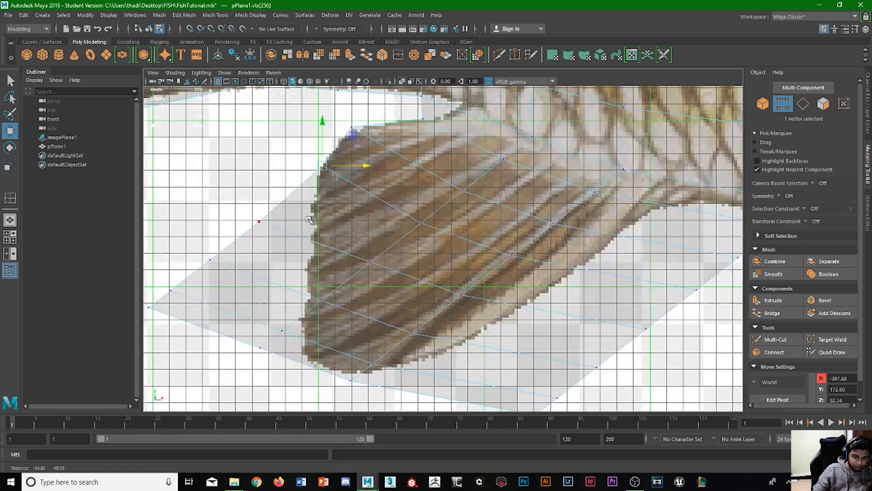
{"action": "scroll", "coordinate": [277, 245], "scroll_direction": "up", "scroll_amount": 2}
{"action": "left_click_drag", "start_coordinate": [285, 222], "coordinate": [340, 220]}
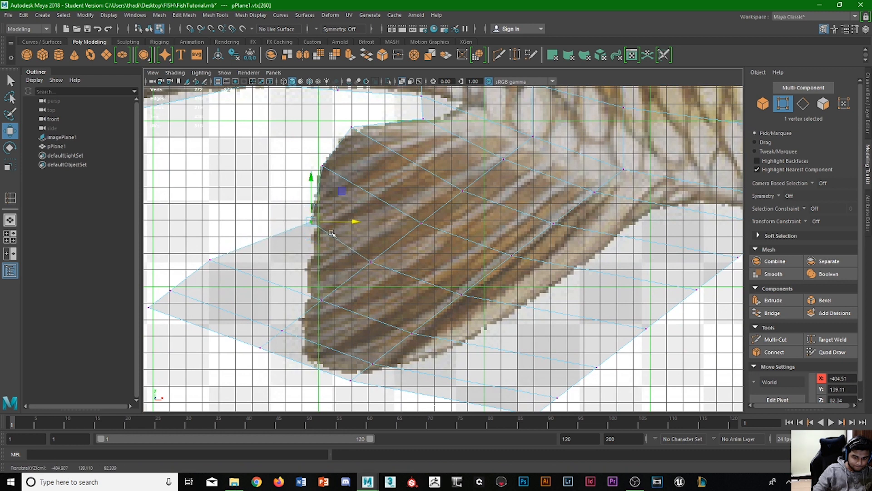
{"action": "left_click_drag", "start_coordinate": [319, 299], "coordinate": [365, 299]}
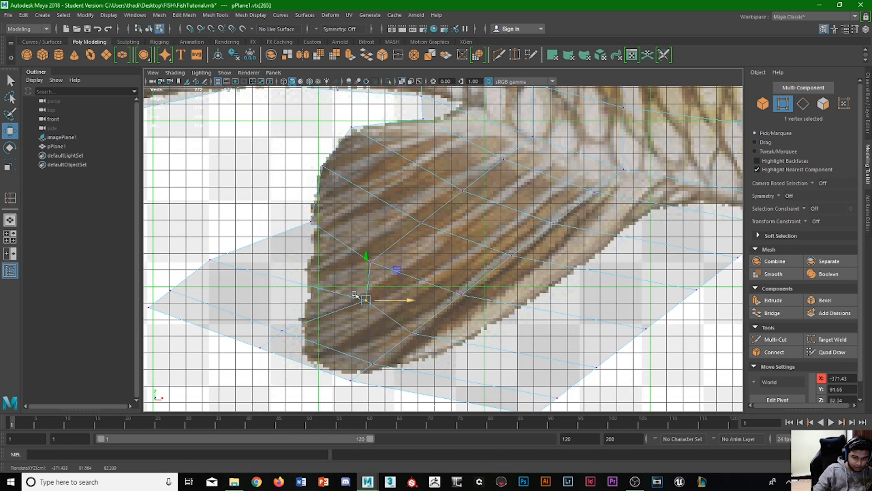
{"action": "left_click_drag", "start_coordinate": [210, 260], "coordinate": [359, 273]}
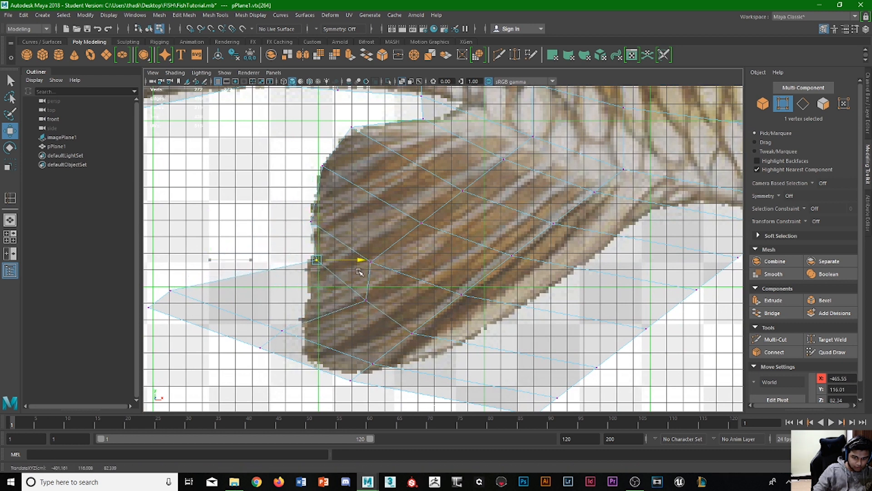
Step: Pull the anal fin's two lowest rear-edge vertices and their inner neighbours forward along X to the reference outline
{"action": "left_click", "coordinate": [321, 338]}
{"action": "left_click_drag", "start_coordinate": [304, 332], "coordinate": [381, 331]}
{"action": "left_click", "coordinate": [227, 296]}
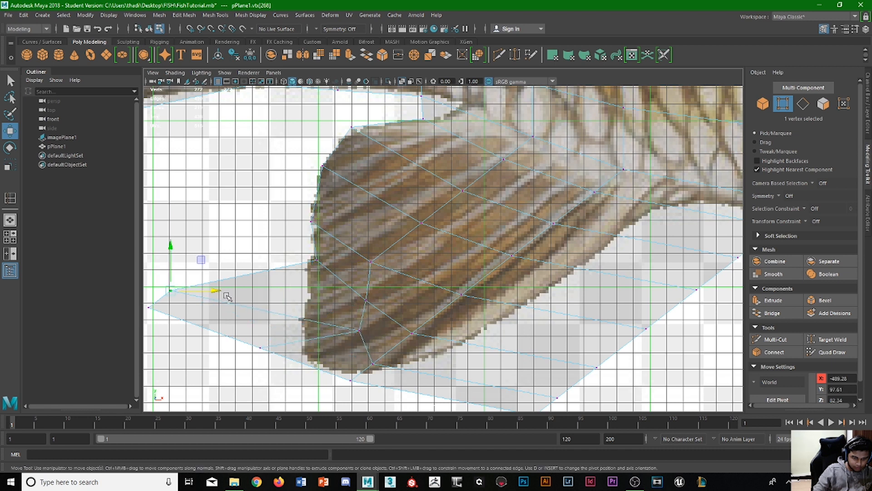
{"action": "left_click_drag", "start_coordinate": [227, 297], "coordinate": [365, 297]}
{"action": "left_click", "coordinate": [259, 348]}
{"action": "left_click_drag", "start_coordinate": [300, 348], "coordinate": [384, 348]}
{"action": "left_click", "coordinate": [149, 307]}
{"action": "left_click_drag", "start_coordinate": [190, 307], "coordinate": [345, 307]}
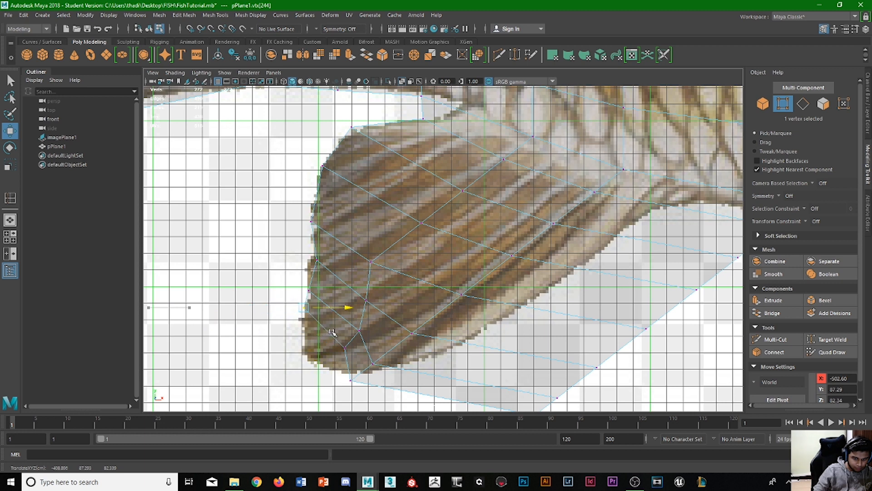
Step: Fit the anal fin's rear tip vertices to the reference corner, placing the lowest one at about -380.70 on X and 47.56 on Y
{"action": "left_click_drag", "start_coordinate": [304, 283], "coordinate": [327, 331]}
{"action": "left_click", "coordinate": [343, 353]}
{"action": "middle_click_drag", "start_coordinate": [343, 353], "coordinate": [367, 310], "text": "alt"}
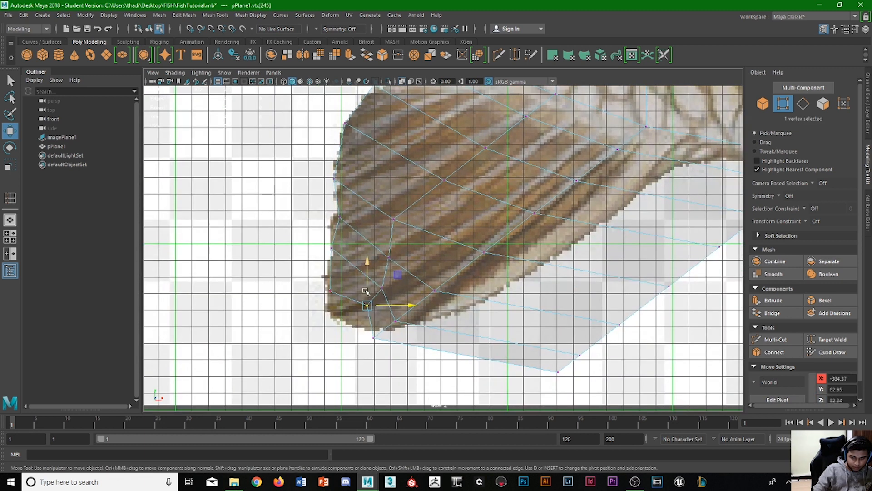
{"action": "left_click_drag", "start_coordinate": [391, 309], "coordinate": [373, 318]}
{"action": "left_click", "coordinate": [349, 328]}
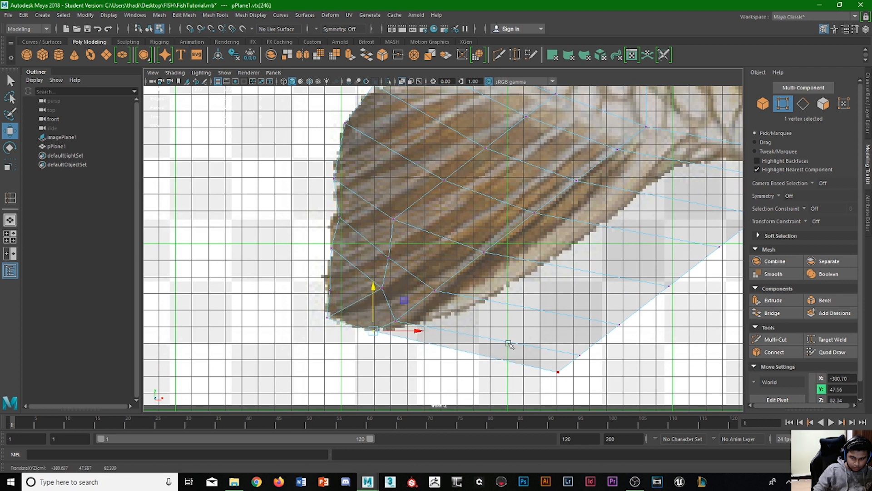
Step: Move the anal fin's three lowest front-edge vertices back onto the reference outline, placing the third at about -310.86 on X and 67.46 on Y
{"action": "middle_click_drag", "start_coordinate": [482, 308], "coordinate": [330, 328], "text": "alt"}
{"action": "left_click", "coordinate": [406, 392]}
{"action": "left_click_drag", "start_coordinate": [406, 392], "coordinate": [273, 318]}
{"action": "left_click", "coordinate": [427, 374]}
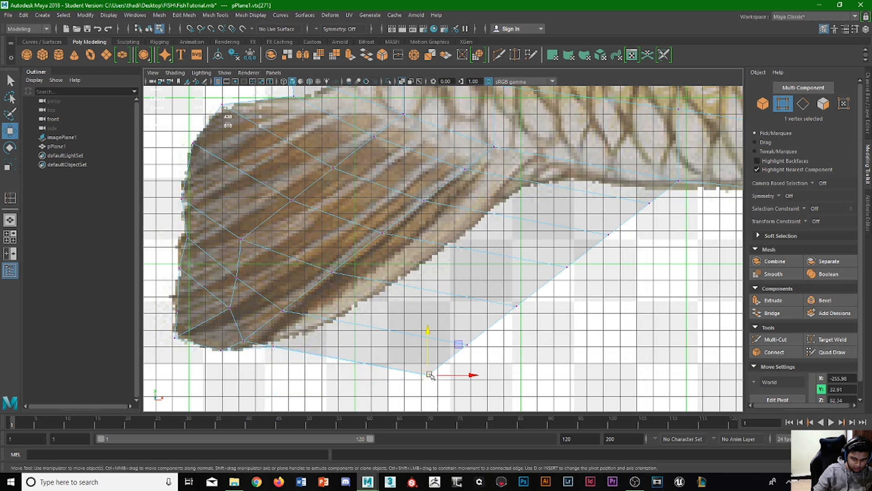
{"action": "left_click_drag", "start_coordinate": [438, 367], "coordinate": [325, 321]}
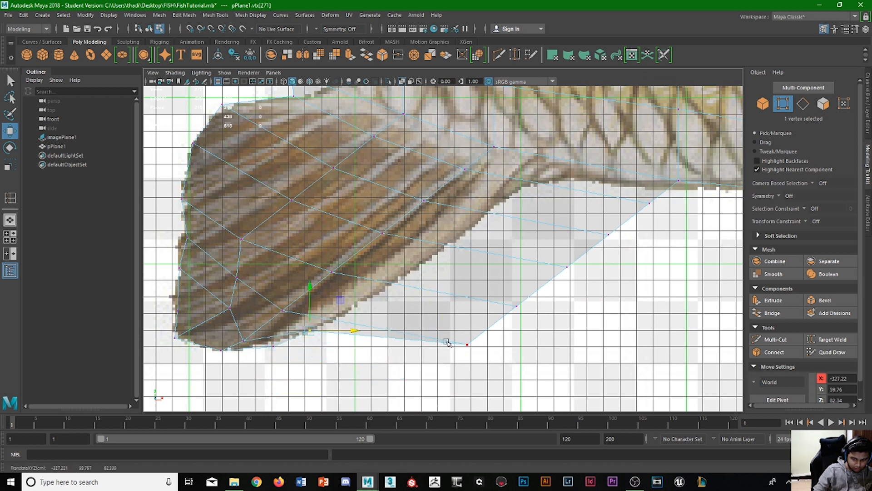
{"action": "left_click", "coordinate": [469, 344]}
{"action": "left_click_drag", "start_coordinate": [489, 344], "coordinate": [363, 323]}
{"action": "left_click_drag", "start_coordinate": [325, 321], "coordinate": [337, 308]}
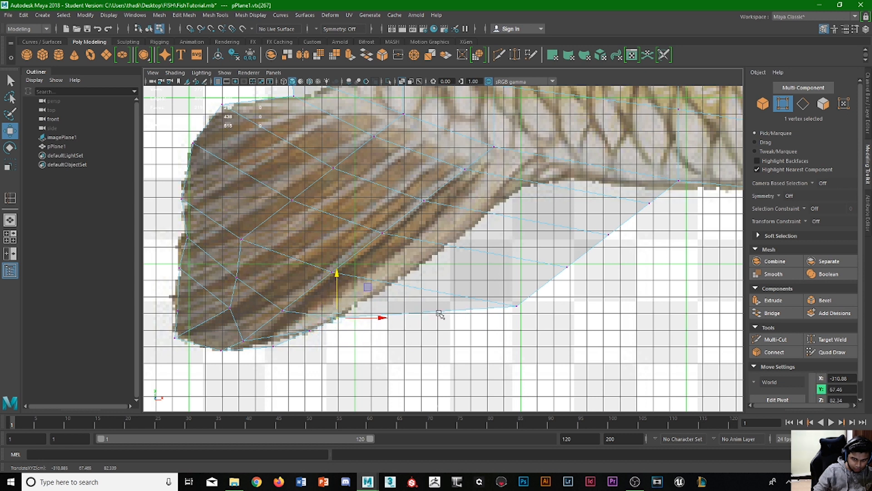
Step: Fit the anal fin's four upper front-edge vertices to the reference outline, placing the uppermost at about -211.69 on X and 136.46 on Y
{"action": "left_click", "coordinate": [518, 307]}
{"action": "left_click_drag", "start_coordinate": [532, 307], "coordinate": [372, 307]}
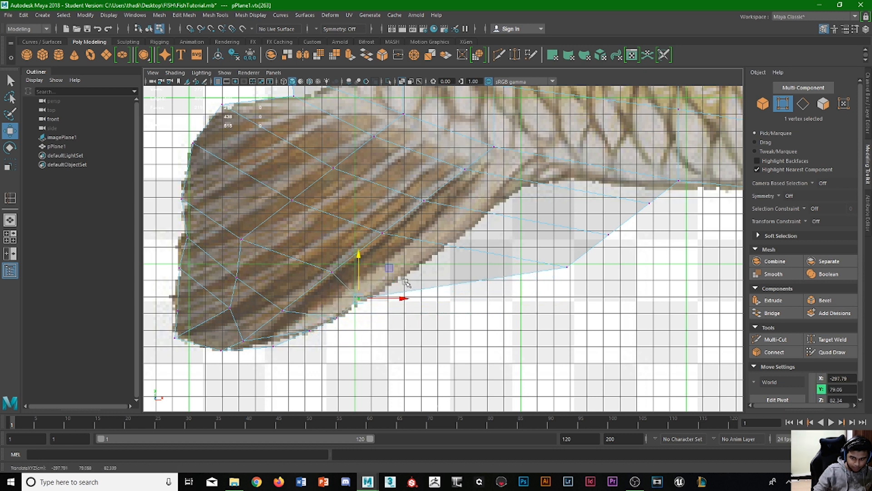
{"action": "left_click", "coordinate": [566, 268]}
{"action": "left_click_drag", "start_coordinate": [588, 268], "coordinate": [441, 268]}
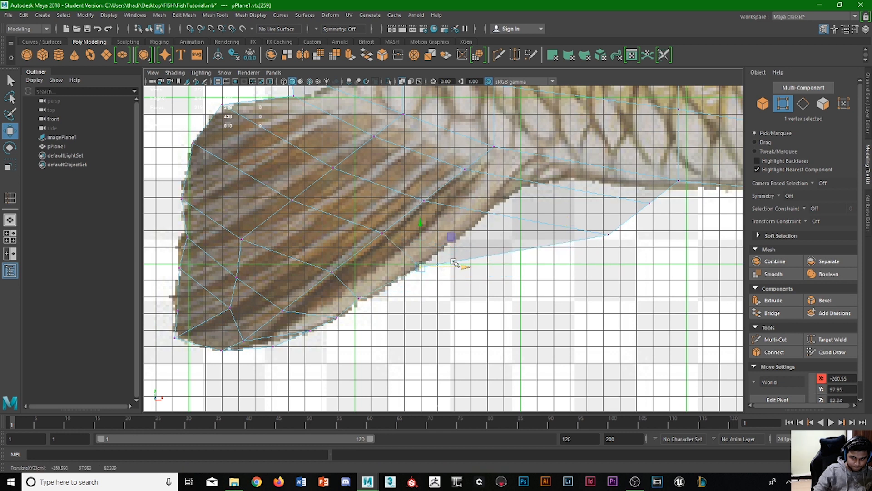
{"action": "left_click", "coordinate": [609, 235]}
{"action": "left_click_drag", "start_coordinate": [626, 235], "coordinate": [468, 212]}
{"action": "left_click", "coordinate": [650, 203]}
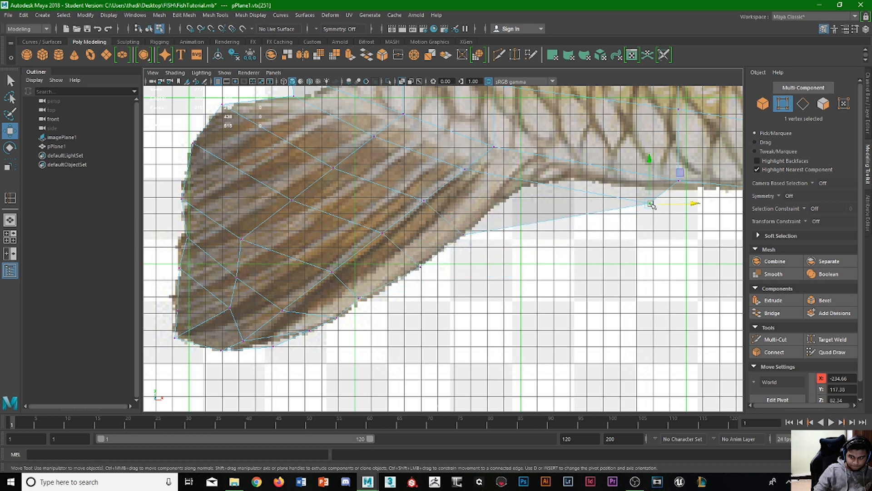
{"action": "left_click_drag", "start_coordinate": [667, 203], "coordinate": [520, 195]}
{"action": "scroll", "coordinate": [527, 198], "scroll_direction": "up", "scroll_amount": 2}
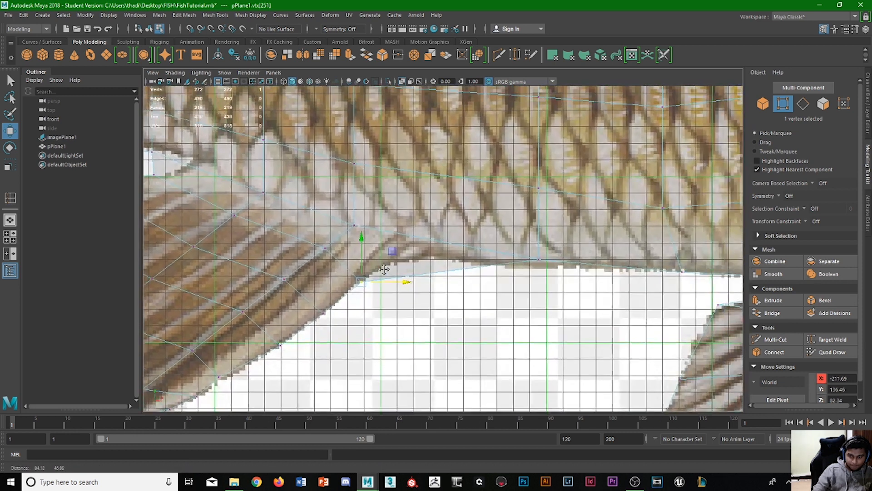
Step: Connect the 12 stacked lengthwise edges from the dorsal fin's top to the belly, adding a vertical edge line just ahead of the anal fin
{"action": "key", "text": "space"}
{"action": "key", "text": "space"}
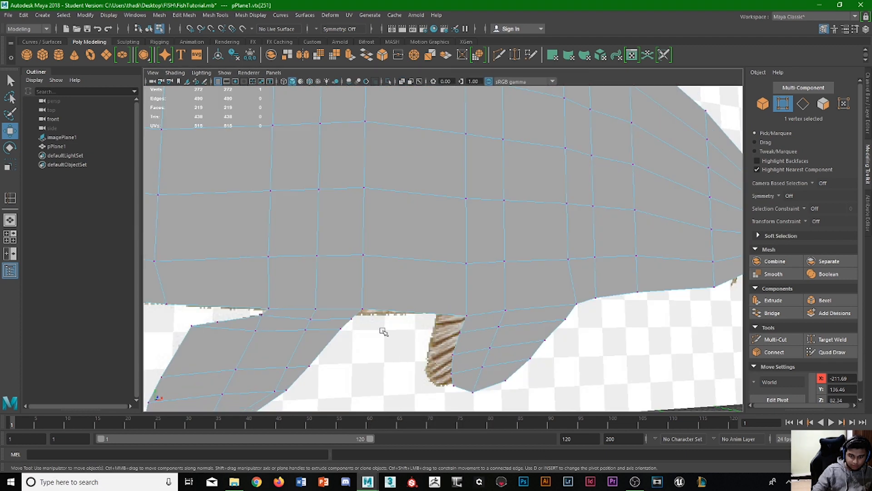
{"action": "scroll", "coordinate": [383, 330], "scroll_direction": "down", "scroll_amount": 3}
{"action": "middle_click_drag", "start_coordinate": [230, 294], "coordinate": [403, 369], "text": "alt"}
{"action": "left_click", "coordinate": [426, 340]}
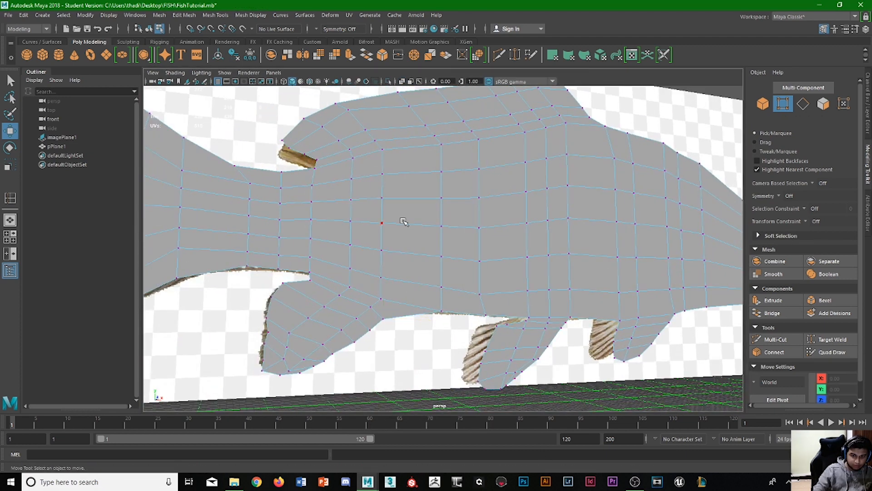
{"action": "left_click", "coordinate": [803, 103]}
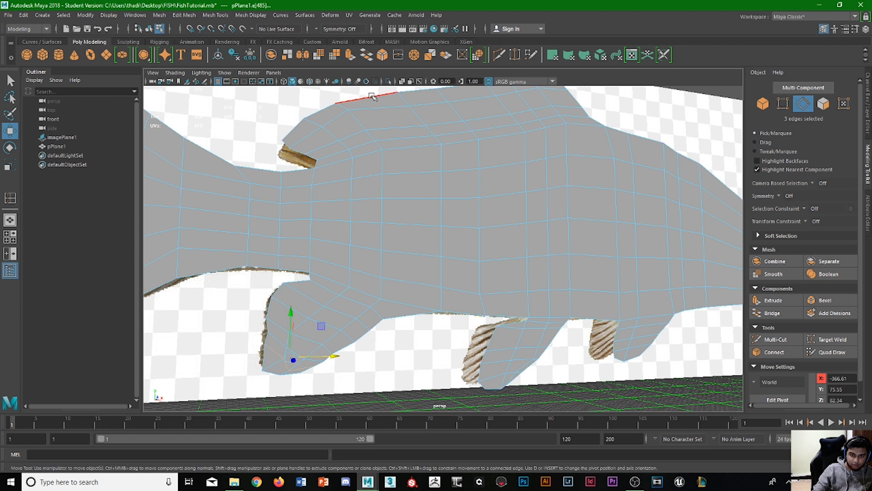
{"action": "left_click", "coordinate": [379, 96]}
{"action": "left_click", "coordinate": [381, 107], "text": "shift"}
{"action": "left_click", "coordinate": [393, 128], "text": "shift"}
{"action": "left_click", "coordinate": [400, 138], "text": "shift"}
{"action": "left_click", "coordinate": [403, 157], "text": "shift"}
{"action": "left_click", "coordinate": [409, 173], "text": "shift"}
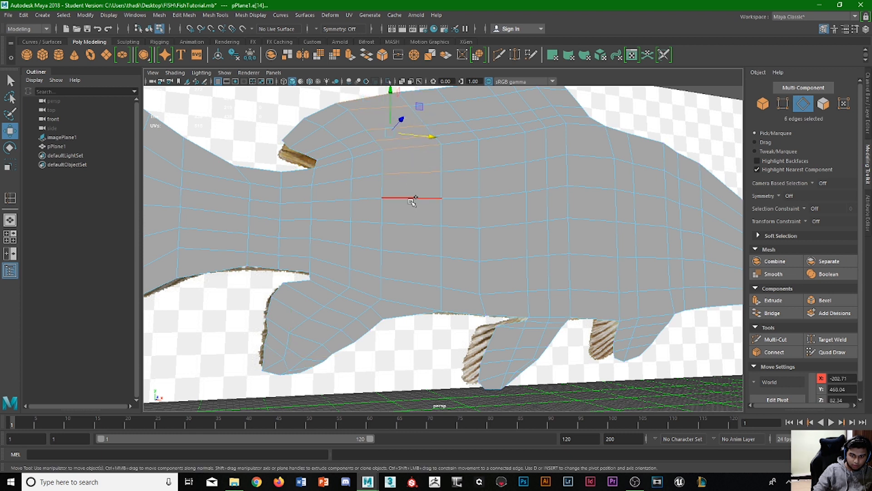
{"action": "left_click", "coordinate": [412, 200], "text": "shift"}
{"action": "left_click", "coordinate": [411, 225], "text": "shift"}
{"action": "left_click", "coordinate": [411, 254], "text": "shift"}
{"action": "left_click", "coordinate": [409, 282], "text": "shift"}
{"action": "left_click", "coordinate": [409, 303], "text": "shift"}
{"action": "left_click", "coordinate": [412, 313], "text": "shift"}
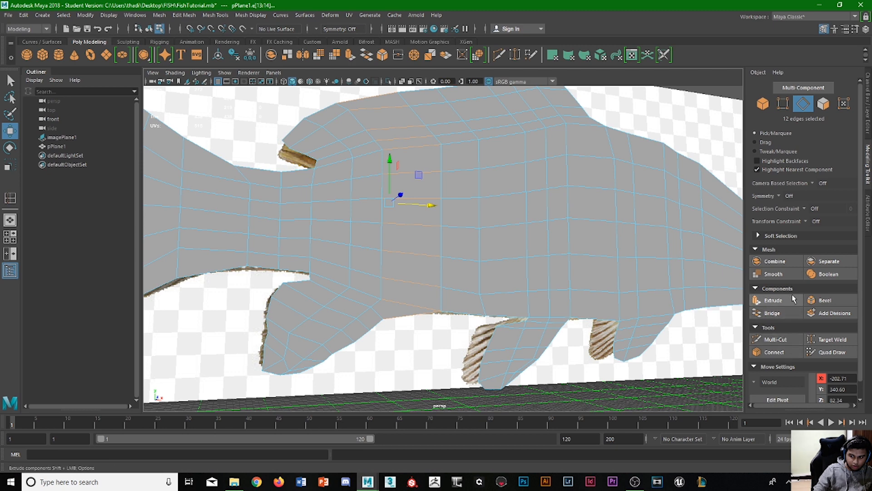
{"action": "left_click", "coordinate": [785, 356]}
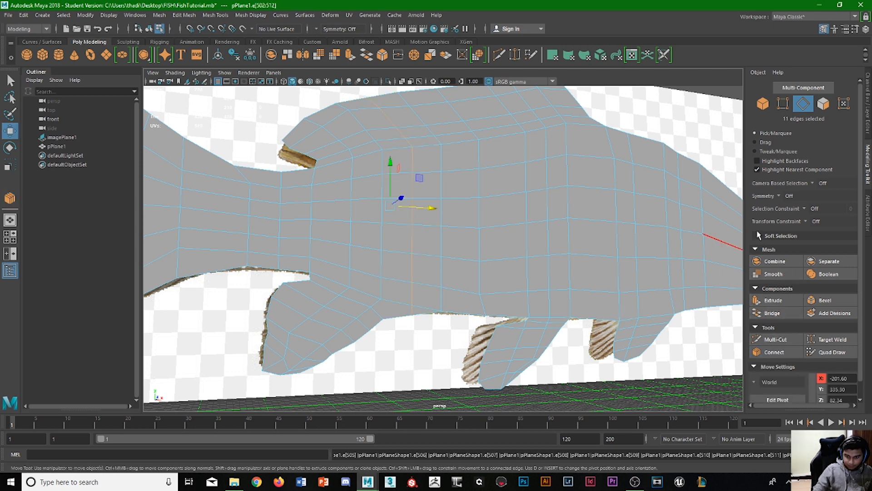
Step: Move the new belly-edge vertex onto the outline at about -183.97 on X and 149.31 on Y, and raise the vertex above it to about 168.90 on Y
{"action": "left_click", "coordinate": [783, 104]}
{"action": "key", "text": "space"}
{"action": "key", "text": "space"}
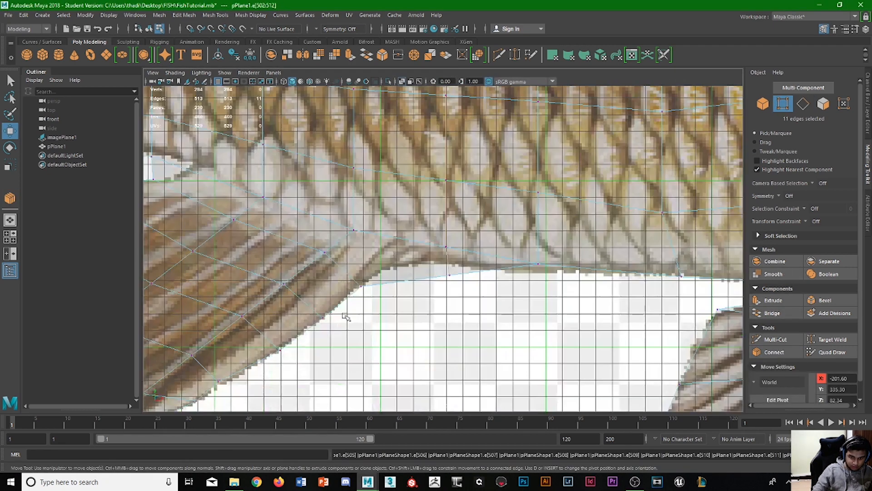
{"action": "left_click", "coordinate": [449, 275]}
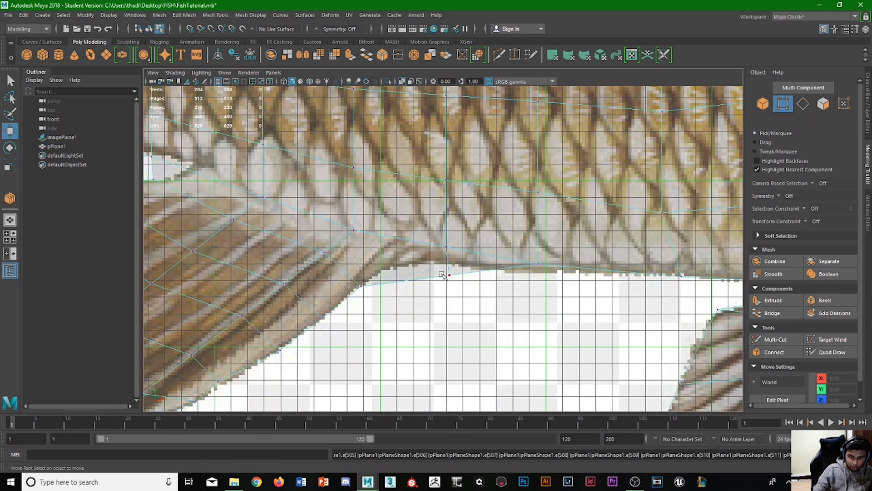
{"action": "left_click_drag", "start_coordinate": [452, 277], "coordinate": [409, 266]}
{"action": "left_click", "coordinate": [451, 246]}
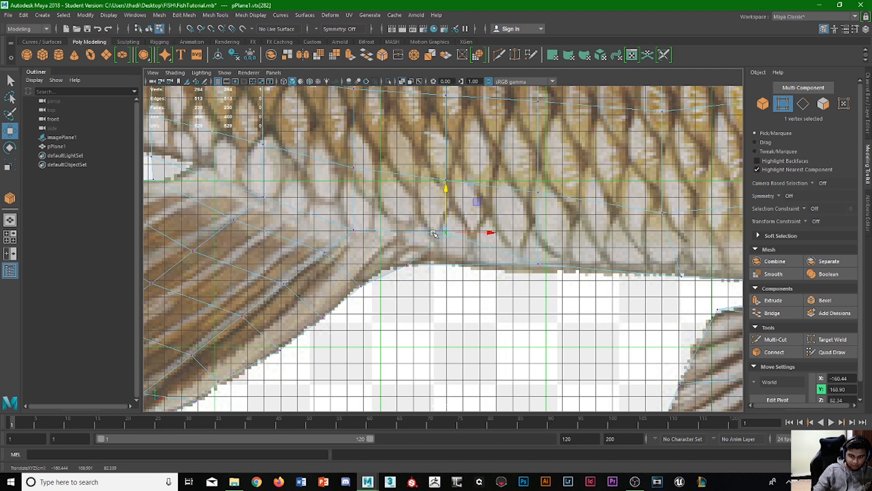
Step: Connect the new belly-edge vertex to the inner vertex at the anal fin's base with an edge
{"action": "left_click", "coordinate": [408, 265]}
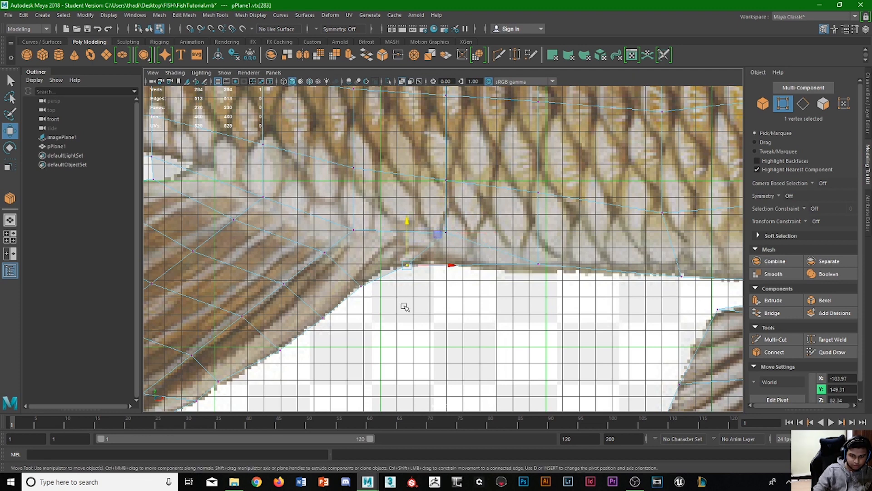
{"action": "left_click", "coordinate": [354, 230], "text": "shift"}
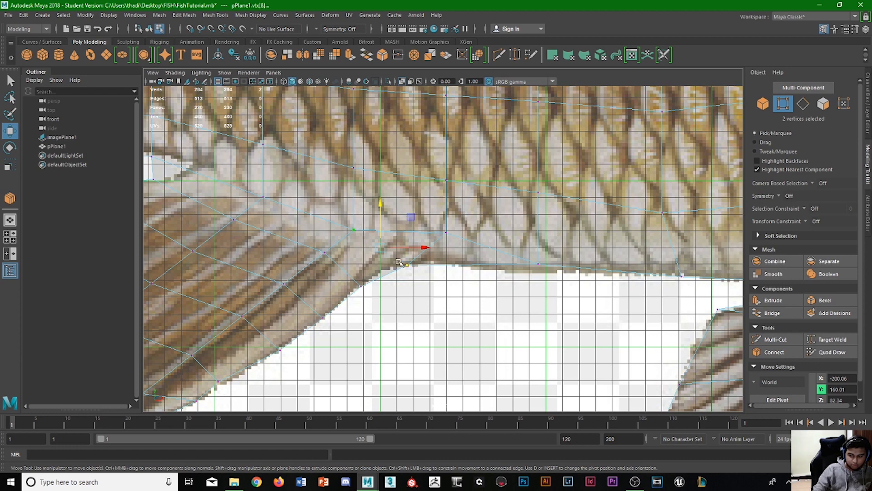
{"action": "left_click", "coordinate": [184, 15]}
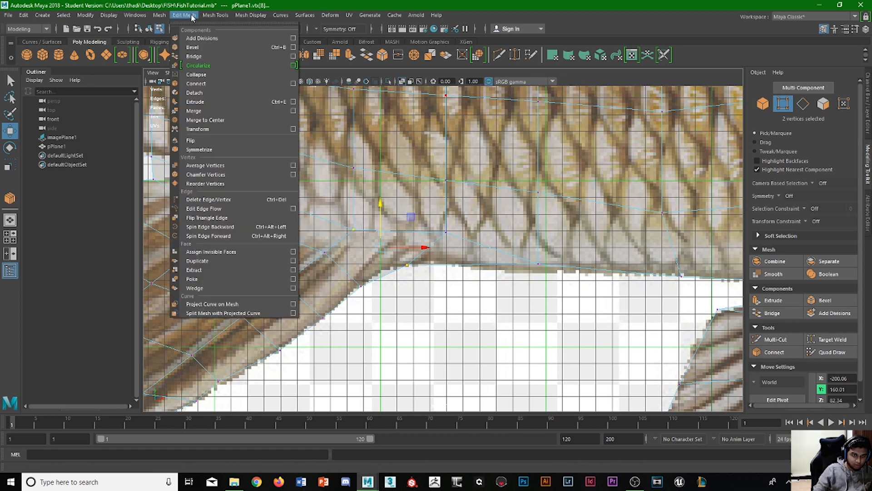
{"action": "left_click", "coordinate": [197, 92]}
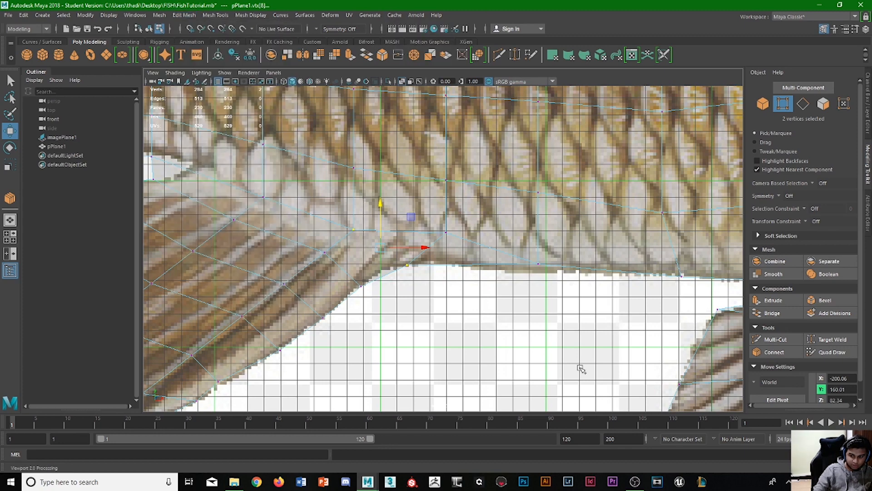
{"action": "left_click", "coordinate": [775, 353]}
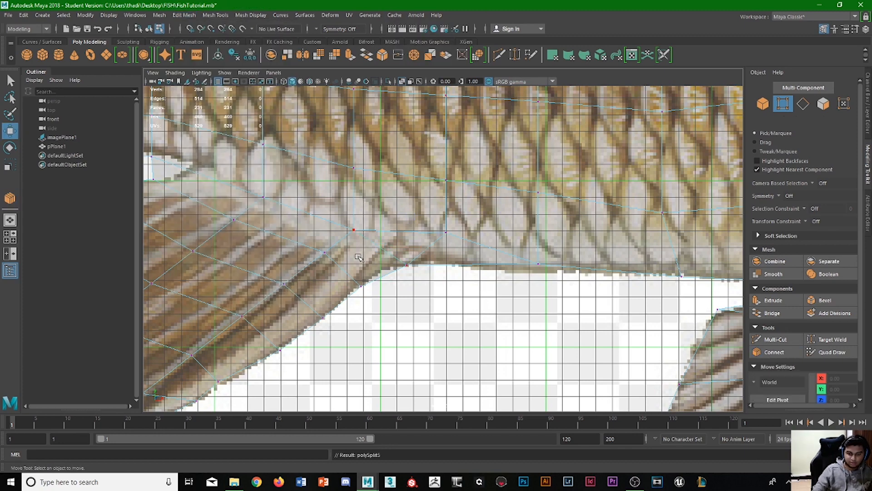
Step: Merge the belly-edge vertex just ahead of the anal fin with the new-line vertex directly above it
{"action": "scroll", "coordinate": [413, 253], "scroll_direction": "down", "scroll_amount": 5}
{"action": "key", "text": "space"}
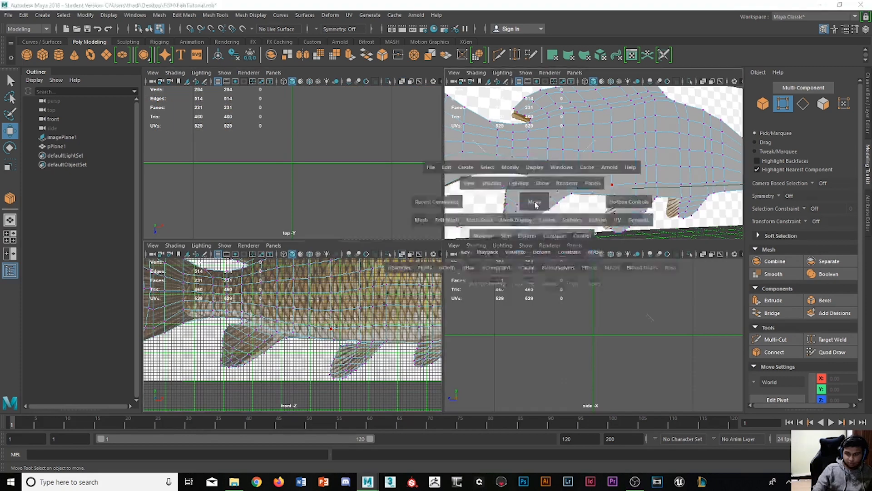
{"action": "key", "text": "space"}
{"action": "mouse_move", "coordinate": [526, 246]}
{"action": "left_mouse_down", "text": "alt"}
{"action": "mouse_move", "coordinate": [510, 253]}
{"action": "mouse_move", "coordinate": [522, 257]}
{"action": "left_mouse_up", "text": "alt"}
{"action": "scroll", "coordinate": [386, 337], "scroll_direction": "up", "scroll_amount": 5}
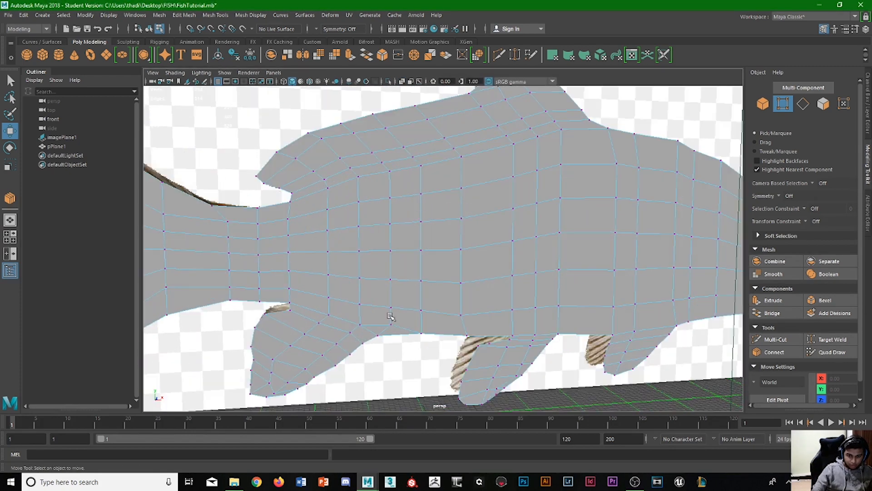
{"action": "scroll", "coordinate": [393, 341], "scroll_direction": "down", "scroll_amount": 5}
{"action": "scroll", "coordinate": [386, 335], "scroll_direction": "up", "scroll_amount": 5}
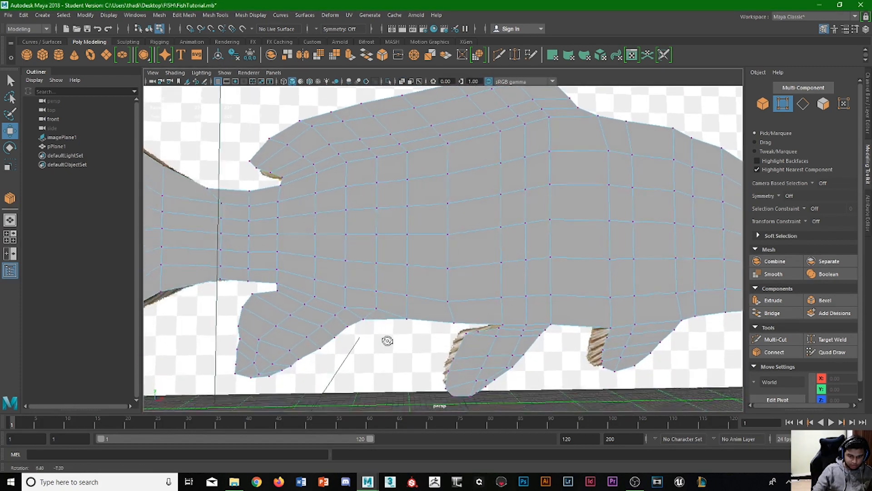
{"action": "scroll", "coordinate": [359, 317], "scroll_direction": "up", "scroll_amount": 3}
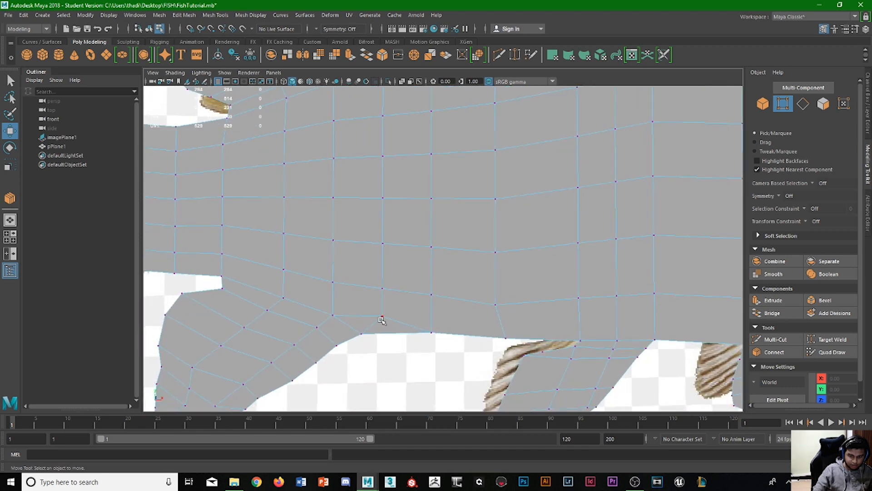
{"action": "left_click_drag", "start_coordinate": [383, 318], "coordinate": [362, 332]}
{"action": "left_click", "coordinate": [184, 15]}
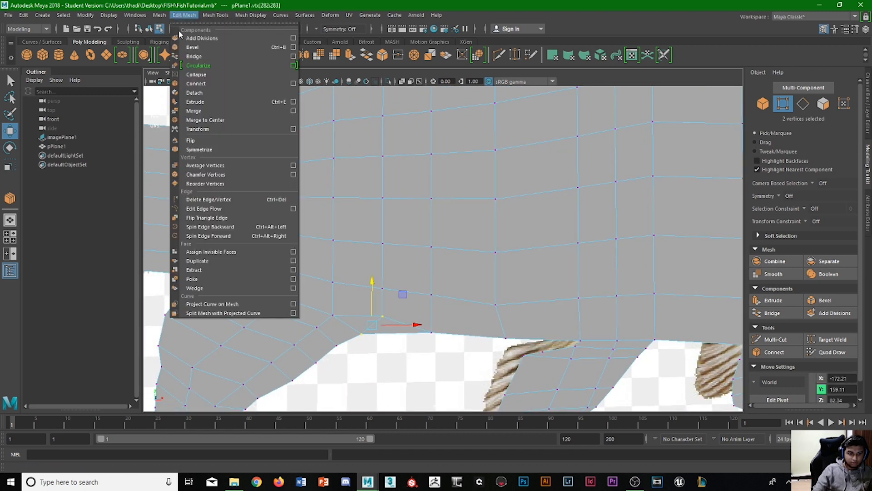
{"action": "left_click", "coordinate": [200, 112]}
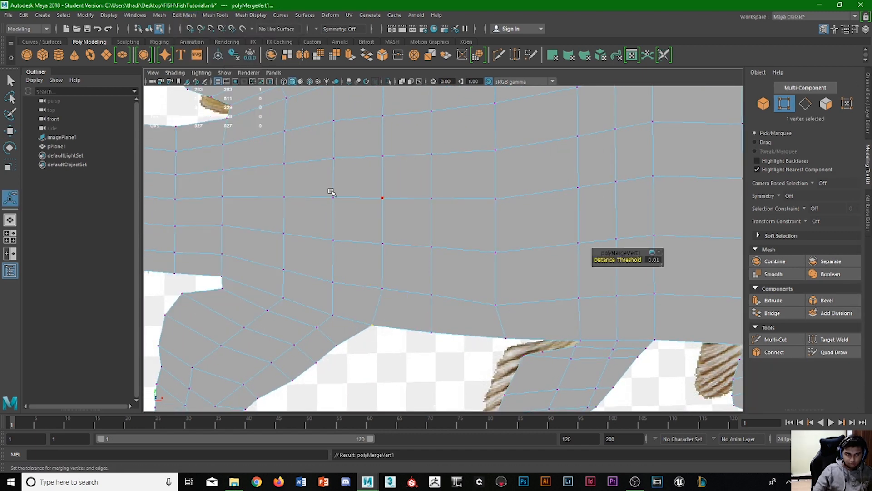
Step: Lower the merged vertex ahead of the anal fin onto the reference belly outline, at about 151.92 on Y
{"action": "key", "text": "space"}
{"action": "key", "text": "space"}
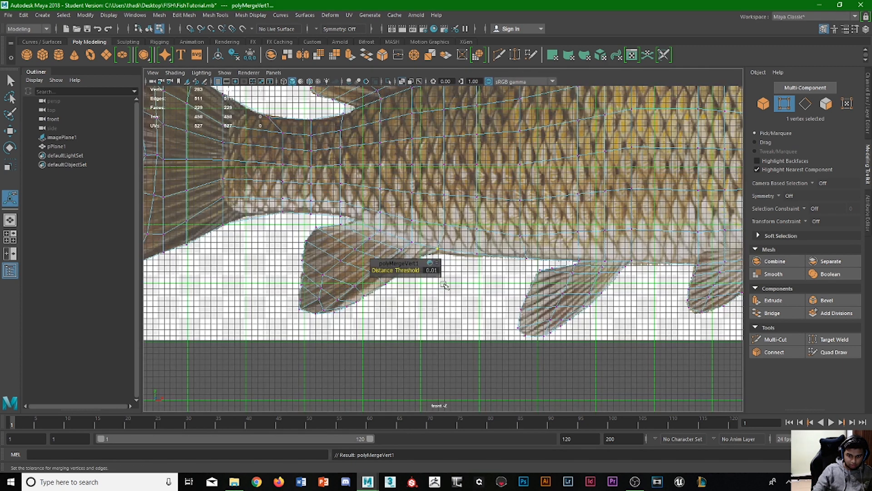
{"action": "left_click", "coordinate": [468, 369]}
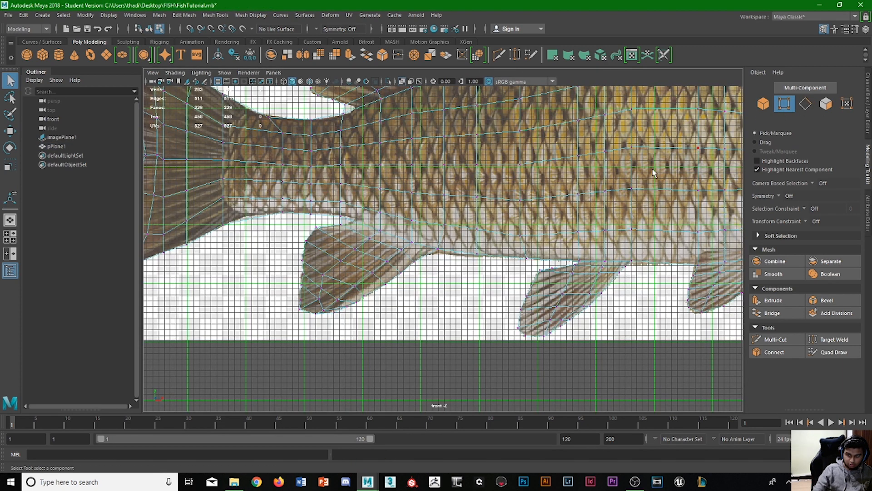
{"action": "scroll", "coordinate": [440, 262], "scroll_direction": "up", "scroll_amount": 2}
{"action": "scroll", "coordinate": [439, 262], "scroll_direction": "up", "scroll_amount": 2}
{"action": "left_click", "coordinate": [435, 250]}
{"action": "key", "text": "w"}
{"action": "left_click_drag", "start_coordinate": [434, 230], "coordinate": [435, 236]}
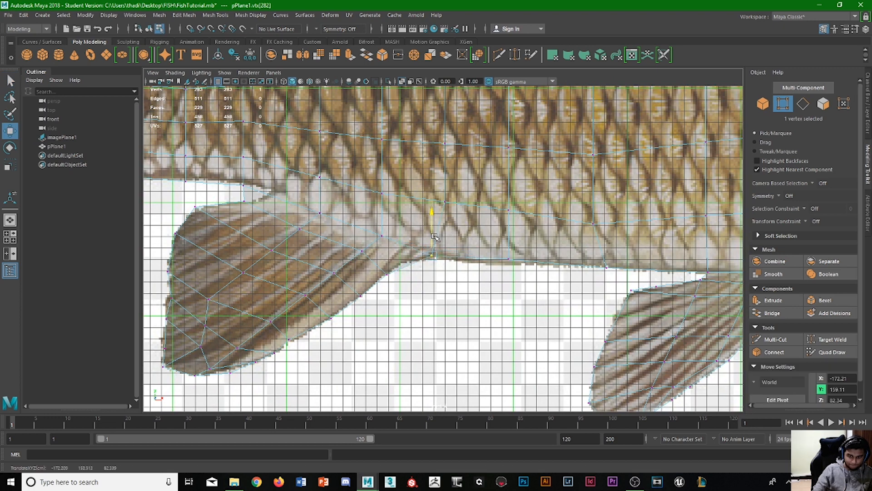
Step: Return to the perspective view of the whole fish and save the scene as FishTutorial.mb
{"action": "key", "text": "space"}
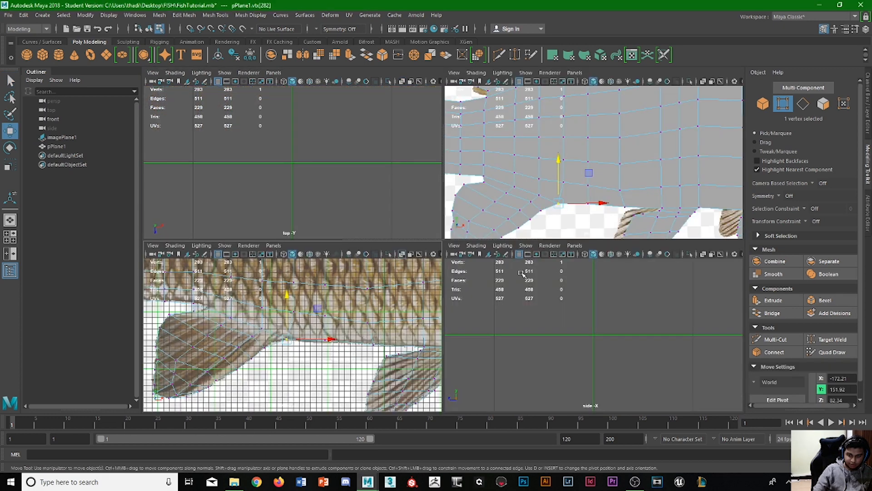
{"action": "key", "text": "space"}
{"action": "left_click", "coordinate": [598, 213]}
{"action": "scroll", "coordinate": [598, 213], "scroll_direction": "up", "scroll_amount": 3}
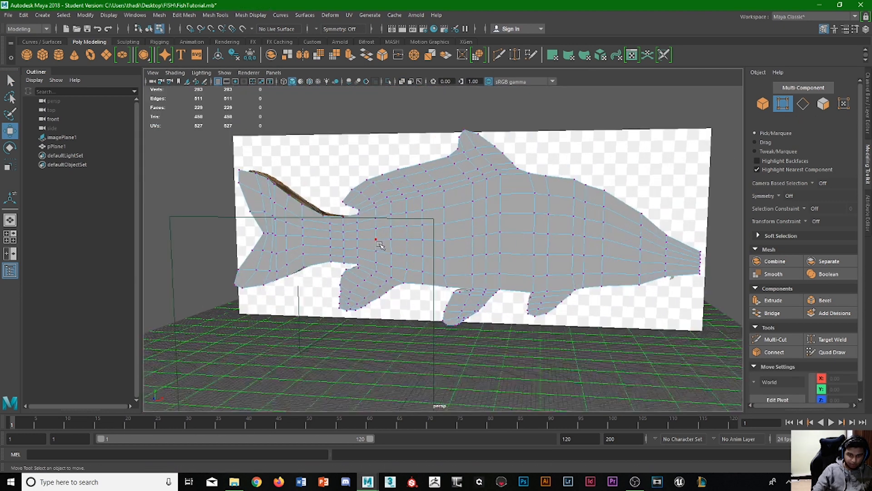
{"action": "scroll", "coordinate": [502, 224], "scroll_direction": "up", "scroll_amount": 3}
{"action": "key", "text": "q"}
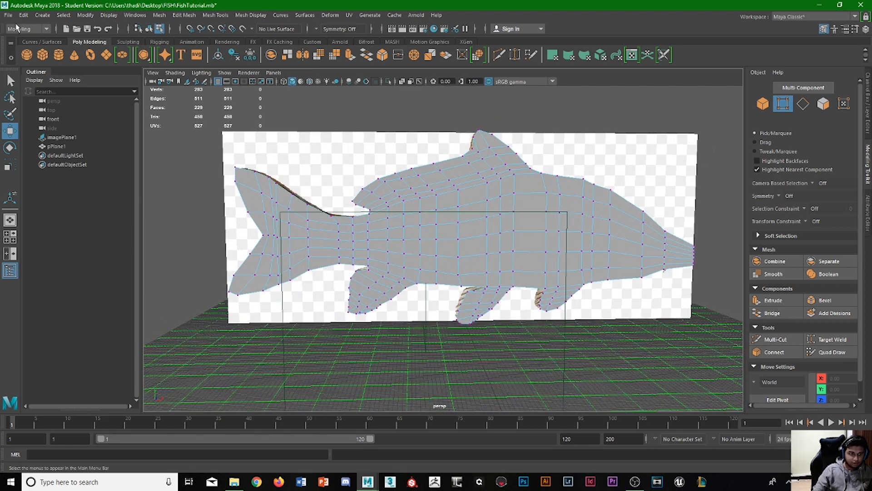
{"action": "left_click", "coordinate": [9, 15]}
{"action": "left_click", "coordinate": [27, 51]}
{"action": "left_click", "coordinate": [417, 249]}
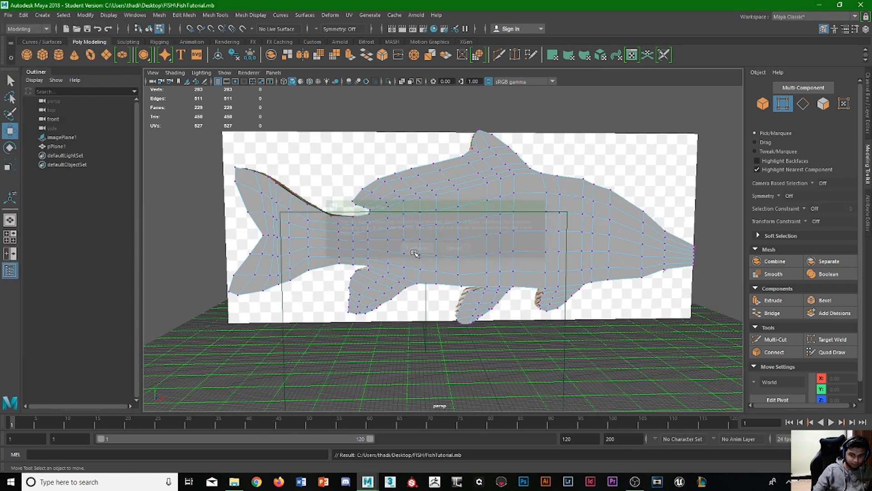
{"action": "key", "text": "w"}
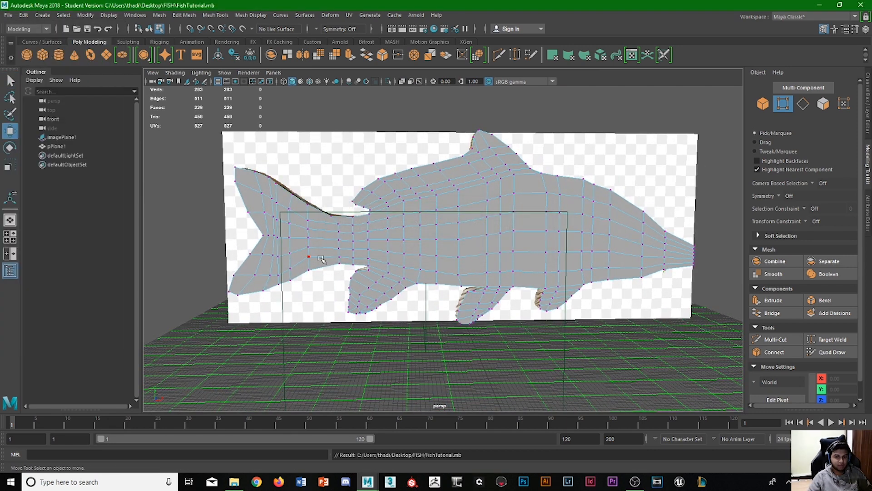
Step: Select all faces of the tail fin and scale them thinner across the fish's width
{"action": "left_click_drag", "start_coordinate": [322, 259], "coordinate": [359, 258], "text": "alt"}
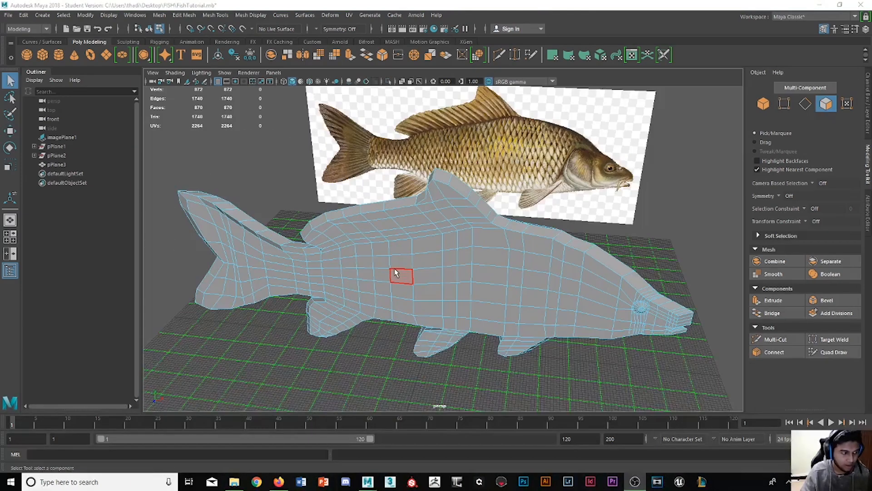
{"action": "left_click_drag", "start_coordinate": [337, 360], "coordinate": [300, 350], "text": "alt"}
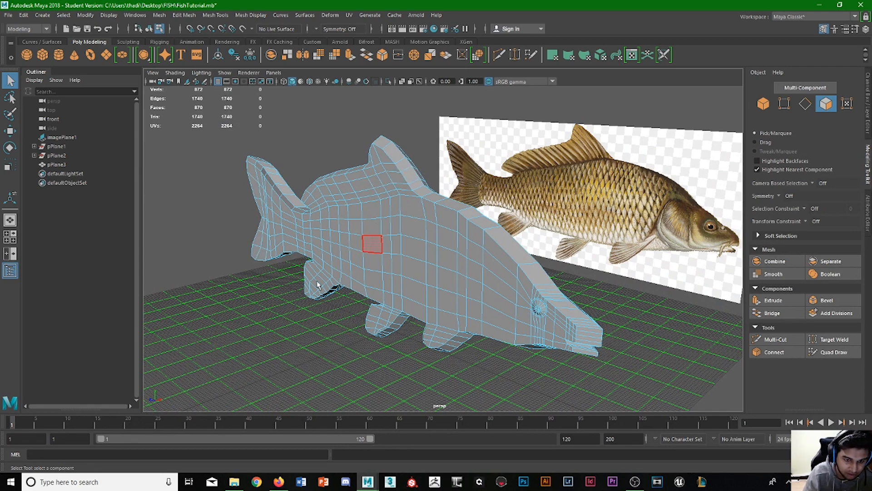
{"action": "left_click_drag", "start_coordinate": [318, 285], "coordinate": [366, 293], "text": "alt"}
{"action": "left_click_drag", "start_coordinate": [286, 124], "coordinate": [275, 199]}
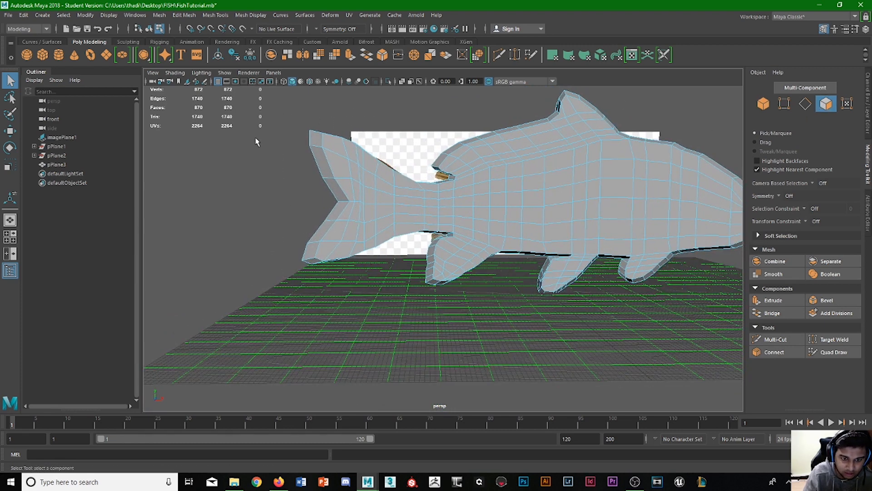
{"action": "left_click_drag", "start_coordinate": [279, 116], "coordinate": [473, 325]}
{"action": "key", "text": "r"}
{"action": "left_click_drag", "start_coordinate": [544, 260], "coordinate": [451, 186]}
Step: Select the dorsal fin's faces on both sides without the body faces beneath, and scale them thinner across the fish's width
{"action": "left_click_drag", "start_coordinate": [529, 129], "coordinate": [358, 212]}
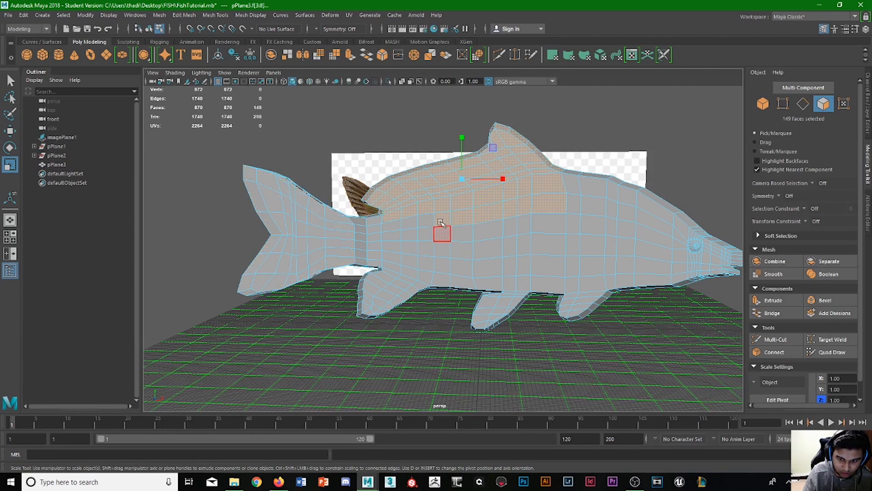
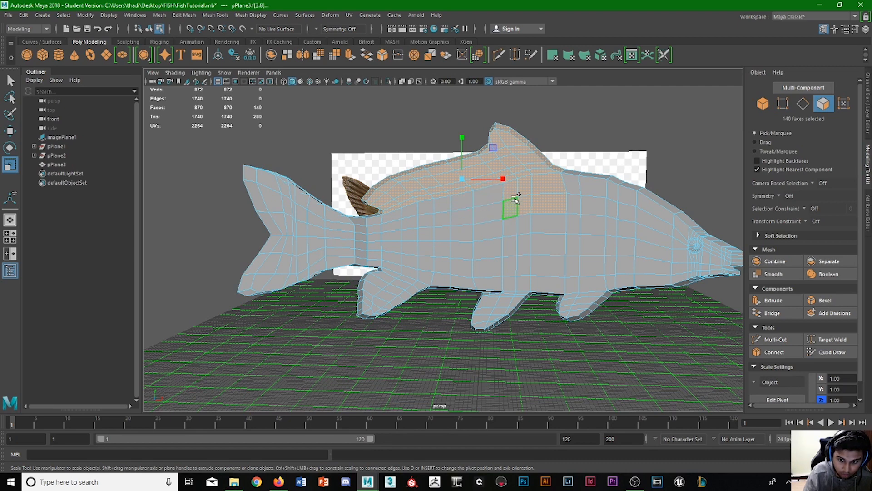
{"action": "double_click", "coordinate": [522, 217], "text": "shift"}
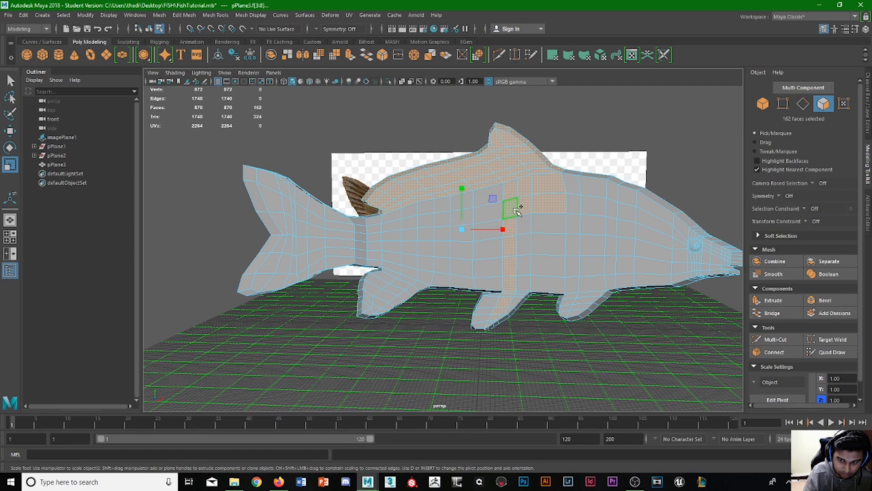
{"action": "double_click", "coordinate": [521, 225], "text": "ctrl"}
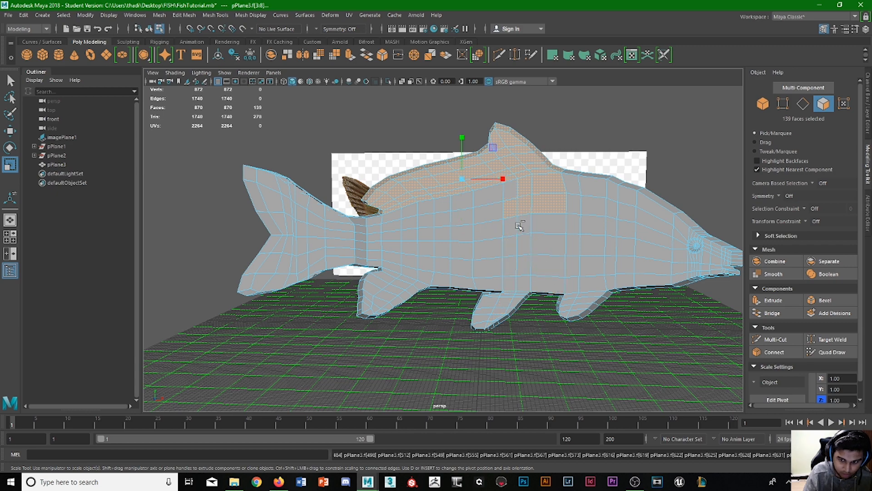
{"action": "left_click", "coordinate": [517, 211], "text": "ctrl"}
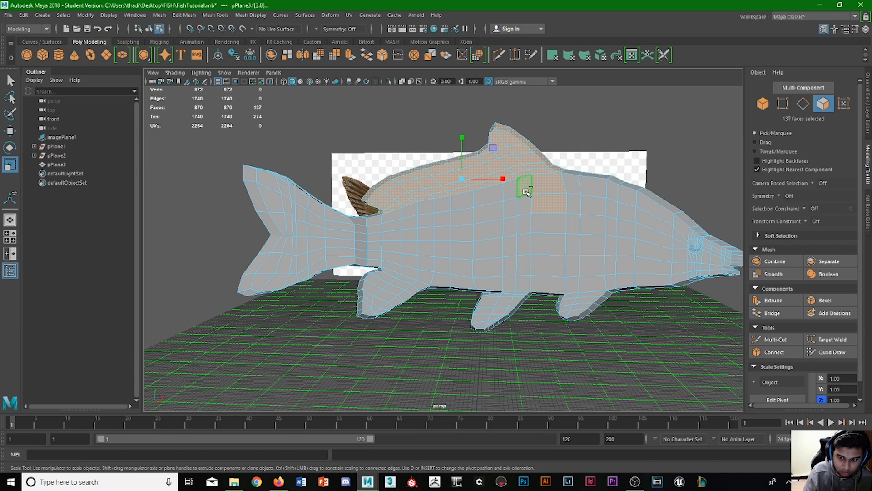
{"action": "left_click", "coordinate": [544, 200], "text": "ctrl"}
{"action": "left_click_drag", "start_coordinate": [543, 255], "coordinate": [401, 268], "text": "alt"}
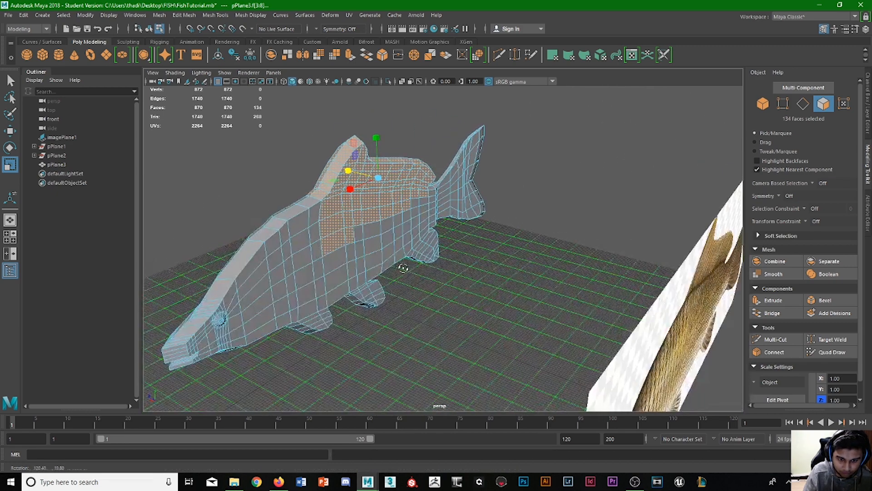
{"action": "left_click", "coordinate": [335, 227], "text": "ctrl"}
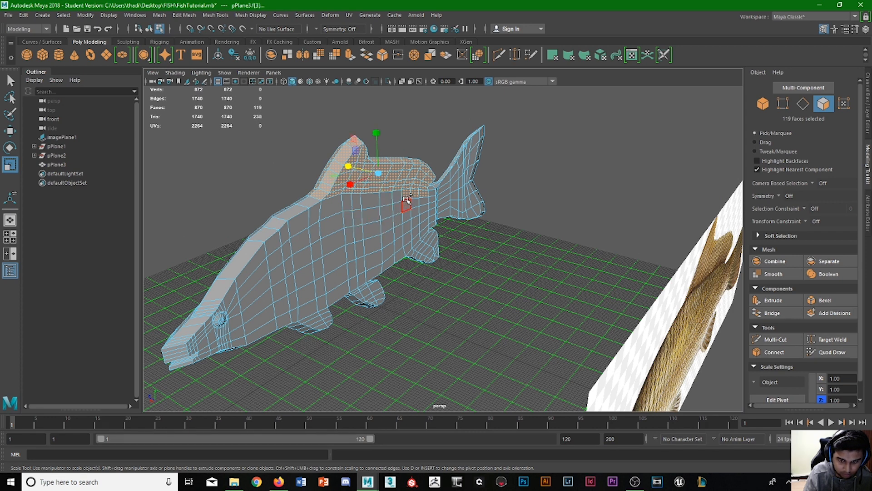
{"action": "left_click", "coordinate": [418, 195], "text": "ctrl"}
{"action": "left_click_drag", "start_coordinate": [418, 195], "coordinate": [189, 186], "text": "alt"}
{"action": "left_click_drag", "start_coordinate": [466, 259], "coordinate": [481, 171], "text": "alt"}
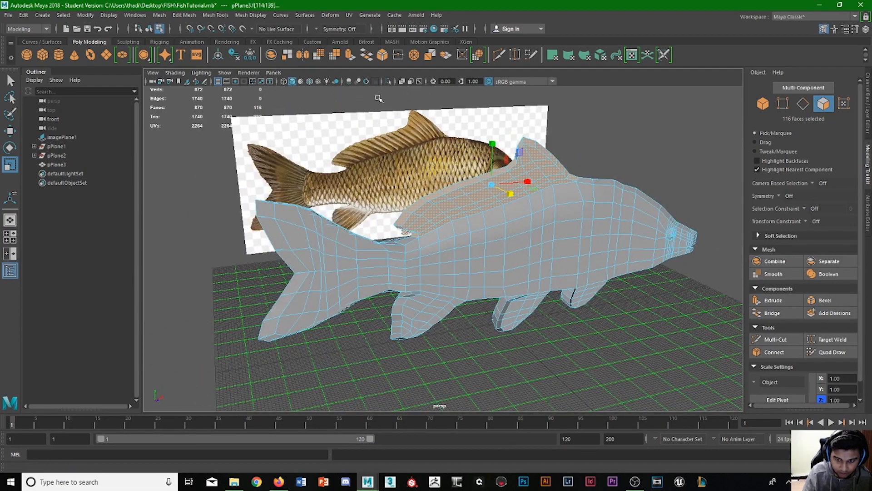
Step: Select the anal fin's faces on both sides, including the rim faces along its base
{"action": "left_click_drag", "start_coordinate": [425, 222], "coordinate": [356, 364], "text": "alt"}
{"action": "scroll", "coordinate": [400, 282], "scroll_direction": "up", "scroll_amount": 10}
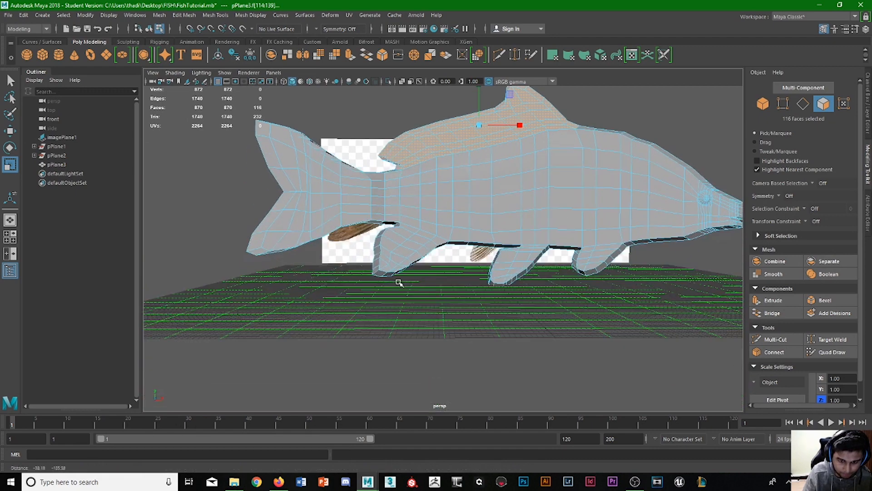
{"action": "left_click_drag", "start_coordinate": [337, 332], "coordinate": [430, 250], "text": "alt"}
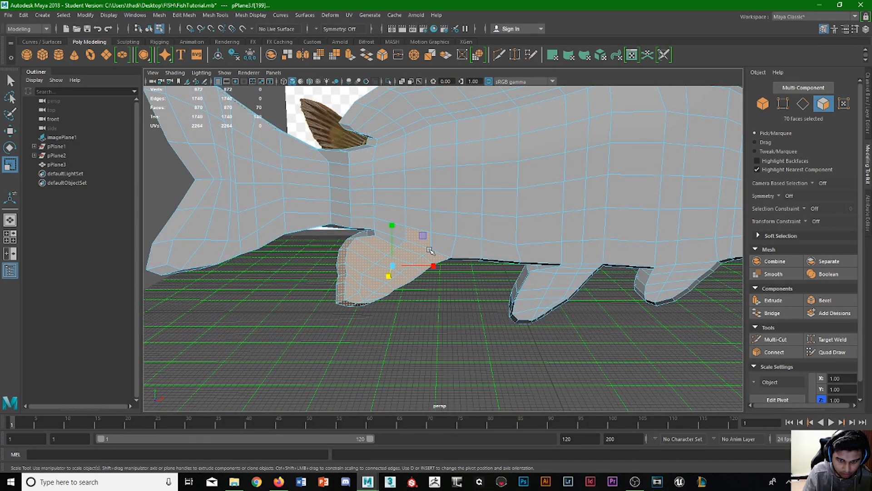
{"action": "mouse_move", "coordinate": [558, 307]}
{"action": "left_mouse_down", "text": "alt"}
{"action": "mouse_move", "coordinate": [378, 315]}
{"action": "mouse_move", "coordinate": [443, 203]}
{"action": "mouse_move", "coordinate": [477, 209]}
{"action": "mouse_move", "coordinate": [496, 193]}
{"action": "mouse_move", "coordinate": [560, 304]}
{"action": "left_mouse_up", "text": "alt"}
{"action": "key", "text": "q"}
{"action": "left_click", "coordinate": [549, 268], "text": "shift"}
{"action": "left_click", "coordinate": [516, 262], "text": "shift"}
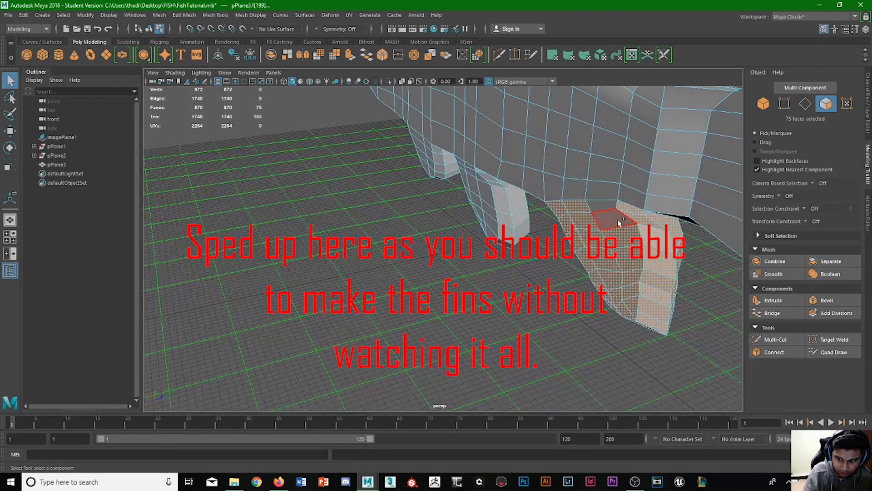
{"action": "left_click", "coordinate": [606, 209], "text": "shift"}
{"action": "left_click_drag", "start_coordinate": [605, 209], "coordinate": [414, 279], "text": "alt"}
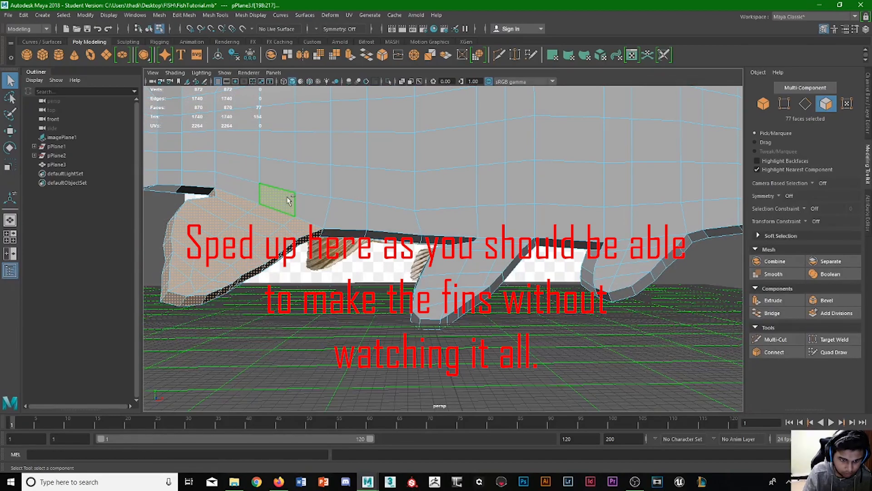
Step: Add the pelvic and pectoral fins' faces without the adjoining body faces, and scale all three lower fins thinner across the fish's width
{"action": "mouse_move", "coordinate": [527, 243]}
{"action": "left_mouse_down", "text": "shift"}
{"action": "mouse_move", "coordinate": [437, 318]}
{"action": "mouse_move", "coordinate": [425, 256]}
{"action": "mouse_move", "coordinate": [387, 303]}
{"action": "mouse_move", "coordinate": [504, 272]}
{"action": "mouse_move", "coordinate": [468, 281]}
{"action": "mouse_move", "coordinate": [436, 245]}
{"action": "mouse_move", "coordinate": [461, 279]}
{"action": "mouse_move", "coordinate": [422, 332]}
{"action": "left_mouse_up", "text": "shift"}
{"action": "scroll", "coordinate": [423, 226], "scroll_direction": "up", "scroll_amount": 5}
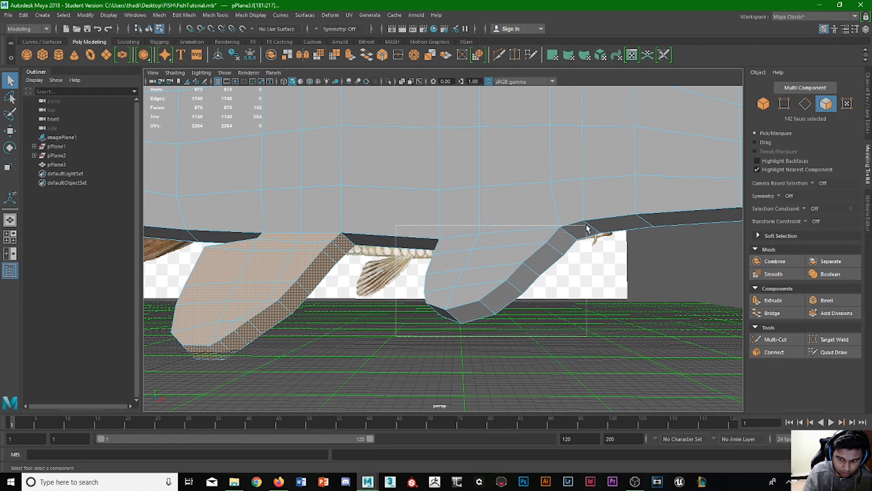
{"action": "left_click_drag", "start_coordinate": [586, 227], "coordinate": [587, 227], "text": "shift"}
{"action": "left_click_drag", "start_coordinate": [393, 213], "coordinate": [571, 197], "text": "ctrl"}
{"action": "left_click", "coordinate": [611, 228], "text": "ctrl"}
{"action": "left_click_drag", "start_coordinate": [611, 227], "coordinate": [358, 226], "text": "alt"}
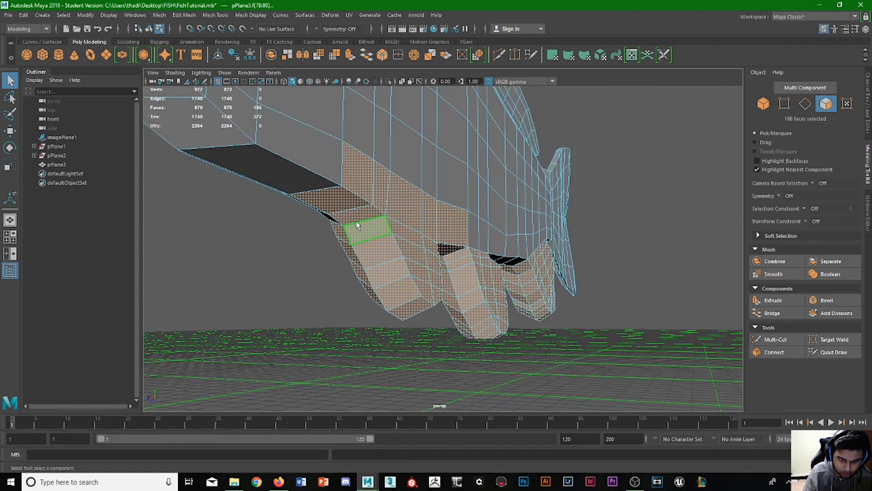
{"action": "left_click", "coordinate": [448, 220], "text": "ctrl"}
{"action": "left_click_drag", "start_coordinate": [448, 220], "coordinate": [468, 285], "text": "alt"}
{"action": "left_click_drag", "start_coordinate": [497, 244], "coordinate": [301, 275], "text": "alt"}
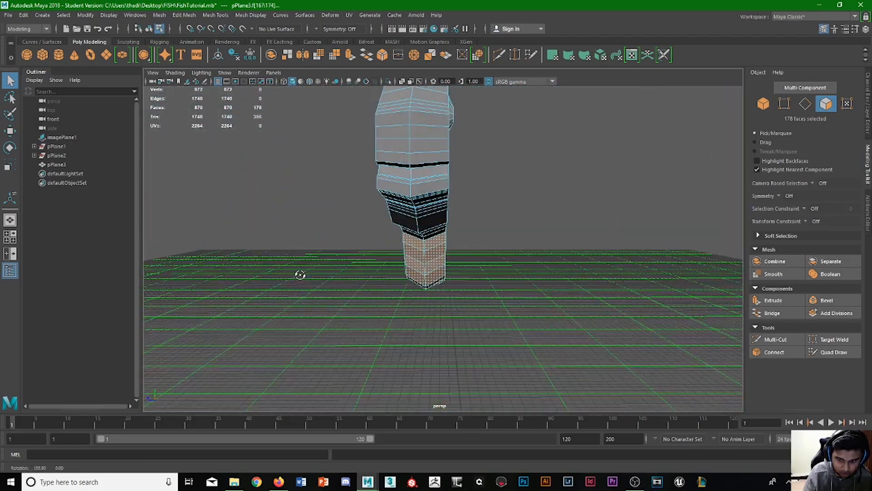
{"action": "key", "text": "r"}
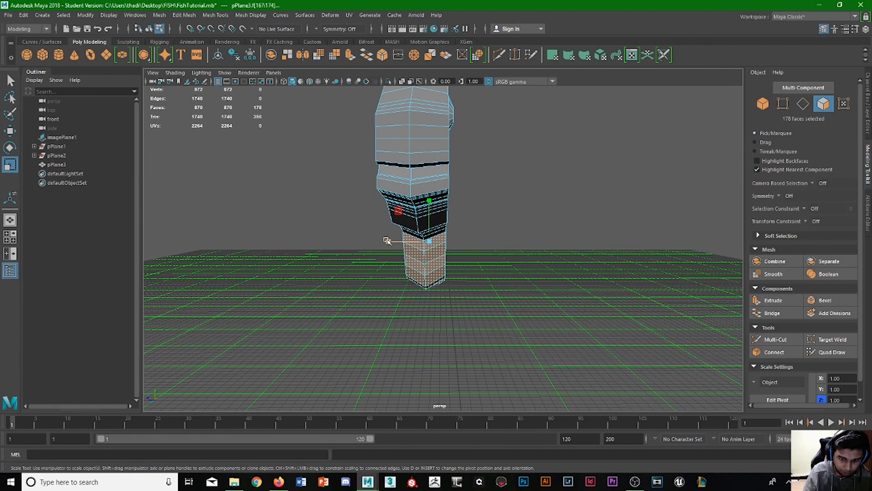
{"action": "left_click_drag", "start_coordinate": [387, 240], "coordinate": [477, 269]}
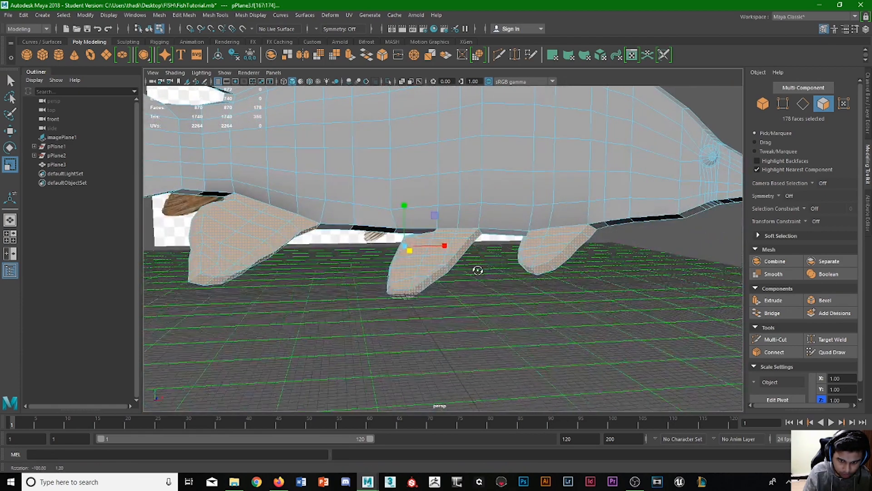
Step: Lower the pair of vertices at the rear base corner of the pelvic fin to about 114 on Y
{"action": "scroll", "coordinate": [394, 232], "scroll_direction": "up", "scroll_amount": 5}
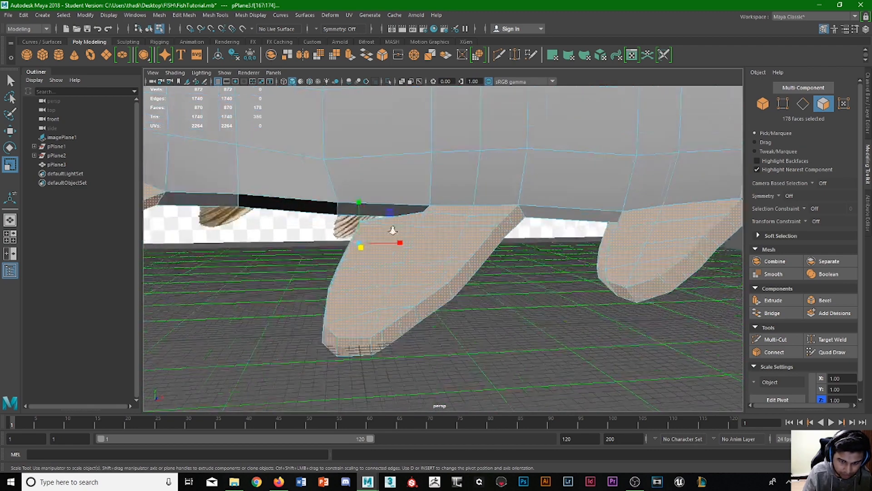
{"action": "left_click_drag", "start_coordinate": [270, 257], "coordinate": [305, 257], "text": "alt"}
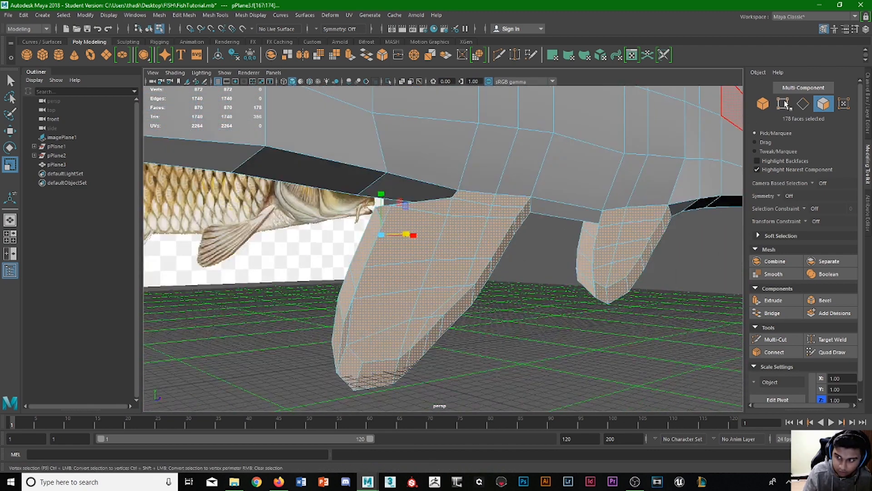
{"action": "left_click", "coordinate": [783, 103]}
{"action": "left_click", "coordinate": [390, 206]}
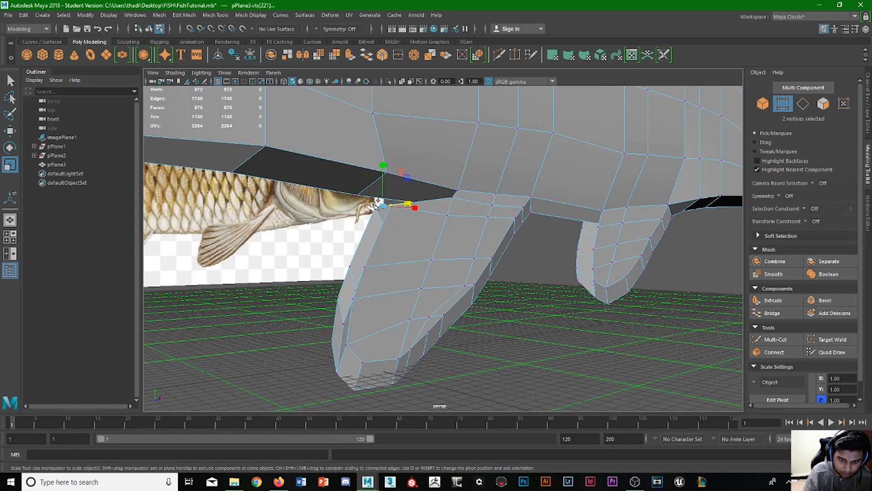
{"action": "key", "text": "w"}
{"action": "left_click_drag", "start_coordinate": [382, 164], "coordinate": [382, 175]}
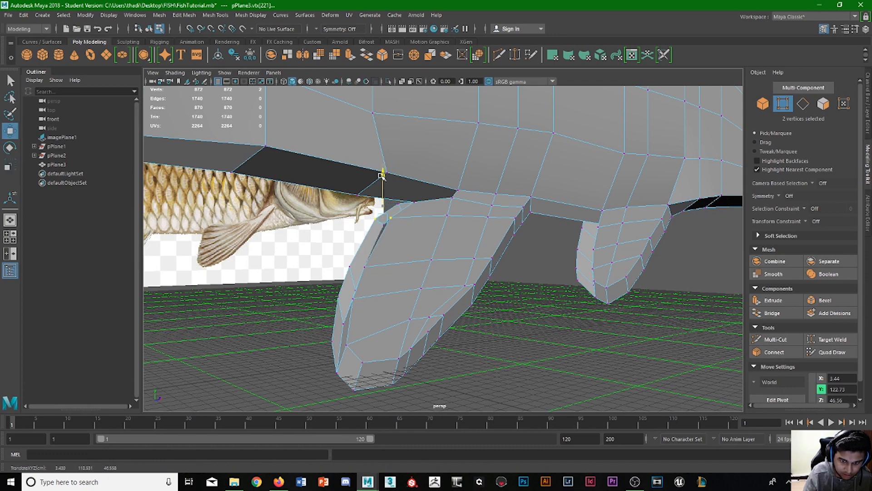
{"action": "left_click", "coordinate": [318, 231]}
Step: Lower the next pair of vertices along the pelvic fin's rear base to about 122 on Y
{"action": "left_click_drag", "start_coordinate": [318, 231], "coordinate": [376, 231], "text": "alt"}
{"action": "left_click", "coordinate": [371, 218]}
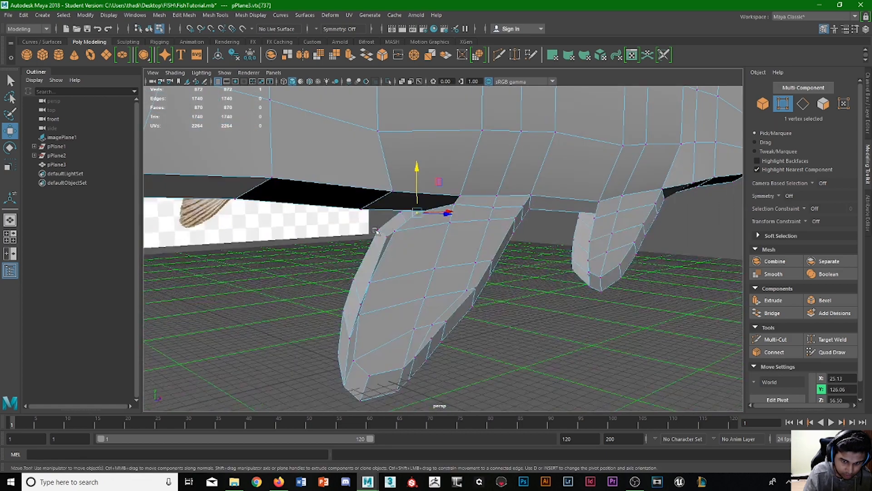
{"action": "left_click_drag", "start_coordinate": [406, 195], "coordinate": [411, 193]}
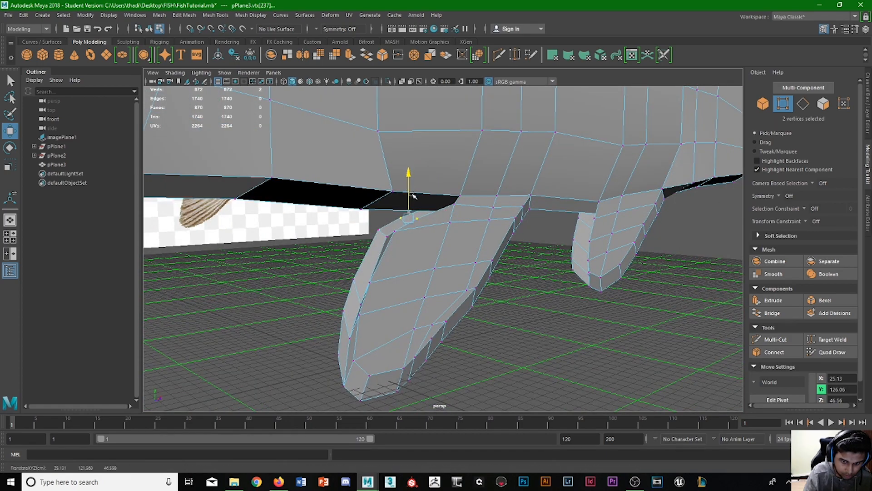
{"action": "left_click", "coordinate": [550, 306]}
Step: Examine the thinned fins and the tail joint from several angles in object mode
{"action": "left_click_drag", "start_coordinate": [551, 306], "coordinate": [460, 296], "text": "alt"}
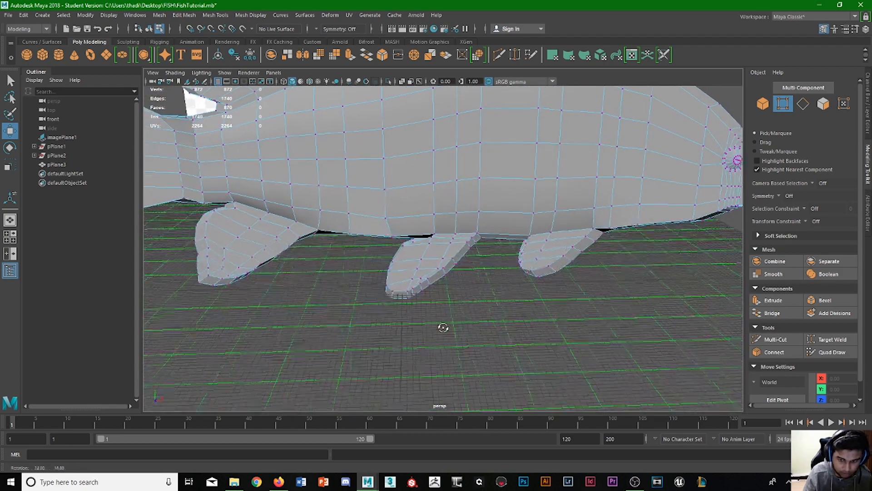
{"action": "scroll", "coordinate": [461, 296], "scroll_direction": "down", "scroll_amount": 10}
{"action": "middle_click_drag", "start_coordinate": [464, 285], "coordinate": [487, 302], "text": "alt"}
{"action": "left_click_drag", "start_coordinate": [487, 302], "coordinate": [444, 273], "text": "alt"}
{"action": "left_click", "coordinate": [765, 107]}
{"action": "left_click", "coordinate": [500, 296]}
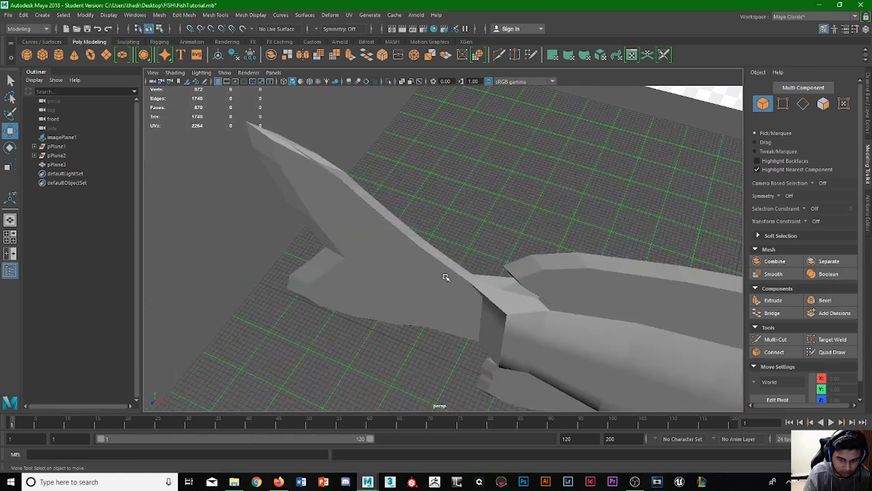
{"action": "left_click", "coordinate": [444, 272]}
{"action": "left_click_drag", "start_coordinate": [448, 236], "coordinate": [374, 230], "text": "alt"}
{"action": "mouse_move", "coordinate": [523, 230]}
{"action": "left_mouse_down", "text": "alt"}
{"action": "mouse_move", "coordinate": [484, 224]}
{"action": "mouse_move", "coordinate": [518, 223]}
{"action": "left_mouse_up", "text": "alt"}
Step: Select the edge loop along the middle of the fish's outer rim and scale it up slightly along Y
{"action": "left_click", "coordinate": [783, 104]}
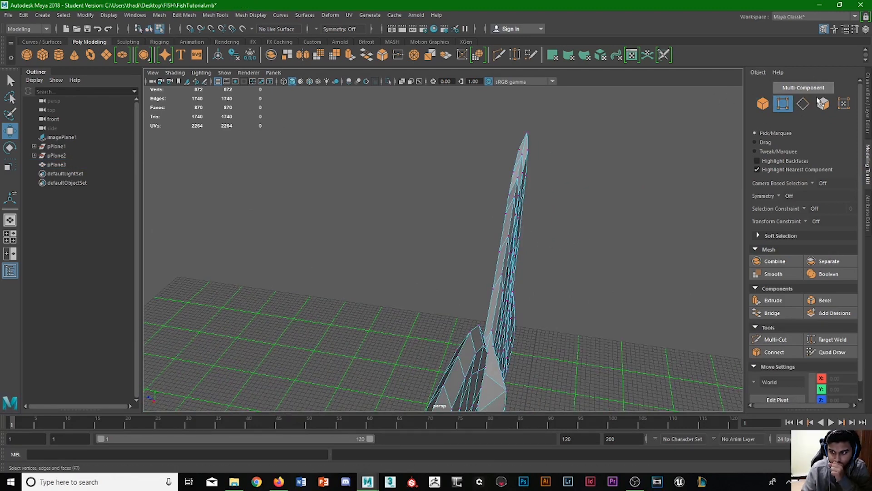
{"action": "left_click", "coordinate": [810, 109]}
{"action": "left_click_drag", "start_coordinate": [485, 255], "coordinate": [447, 251], "text": "alt"}
{"action": "double_click", "coordinate": [447, 229]}
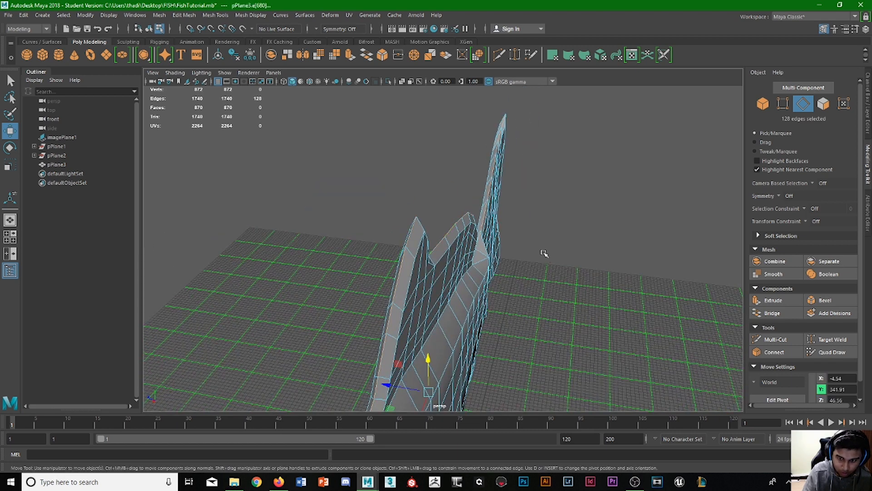
{"action": "key", "text": "r"}
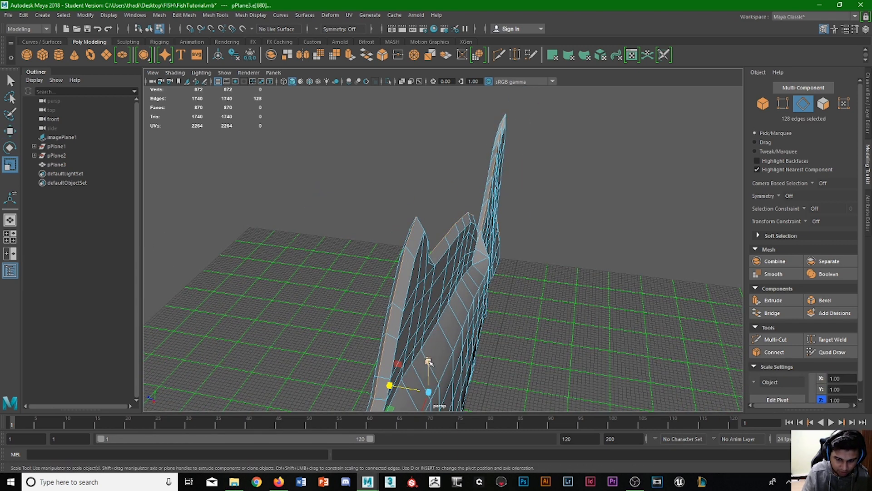
{"action": "left_click_drag", "start_coordinate": [437, 357], "coordinate": [383, 319], "text": "alt"}
{"action": "left_click_drag", "start_coordinate": [507, 311], "coordinate": [411, 213], "text": "alt"}
{"action": "left_click_drag", "start_coordinate": [411, 178], "coordinate": [435, 127]}
{"action": "scroll", "coordinate": [448, 169], "scroll_direction": "down", "scroll_amount": 5}
{"action": "left_click_drag", "start_coordinate": [448, 170], "coordinate": [526, 265], "text": "alt"}
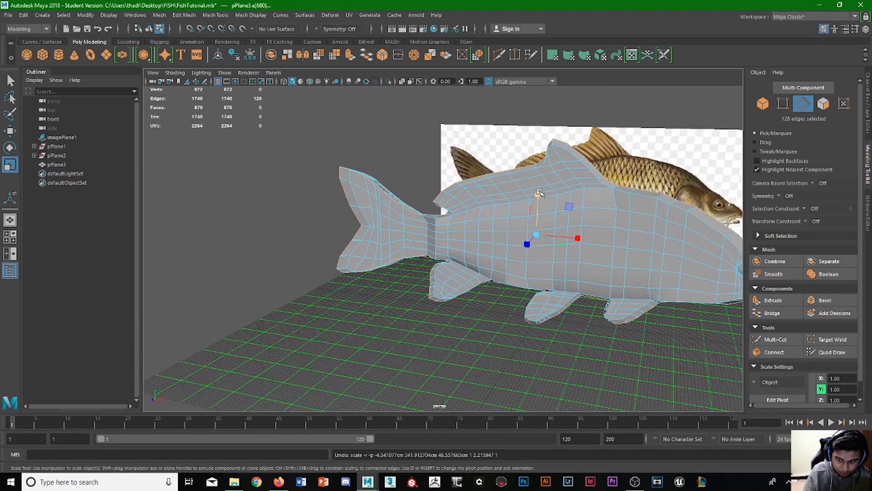
{"action": "left_click_drag", "start_coordinate": [538, 195], "coordinate": [539, 193]}
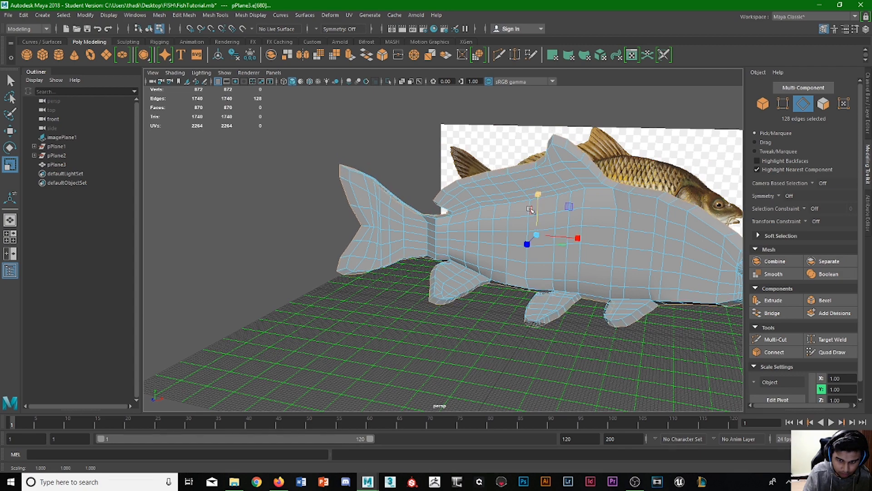
{"action": "left_click", "coordinate": [363, 312]}
Step: Select the six middle vertices along the tail fin's upper edge in wireframe display and raise them to about 491 on Y
{"action": "left_click_drag", "start_coordinate": [362, 311], "coordinate": [473, 254], "text": "alt"}
{"action": "scroll", "coordinate": [409, 132], "scroll_direction": "up", "scroll_amount": 5}
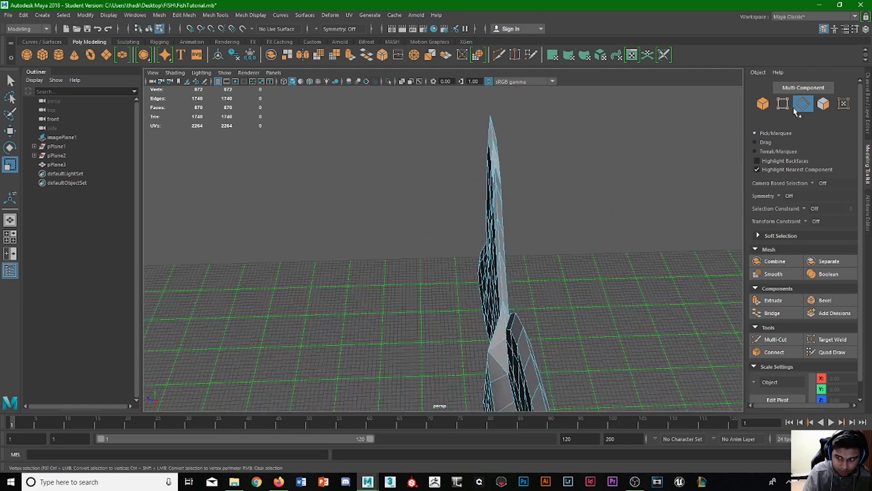
{"action": "left_click", "coordinate": [782, 107]}
{"action": "left_click_drag", "start_coordinate": [604, 236], "coordinate": [421, 222], "text": "alt"}
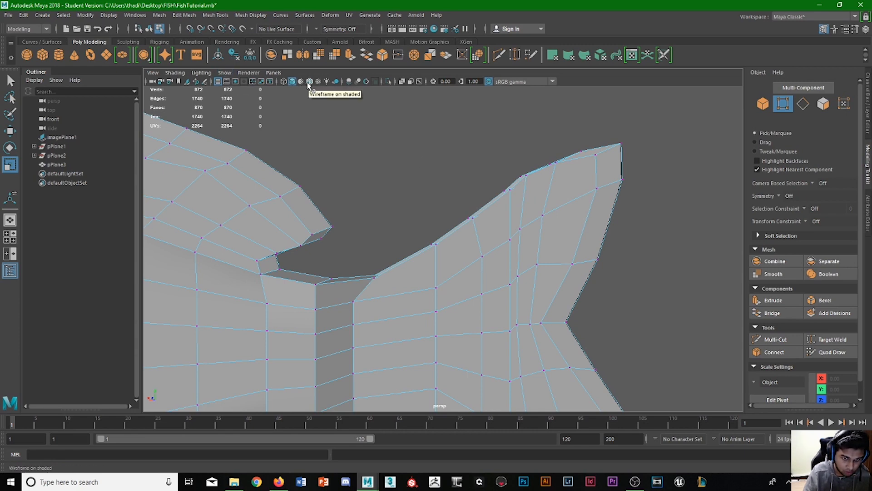
{"action": "left_click", "coordinate": [283, 82]}
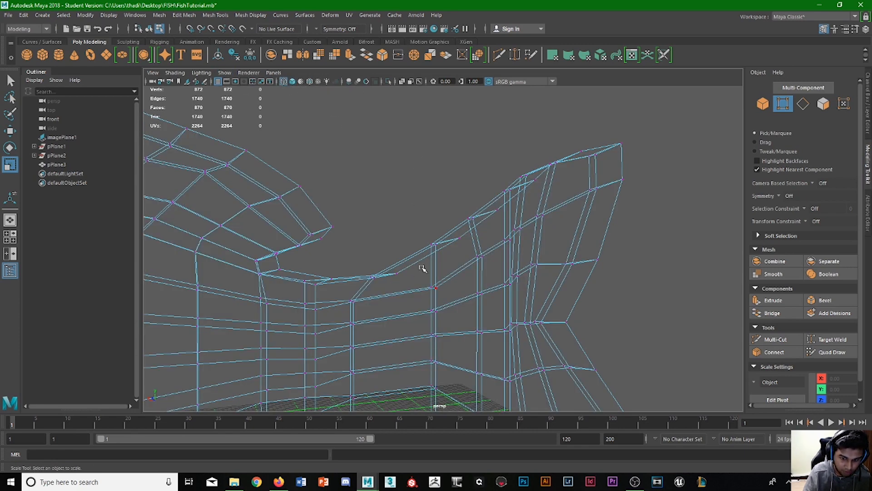
{"action": "left_click_drag", "start_coordinate": [439, 282], "coordinate": [348, 233], "text": "alt"}
{"action": "left_click", "coordinate": [371, 274]}
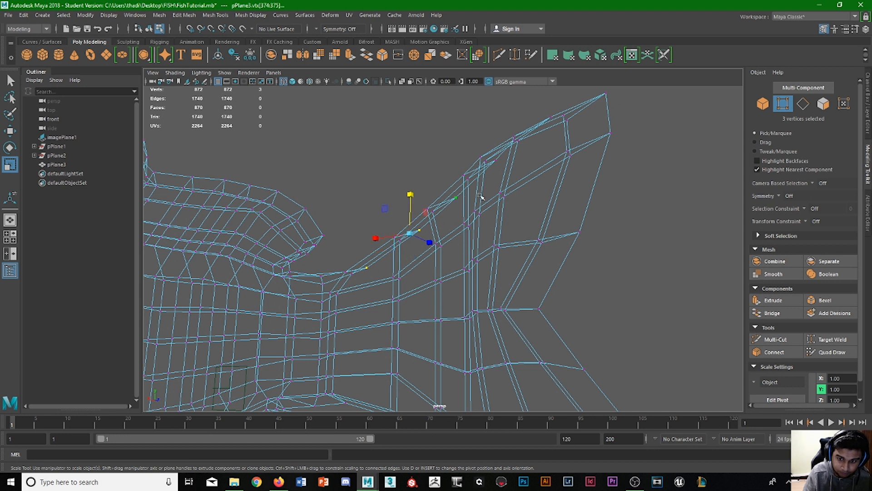
{"action": "key", "text": "q"}
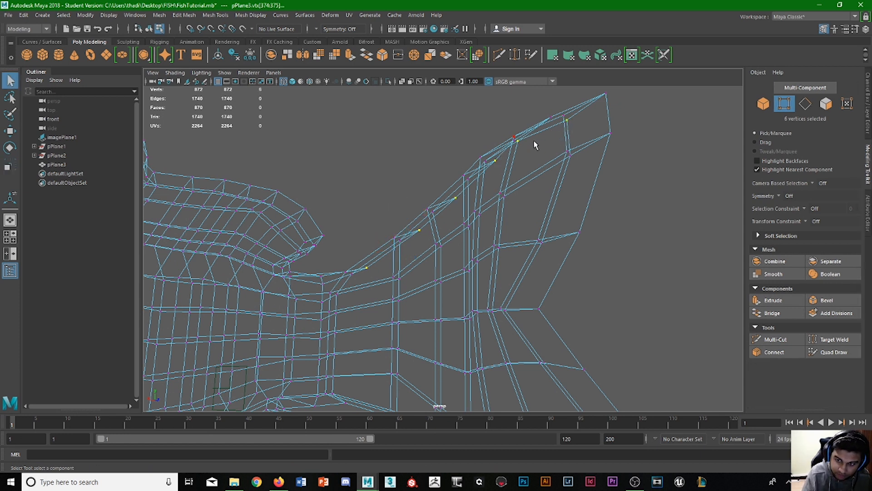
{"action": "key", "text": "w"}
{"action": "left_click_drag", "start_coordinate": [461, 164], "coordinate": [461, 146]}
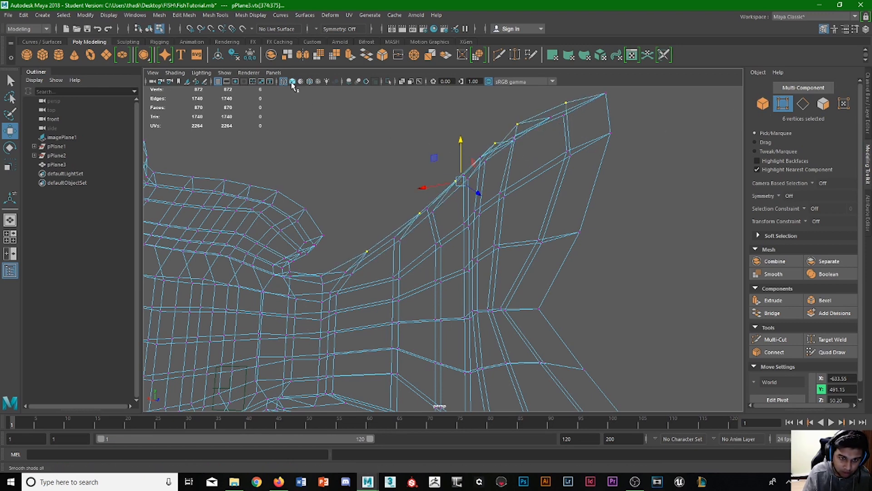
{"action": "left_click", "coordinate": [292, 81]}
Step: Fine-tune the heights of individual middle vertices along the tail fin's upper edge, ending with one at about 465 on Y
{"action": "mouse_move", "coordinate": [455, 218]}
{"action": "left_mouse_down", "text": "alt"}
{"action": "mouse_move", "coordinate": [507, 235]}
{"action": "mouse_move", "coordinate": [337, 251]}
{"action": "mouse_move", "coordinate": [411, 260]}
{"action": "mouse_move", "coordinate": [420, 271]}
{"action": "mouse_move", "coordinate": [395, 287]}
{"action": "mouse_move", "coordinate": [369, 179]}
{"action": "mouse_move", "coordinate": [380, 211]}
{"action": "mouse_move", "coordinate": [468, 220]}
{"action": "mouse_move", "coordinate": [350, 222]}
{"action": "mouse_move", "coordinate": [371, 213]}
{"action": "left_mouse_up", "text": "alt"}
{"action": "left_click", "coordinate": [435, 160]}
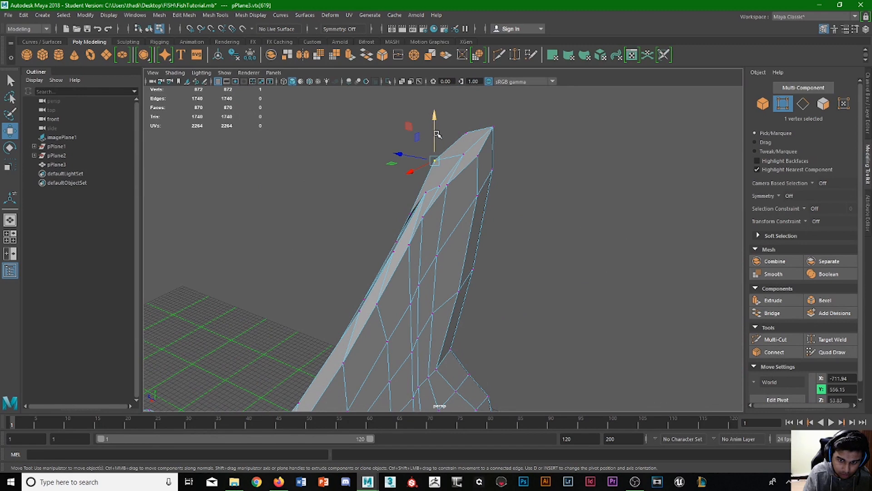
{"action": "left_click_drag", "start_coordinate": [437, 134], "coordinate": [470, 169]}
{"action": "left_click", "coordinate": [467, 134]}
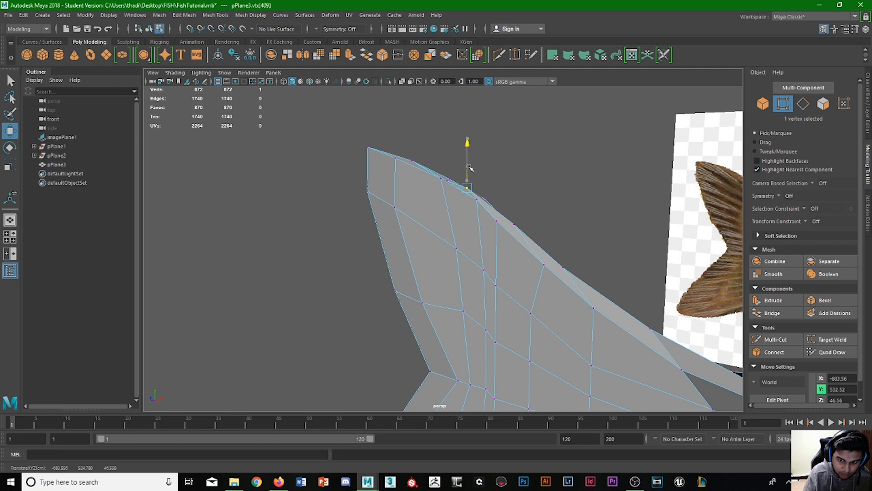
{"action": "left_click", "coordinate": [514, 225]}
{"action": "left_click_drag", "start_coordinate": [513, 200], "coordinate": [513, 205]}
{"action": "left_click_drag", "start_coordinate": [574, 235], "coordinate": [579, 258], "text": "alt"}
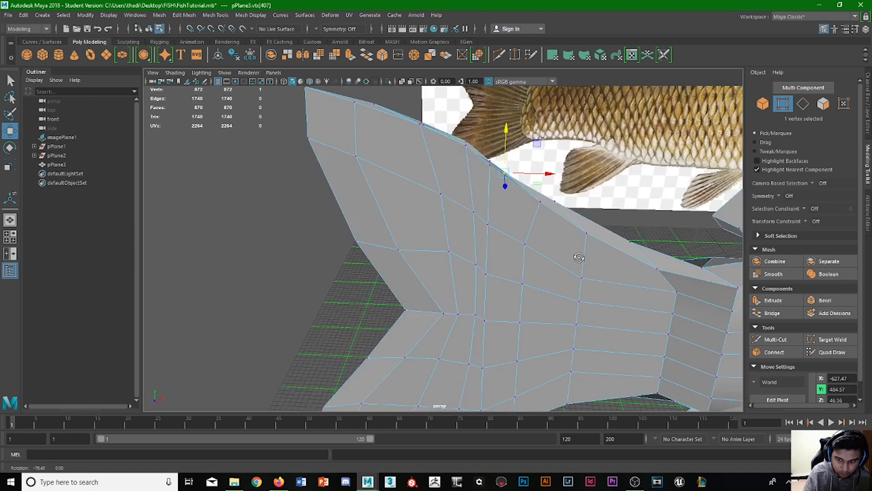
Step: Examine the whole fish, its tail fin and its underside from several angles in object mode
{"action": "left_click", "coordinate": [266, 174]}
{"action": "scroll", "coordinate": [438, 255], "scroll_direction": "down", "scroll_amount": 2}
{"action": "middle_click_drag", "start_coordinate": [532, 282], "coordinate": [444, 279], "text": "alt"}
{"action": "mouse_move", "coordinate": [444, 279]}
{"action": "left_mouse_down", "text": "alt"}
{"action": "mouse_move", "coordinate": [391, 290]}
{"action": "mouse_move", "coordinate": [457, 284]}
{"action": "left_mouse_up", "text": "alt"}
{"action": "scroll", "coordinate": [456, 284], "scroll_direction": "down", "scroll_amount": 5}
{"action": "middle_click_drag", "start_coordinate": [507, 258], "coordinate": [294, 228], "text": "alt"}
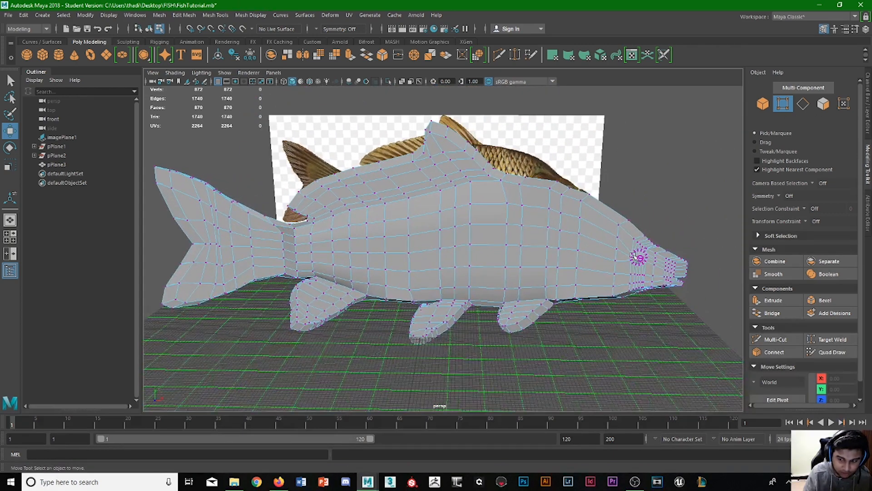
{"action": "left_click", "coordinate": [762, 104]}
{"action": "left_click", "coordinate": [707, 169]}
{"action": "left_click_drag", "start_coordinate": [536, 301], "coordinate": [398, 317], "text": "alt"}
{"action": "left_click", "coordinate": [320, 317]}
{"action": "left_click_drag", "start_coordinate": [319, 317], "coordinate": [427, 304], "text": "alt"}
{"action": "scroll", "coordinate": [427, 305], "scroll_direction": "up", "scroll_amount": 3}
{"action": "scroll", "coordinate": [427, 304], "scroll_direction": "up", "scroll_amount": 4}
{"action": "middle_click_drag", "start_coordinate": [397, 317], "coordinate": [427, 277], "text": "alt"}
{"action": "left_click_drag", "start_coordinate": [427, 277], "coordinate": [470, 269], "text": "alt"}
Step: Raise the middle vertex where the rearmost lower fin meets the body to about 196 on Y, using wireframe display to reach it
{"action": "left_click", "coordinate": [788, 109]}
{"action": "scroll", "coordinate": [512, 271], "scroll_direction": "up", "scroll_amount": 5}
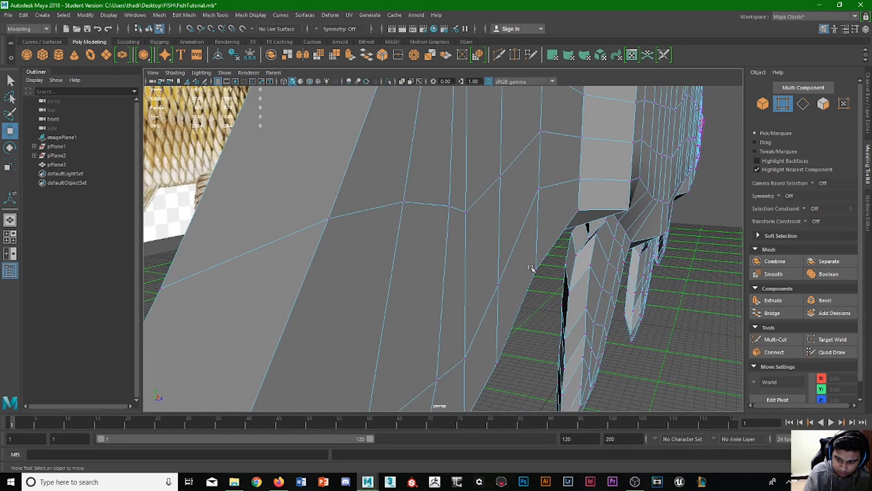
{"action": "scroll", "coordinate": [664, 285], "scroll_direction": "up", "scroll_amount": 3}
{"action": "scroll", "coordinate": [654, 276], "scroll_direction": "down", "scroll_amount": 3}
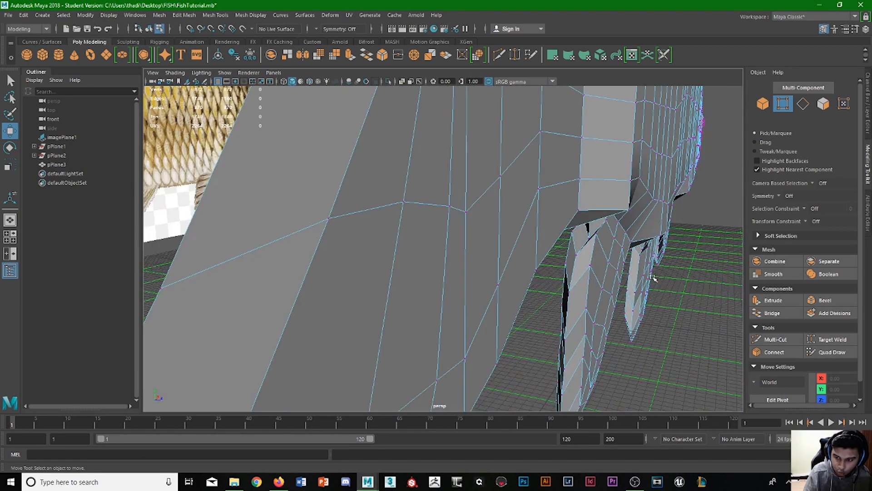
{"action": "middle_click_drag", "start_coordinate": [655, 277], "coordinate": [527, 246], "text": "alt"}
{"action": "scroll", "coordinate": [525, 233], "scroll_direction": "up", "scroll_amount": 3}
{"action": "scroll", "coordinate": [555, 242], "scroll_direction": "up", "scroll_amount": 3}
{"action": "scroll", "coordinate": [555, 242], "scroll_direction": "down", "scroll_amount": 1}
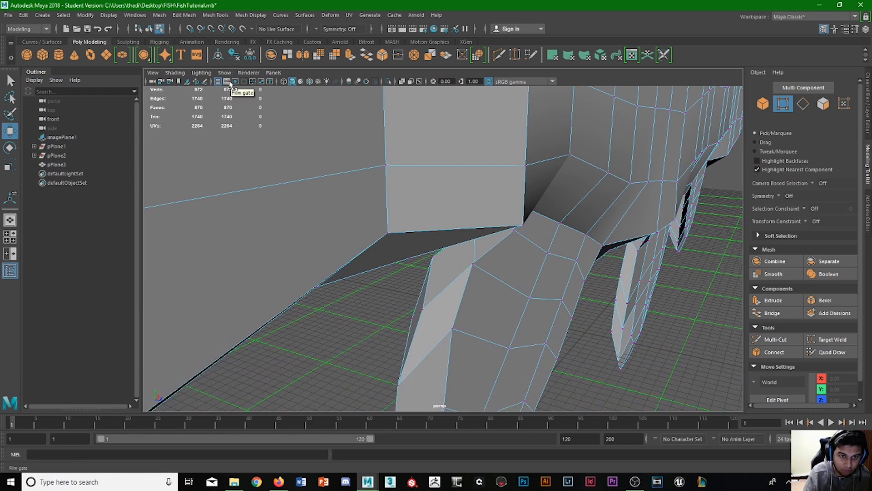
{"action": "left_click", "coordinate": [284, 82]}
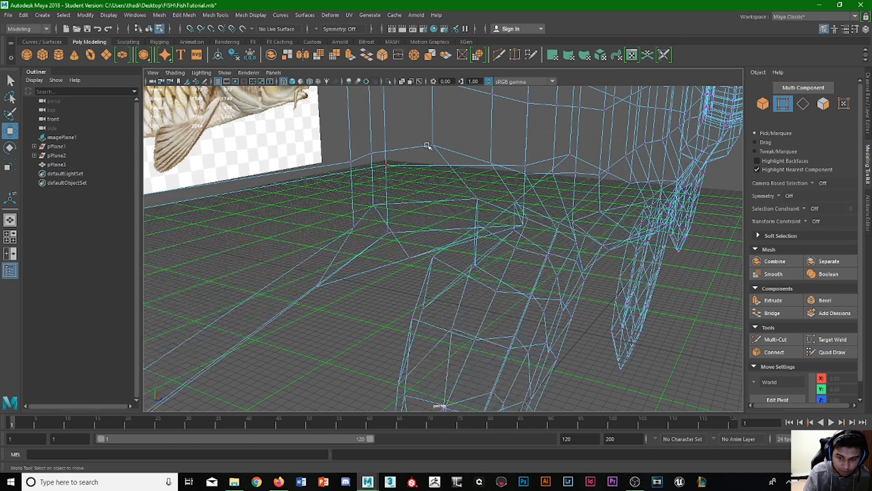
{"action": "left_click", "coordinate": [476, 266]}
{"action": "left_click_drag", "start_coordinate": [476, 239], "coordinate": [477, 235]}
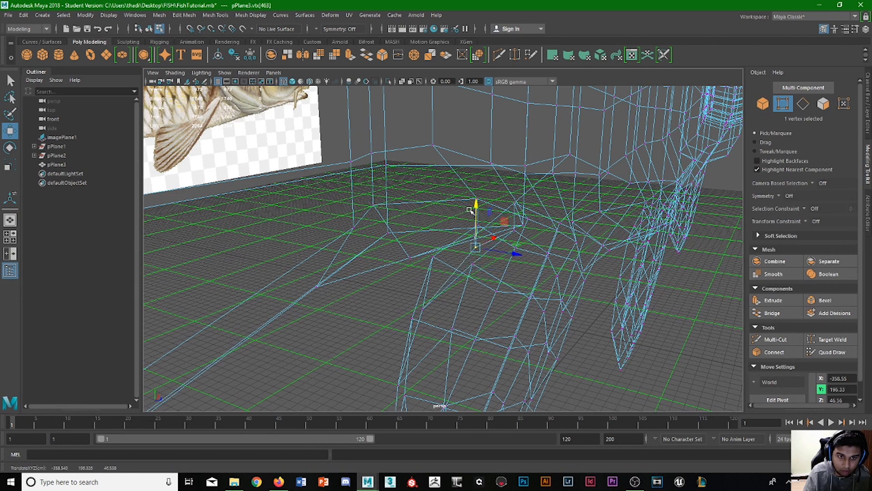
{"action": "left_click", "coordinate": [292, 82]}
{"action": "mouse_move", "coordinate": [490, 245]}
{"action": "left_mouse_down", "text": "alt"}
{"action": "mouse_move", "coordinate": [500, 254]}
{"action": "mouse_move", "coordinate": [507, 247]}
{"action": "mouse_move", "coordinate": [436, 239]}
{"action": "mouse_move", "coordinate": [459, 238]}
{"action": "left_mouse_up", "text": "alt"}
{"action": "left_click", "coordinate": [783, 105]}
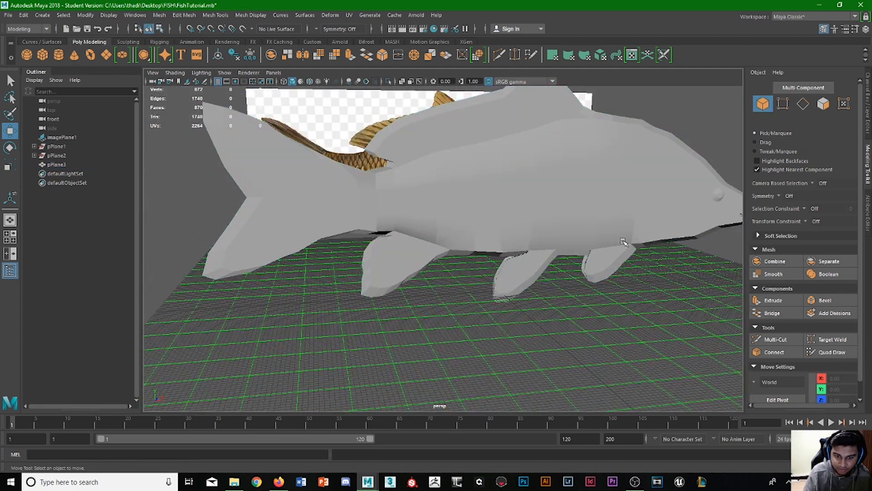
Step: Try smoothing the whole fish mesh to check its rounded shape from several angles, and undo the smoothing
{"action": "left_click_drag", "start_coordinate": [577, 267], "coordinate": [498, 227], "text": "alt"}
{"action": "left_click", "coordinate": [499, 226]}
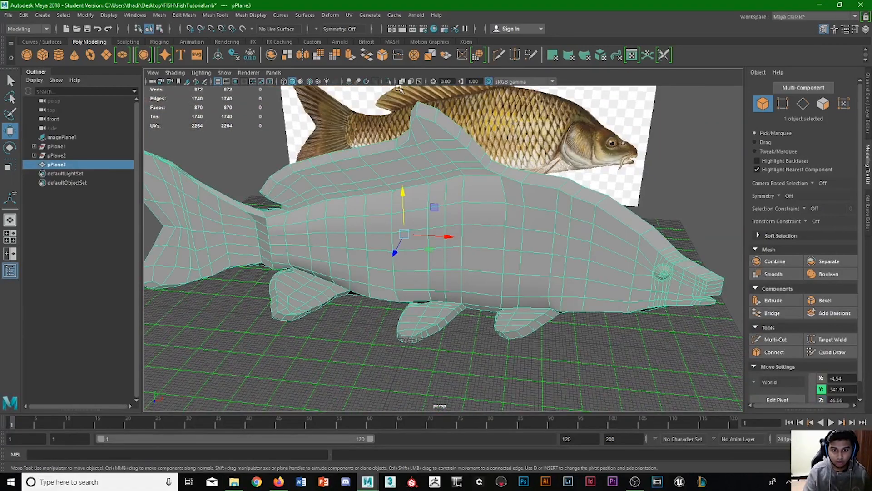
{"action": "scroll", "coordinate": [296, 118], "scroll_direction": "down", "scroll_amount": 3}
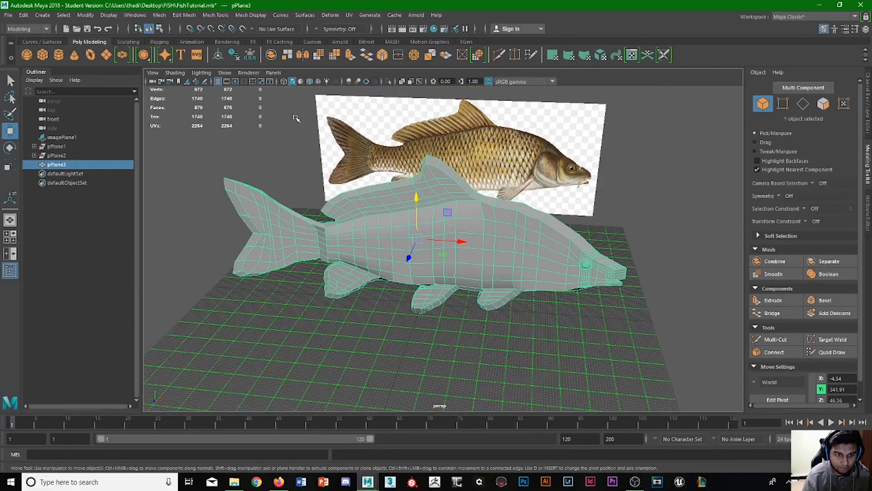
{"action": "left_click", "coordinate": [318, 54]}
{"action": "left_click", "coordinate": [522, 355]}
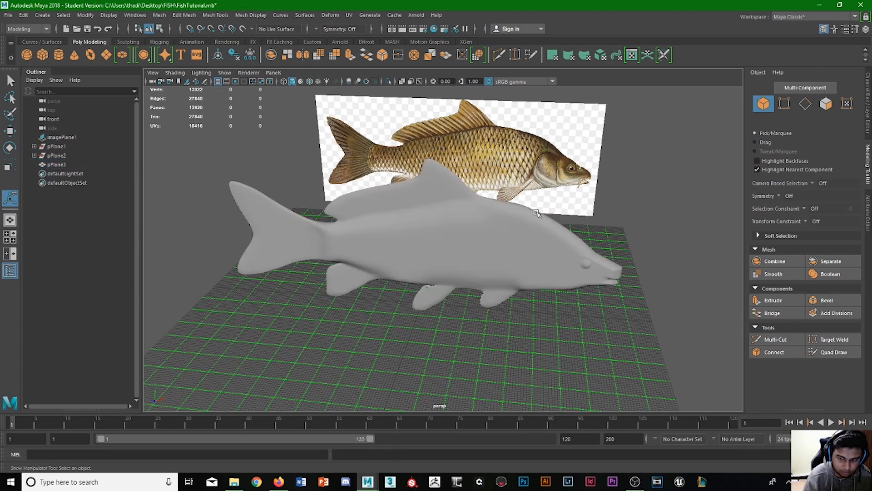
{"action": "left_click_drag", "start_coordinate": [523, 282], "coordinate": [444, 238], "text": "alt"}
{"action": "left_click", "coordinate": [444, 238]}
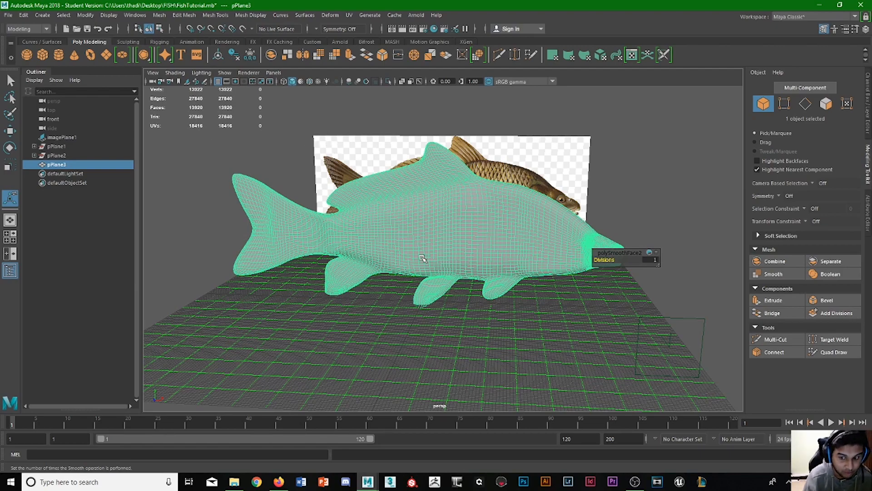
{"action": "left_click_drag", "start_coordinate": [423, 258], "coordinate": [375, 250], "text": "alt"}
{"action": "left_click", "coordinate": [289, 244]}
{"action": "left_click", "coordinate": [364, 229]}
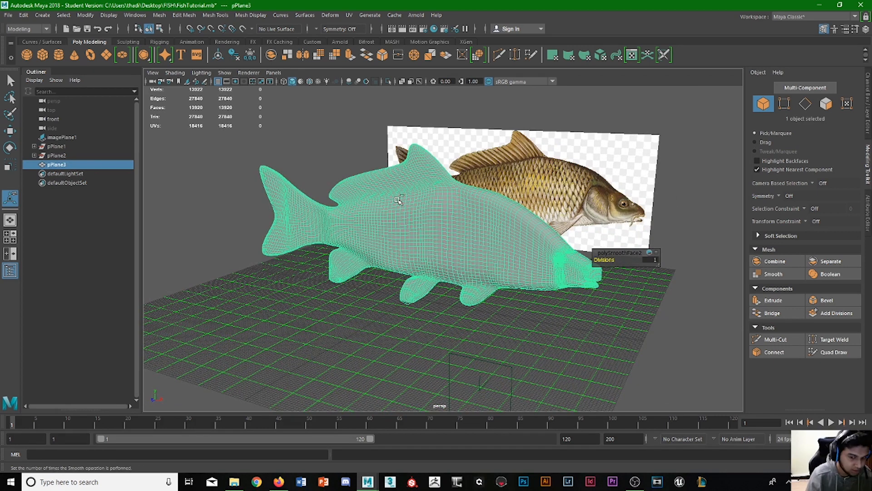
{"action": "key", "text": "ctrl+z"}
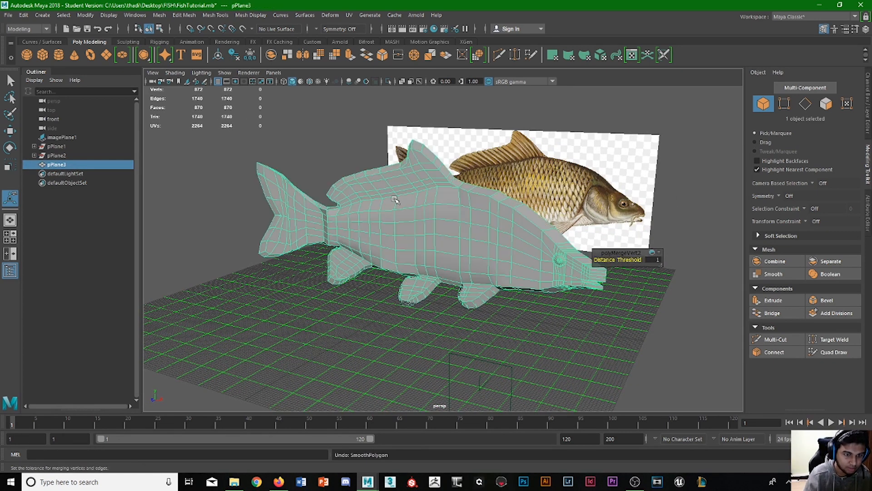
Step: Save the fish scene and view the unsmoothed model from the tail side
{"action": "left_click_drag", "start_coordinate": [348, 286], "coordinate": [366, 278], "text": "alt"}
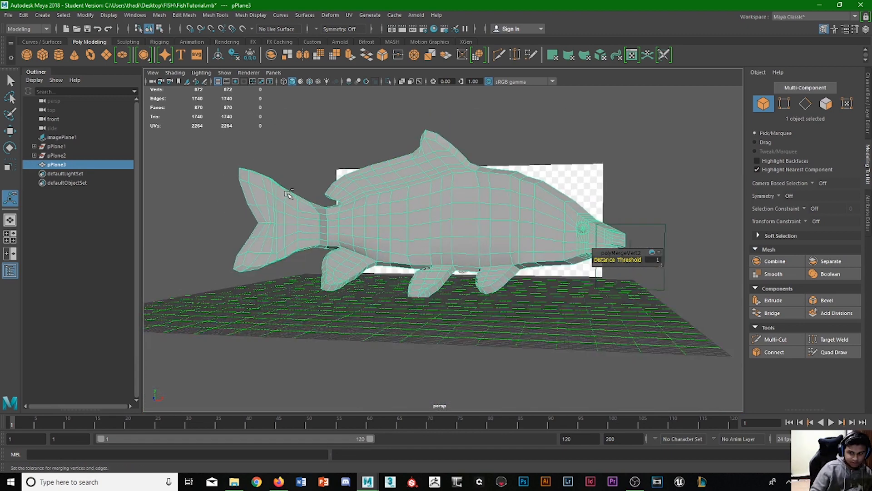
{"action": "key", "text": "ctrl+s"}
{"action": "left_click", "coordinate": [420, 249]}
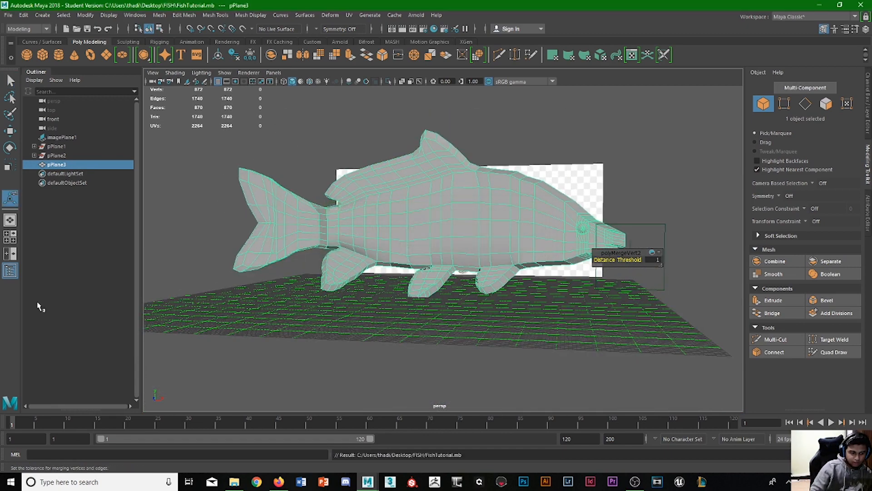
{"action": "left_click_drag", "start_coordinate": [581, 333], "coordinate": [652, 339], "text": "alt"}
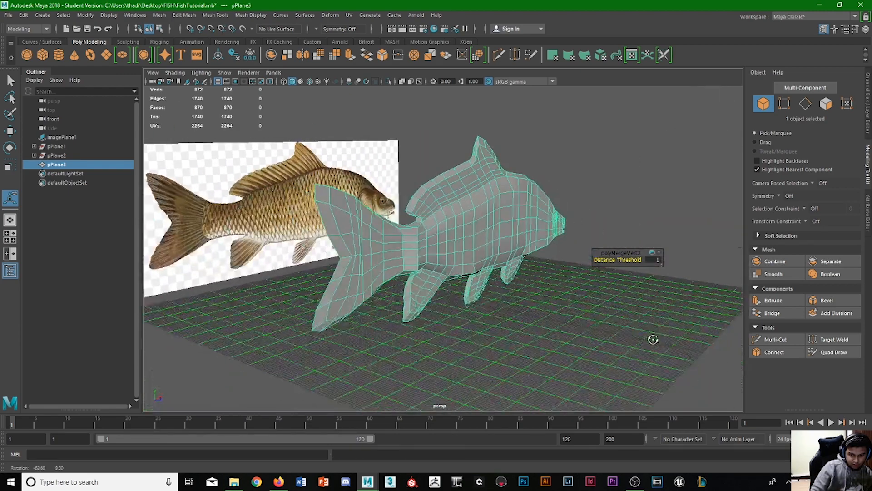